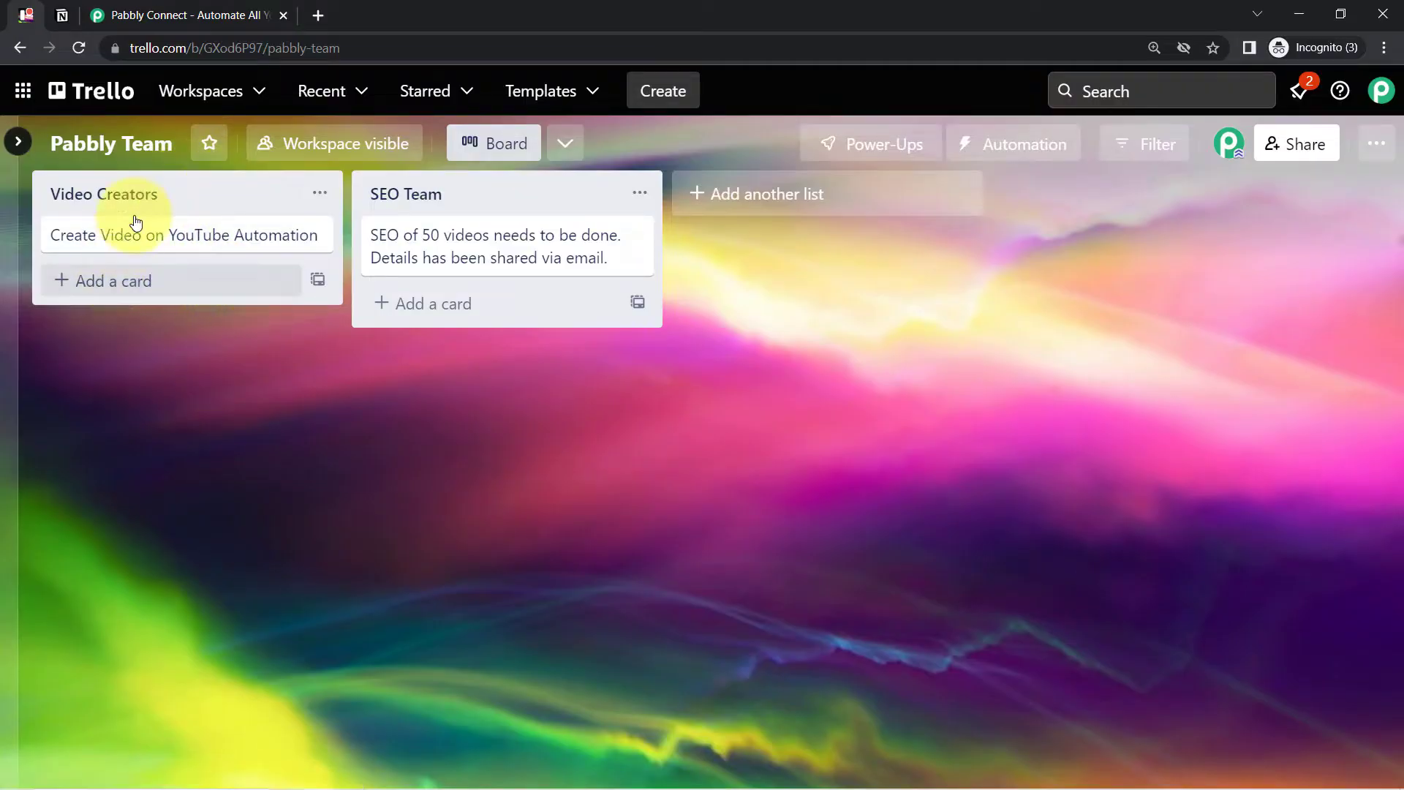
# Look over the Pabbly Team board in Trello and the Task List for Team Members table in Notion.
pyautogui.click(58, 13)
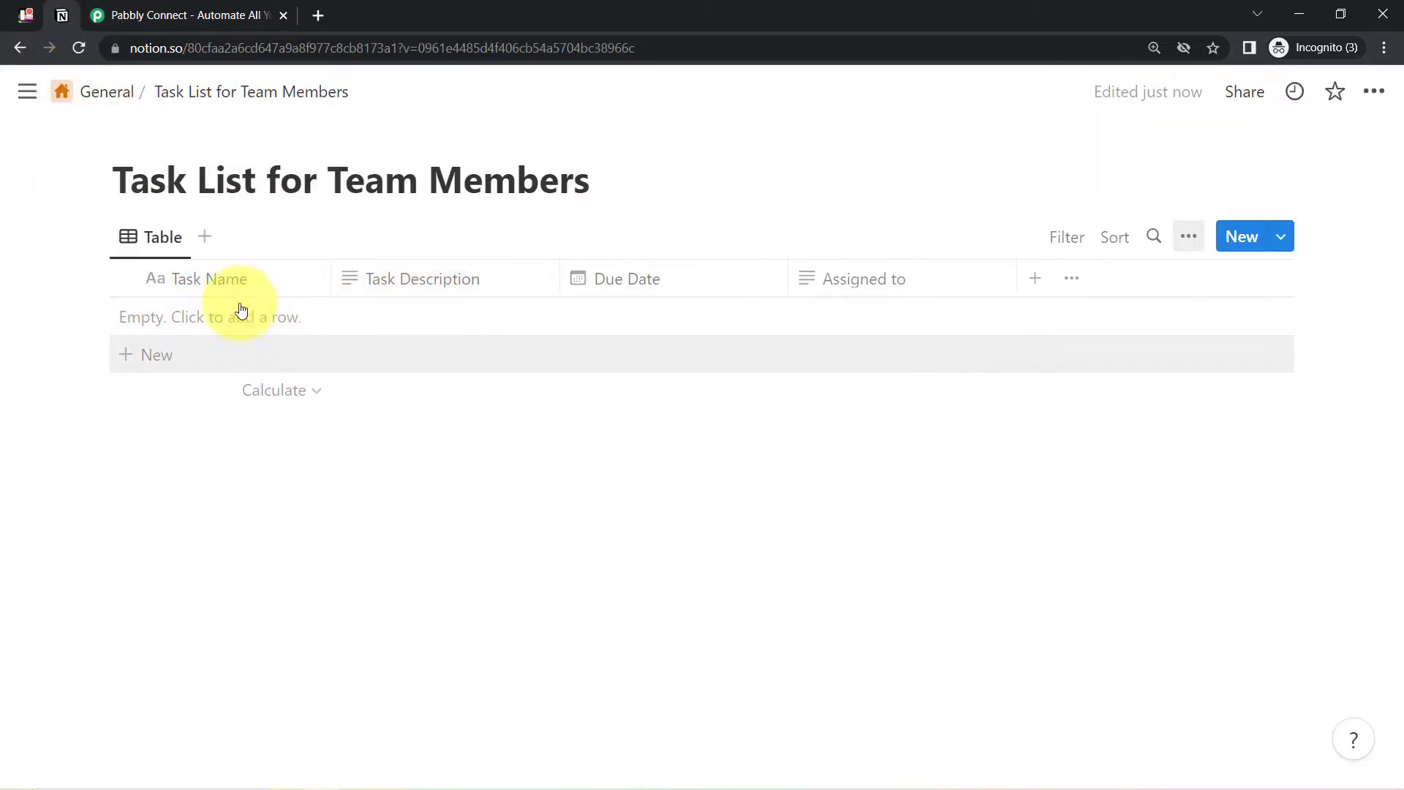
pyautogui.click(33, 16)
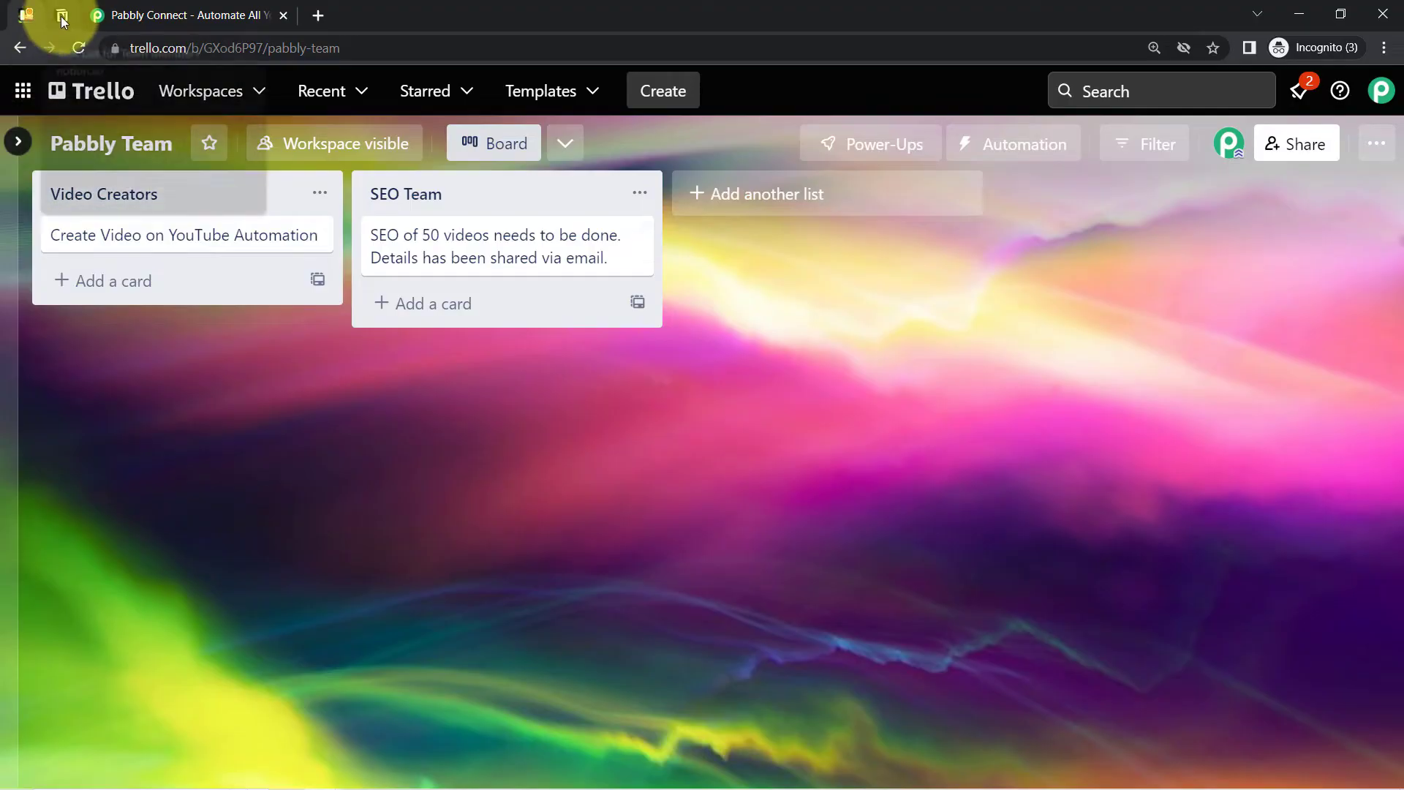
pyautogui.click(61, 15)
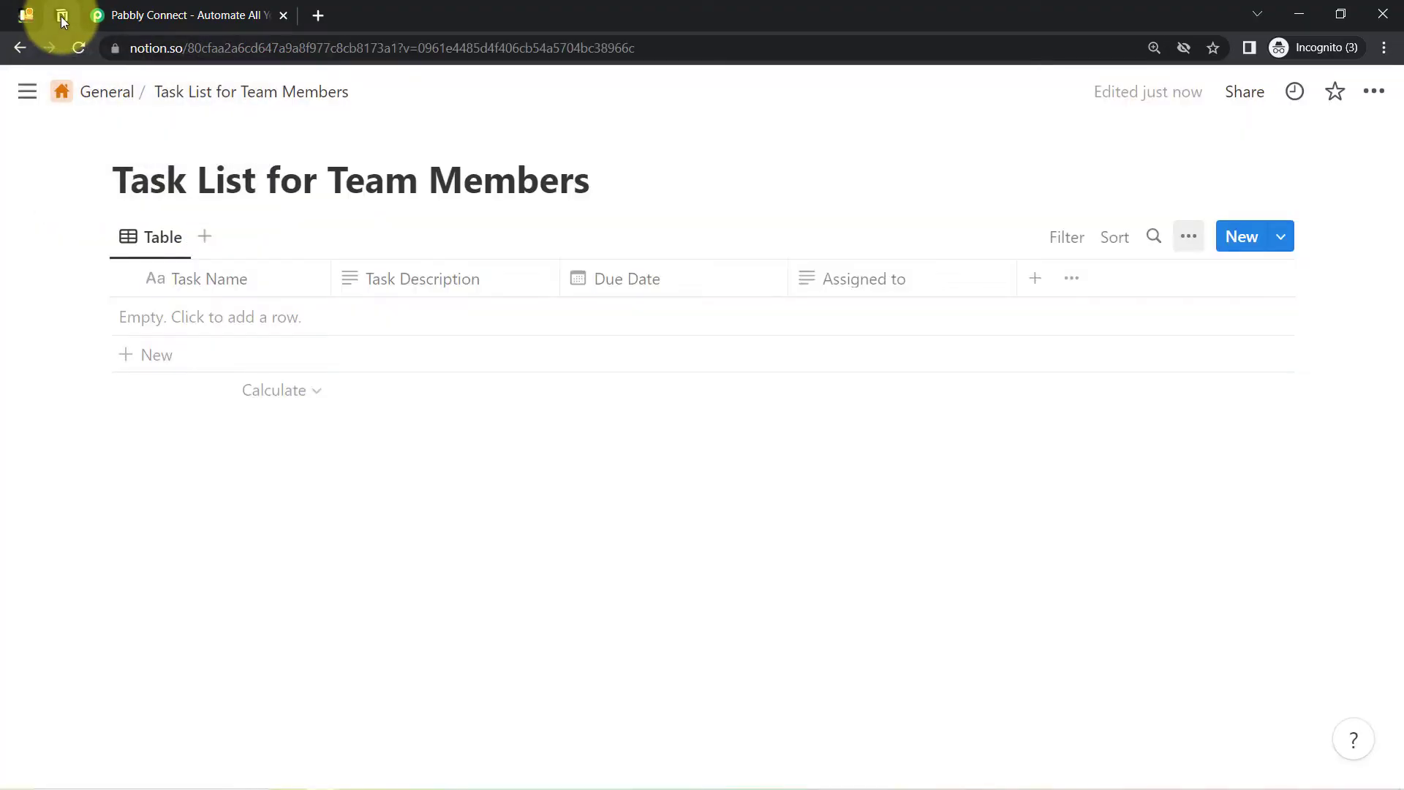
# Switch to the Pabbly Connect website, sign in to the account and open the Pabbly Connect dashboard.
pyautogui.click(252, 16)
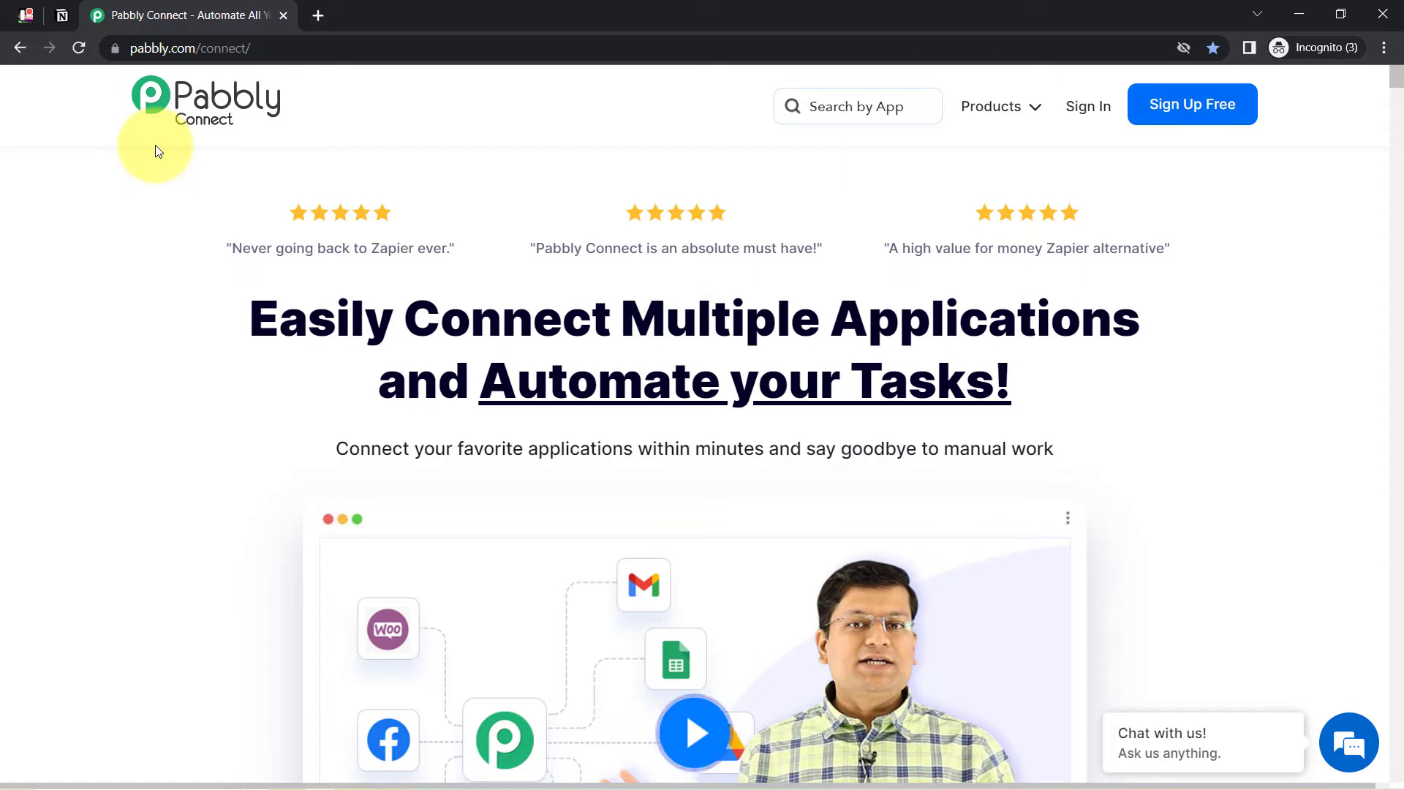
pyautogui.moveTo(308, 319); pyautogui.dragTo(958, 368)
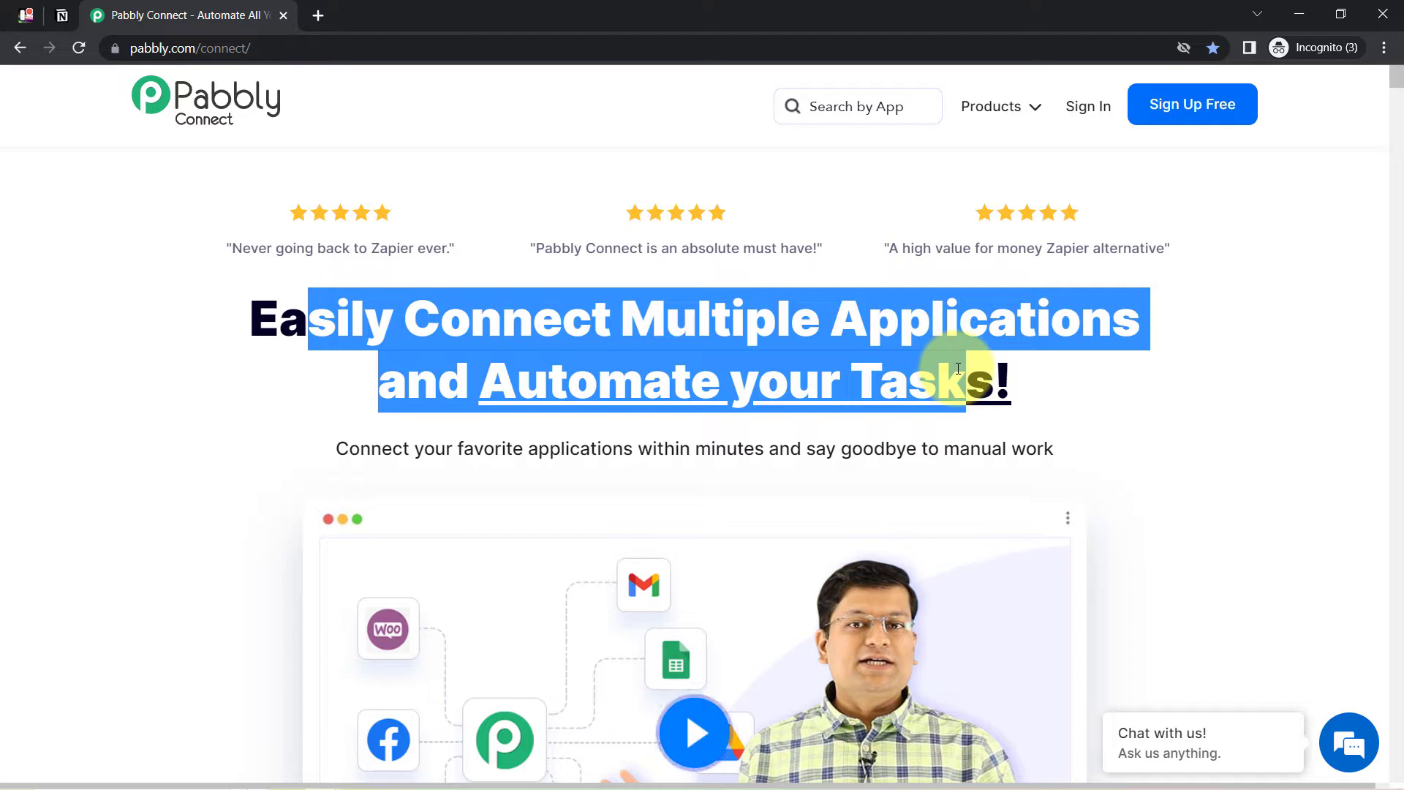
pyautogui.moveTo(144, 49); pyautogui.dragTo(264, 53)
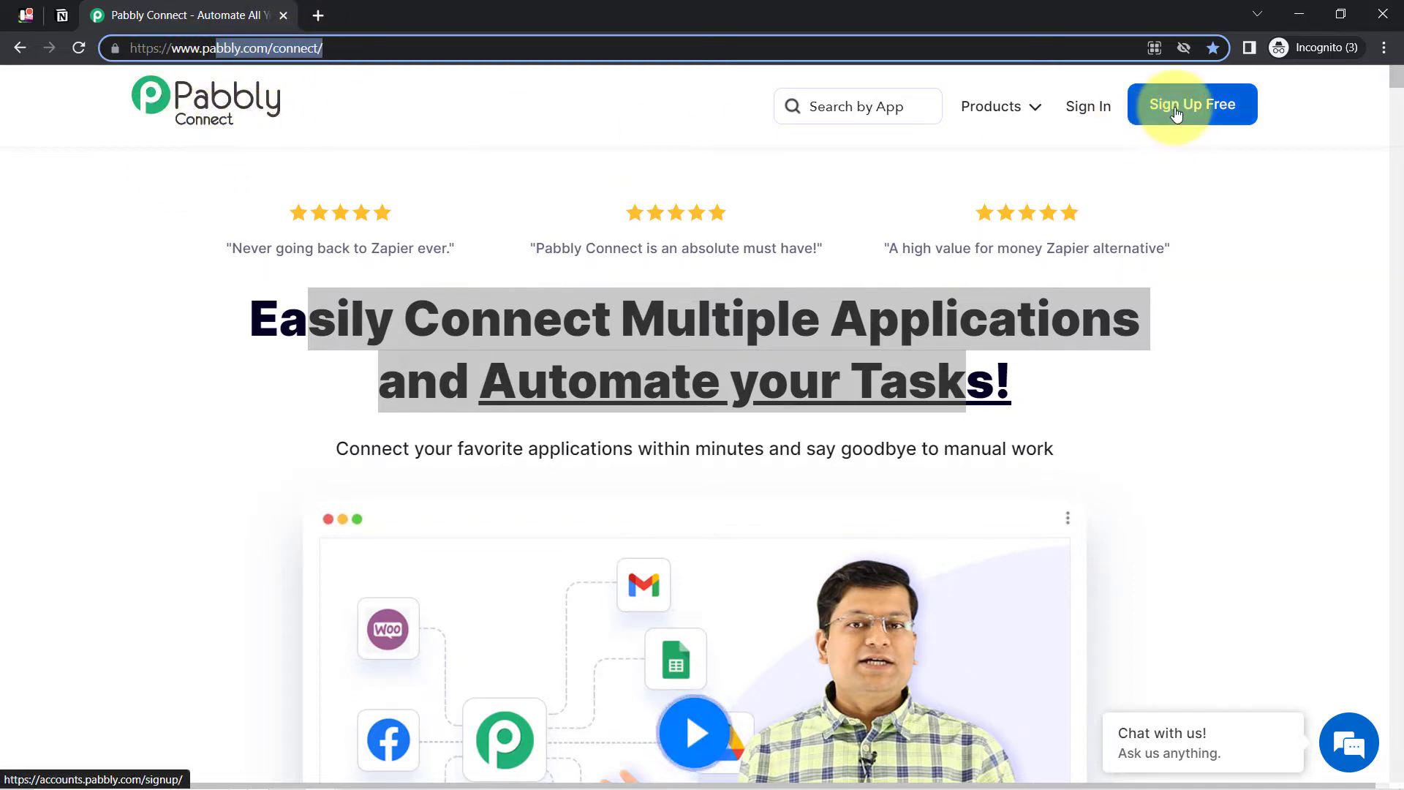
pyautogui.click(1094, 114)
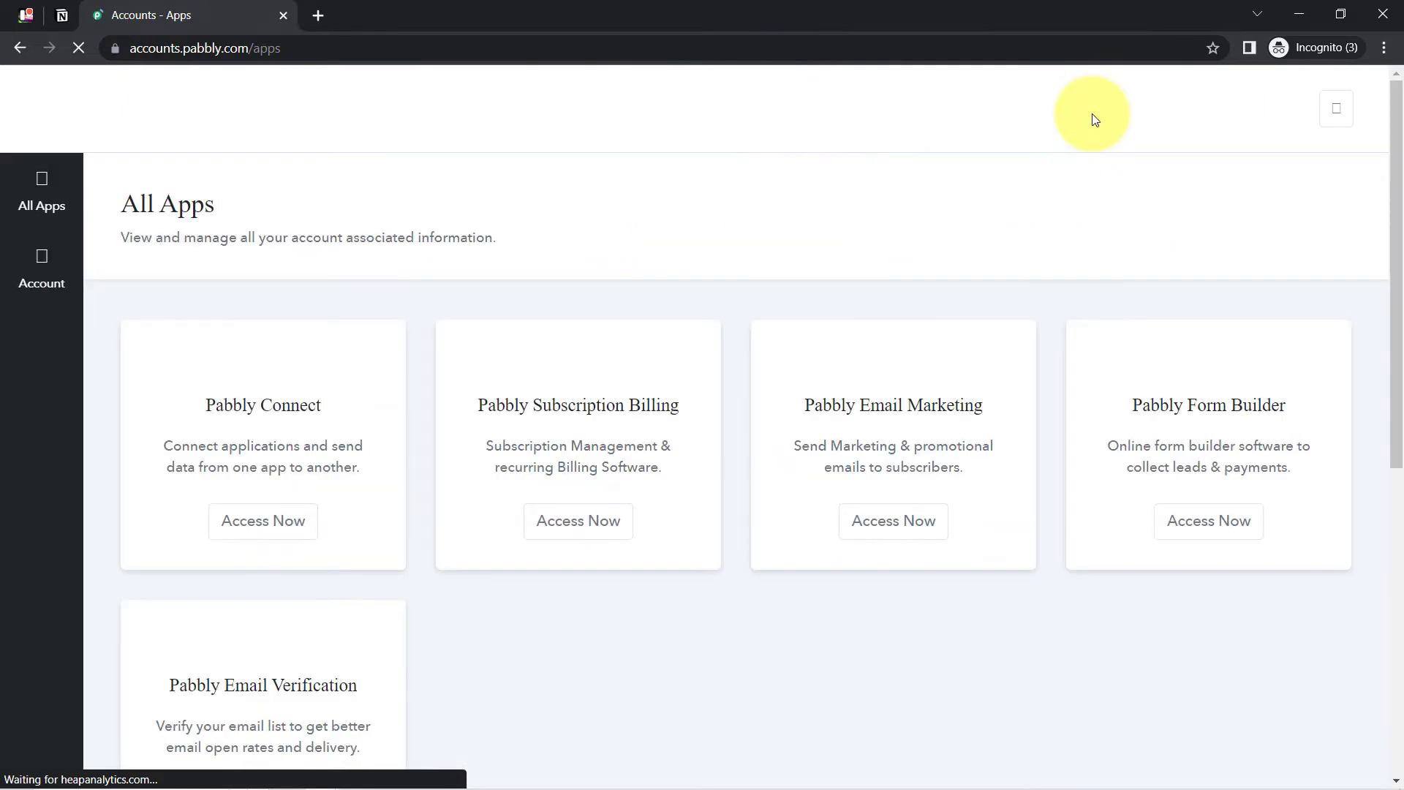
pyautogui.click(242, 540)
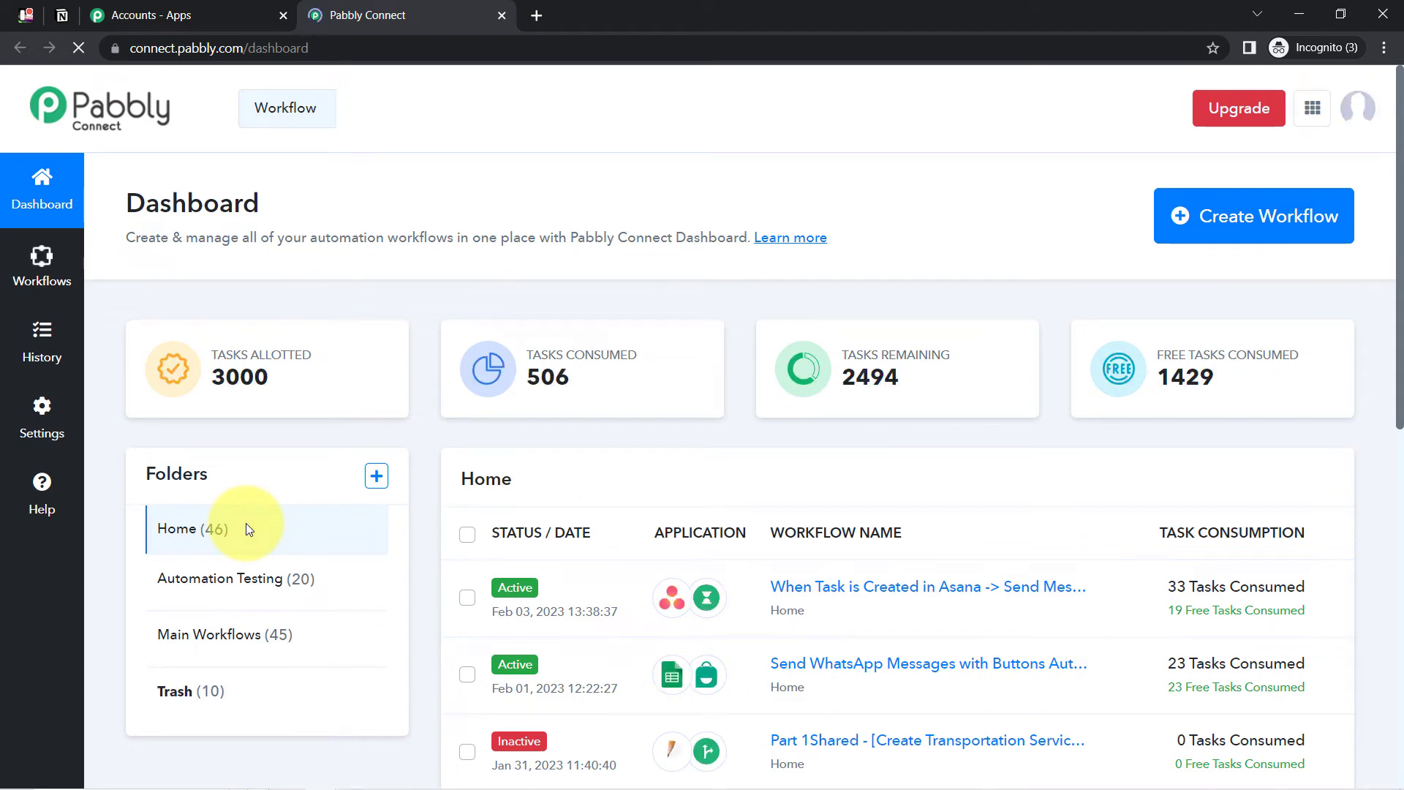
pyautogui.moveTo(143, 202); pyautogui.dragTo(234, 204)
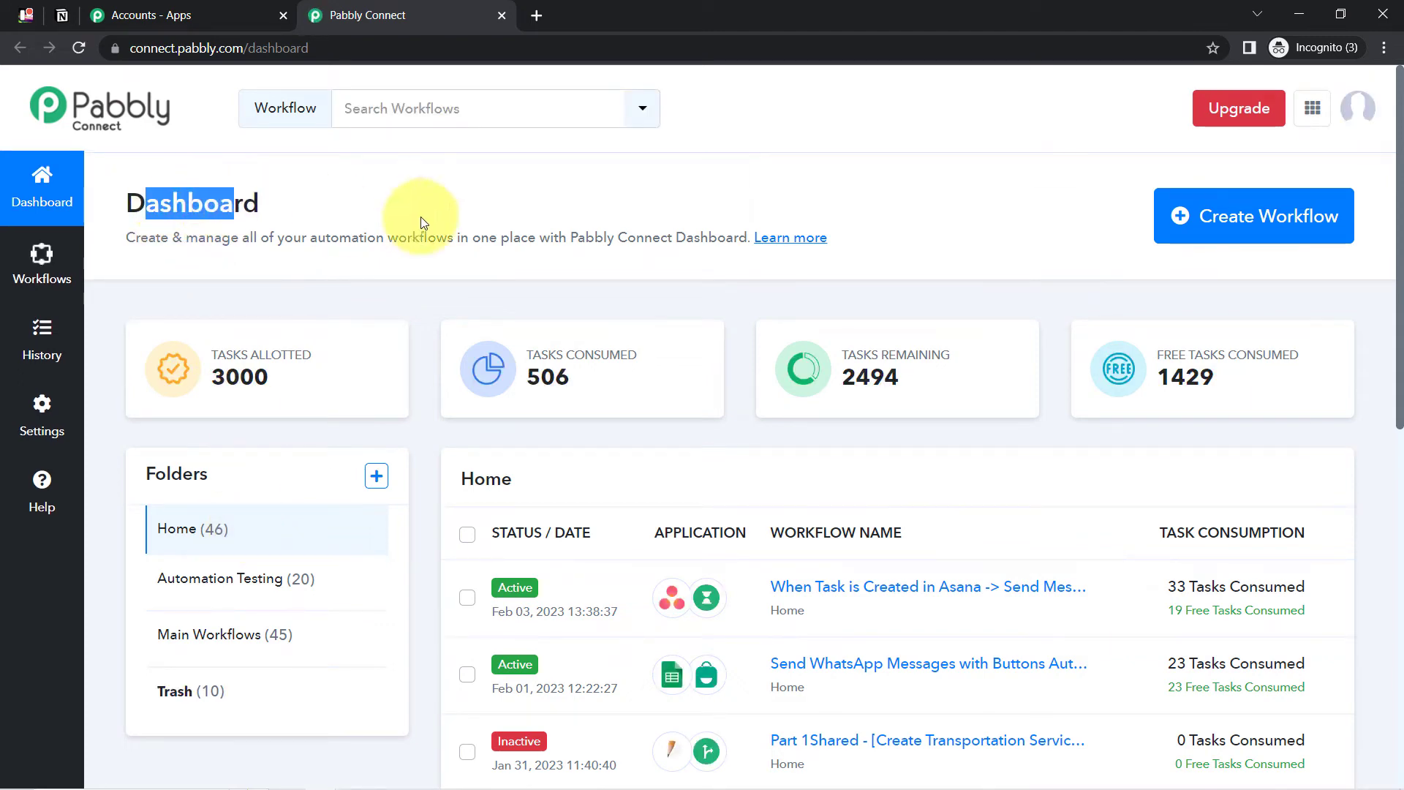
# Create a workflow named "When Card is Created in Trello -> Add same Details in Notion".
pyautogui.click(1216, 217)
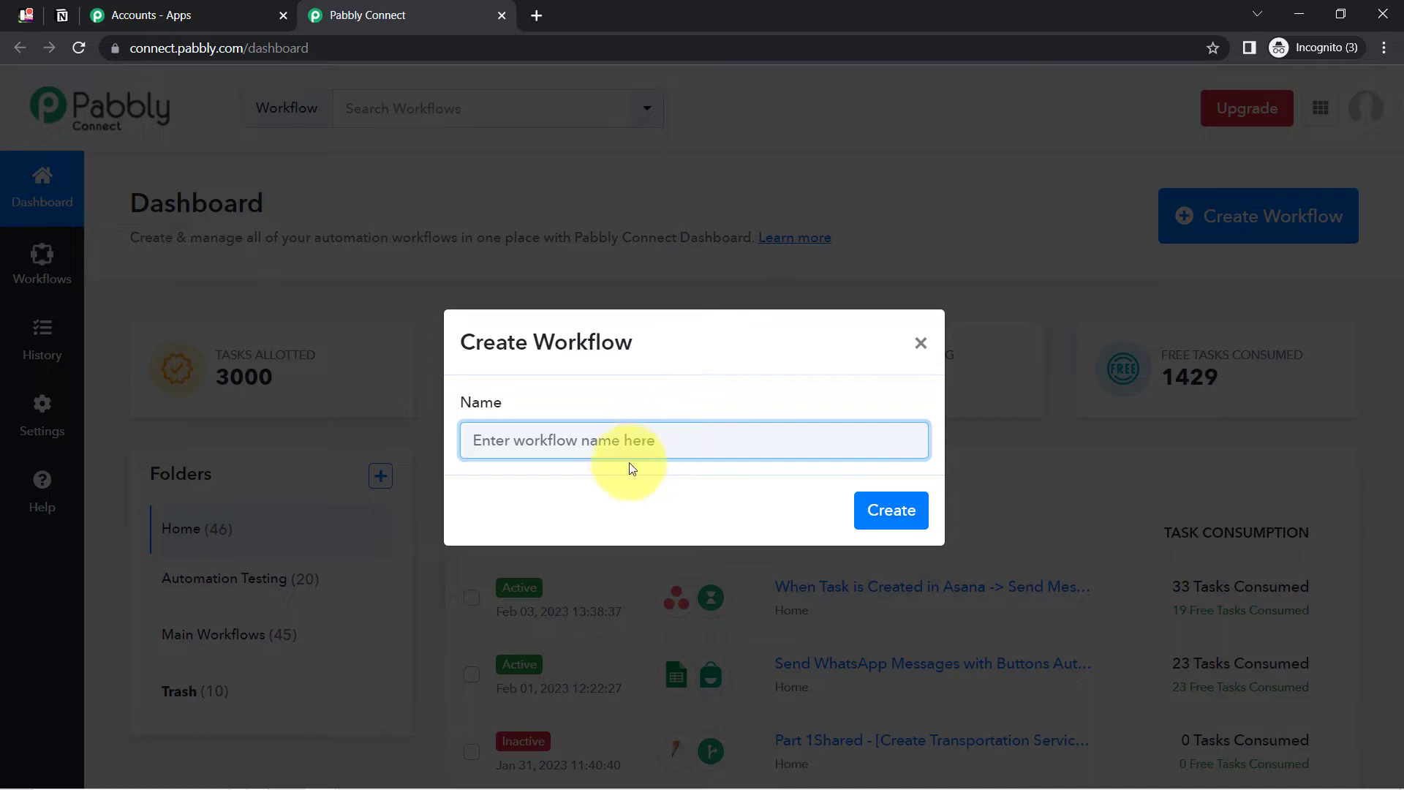
pyautogui.write('When Crad Crrated in Trello -> Add same Details in Notion')
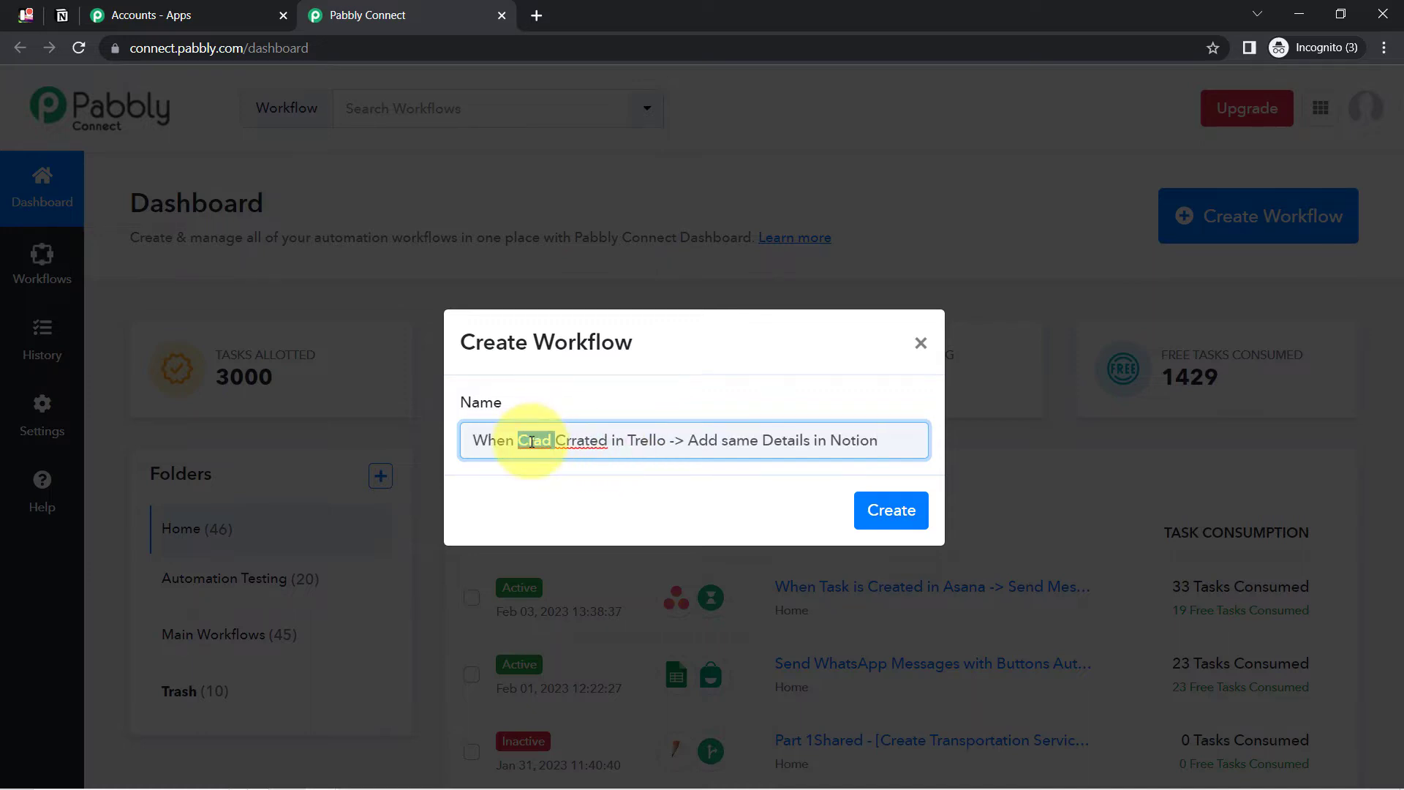
pyautogui.write('C')
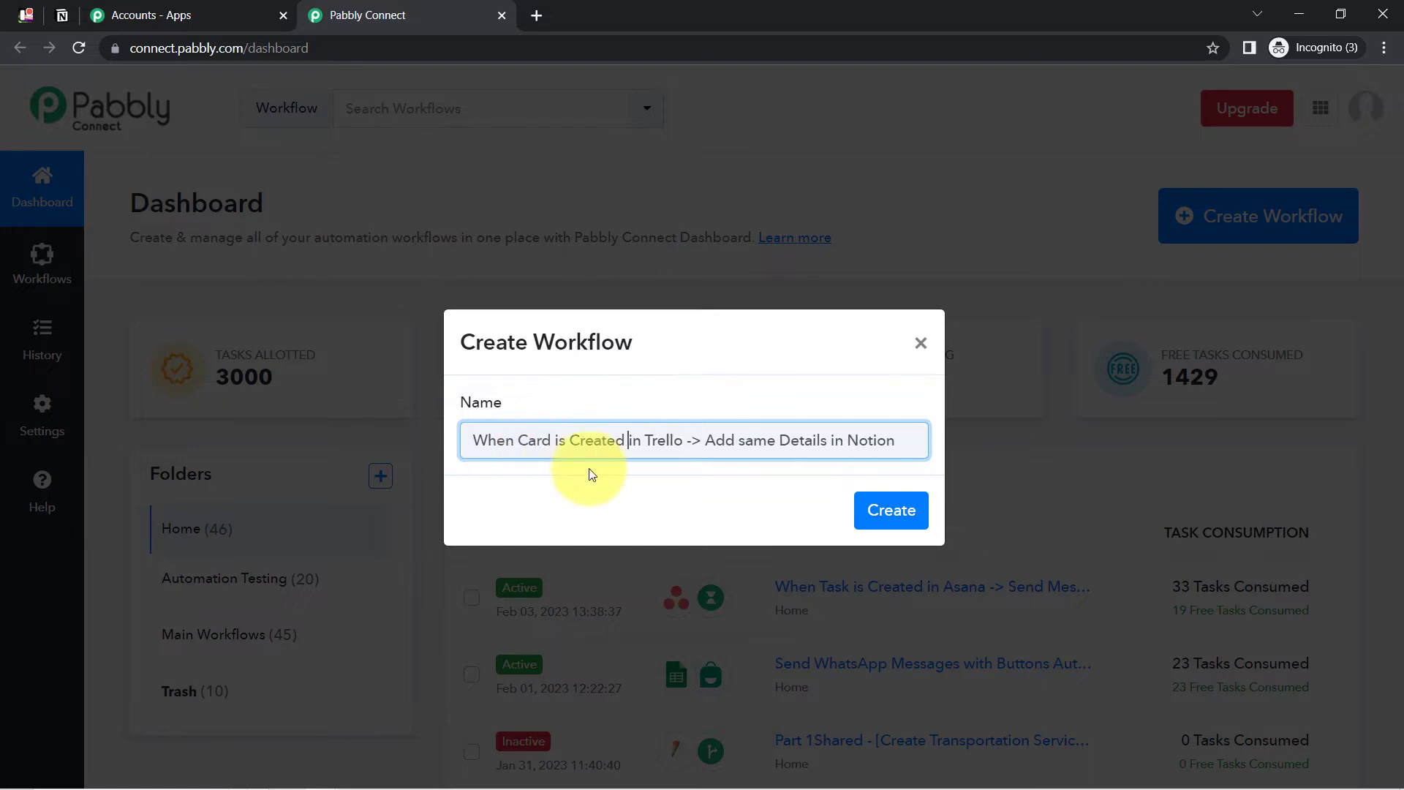
pyautogui.click(880, 515)
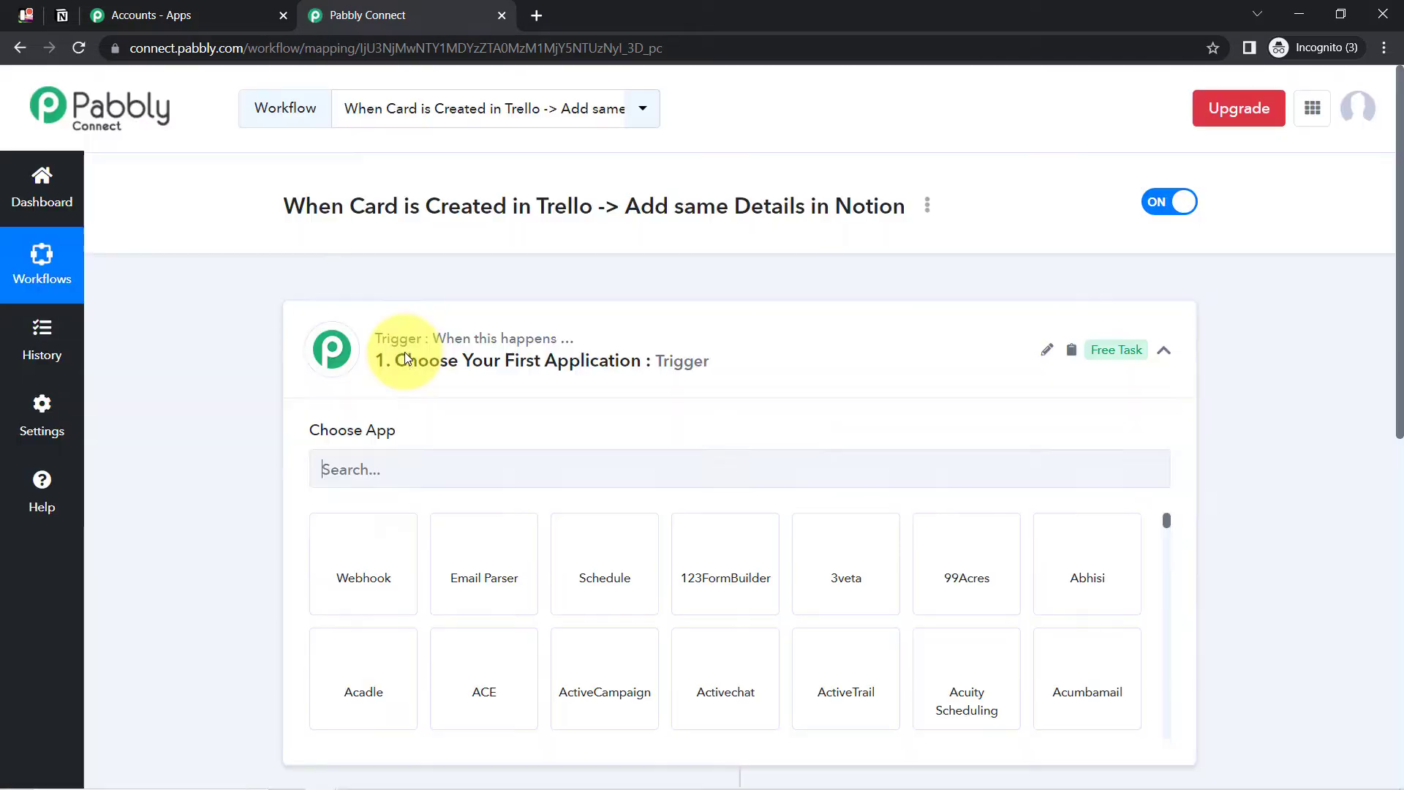
pyautogui.click(407, 358)
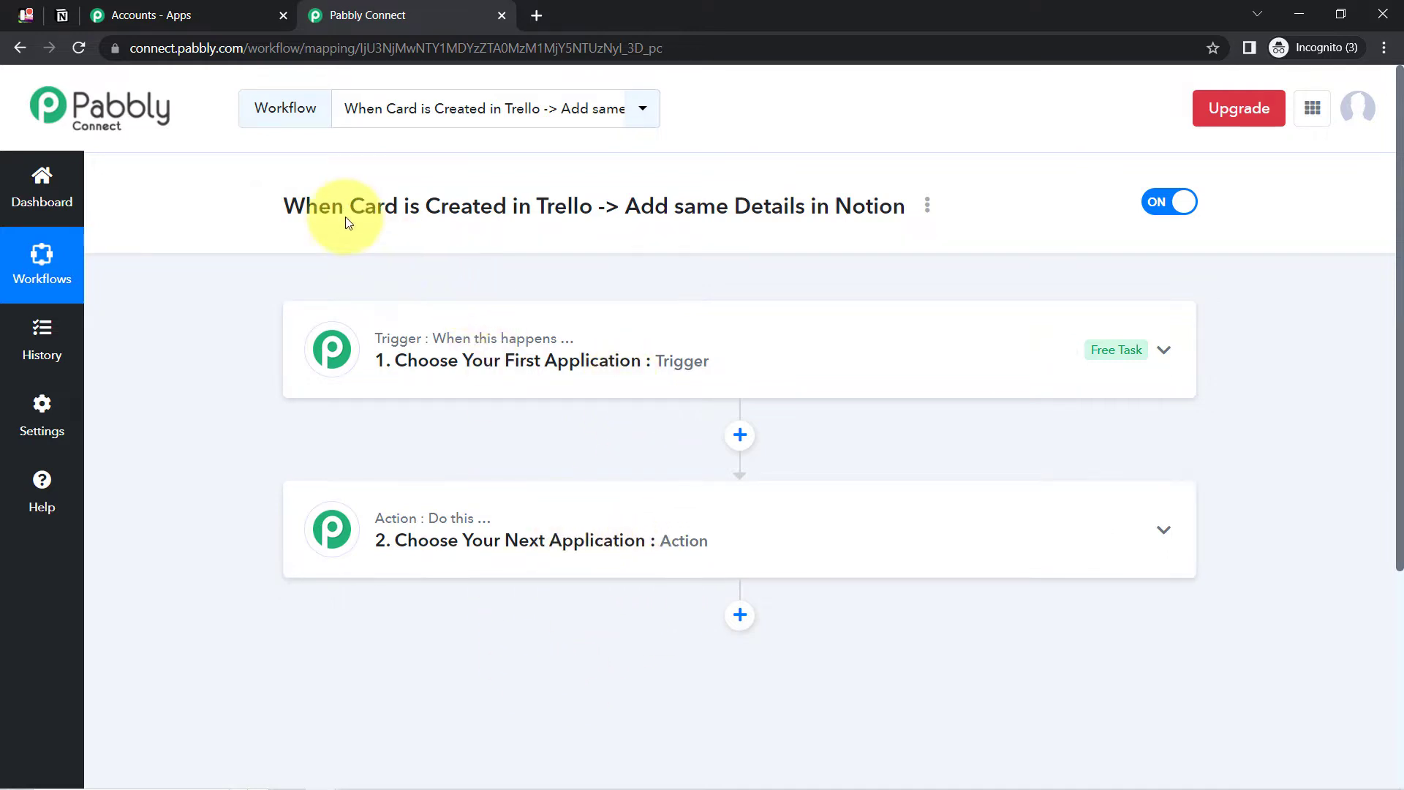
pyautogui.moveTo(331, 208); pyautogui.dragTo(795, 200)
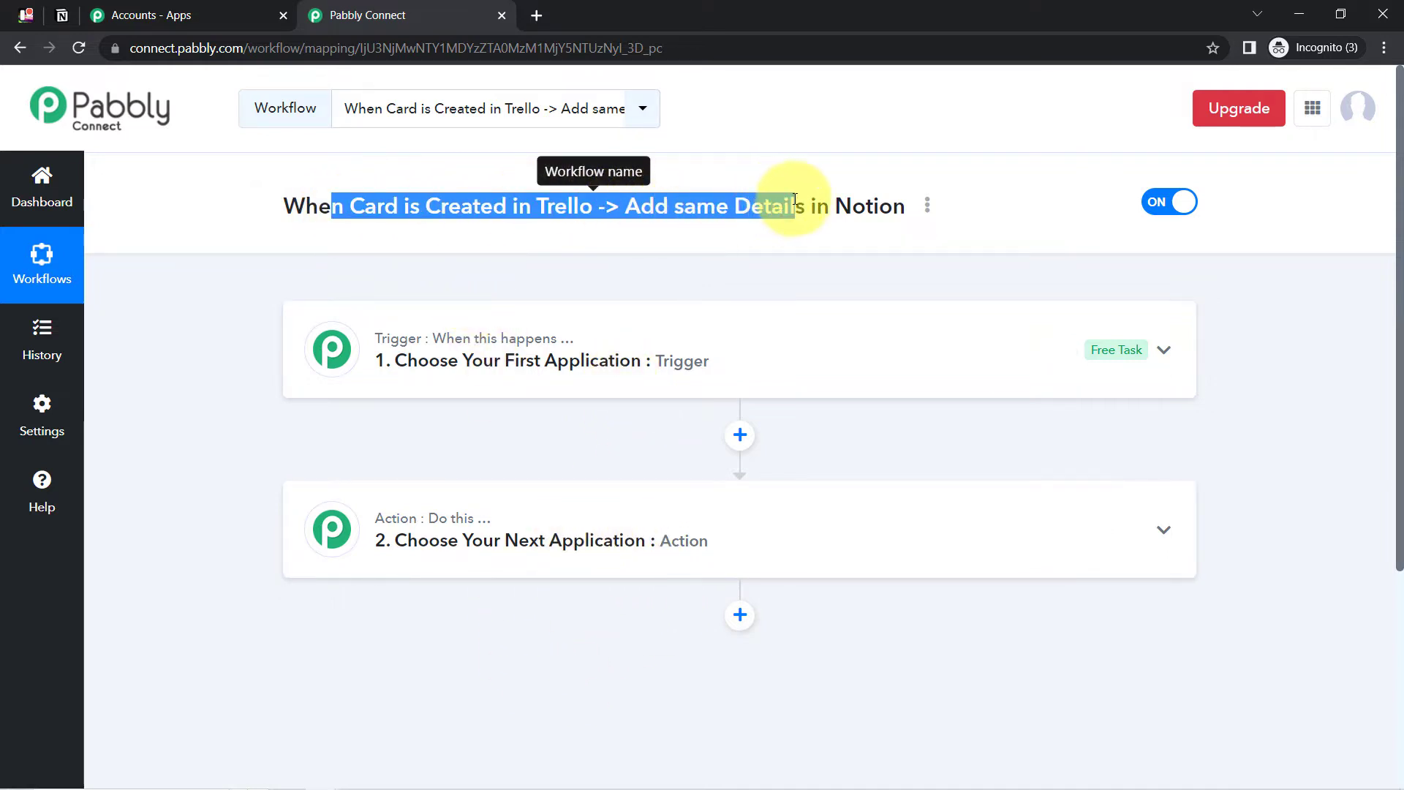
pyautogui.click(606, 363)
pyautogui.click(606, 364)
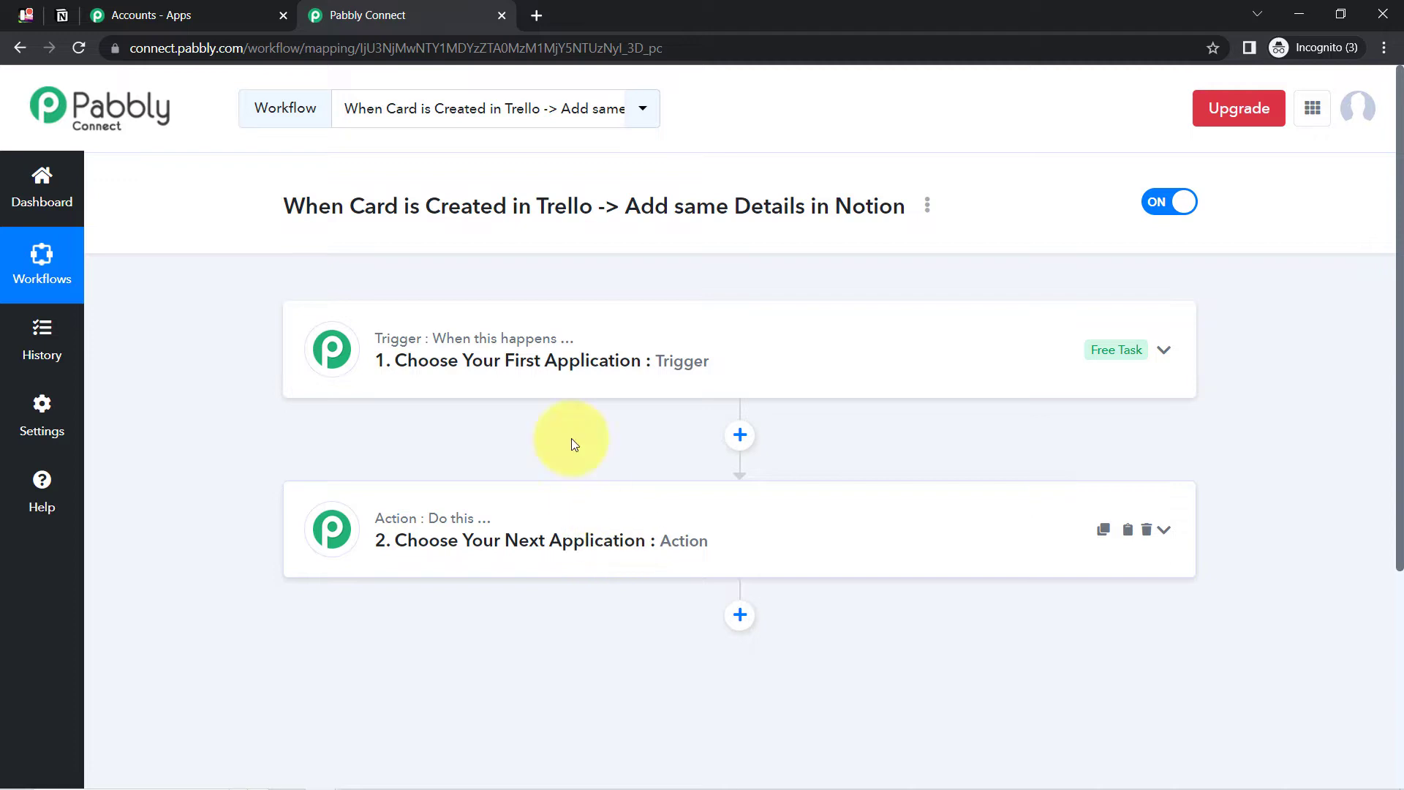
# Choose Trello as the app for the workflow's trigger.
pyautogui.click(546, 355)
pyautogui.click(363, 470)
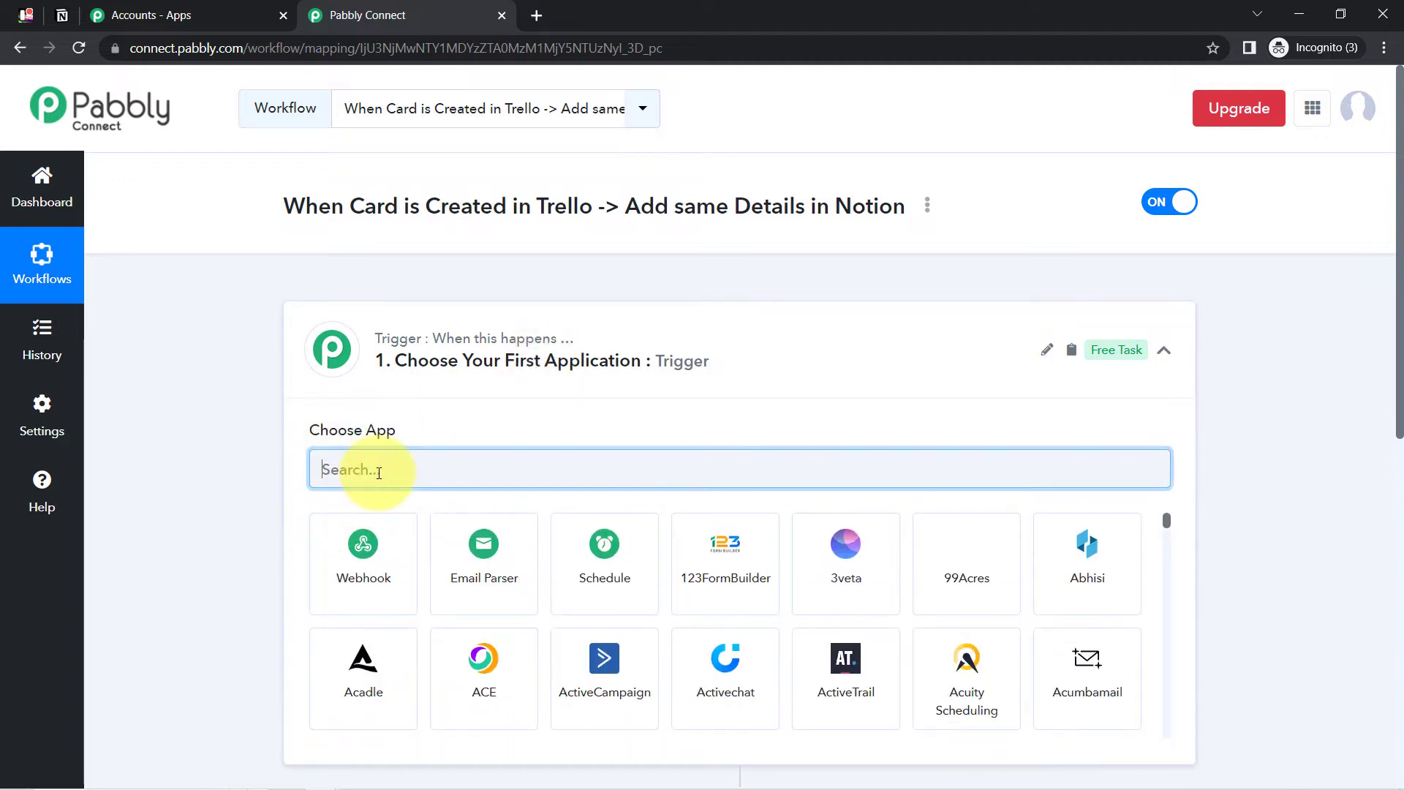
pyautogui.write('trell')
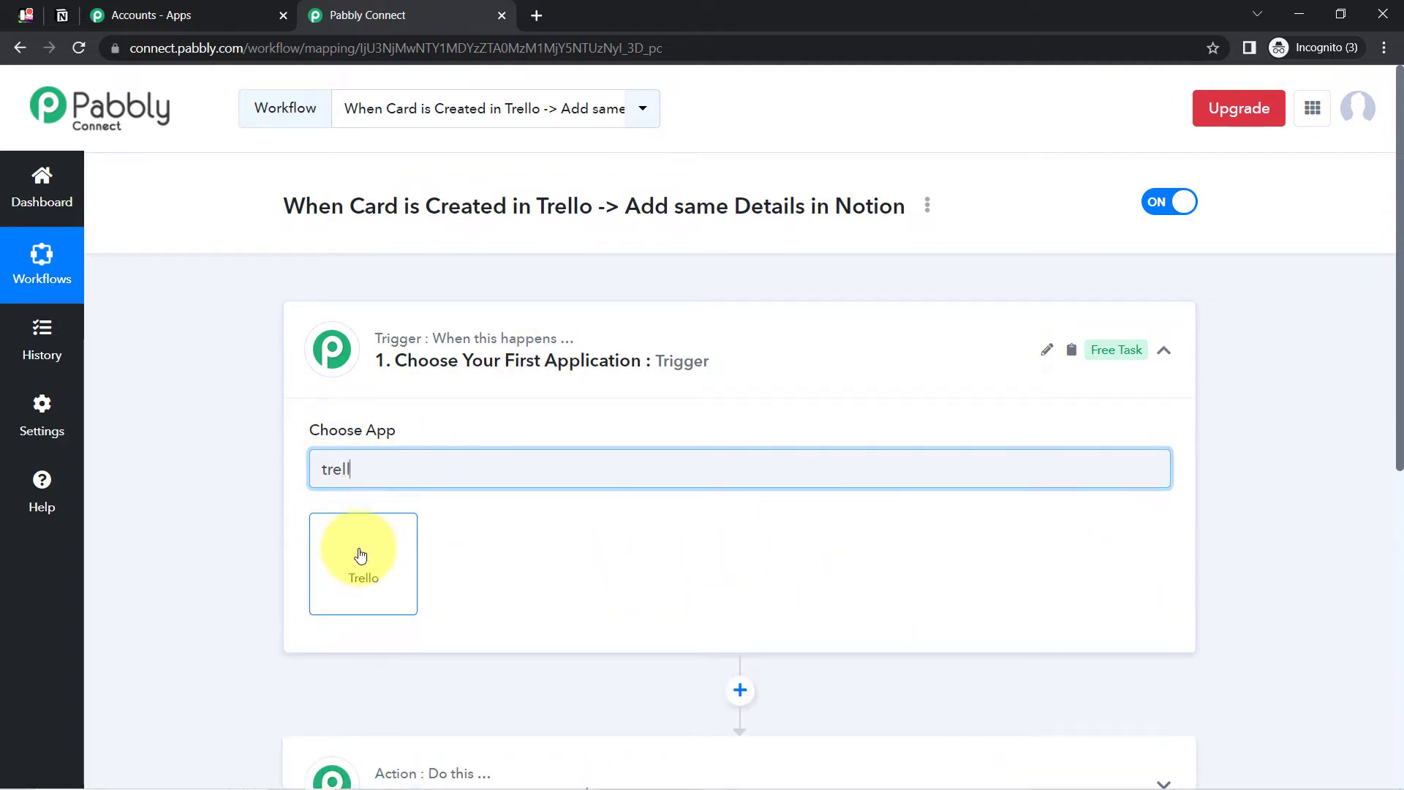
pyautogui.click(361, 556)
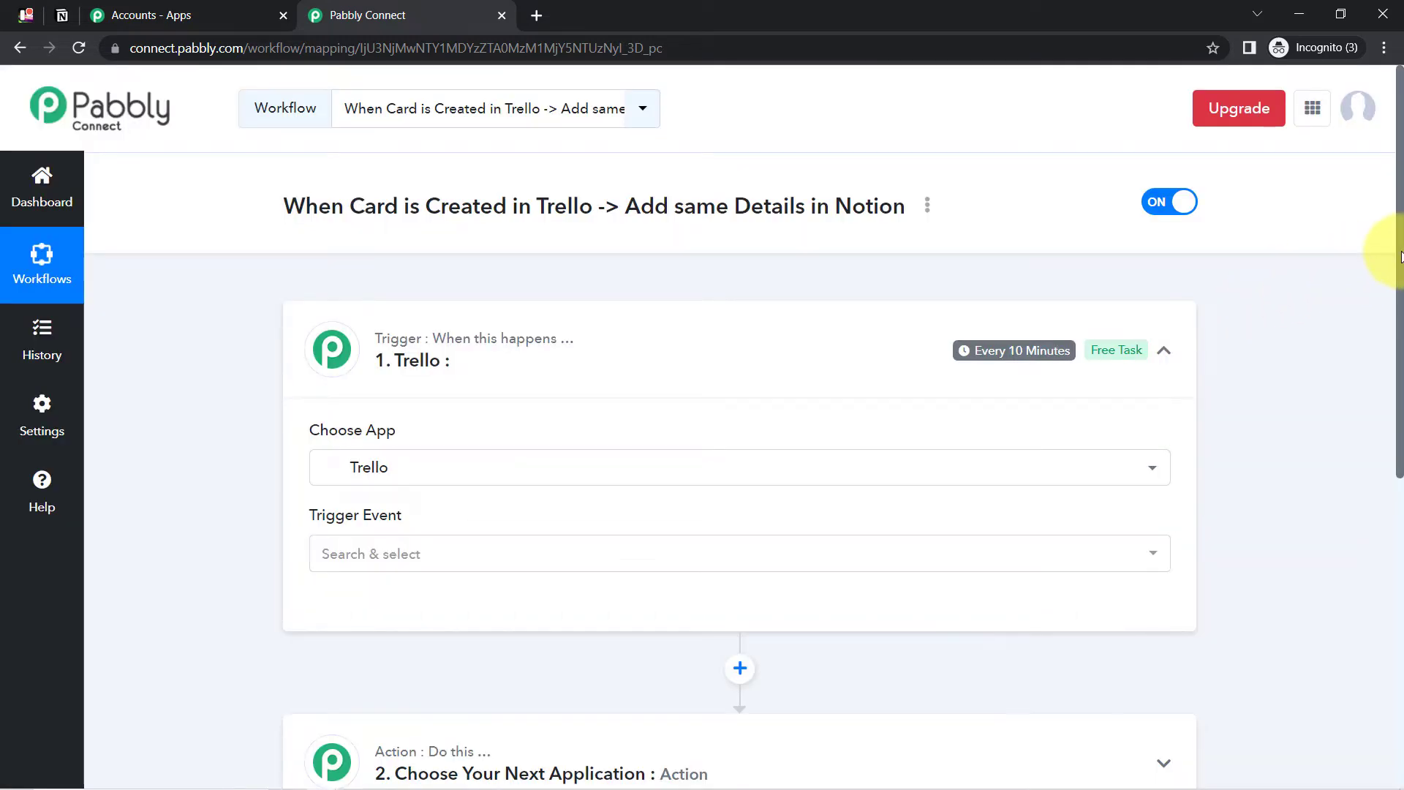
# Expand the workflow's action step and search its app list for Notion.
pyautogui.scroll(-3, 1390, 292)
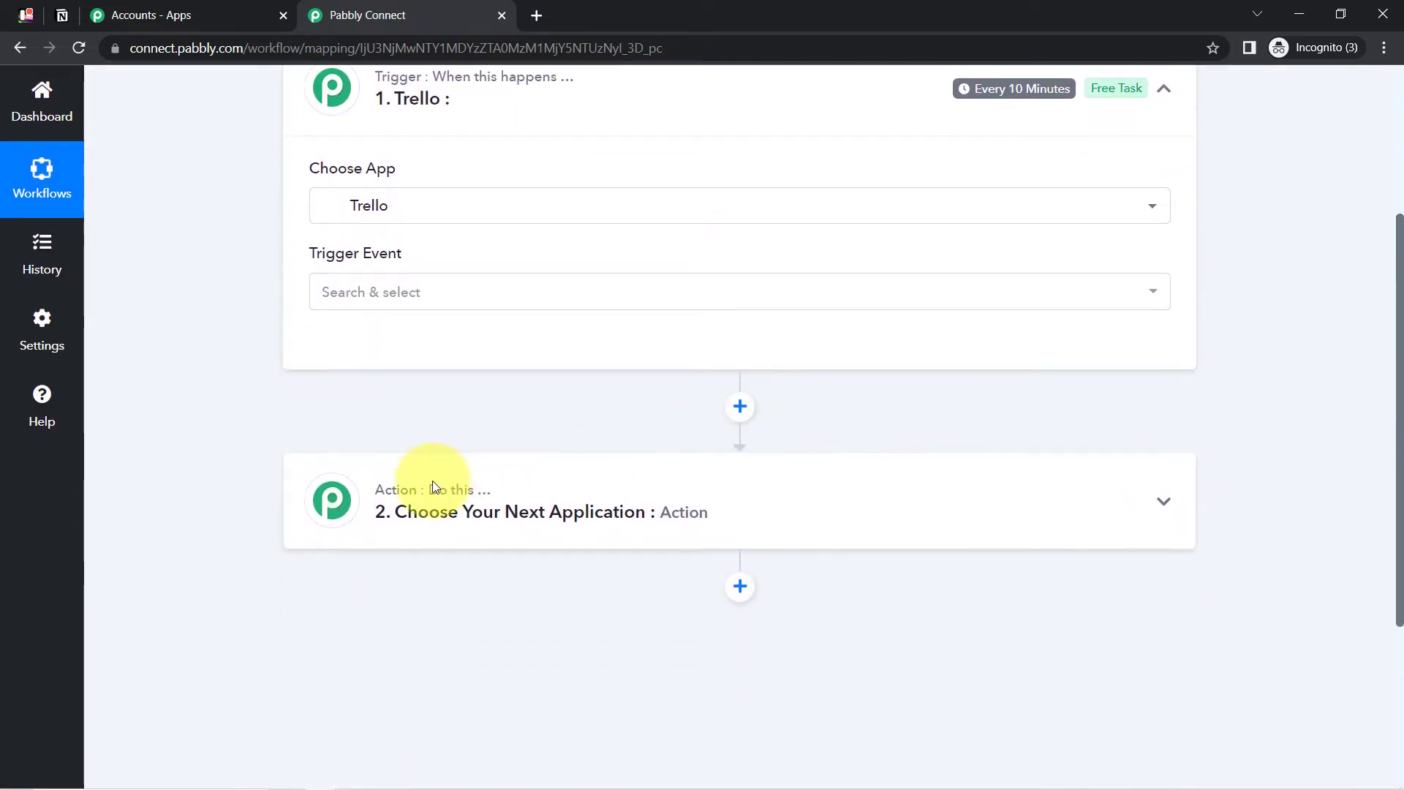
pyautogui.click(445, 496)
pyautogui.click(365, 621)
pyautogui.write('no')
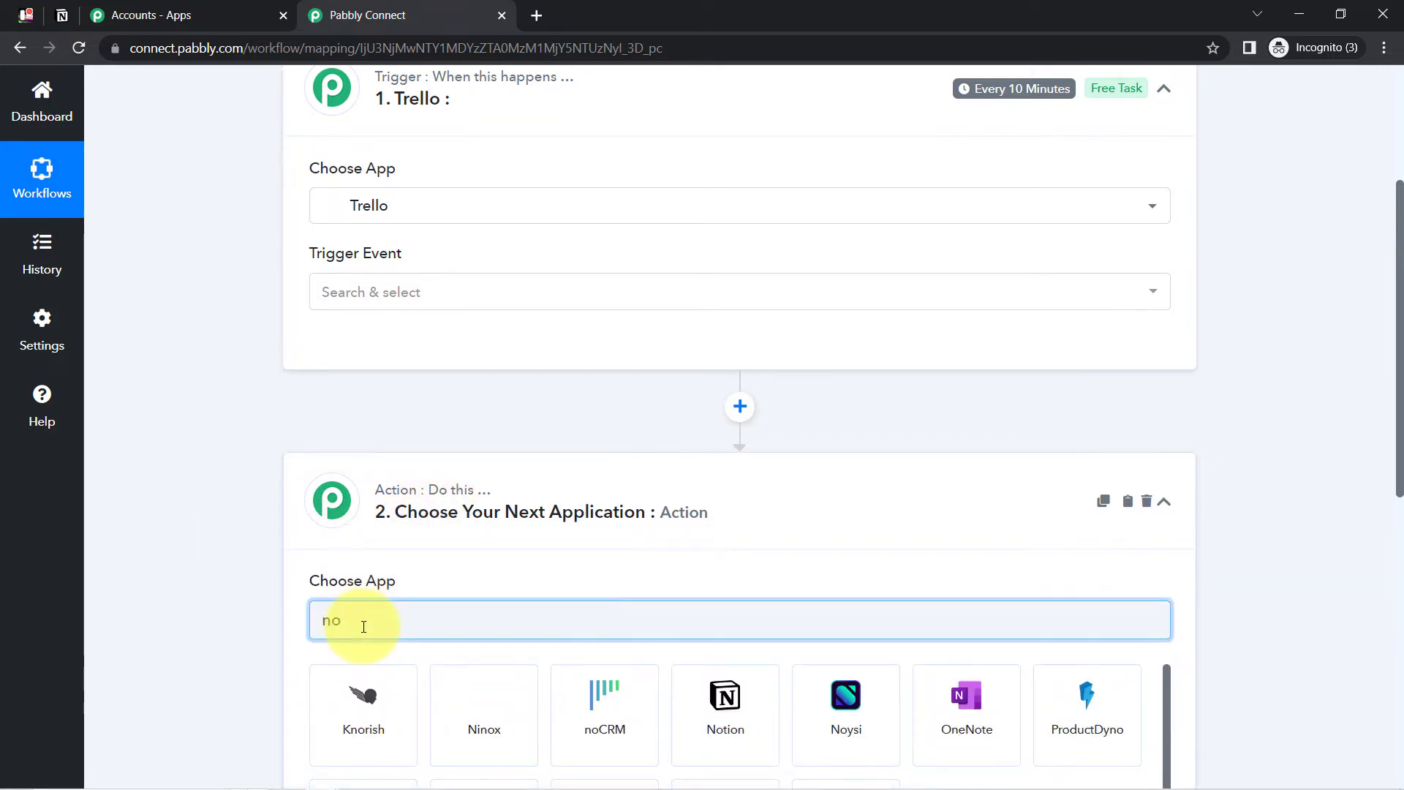
pyautogui.write('ti')
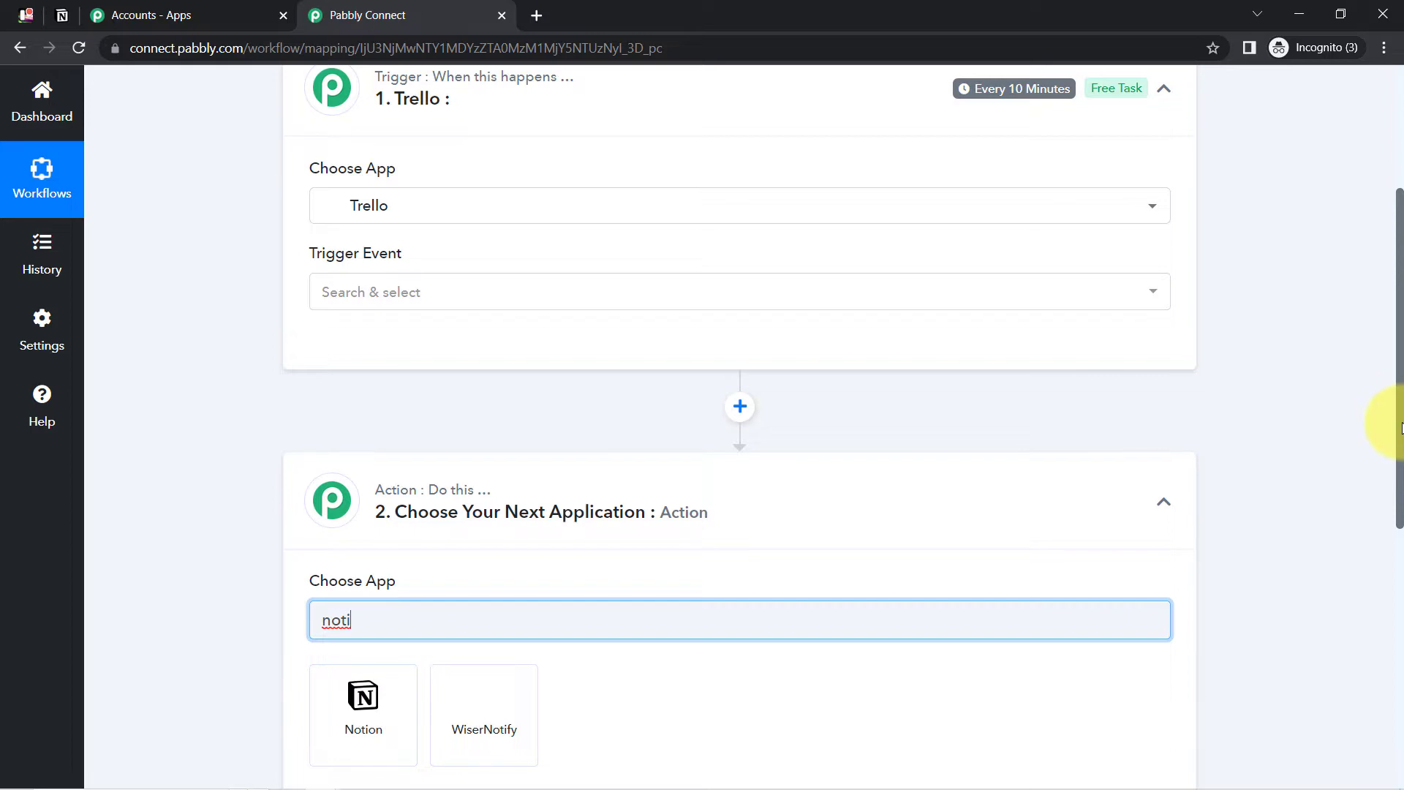
# Set the Trello trigger event to New Card.
pyautogui.moveTo(1398, 406); pyautogui.dragTo(1369, 251)
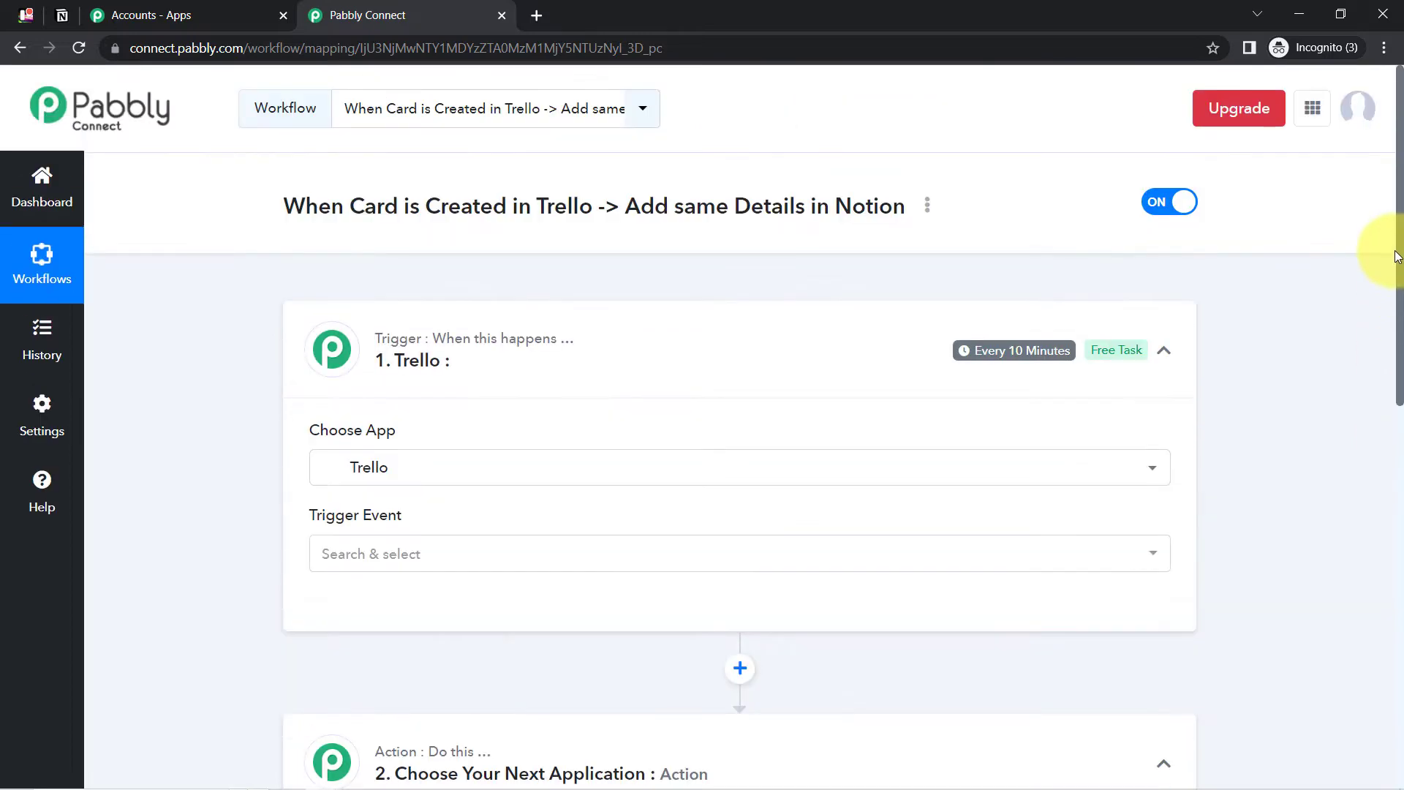
pyautogui.click(368, 560)
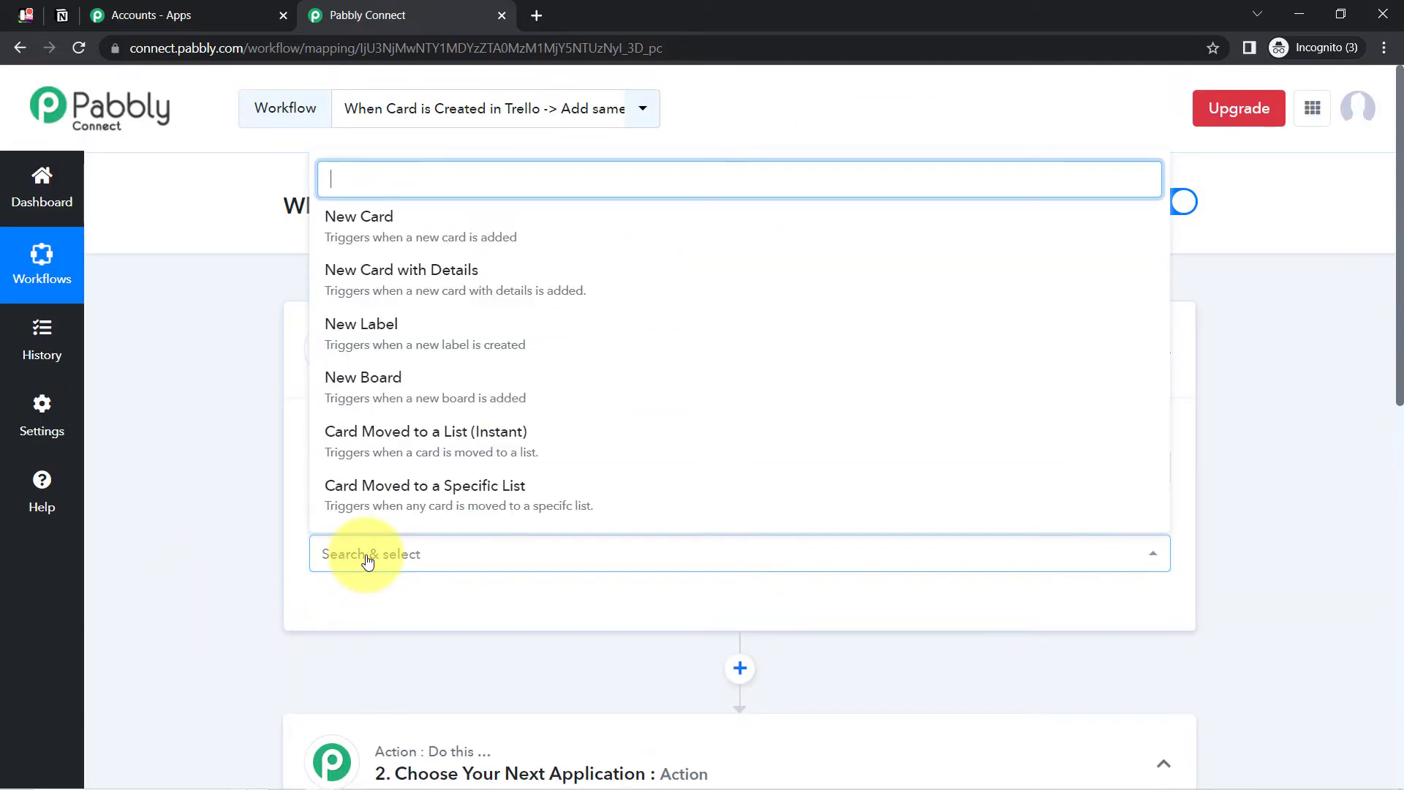
pyautogui.click(395, 235)
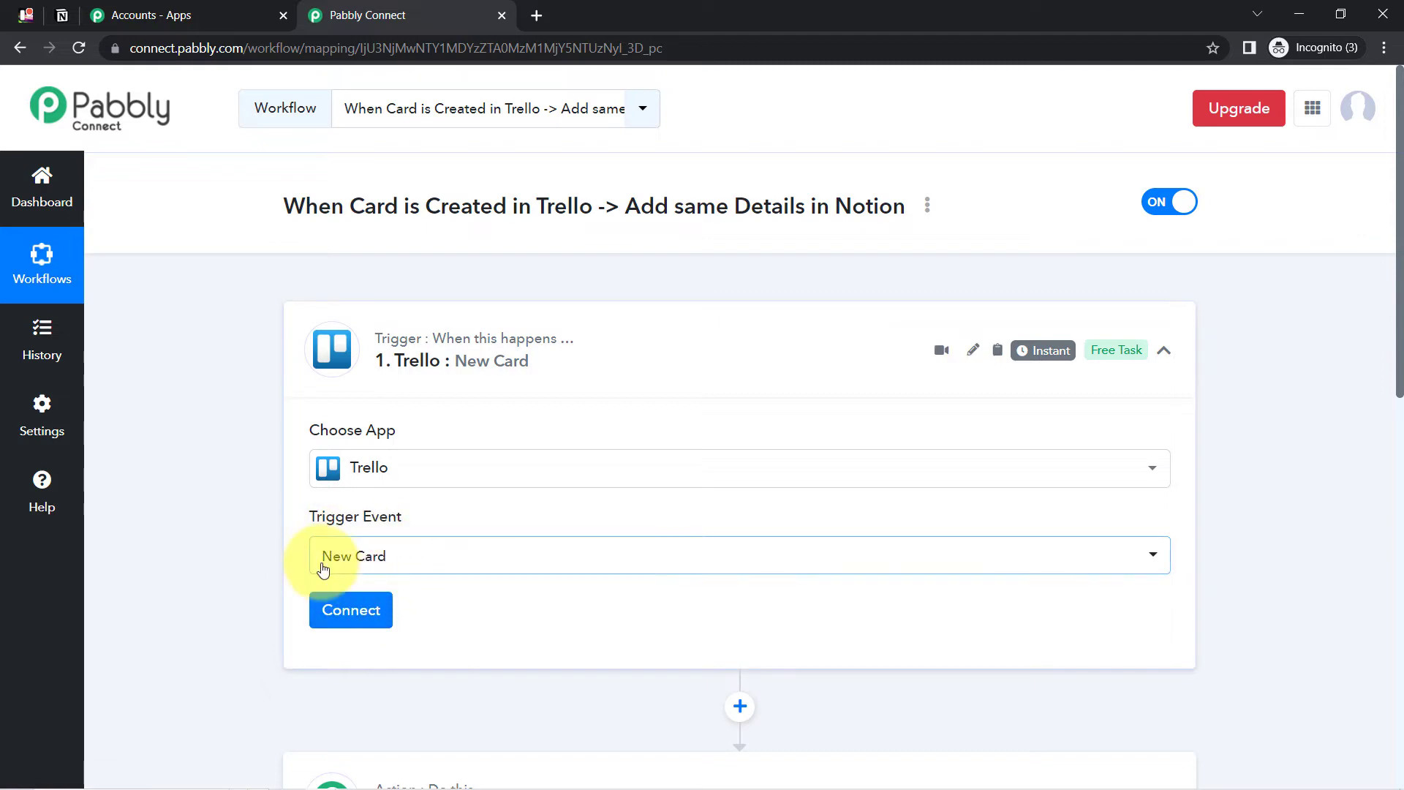
# Start a new Trello connection for the trigger and review its required credentials and the instructions for finding them.
pyautogui.click(348, 615)
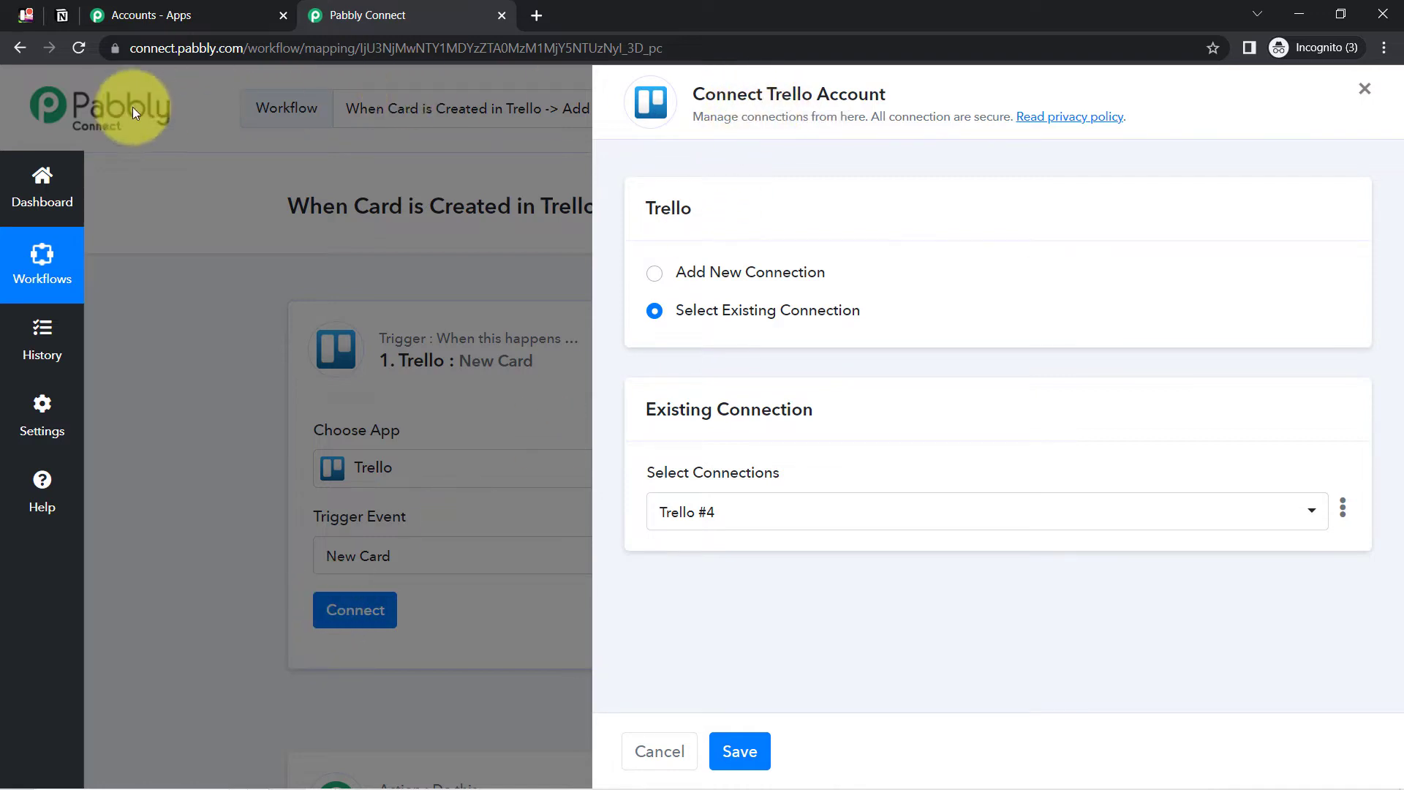
pyautogui.click(695, 275)
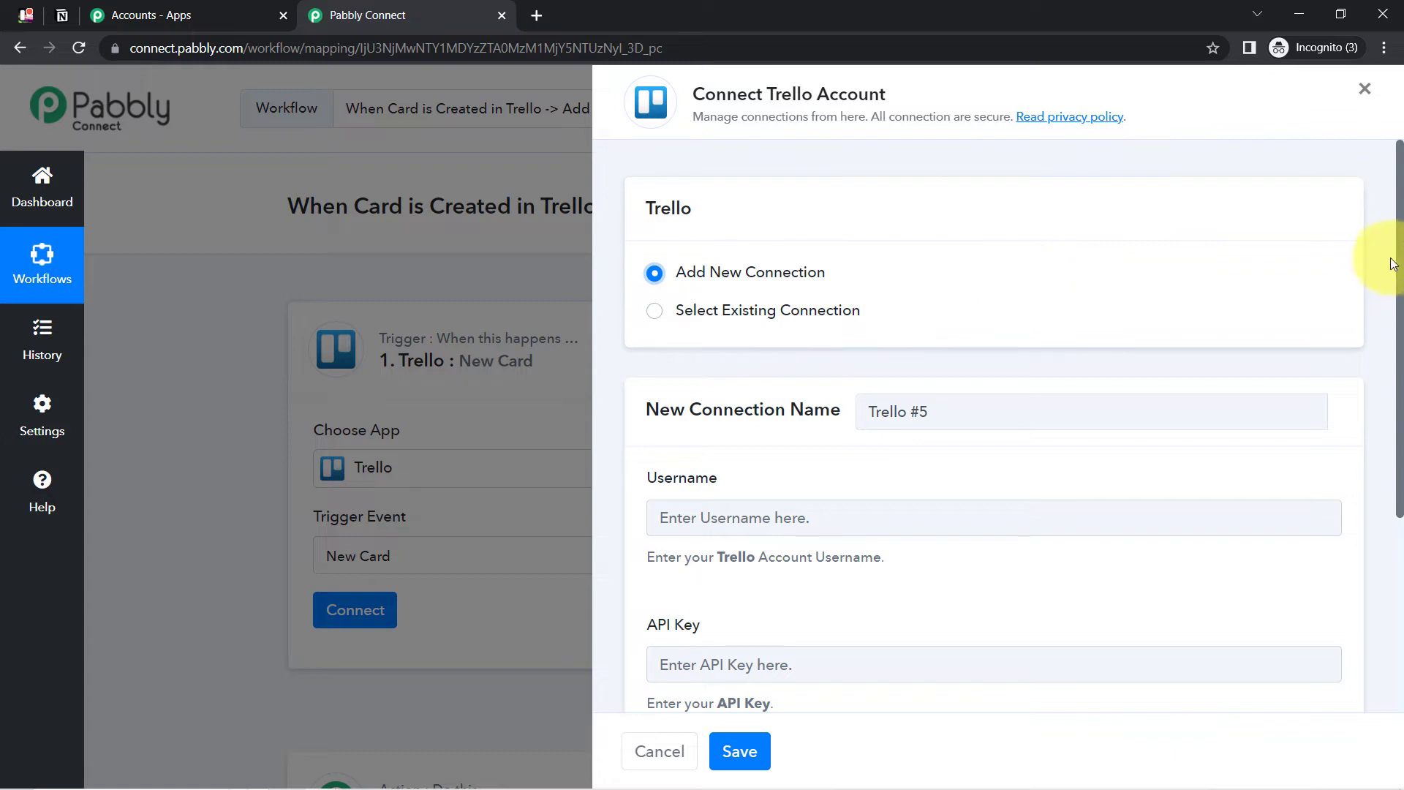
pyautogui.moveTo(1400, 262); pyautogui.dragTo(1400, 439)
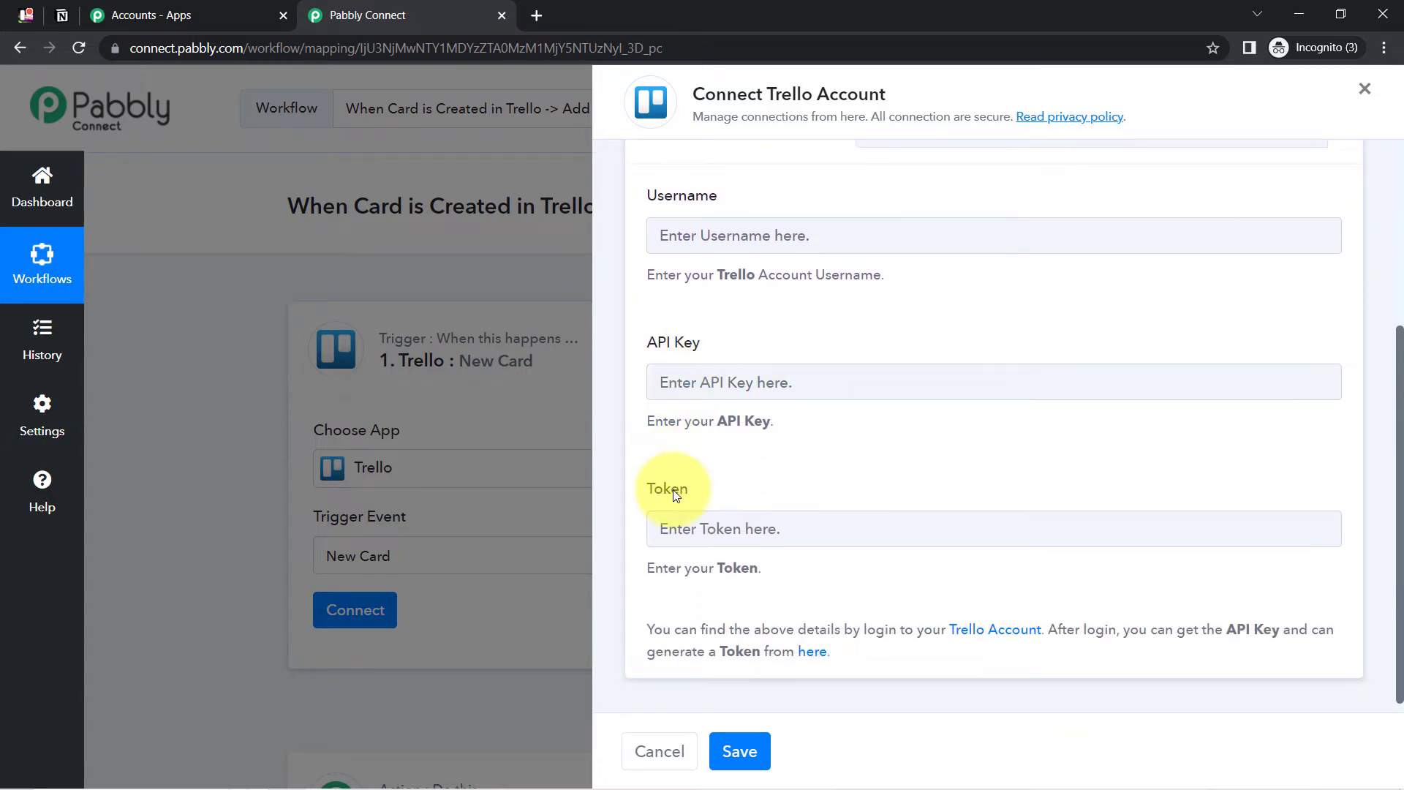
pyautogui.moveTo(654, 634); pyautogui.dragTo(744, 659)
pyautogui.click(725, 651)
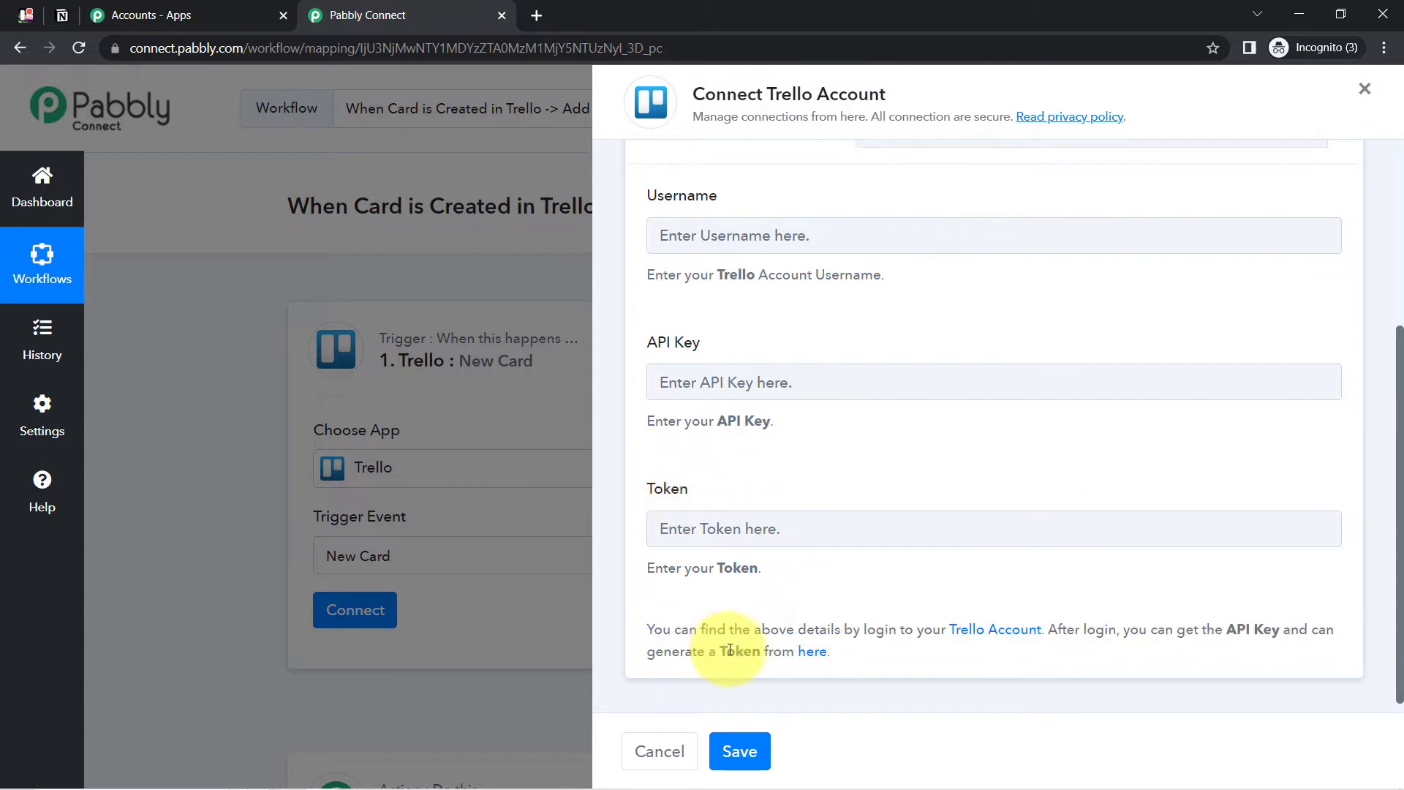
# Open the linked Trello Developer API Keys page in a separate tab and locate the personal key and token generation section.
pyautogui.rightClick(817, 662)
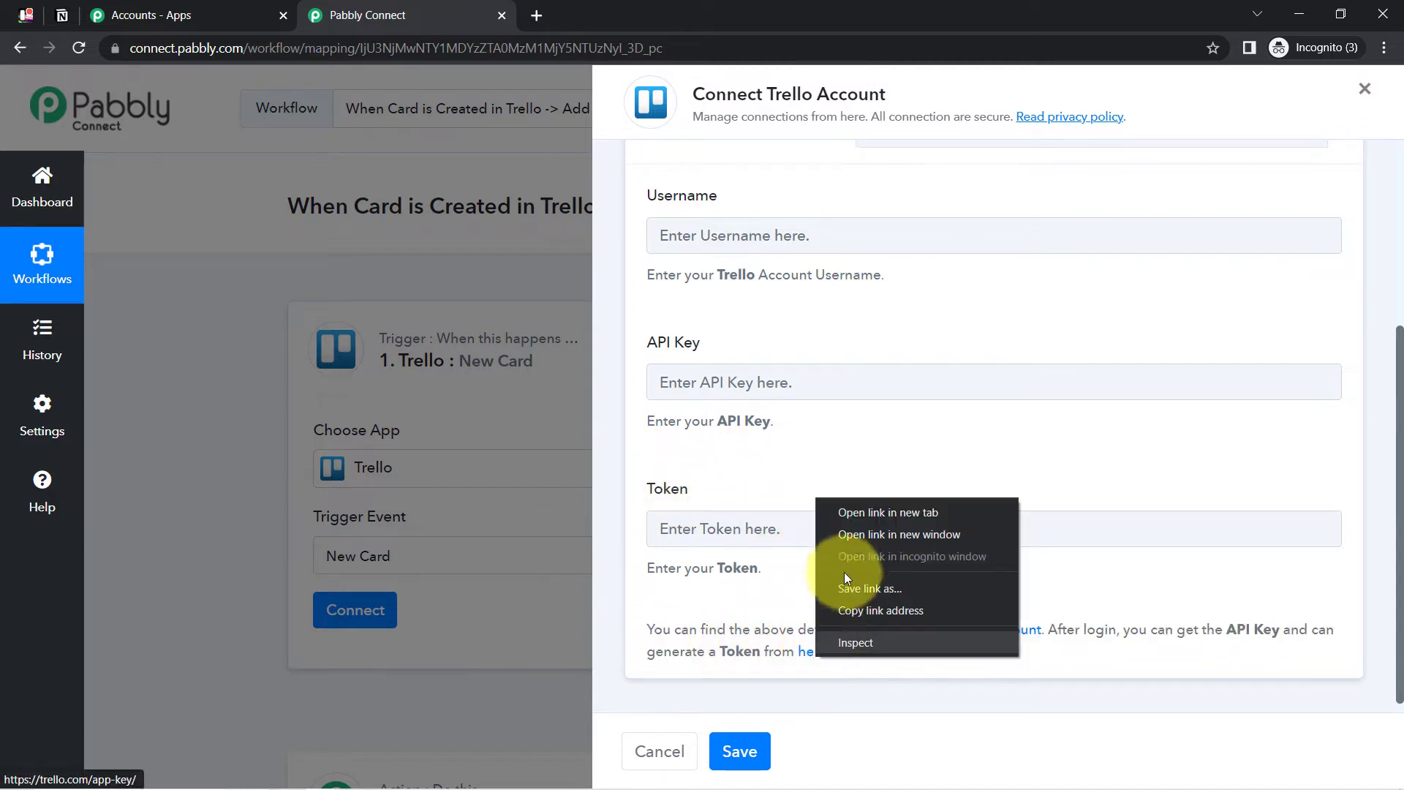
pyautogui.click(861, 515)
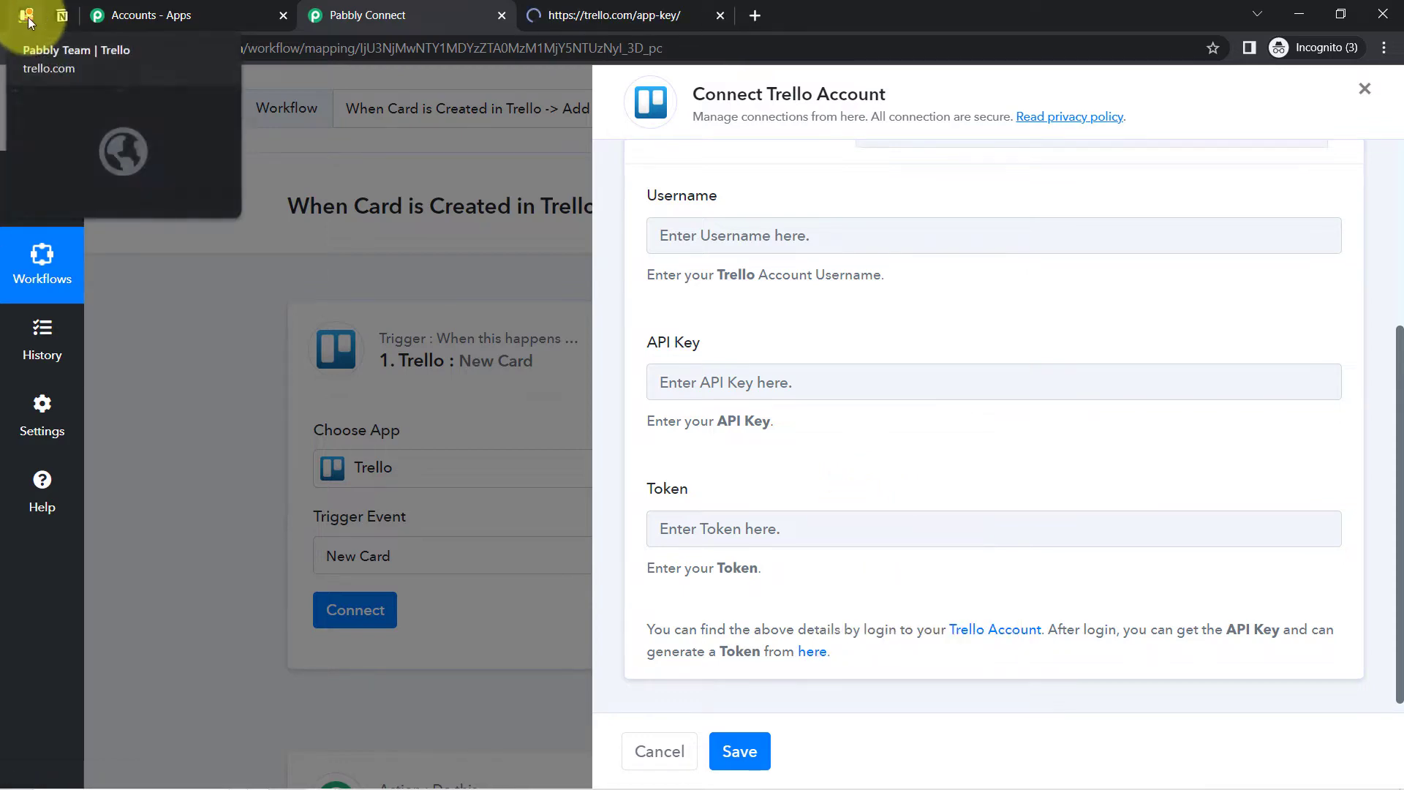
pyautogui.click(29, 14)
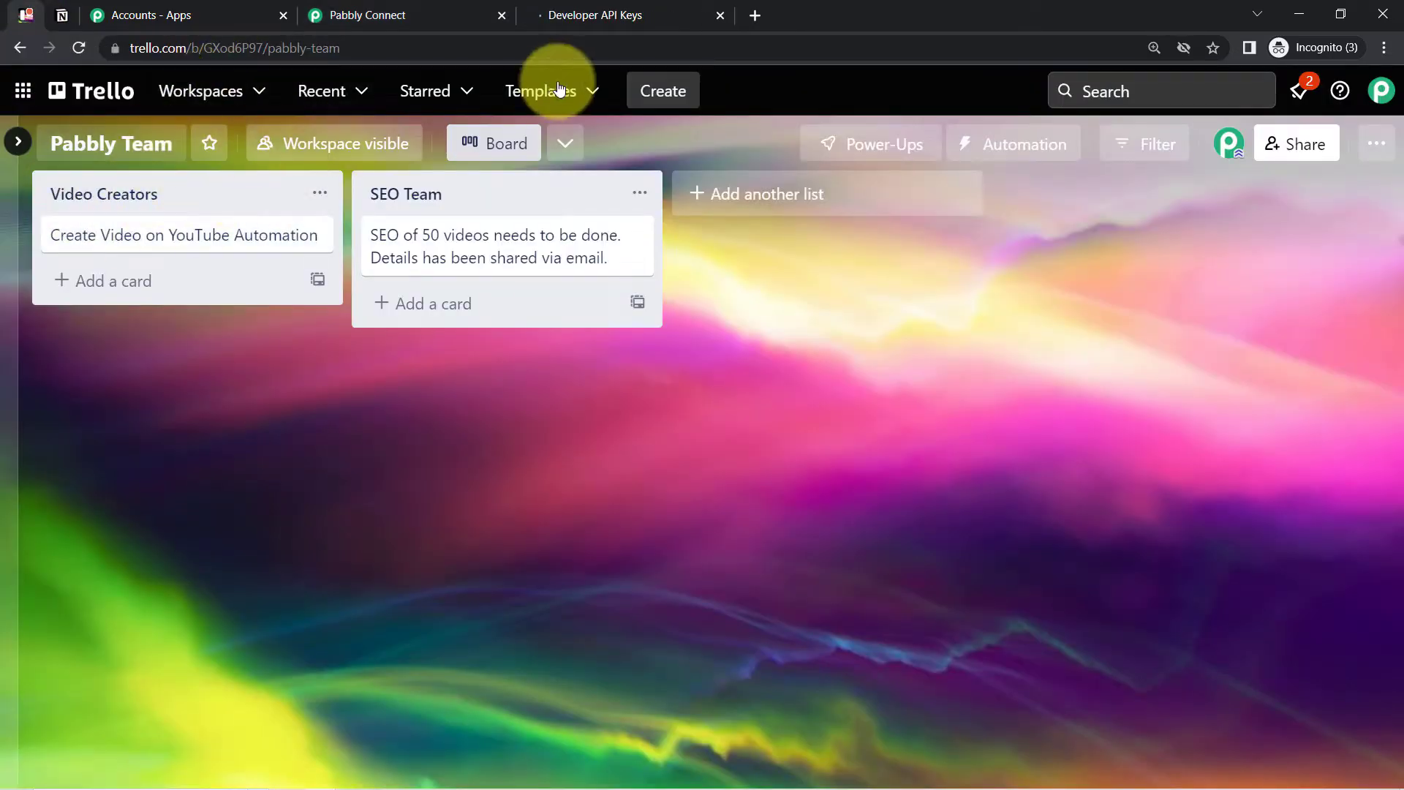
pyautogui.click(579, 13)
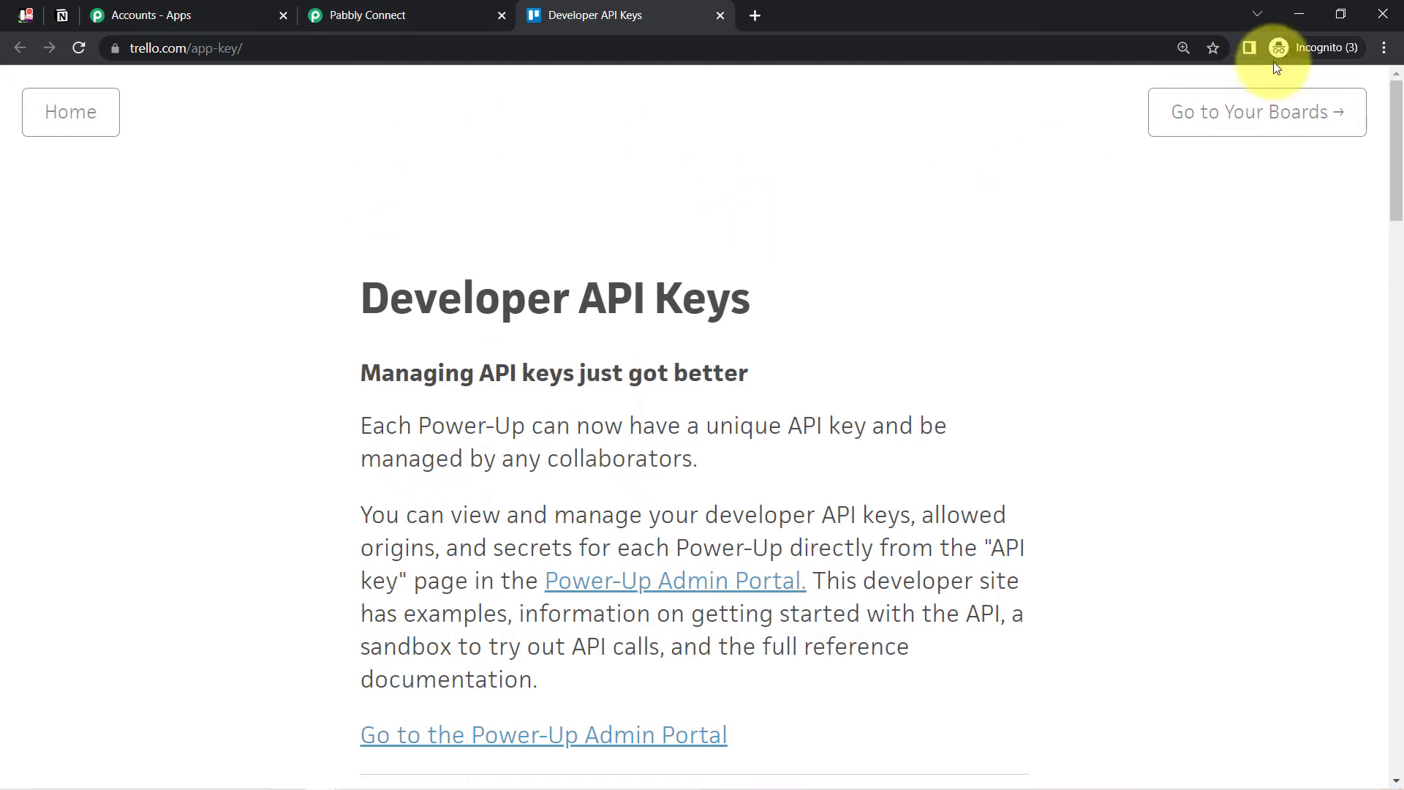
pyautogui.moveTo(1397, 107); pyautogui.dragTo(1397, 227)
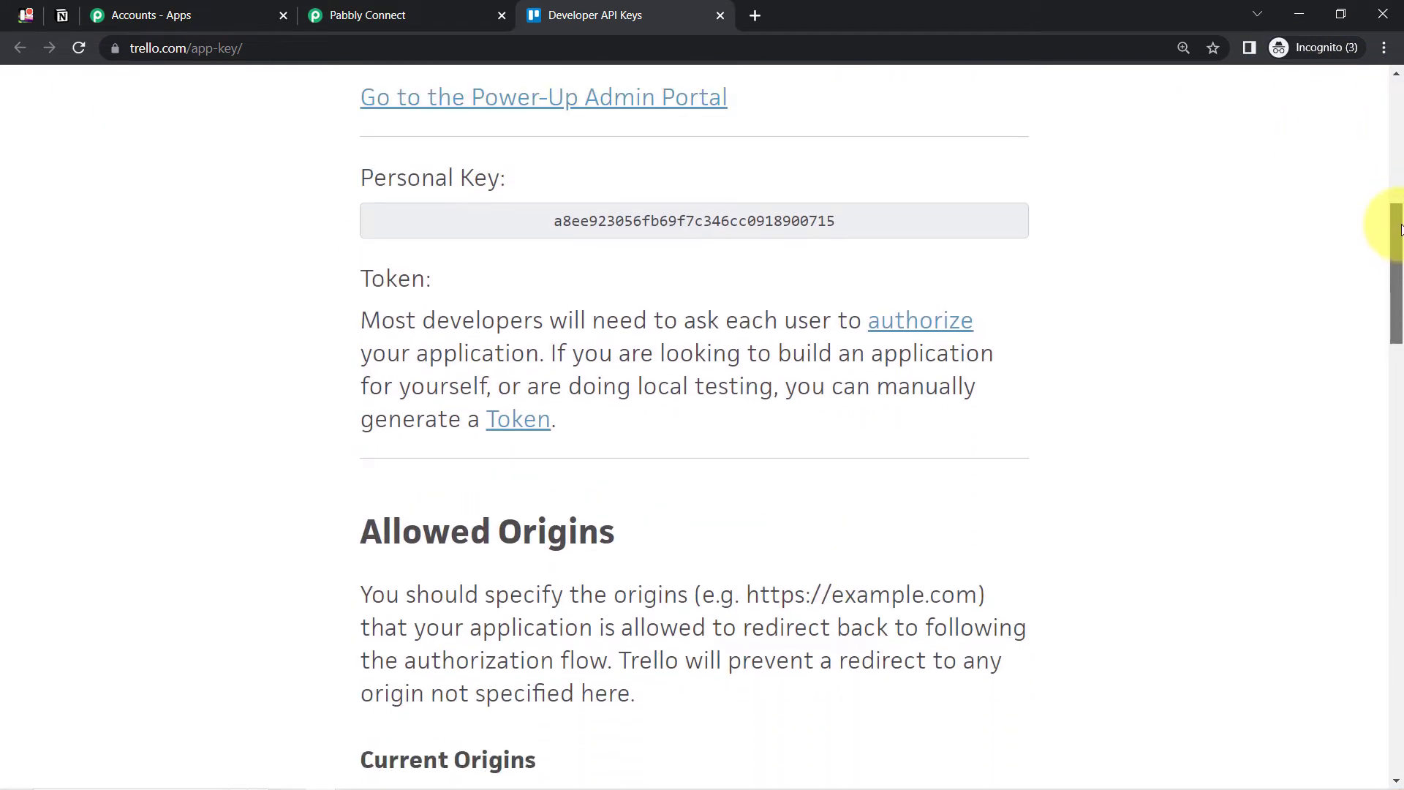
pyautogui.moveTo(401, 421); pyautogui.dragTo(574, 435)
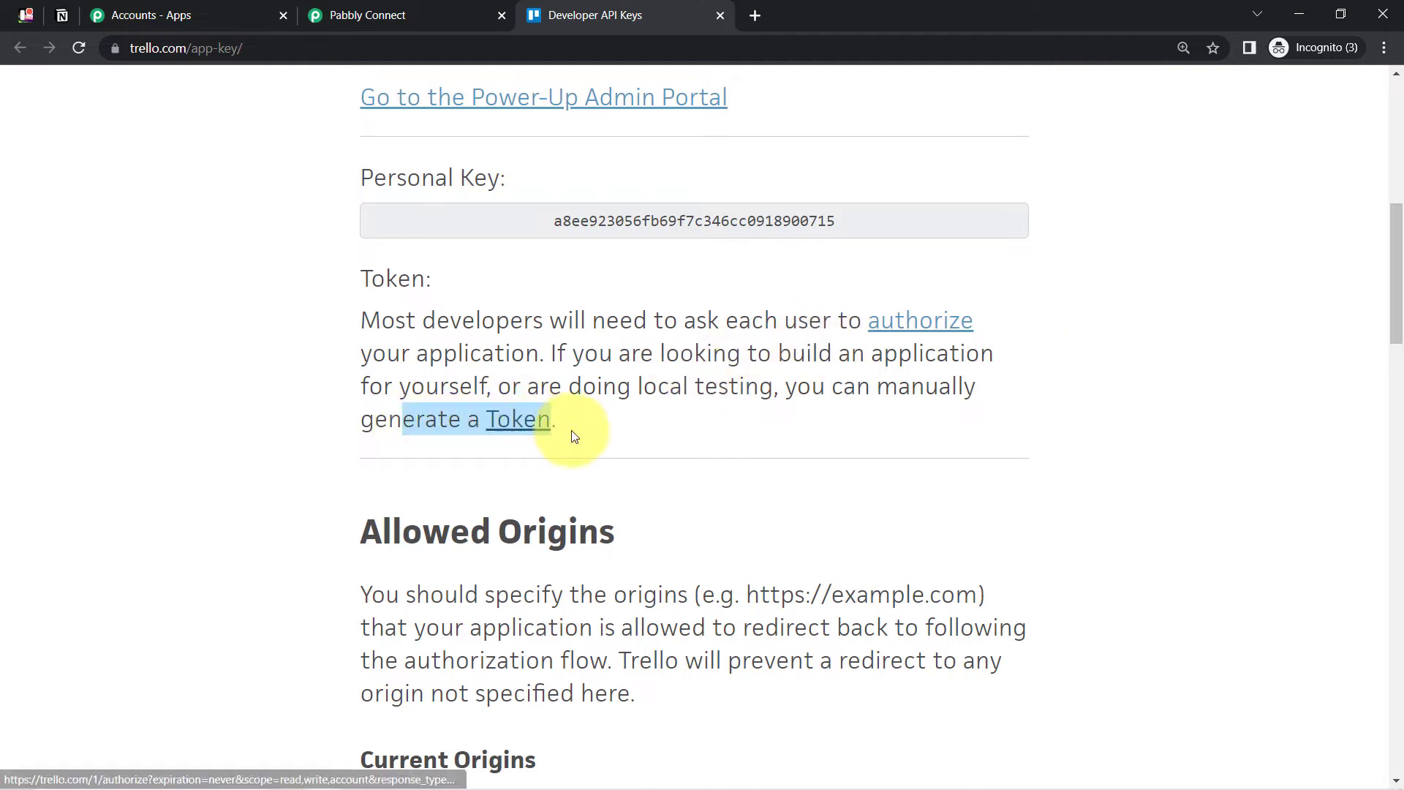
# Generate a Trello token from the Developer API Keys page and grant Server Token access to the account.
pyautogui.click(441, 420)
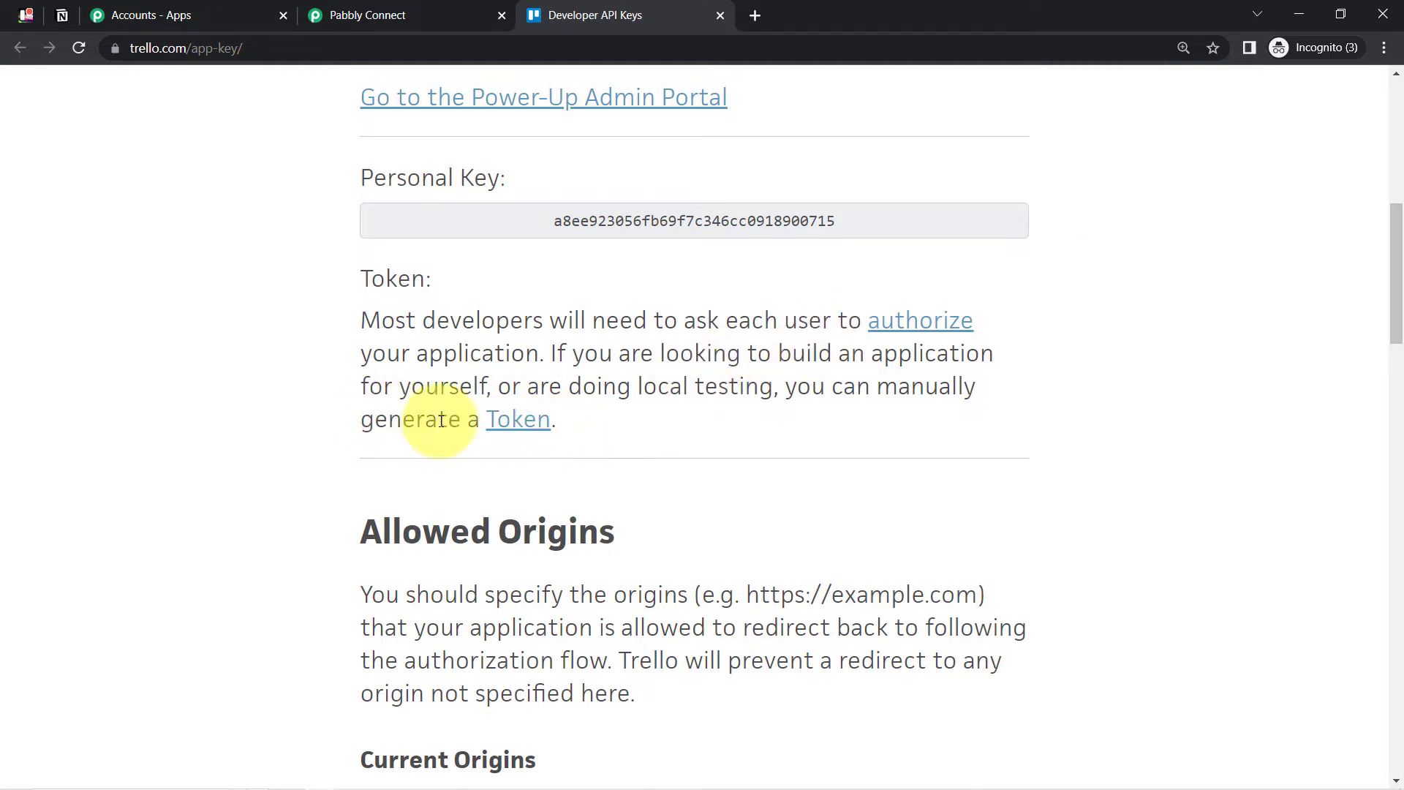
pyautogui.click(515, 432)
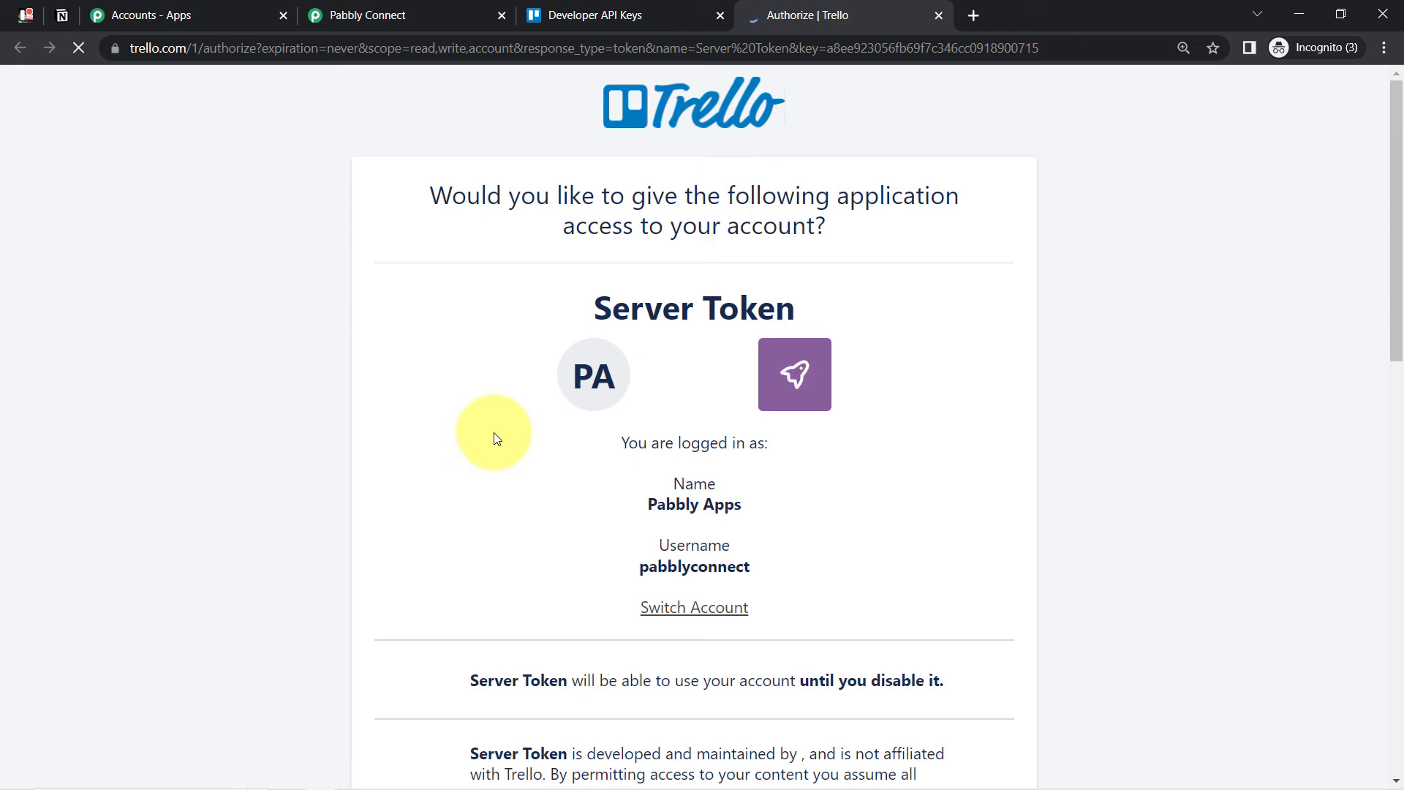
pyautogui.moveTo(1397, 194); pyautogui.dragTo(1398, 585)
pyautogui.click(923, 577)
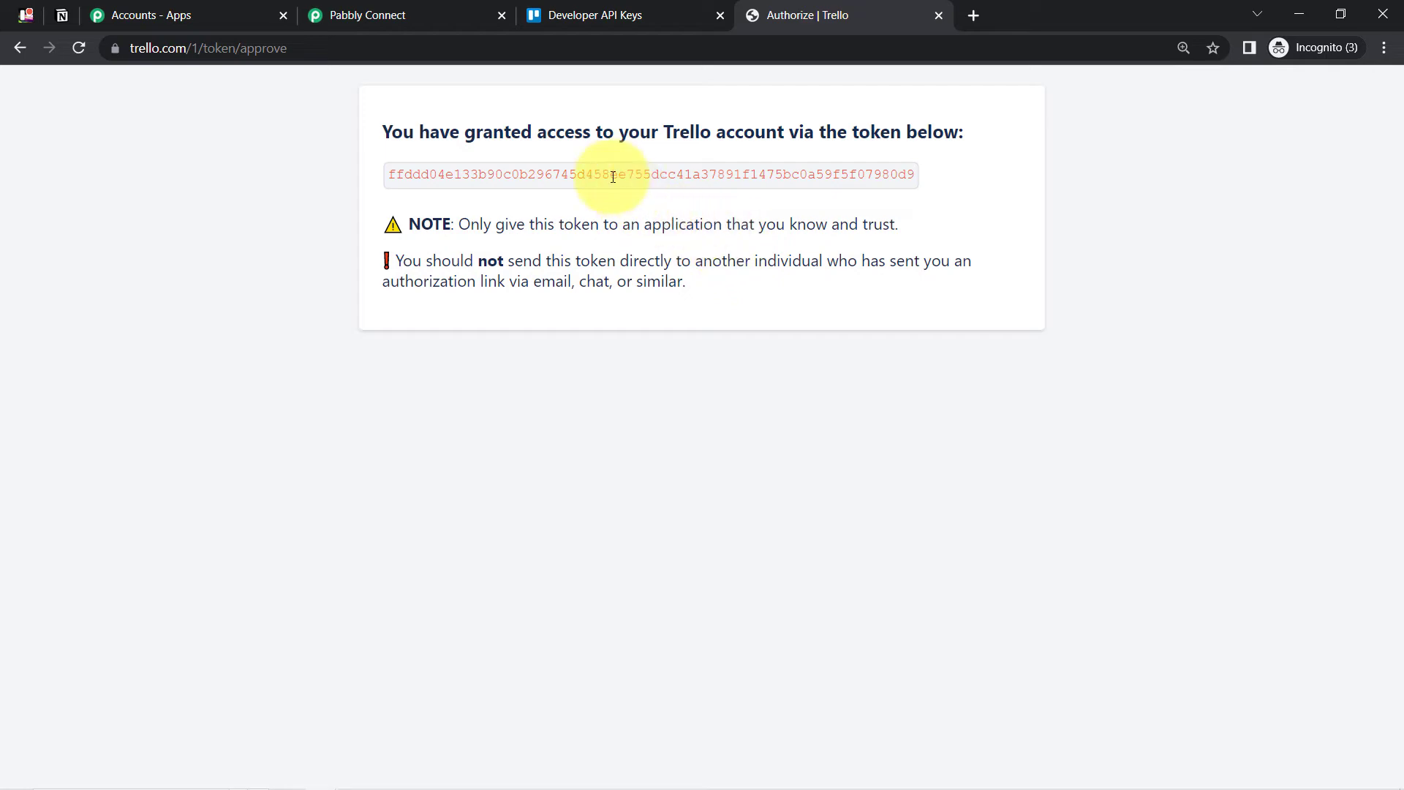
# Copy the generated Trello token, close its page and paste it into the Token field of the Pabbly Connect Trello connection.
pyautogui.doubleClick(613, 177)
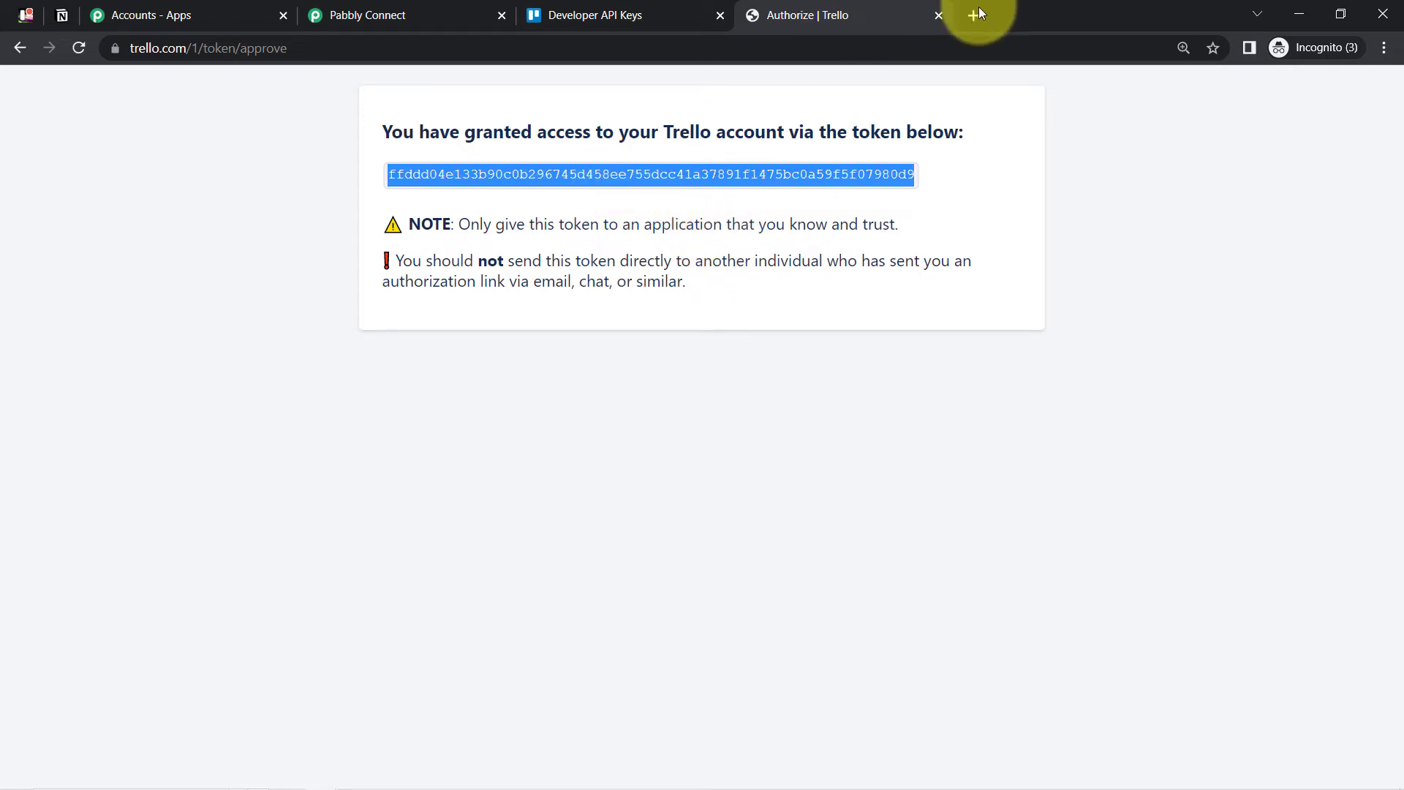
pyautogui.hotkey('ctrl', 'w')
pyautogui.click(366, 15)
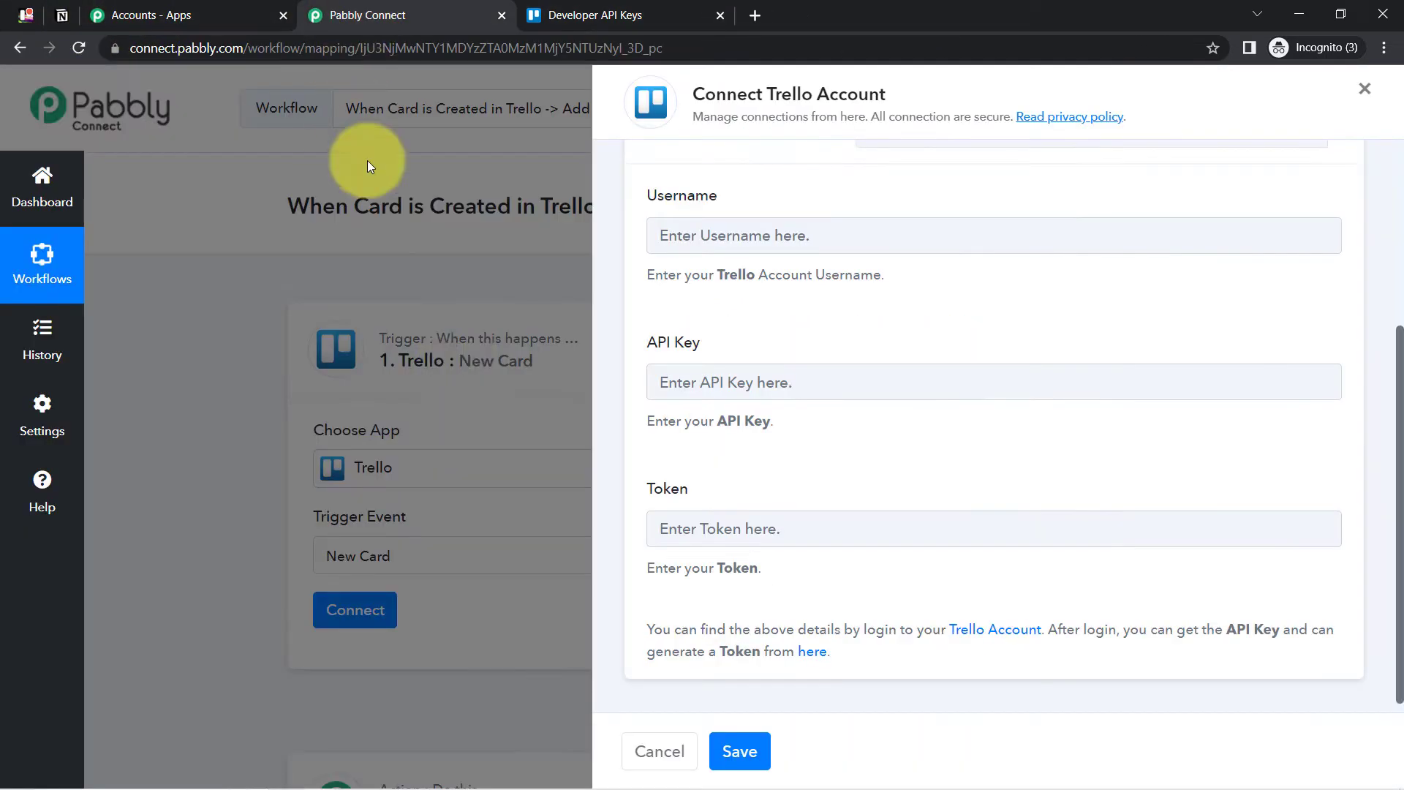
pyautogui.click(679, 528)
pyautogui.hotkey('ctrl', 'v')
# Copy the personal key from the Developer API Keys page into the API Key field of the Trello connection.
pyautogui.click(585, 14)
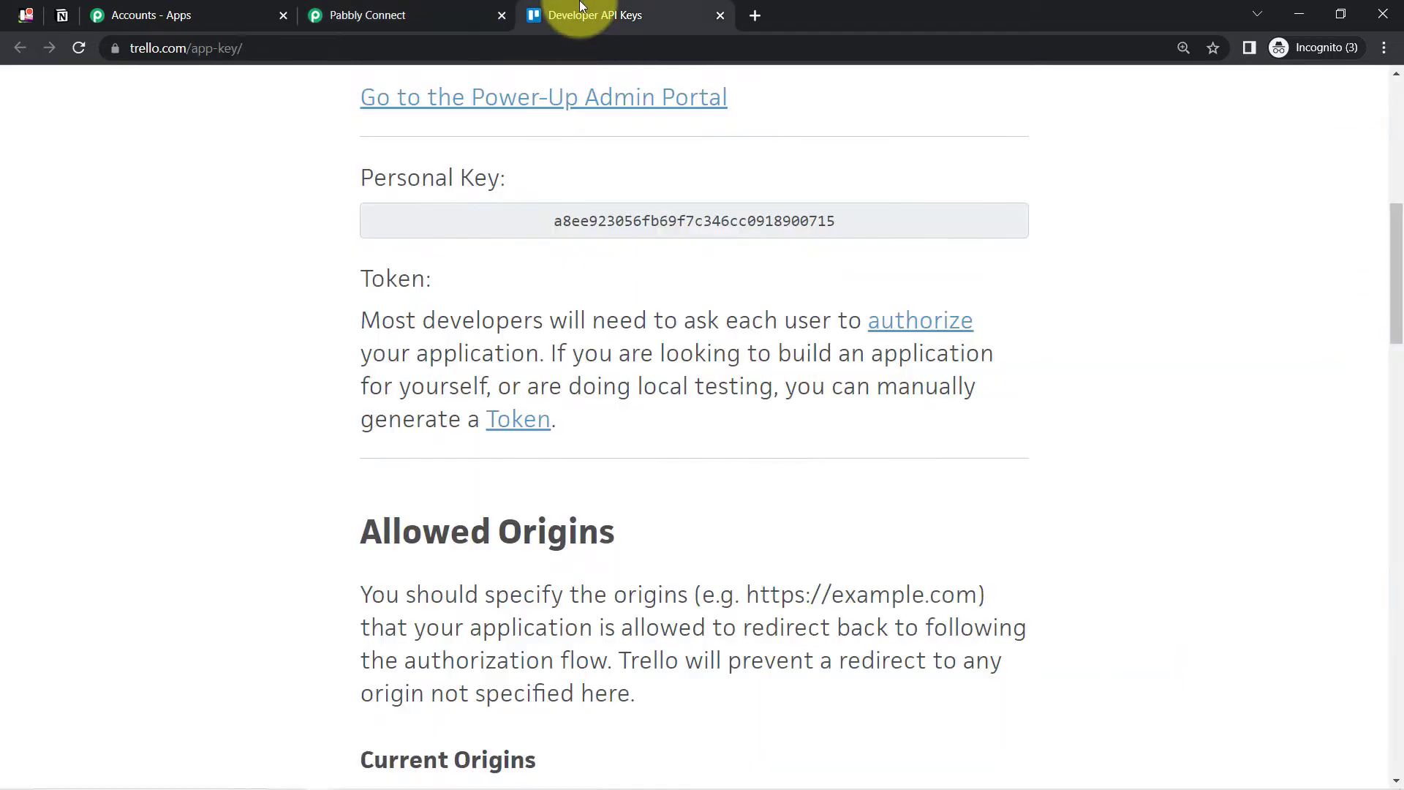
pyautogui.doubleClick(687, 225)
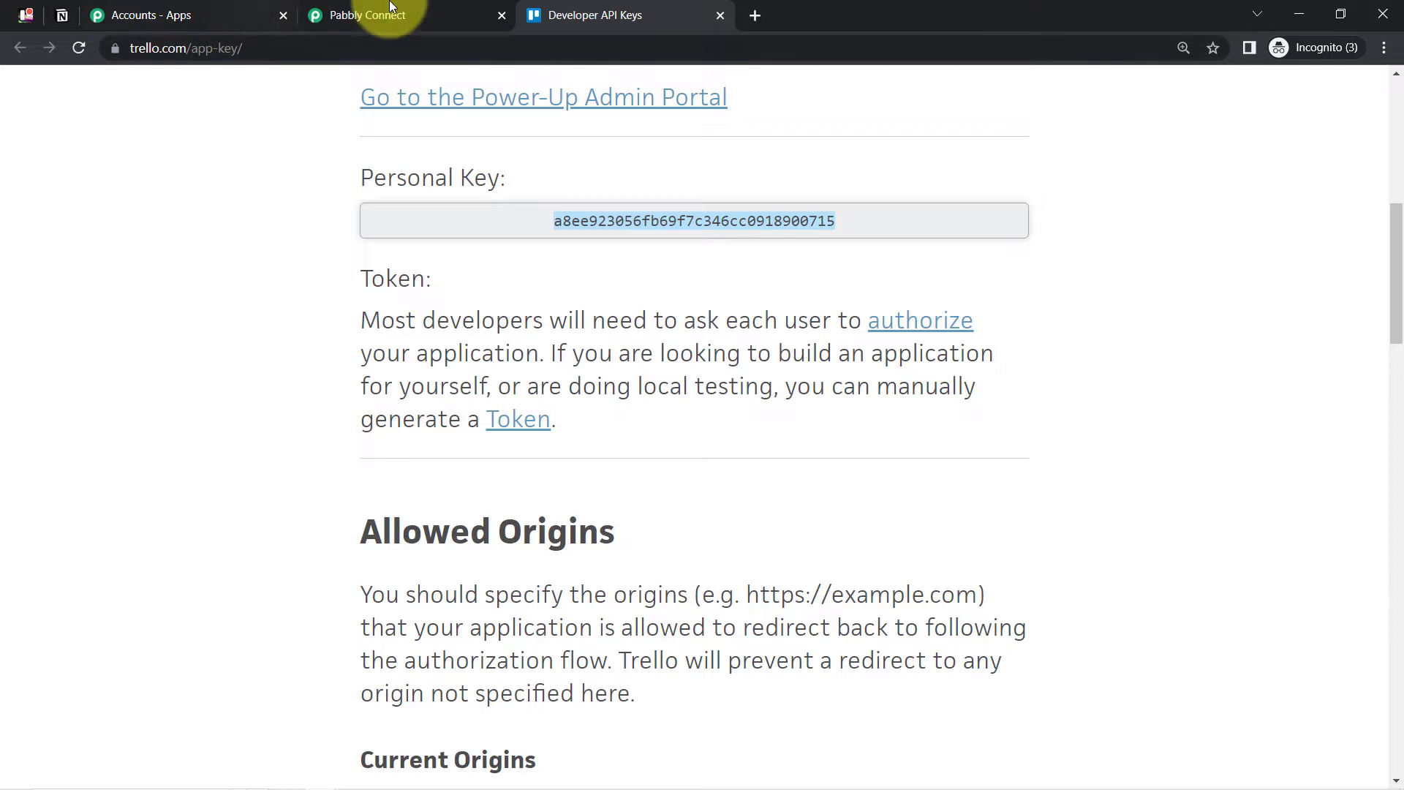
pyautogui.click(351, 15)
pyautogui.click(664, 363)
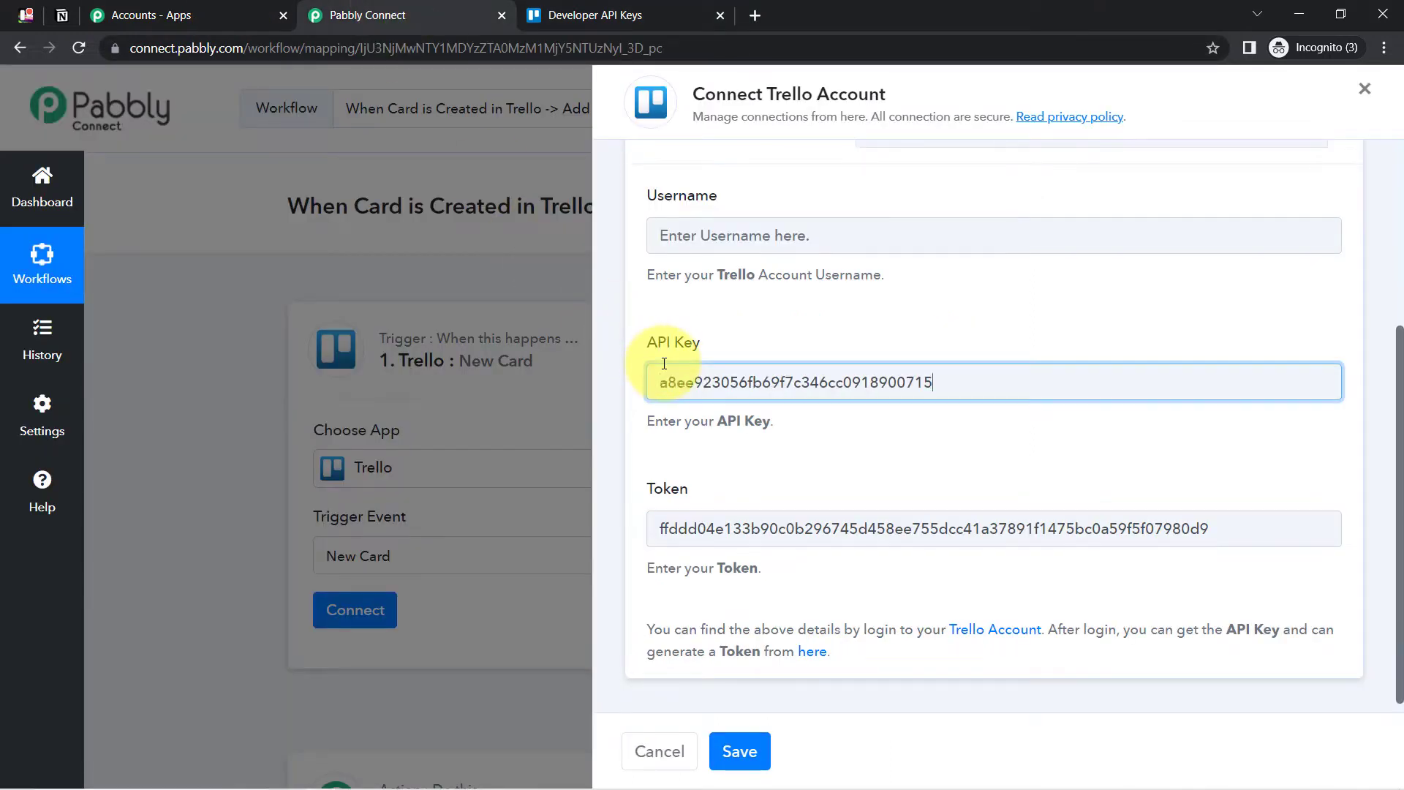
# Enter the Trello account username and save the connection.
pyautogui.click(686, 235)
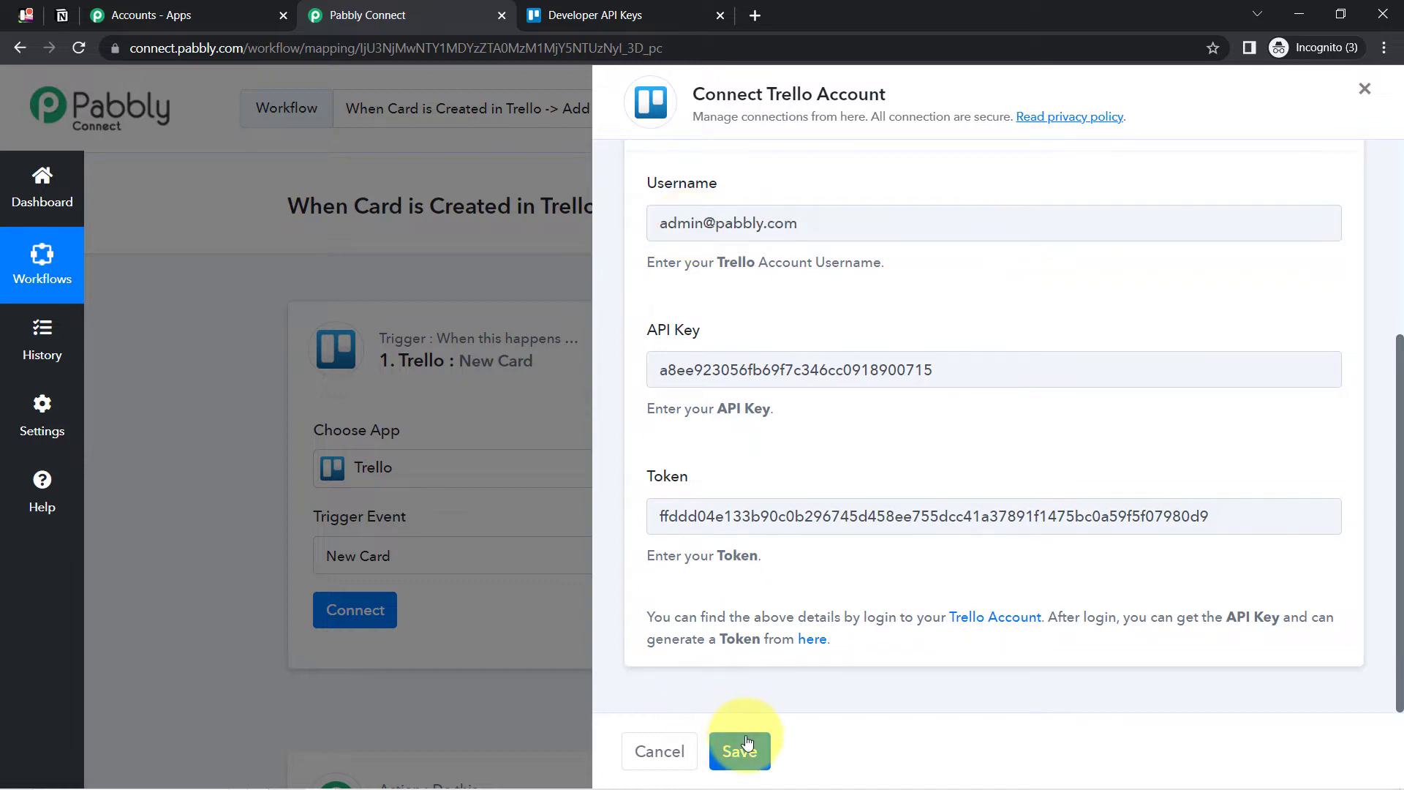
pyautogui.click(747, 742)
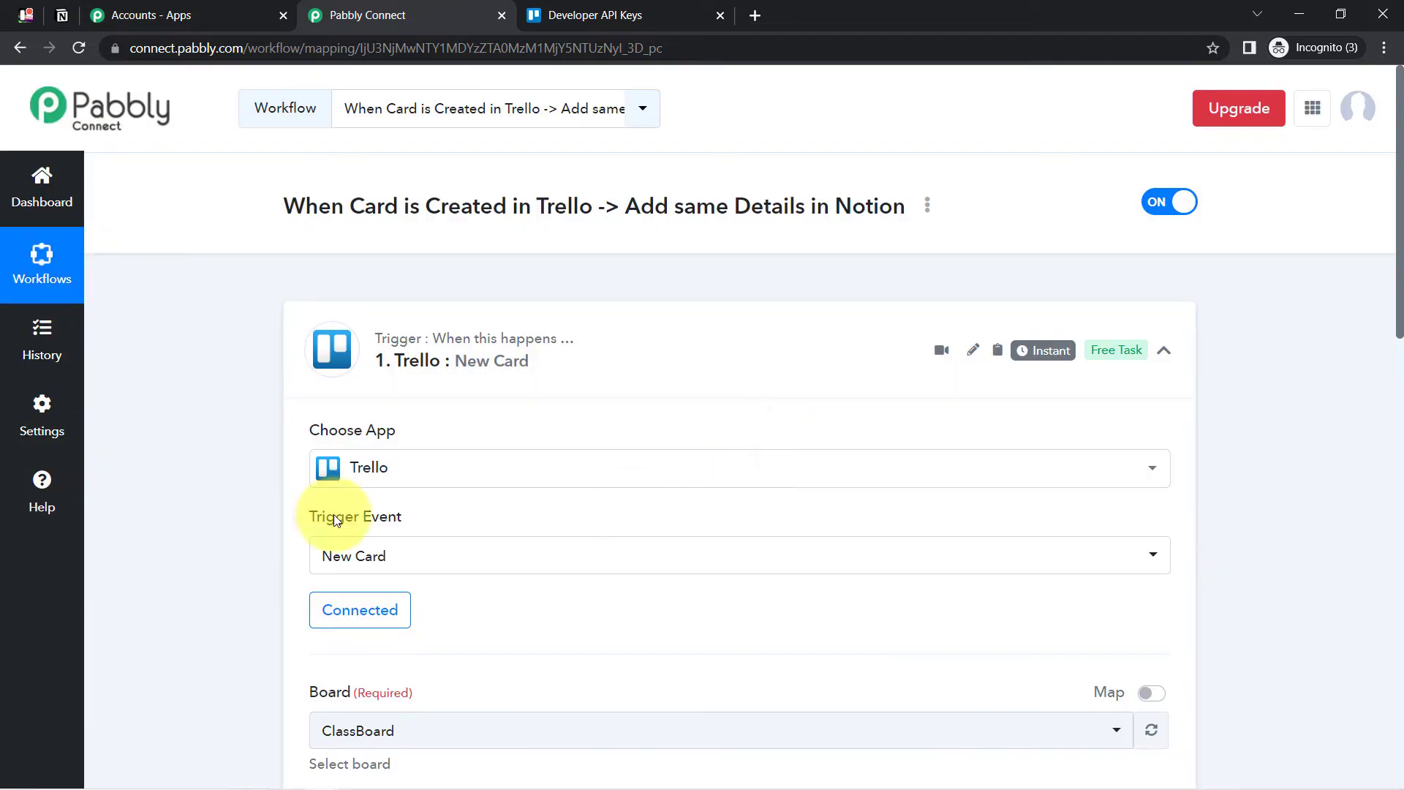
pyautogui.click(360, 610)
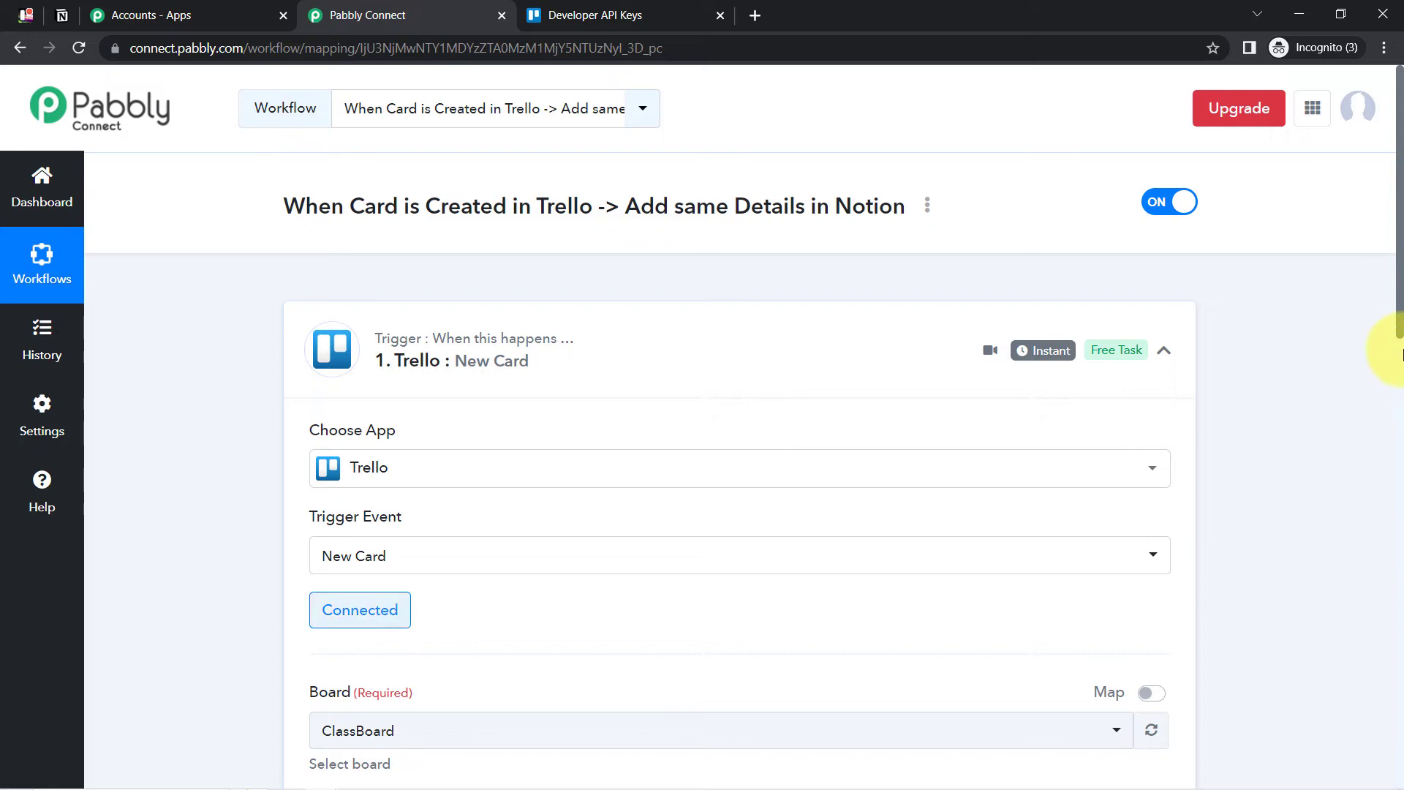
# Compare the boards offered in the trigger's Board setting with those on the Trello account's boards page.
pyautogui.moveTo(1400, 308); pyautogui.dragTo(1400, 438)
pyautogui.scroll(-1, 1400, 461)
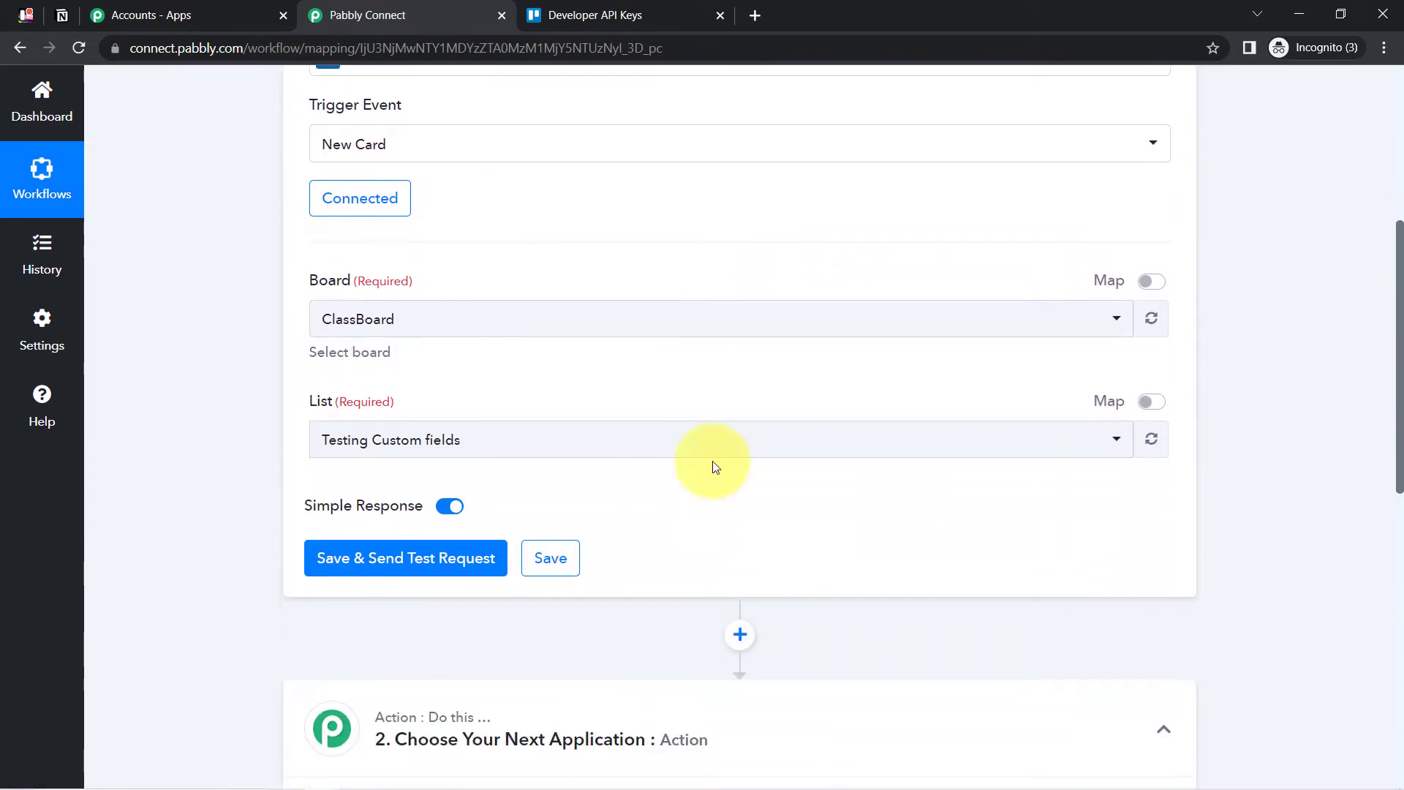
pyautogui.click(381, 314)
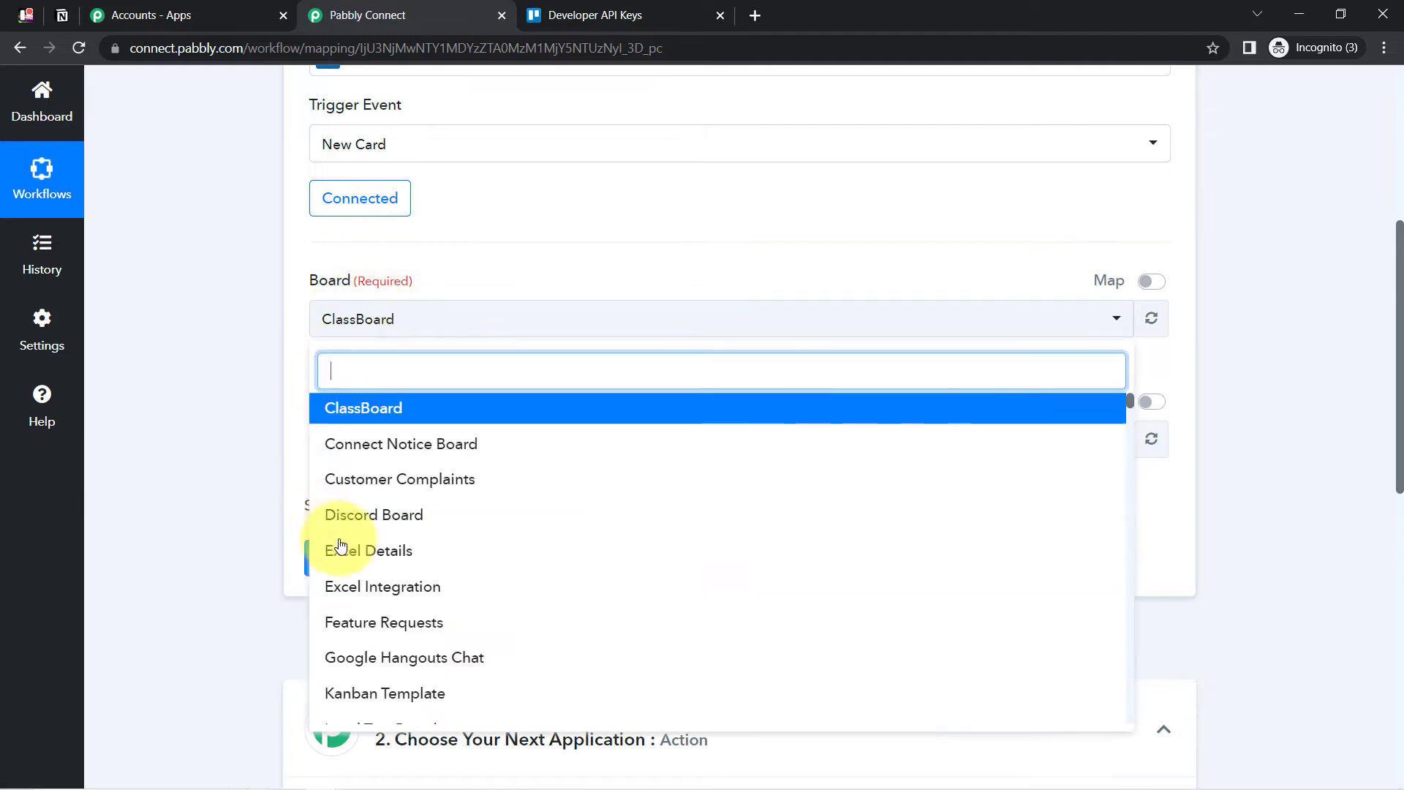
pyautogui.click(200, 246)
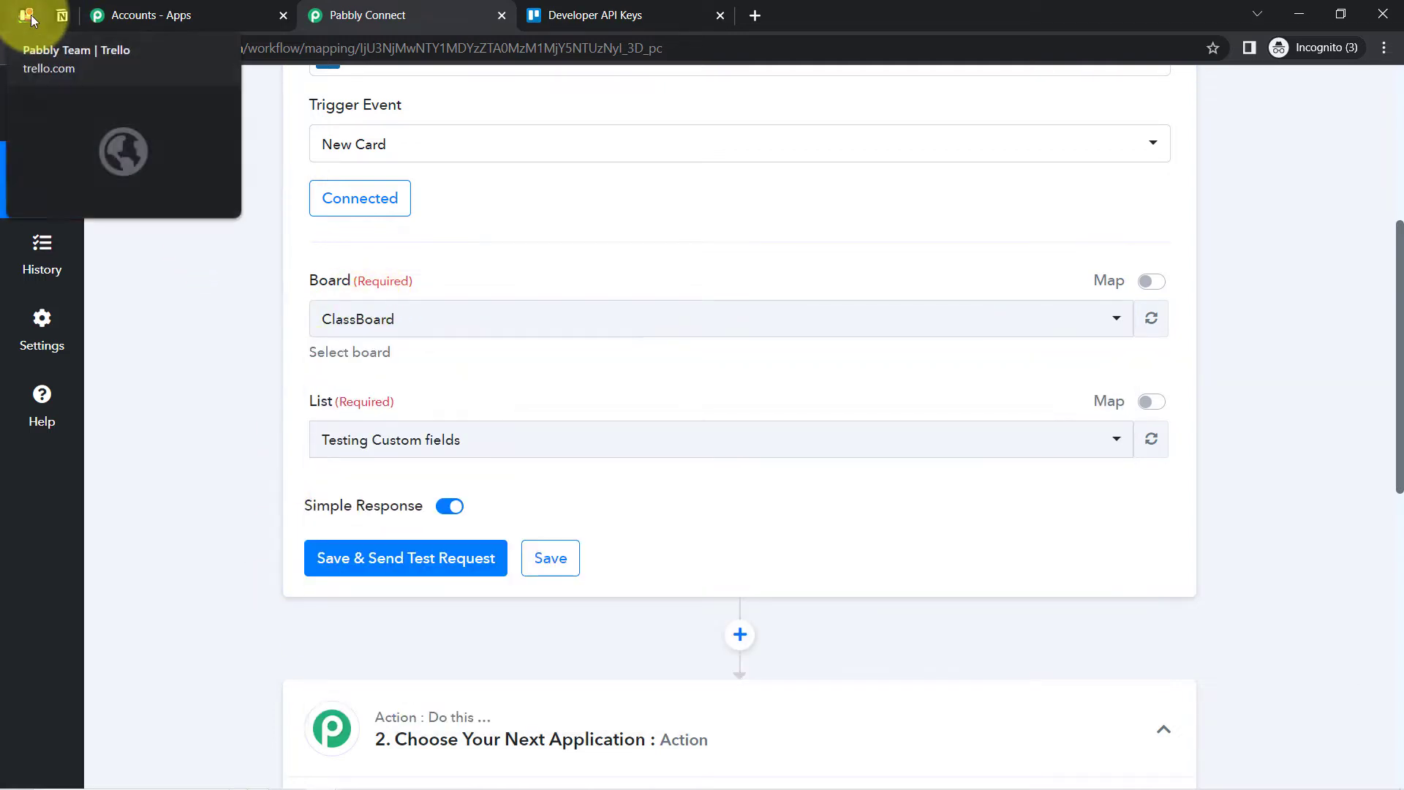
pyautogui.click(28, 15)
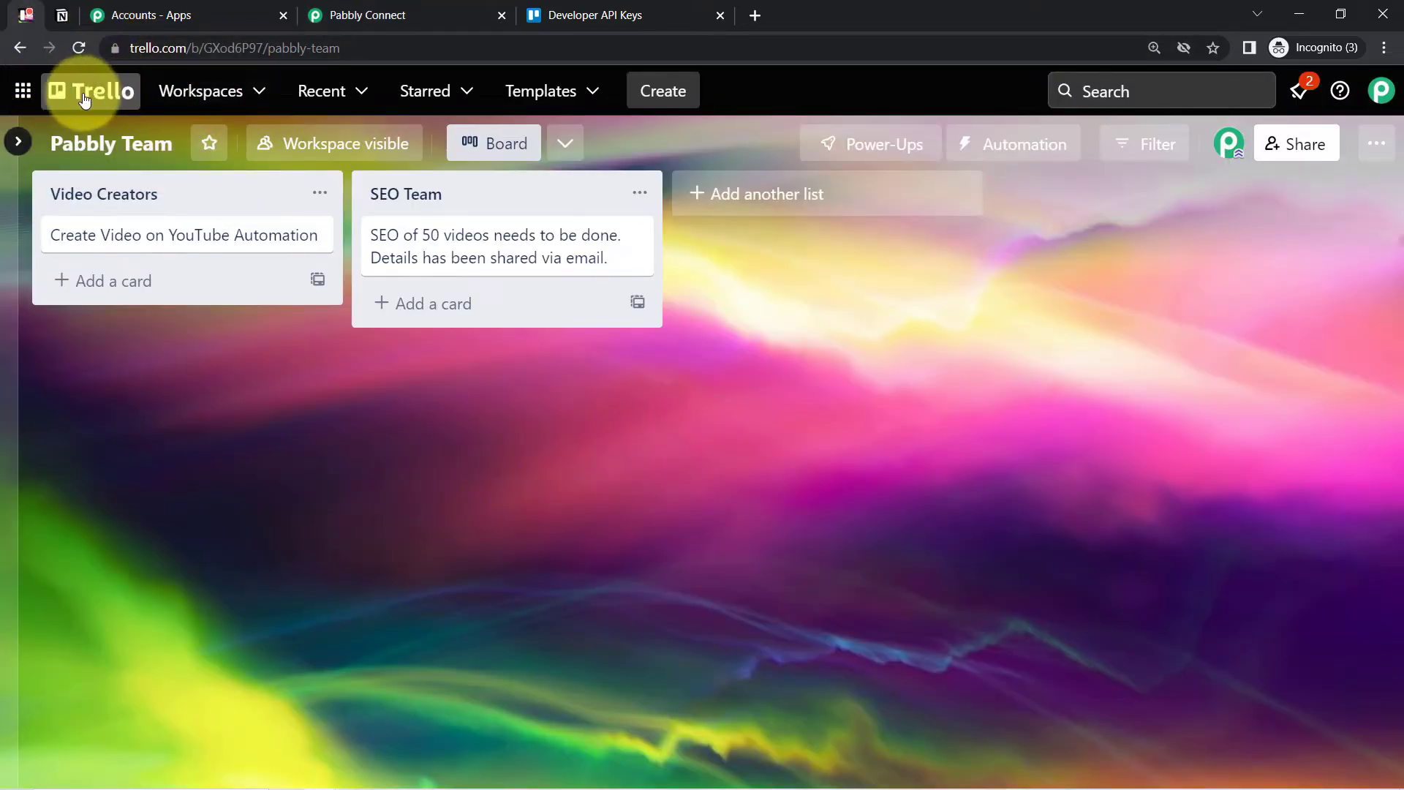
pyautogui.click(24, 95)
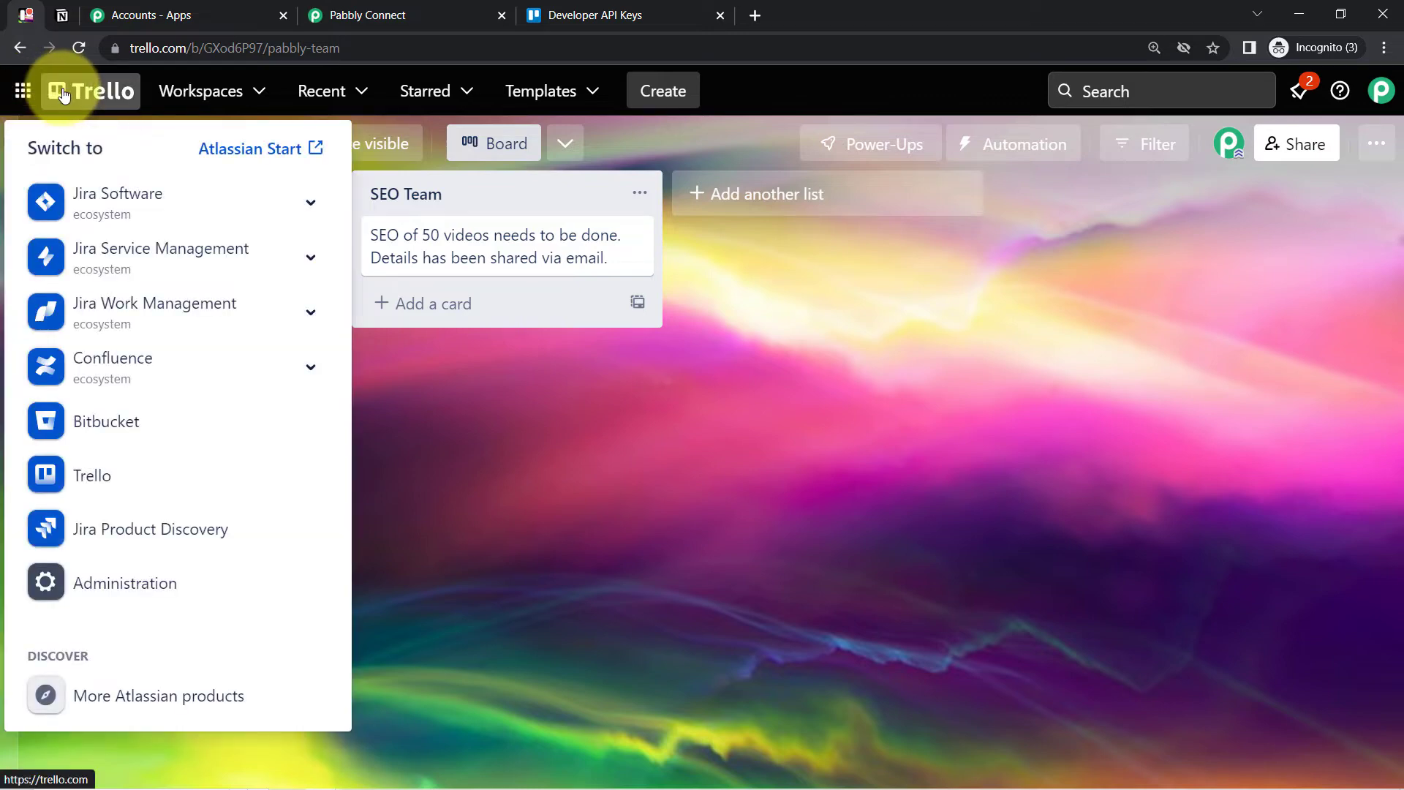
pyautogui.click(63, 94)
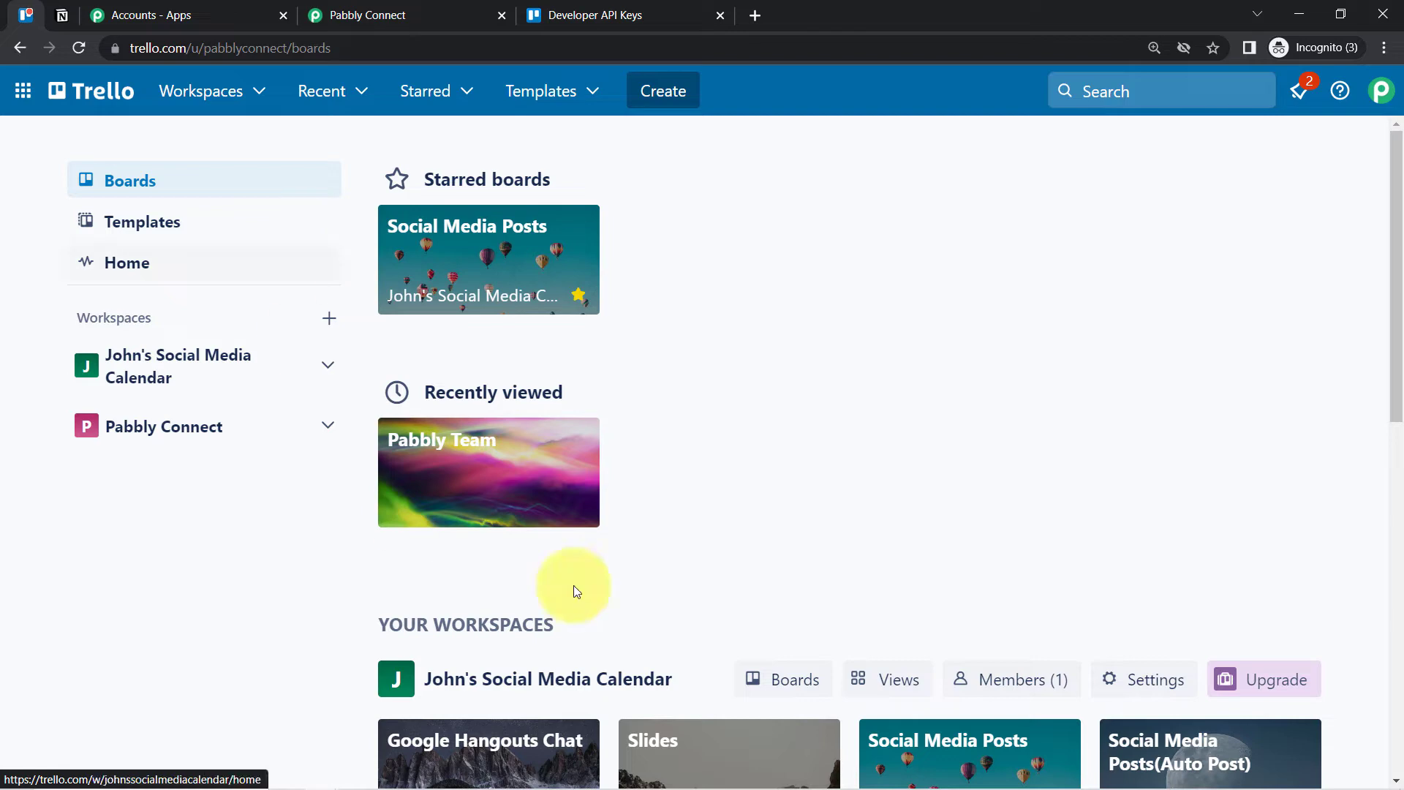
pyautogui.moveTo(1397, 271); pyautogui.dragTo(1386, 407)
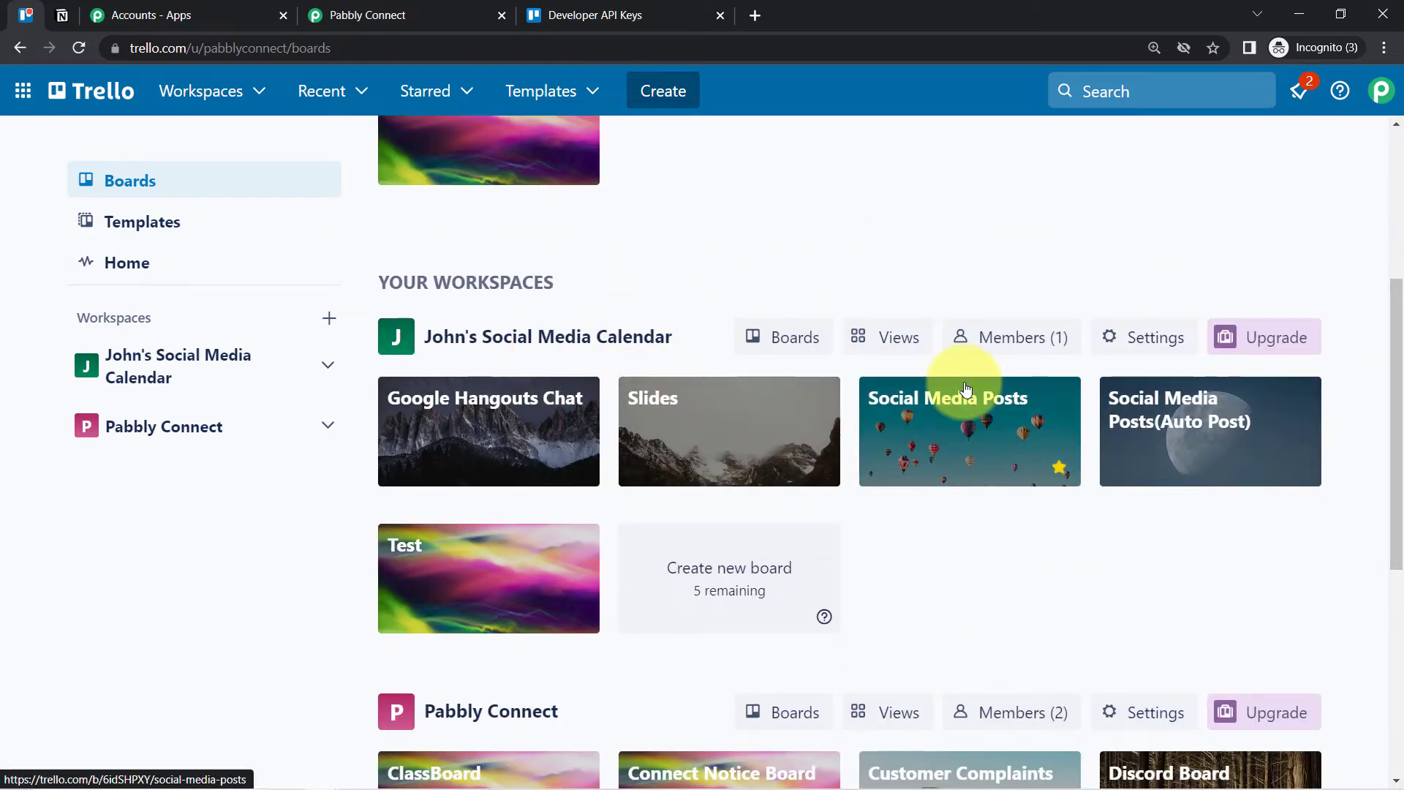
pyautogui.click(394, 11)
pyautogui.click(353, 319)
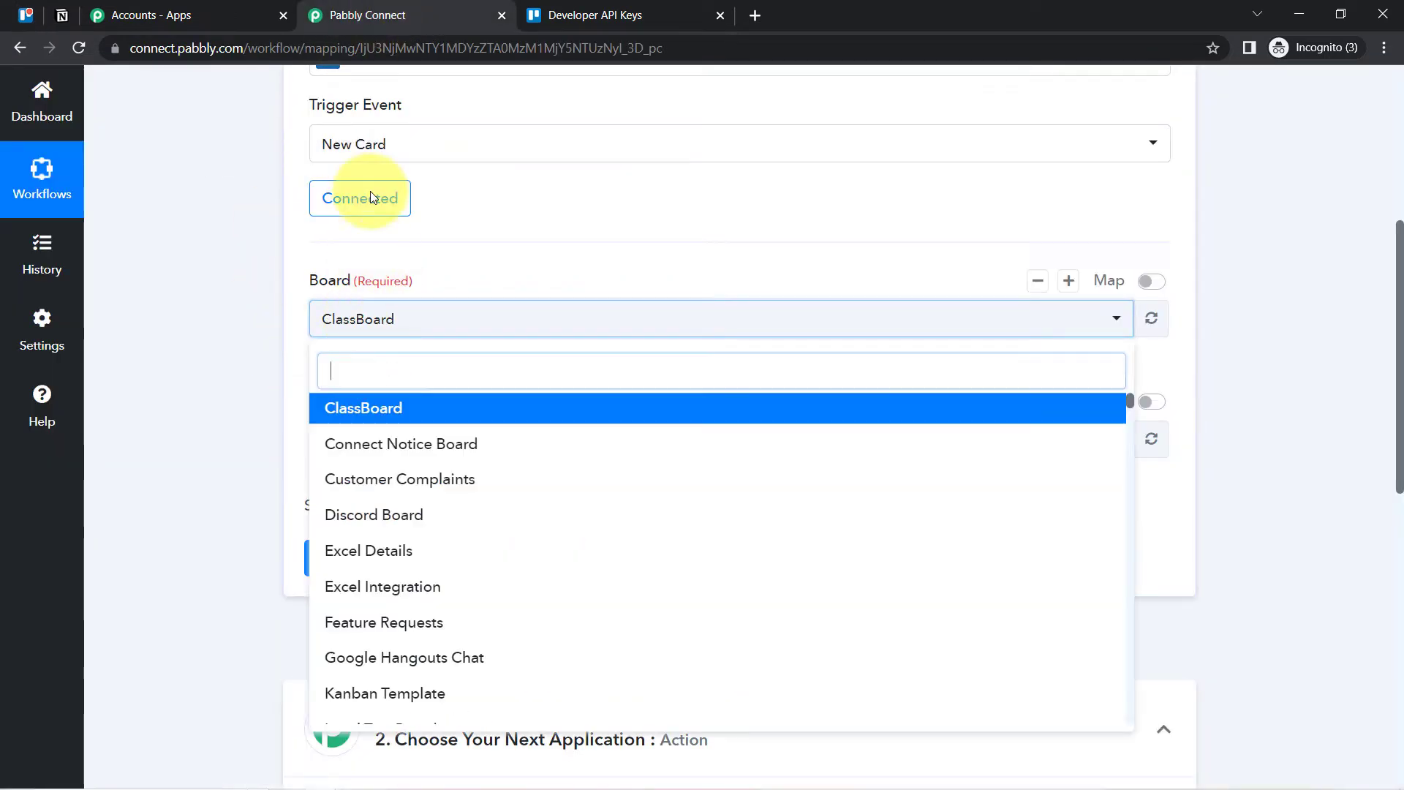
pyautogui.click(240, 261)
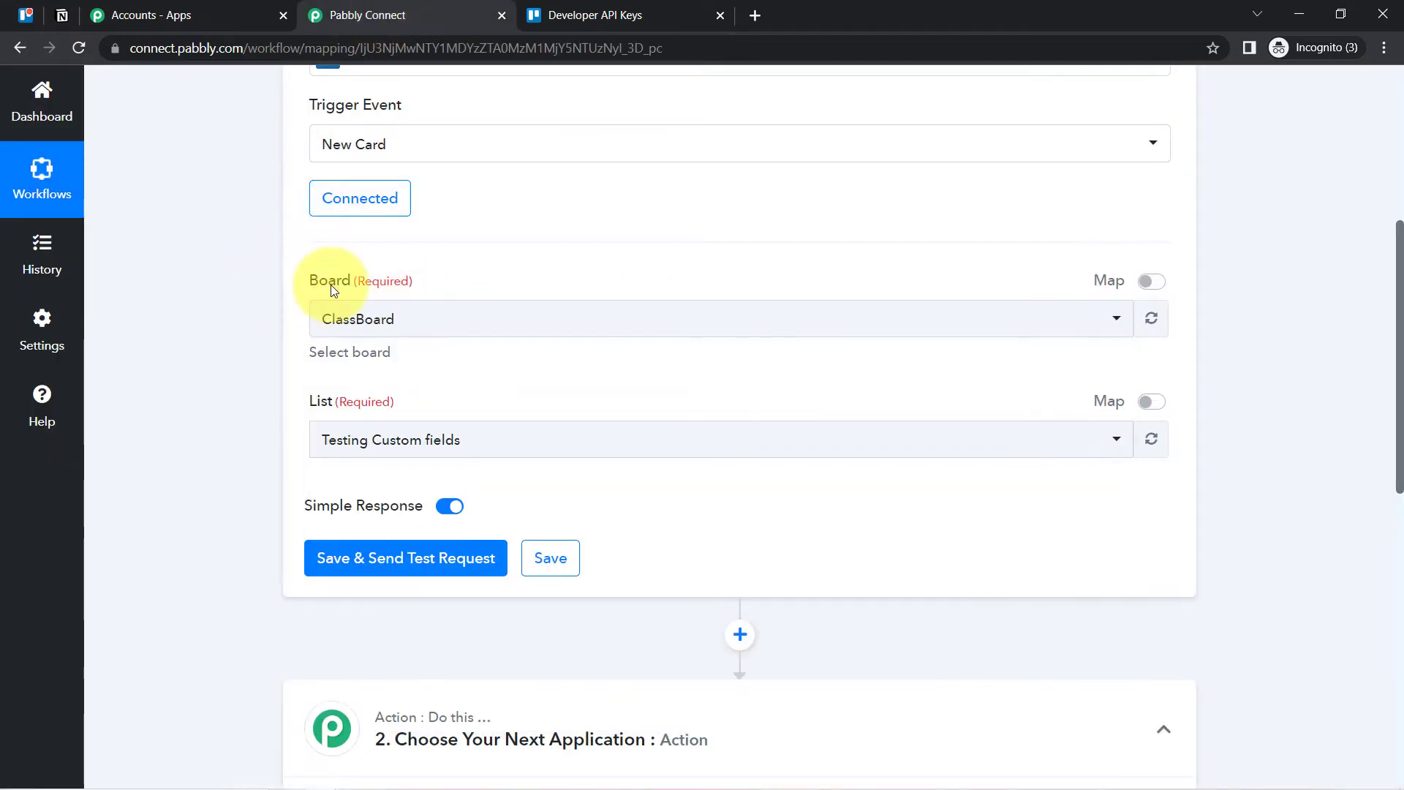
# Switch to Trello and reopen the Pabbly Team board.
pyautogui.click(29, 16)
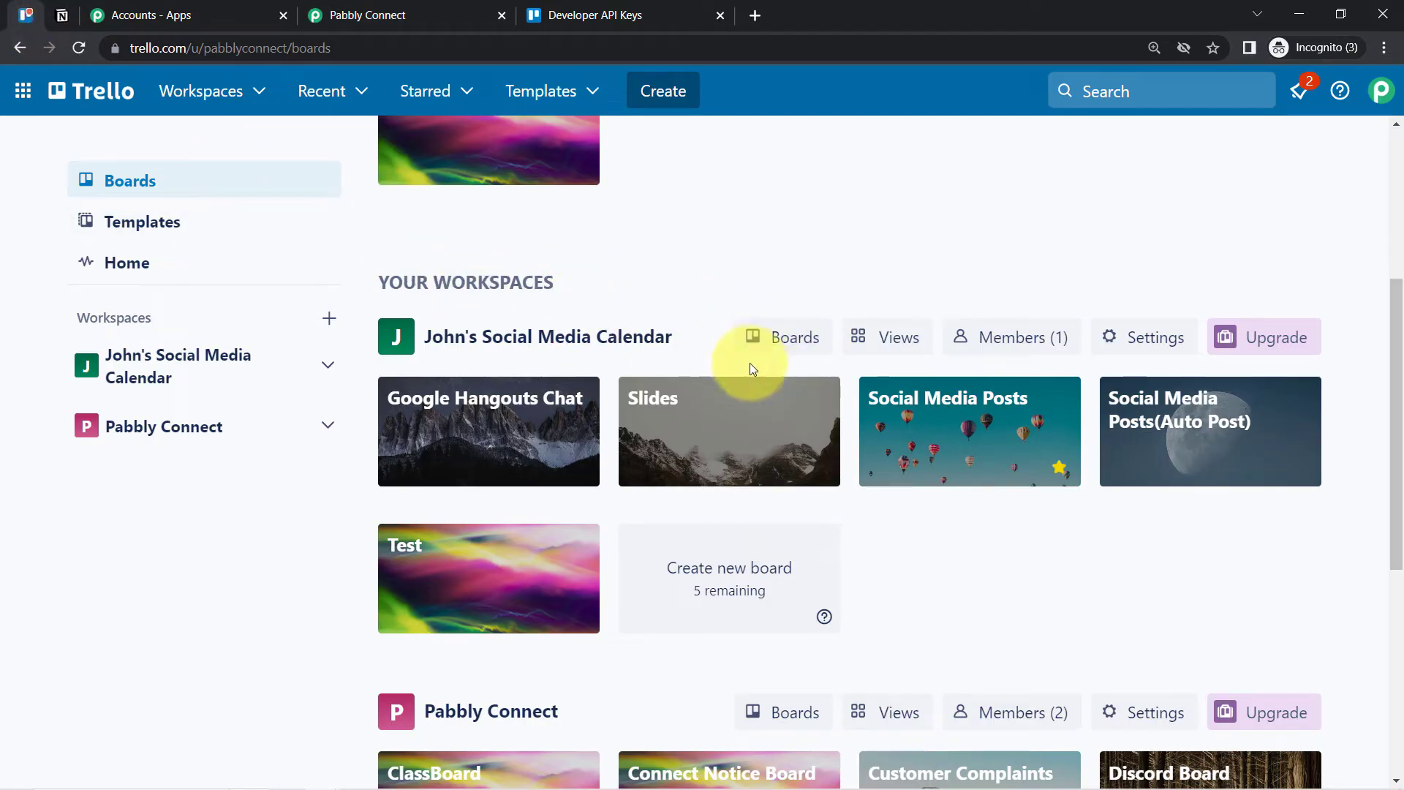
pyautogui.moveTo(1388, 300); pyautogui.dragTo(892, 243)
pyautogui.click(423, 251)
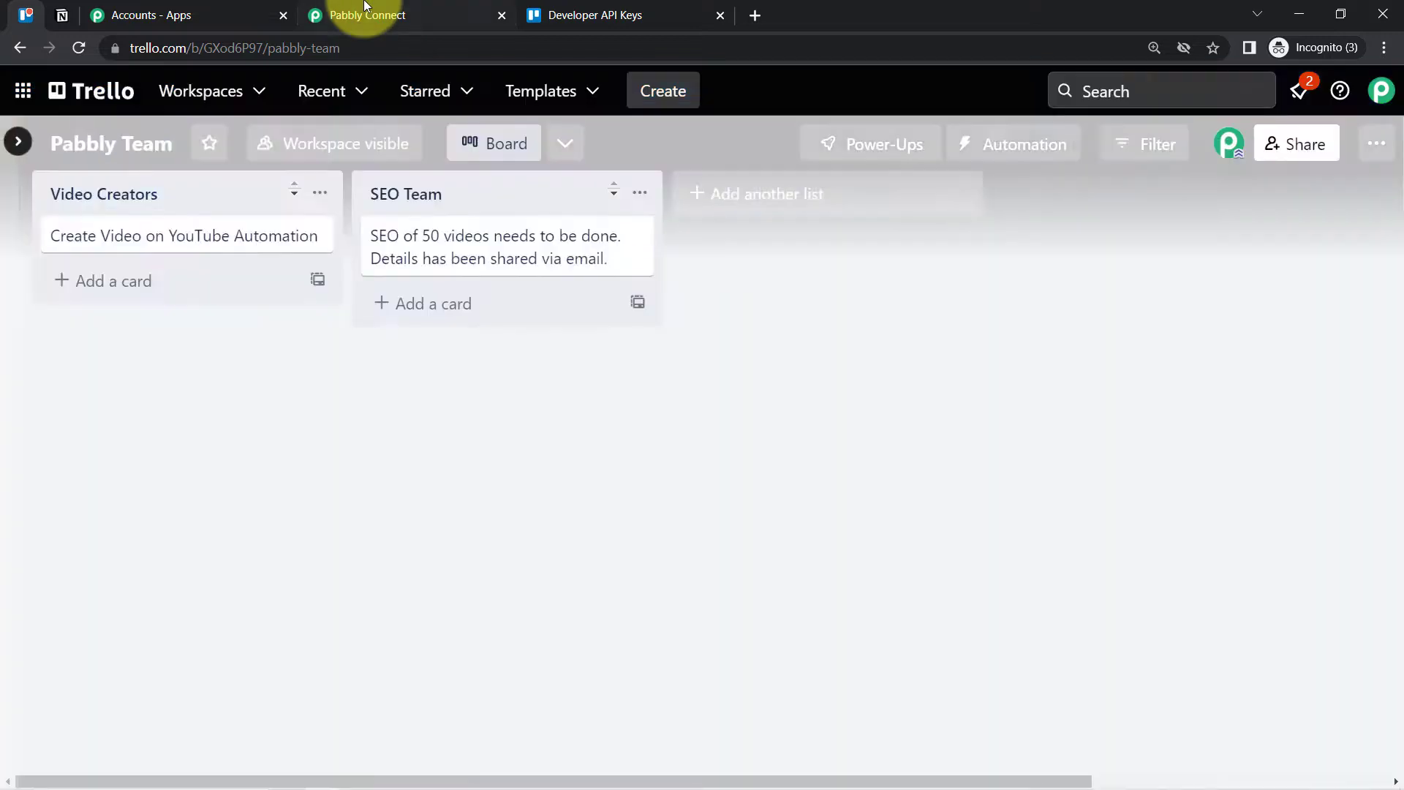
# Try Pabbly Board as the trigger's board and compare its list options with the lists on the Trello board.
pyautogui.click(365, 13)
pyautogui.click(344, 323)
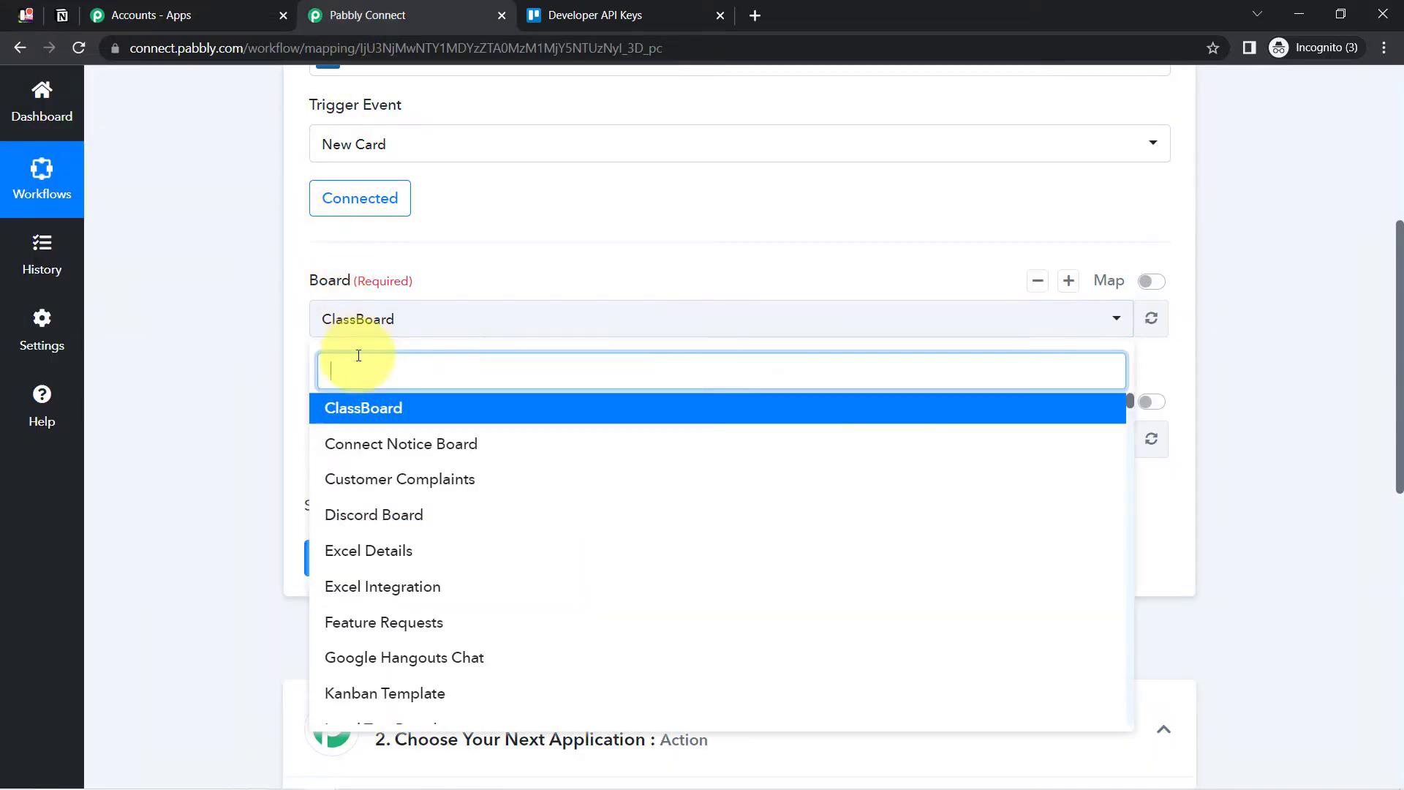
pyautogui.write('pabbl')
pyautogui.click(375, 410)
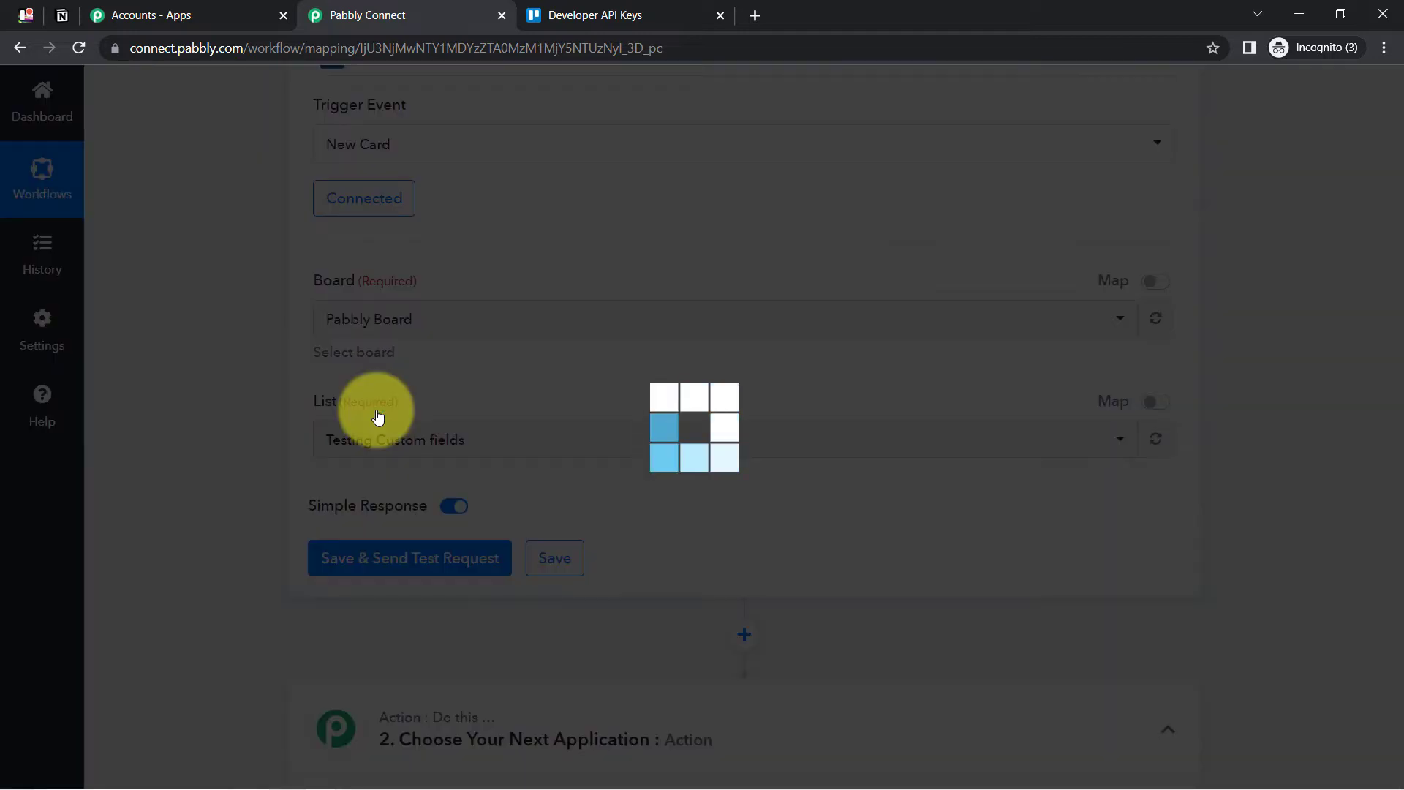
pyautogui.click(27, 22)
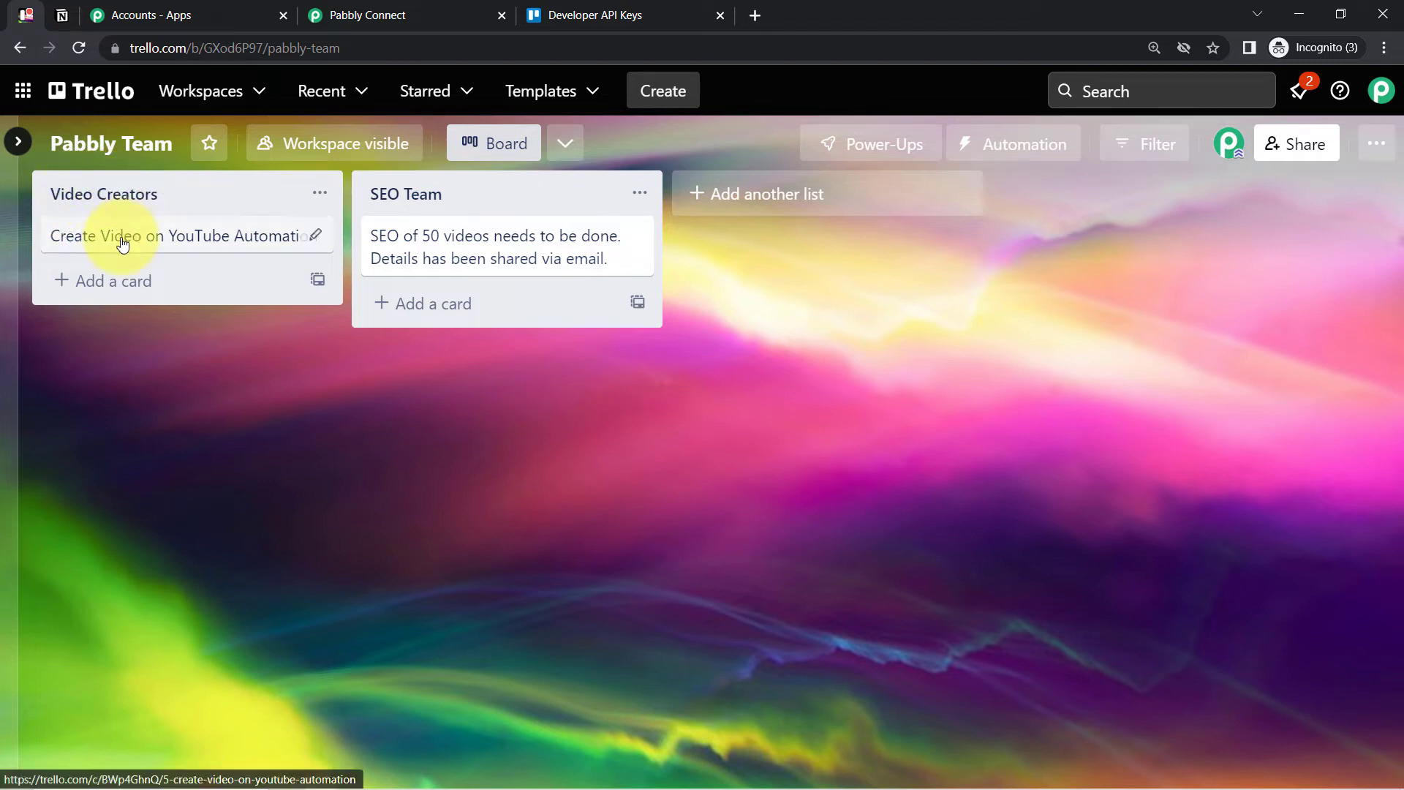
pyautogui.click(331, 7)
pyautogui.click(340, 445)
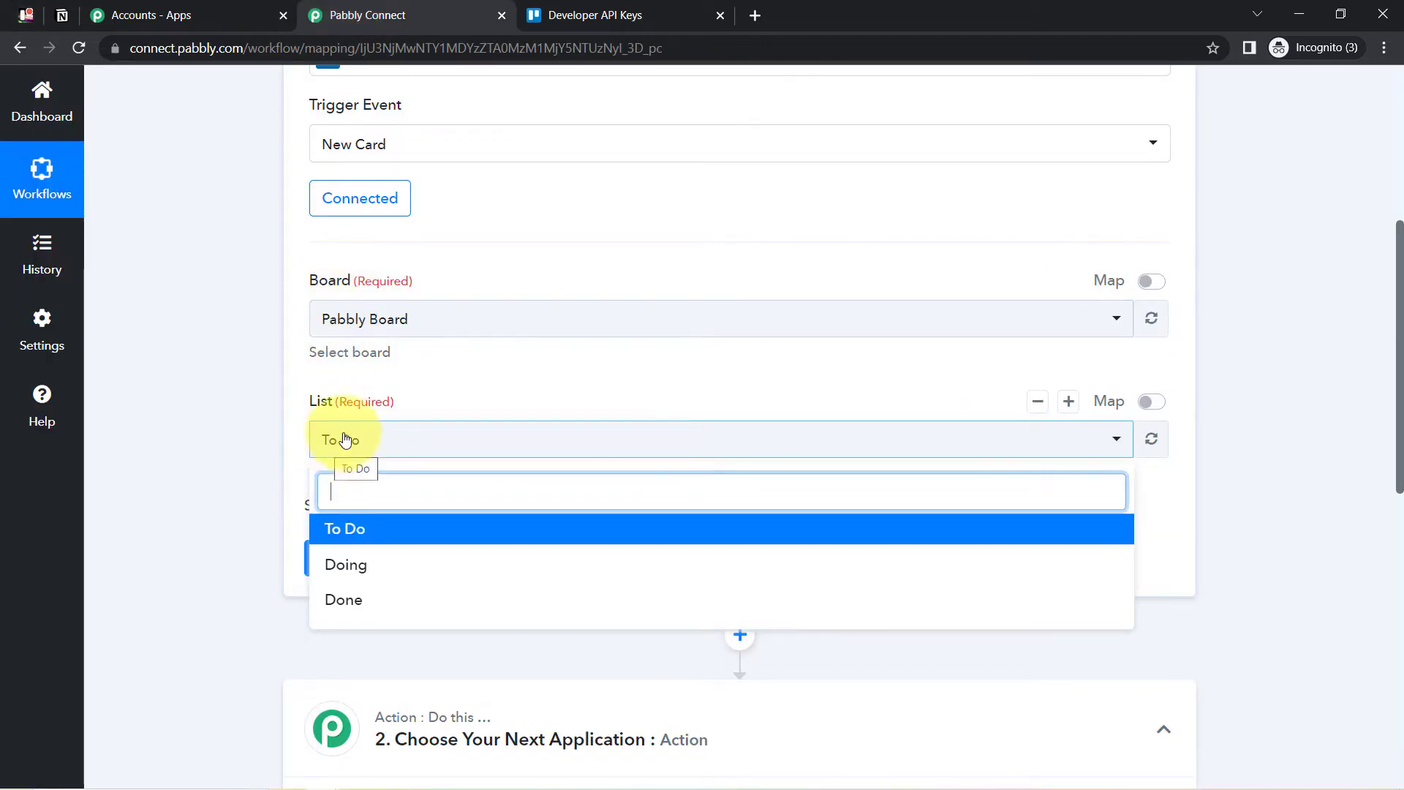
pyautogui.click(265, 414)
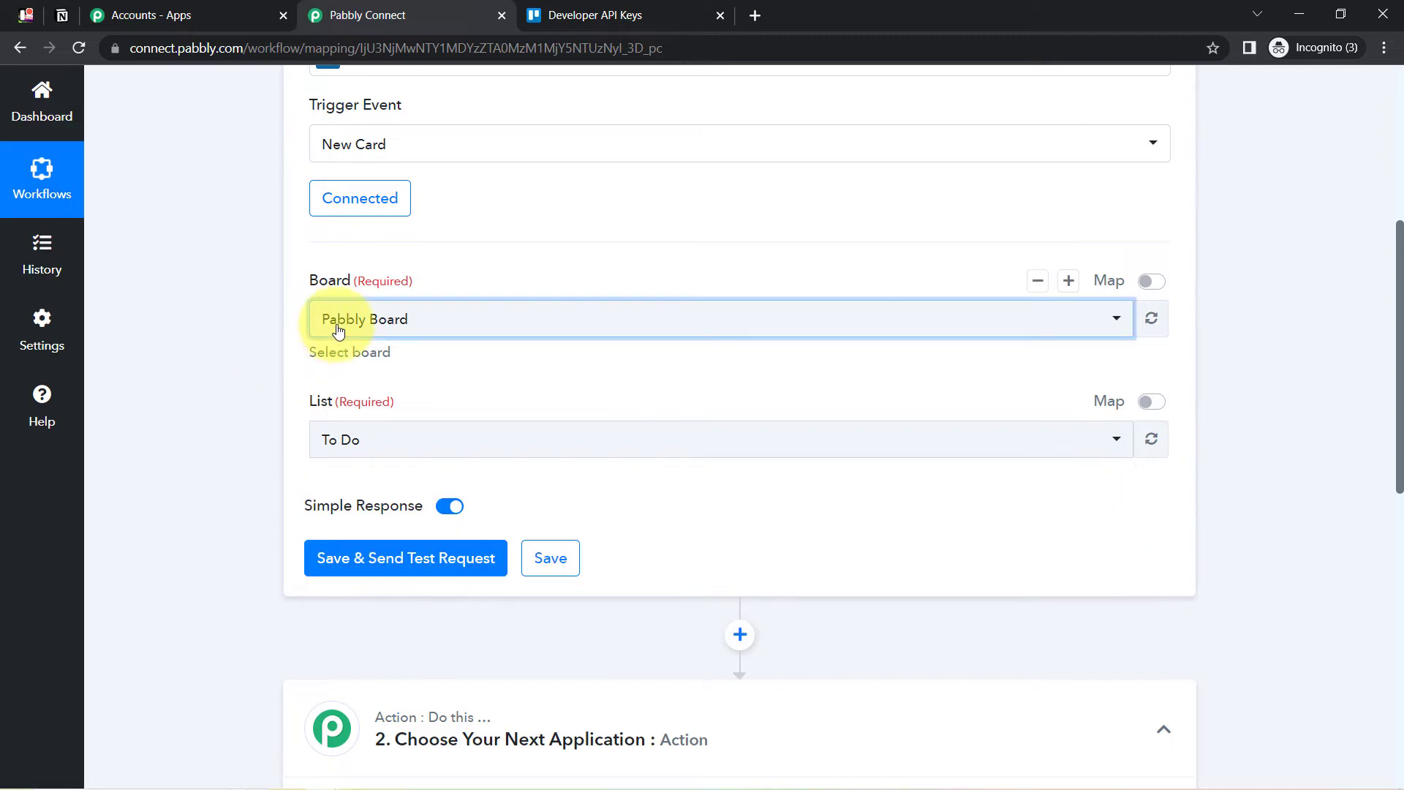
# Set the trigger's board to Pabbly Team and check that board's lists in Trello.
pyautogui.click(327, 325)
pyautogui.write('pabbl')
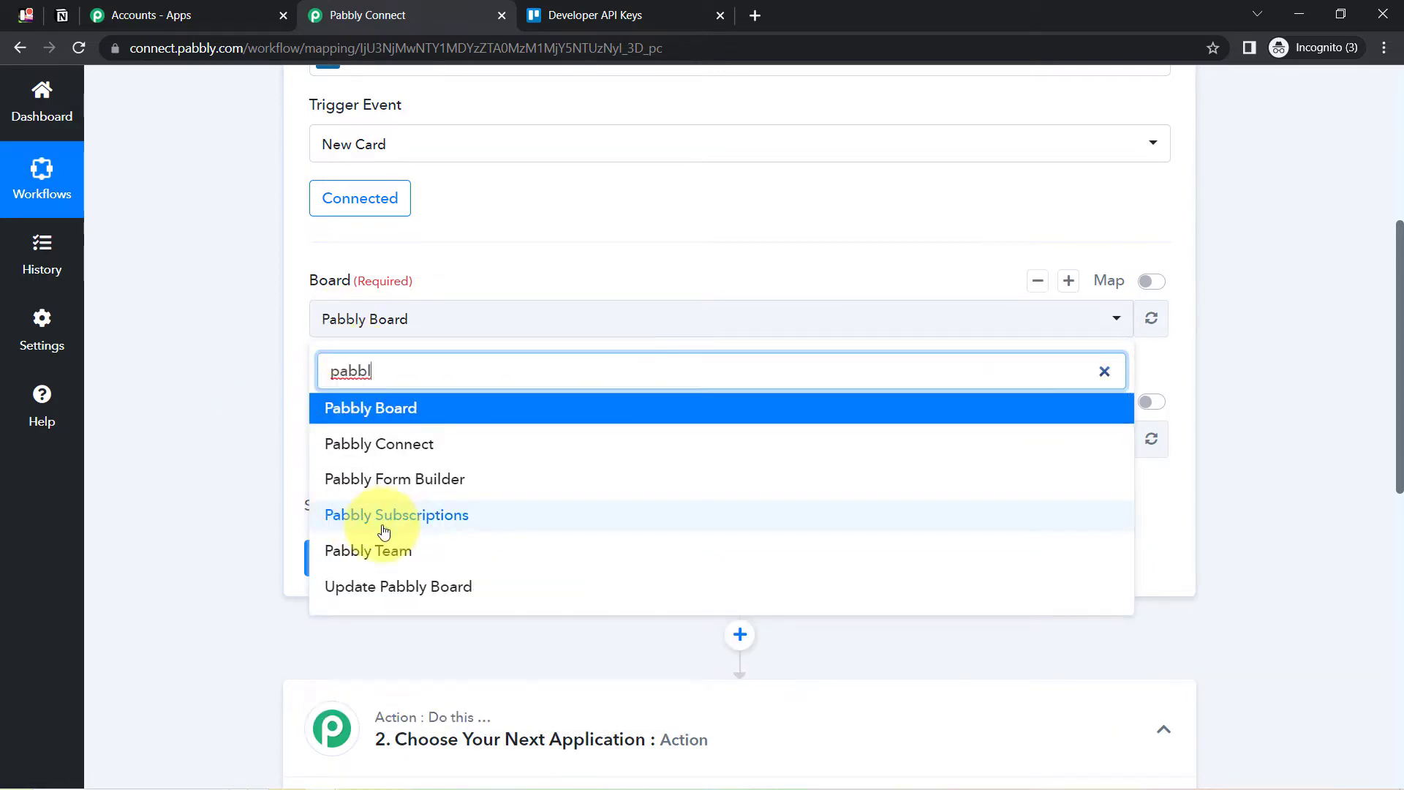
pyautogui.click(379, 552)
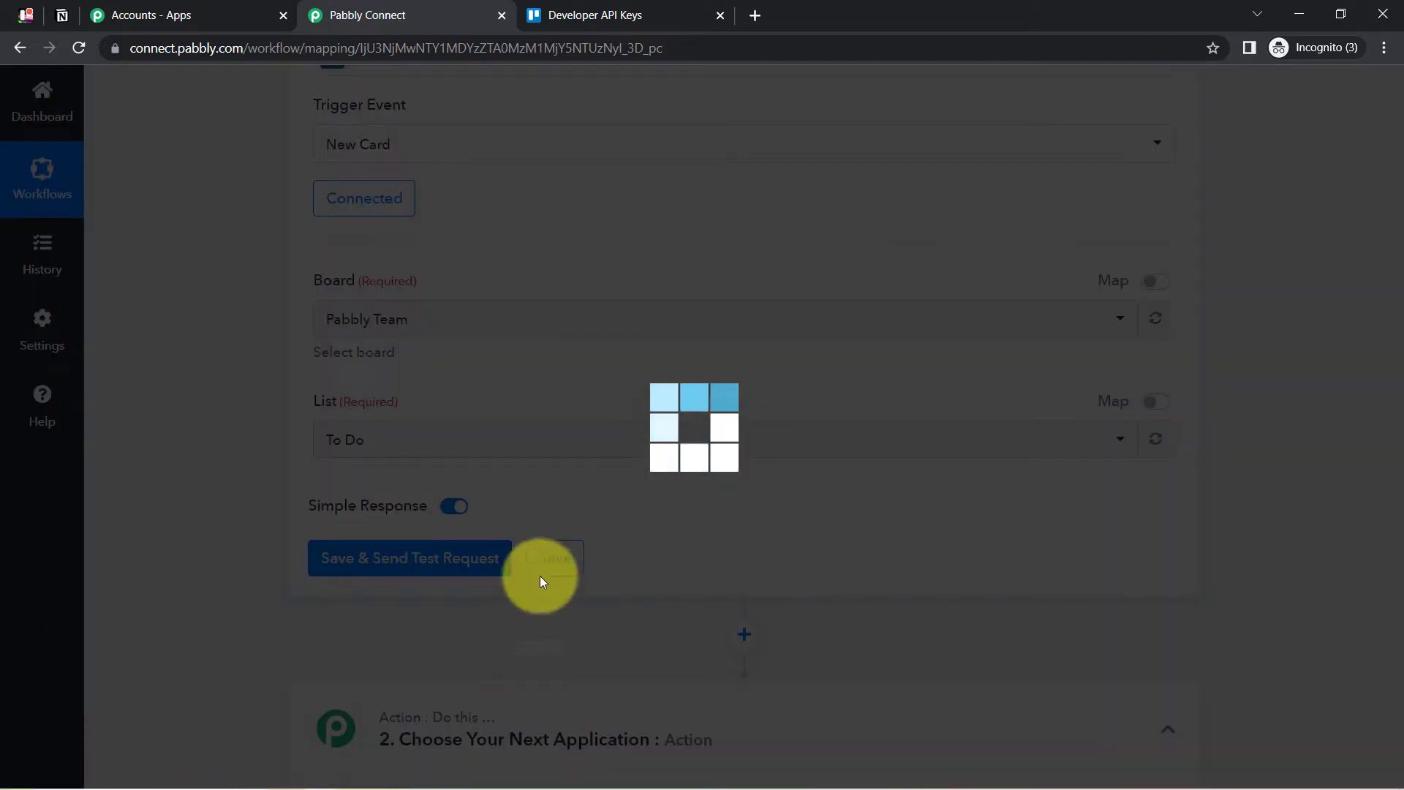
pyautogui.click(37, 20)
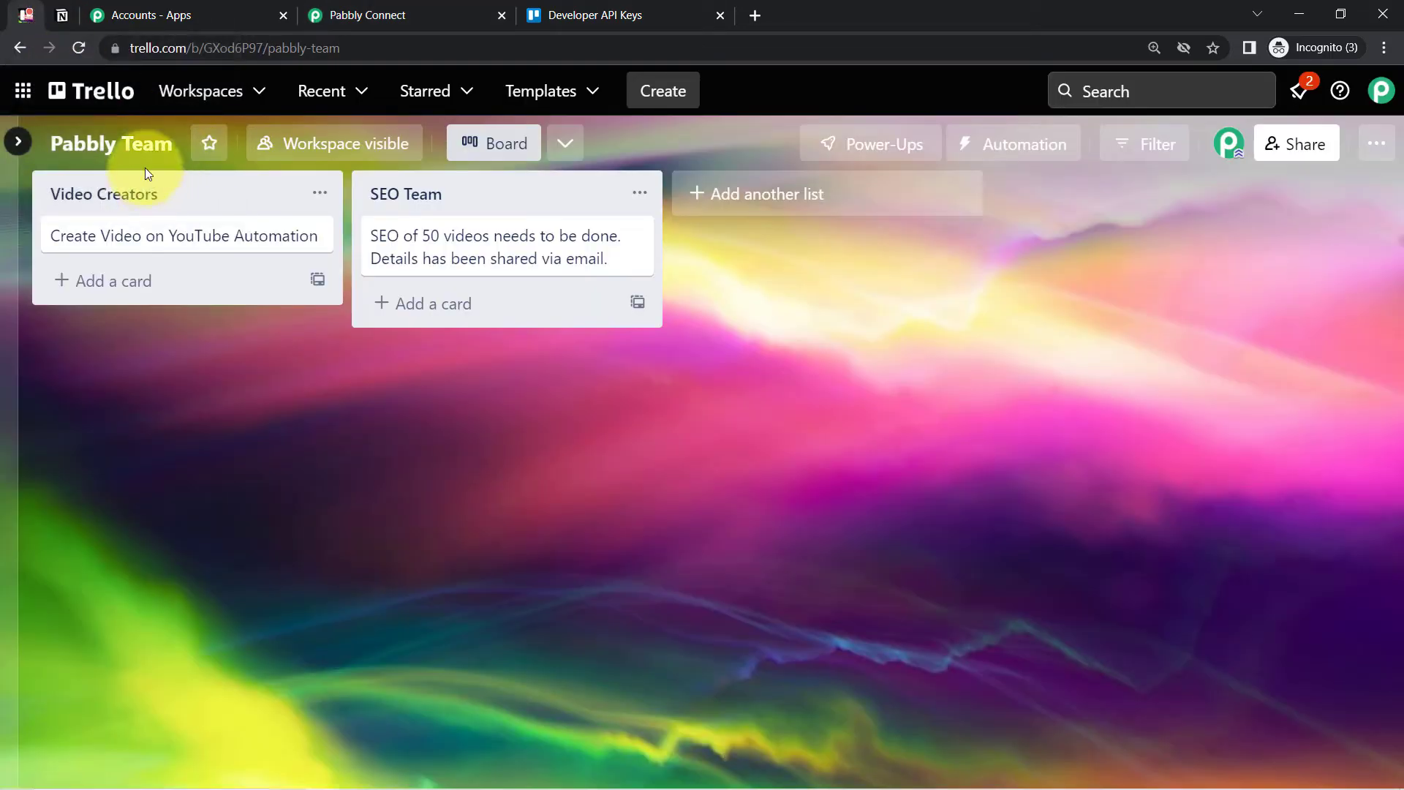
pyautogui.click(422, 8)
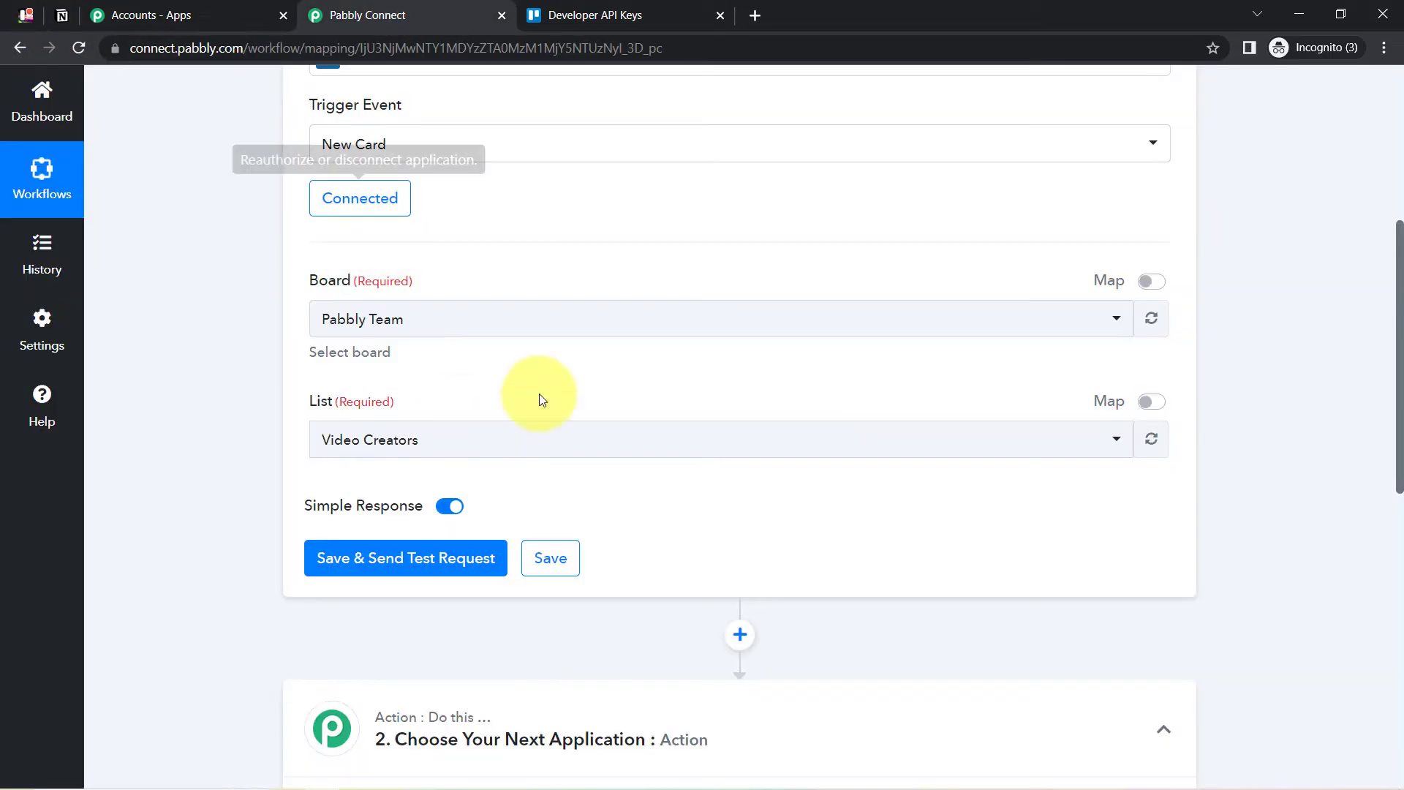
# Set the trigger's list to Video Creators, checking the Trello board and Notion task list, and save it with a test request.
pyautogui.click(356, 439)
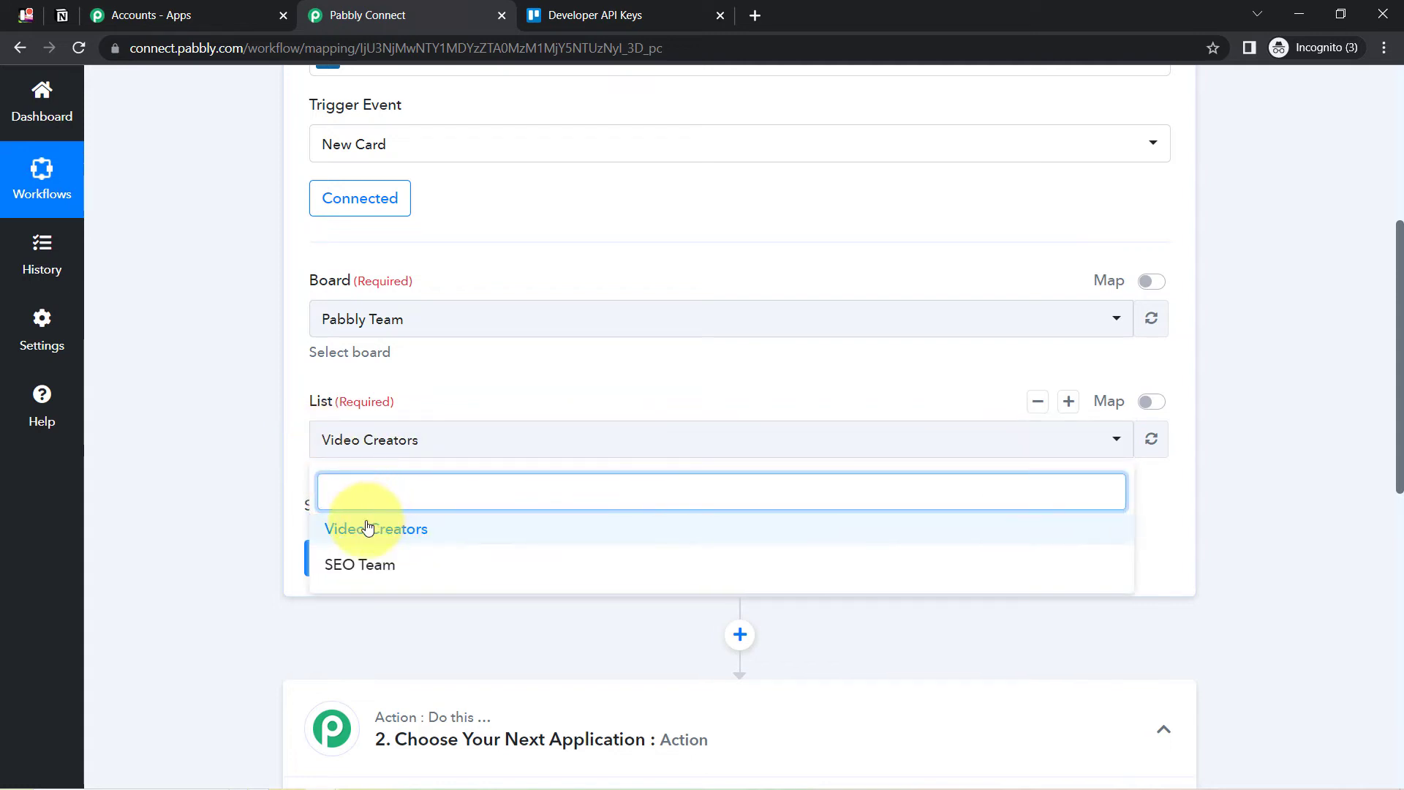
pyautogui.click(27, 14)
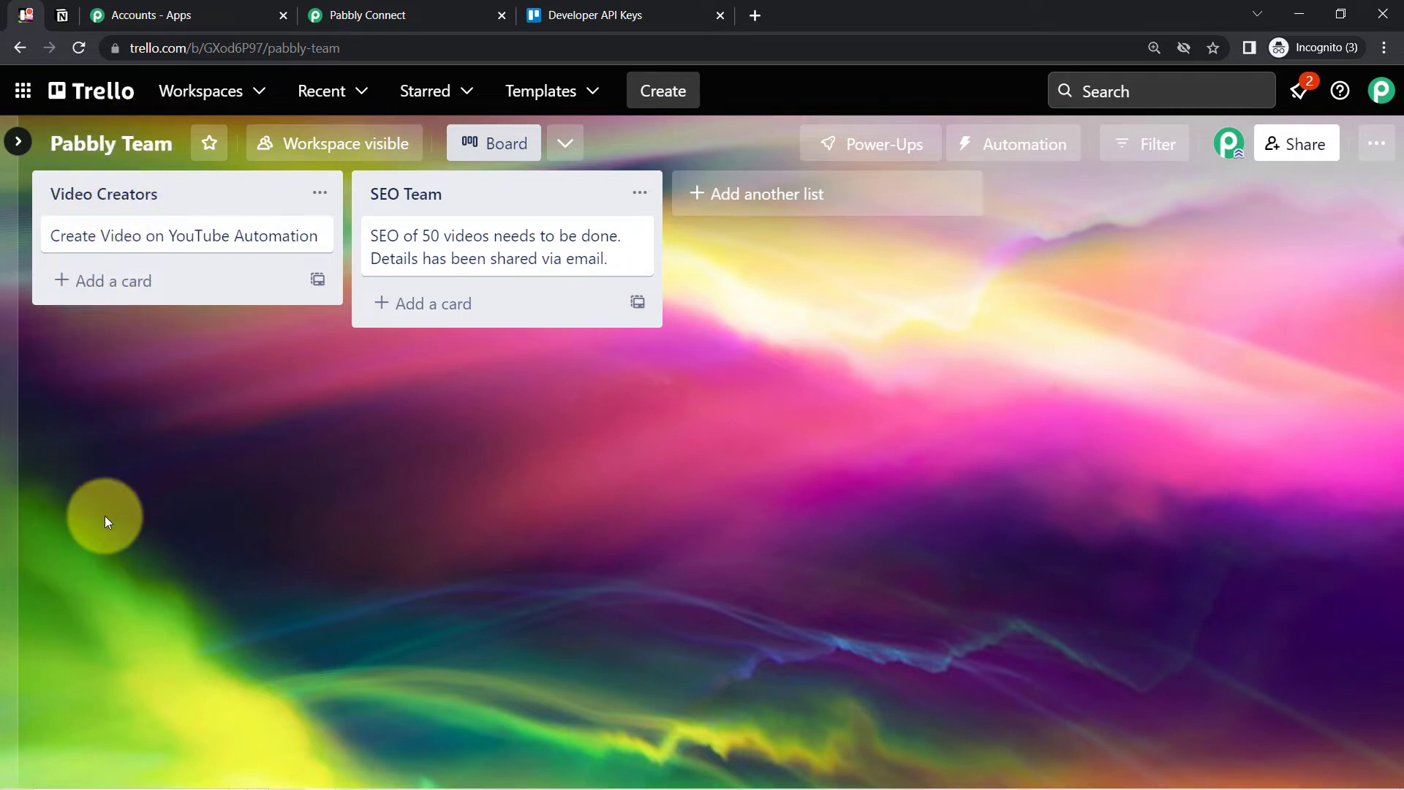
pyautogui.click(61, 15)
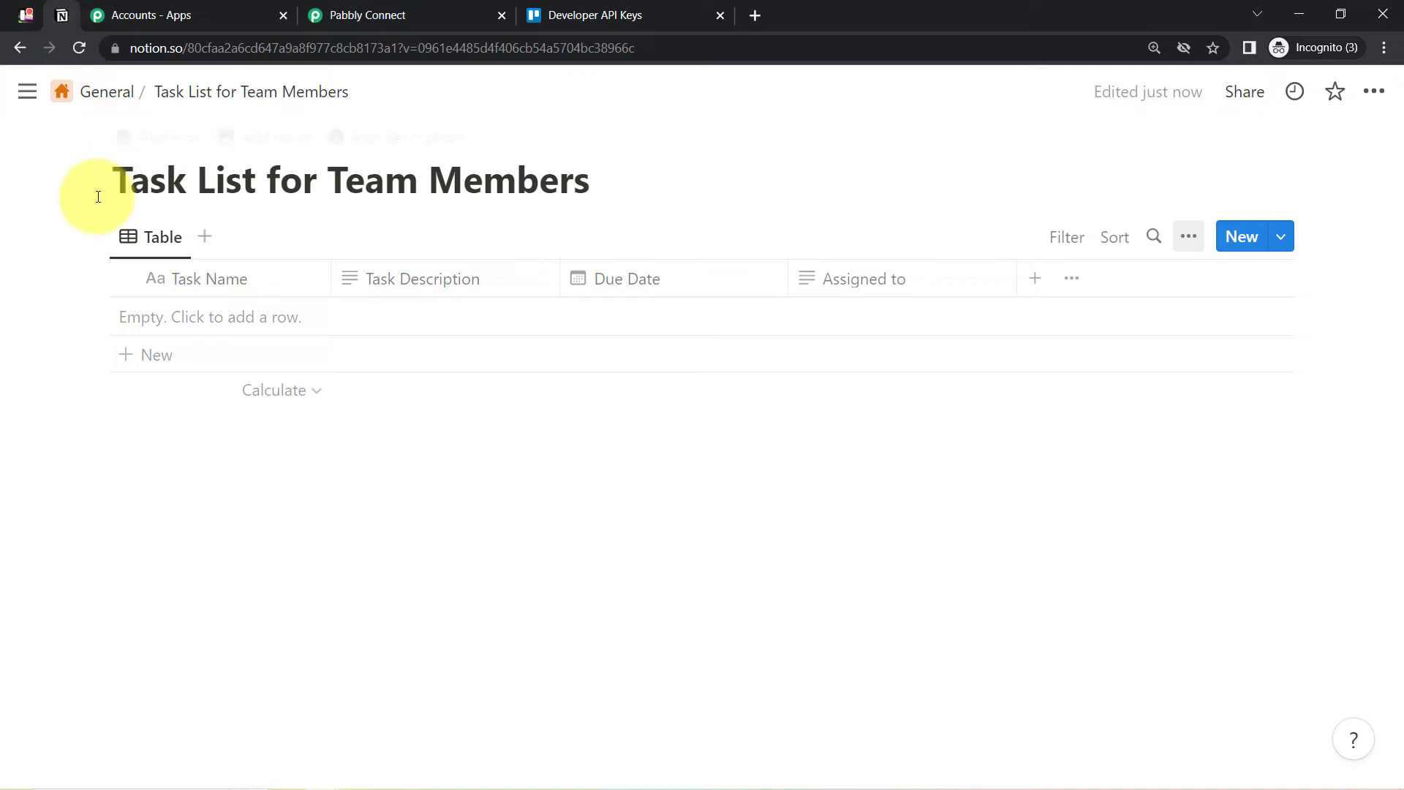
pyautogui.click(360, 15)
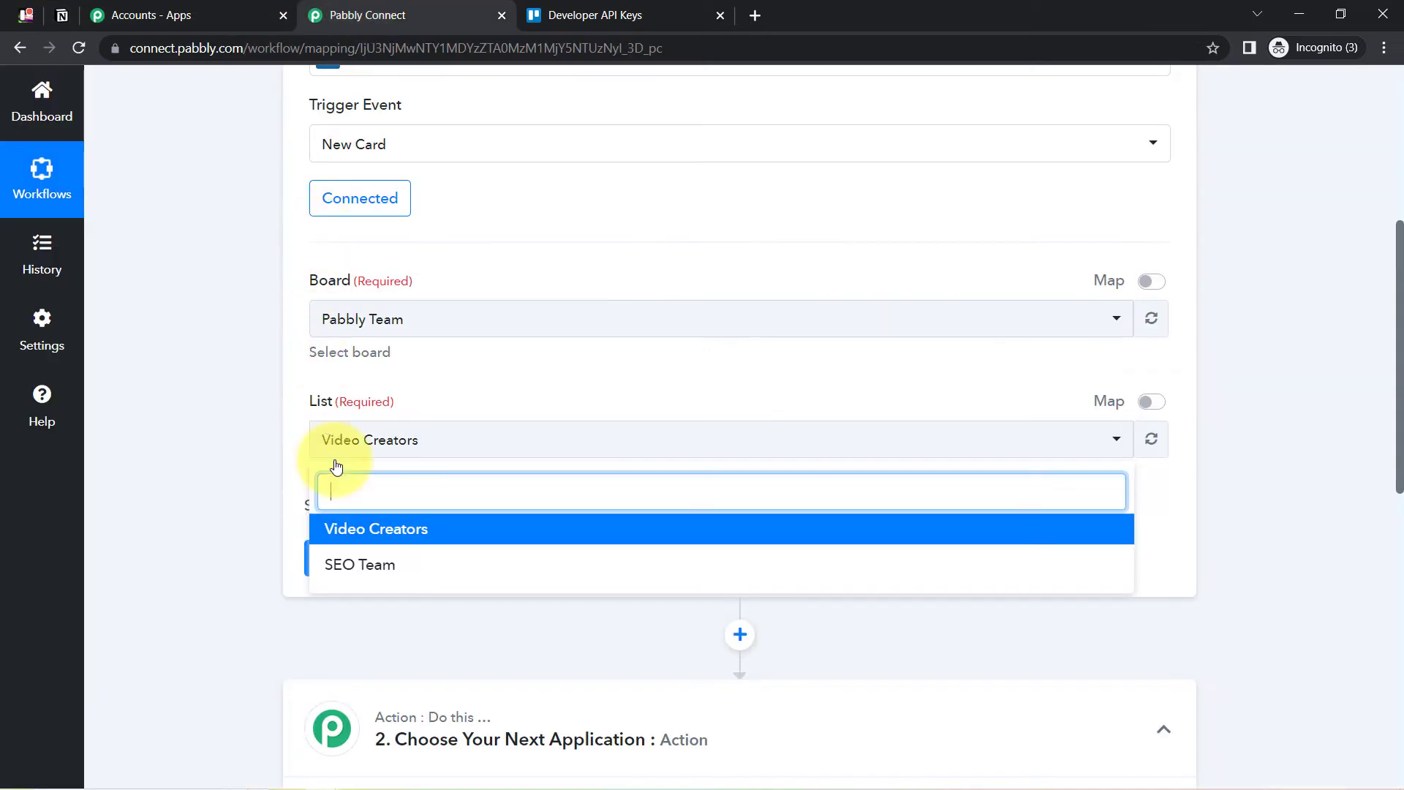
pyautogui.click(357, 531)
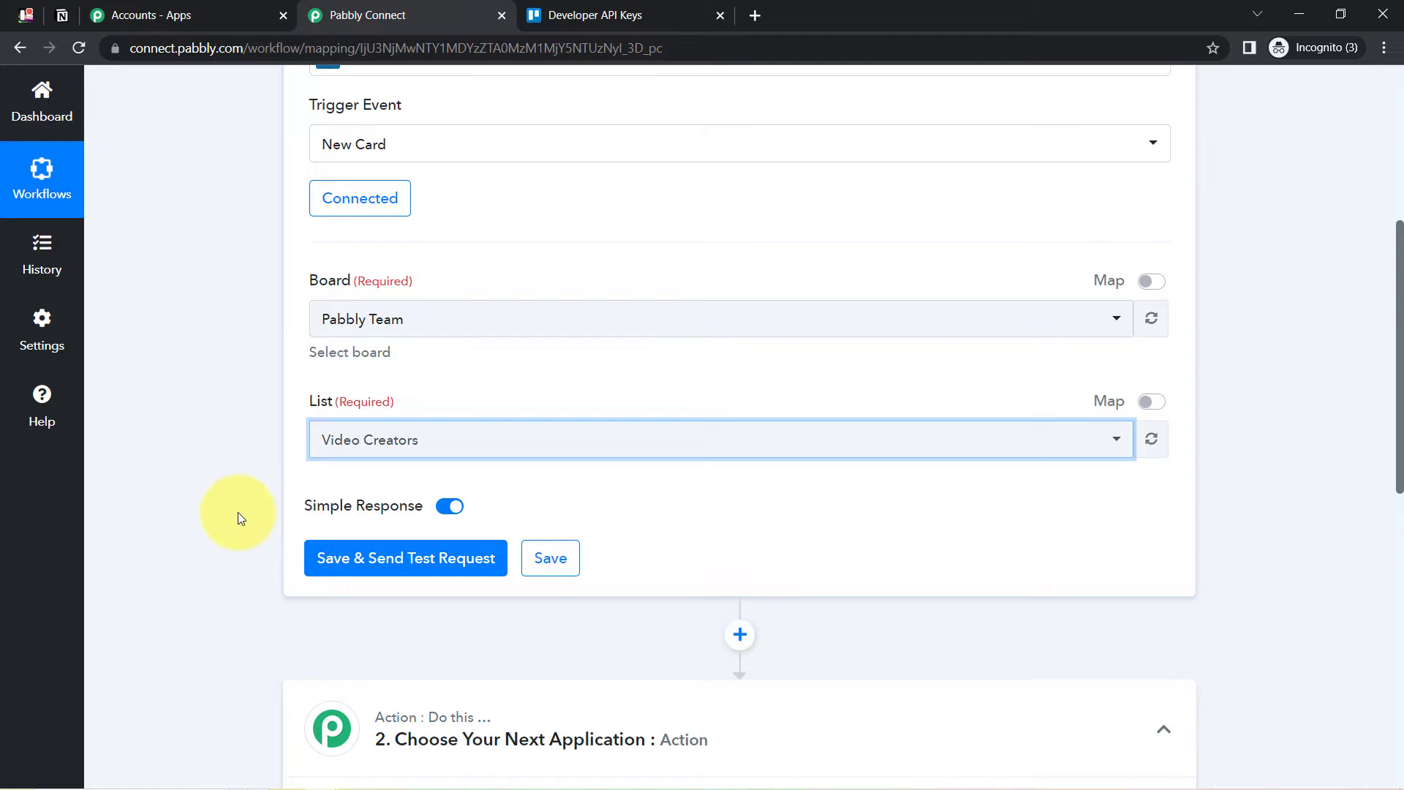
pyautogui.click(358, 560)
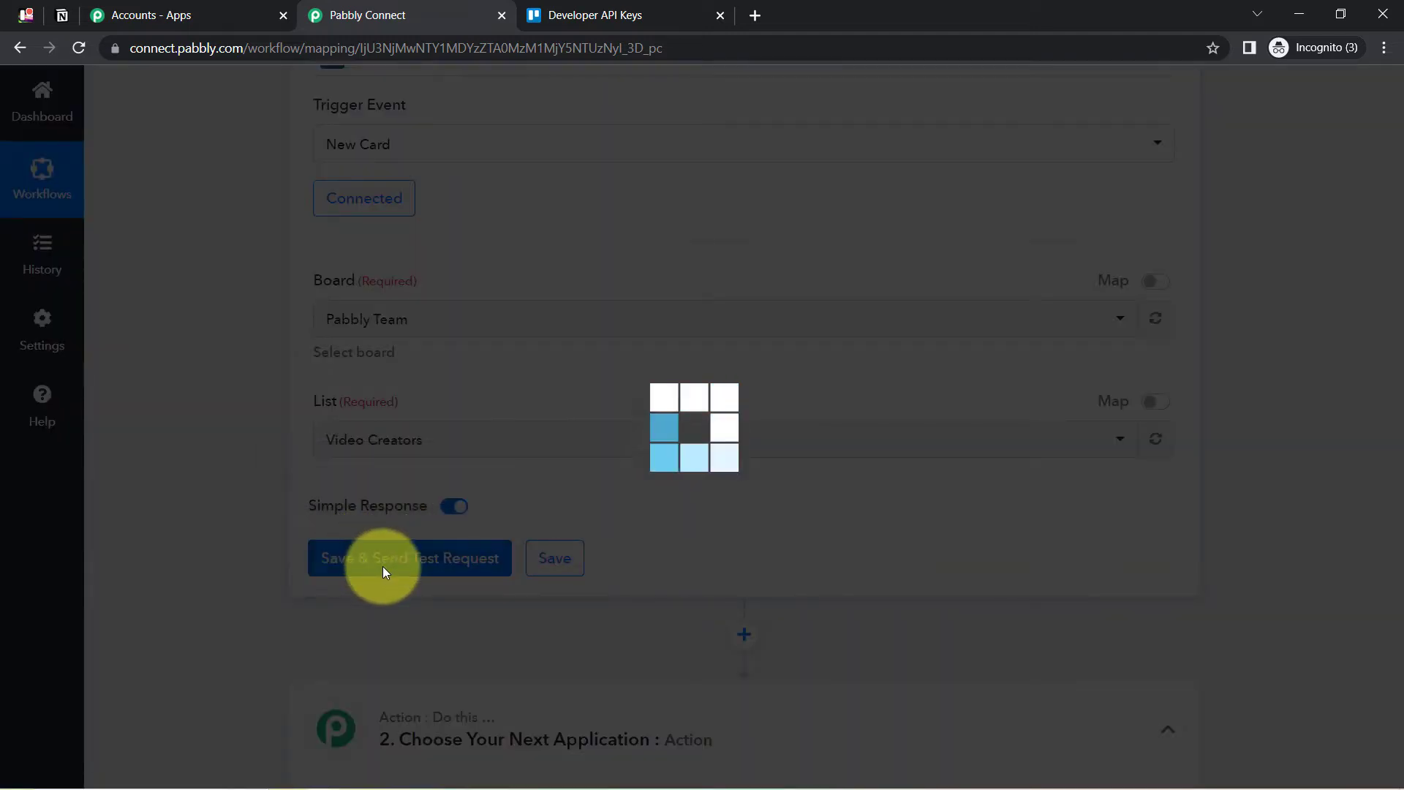
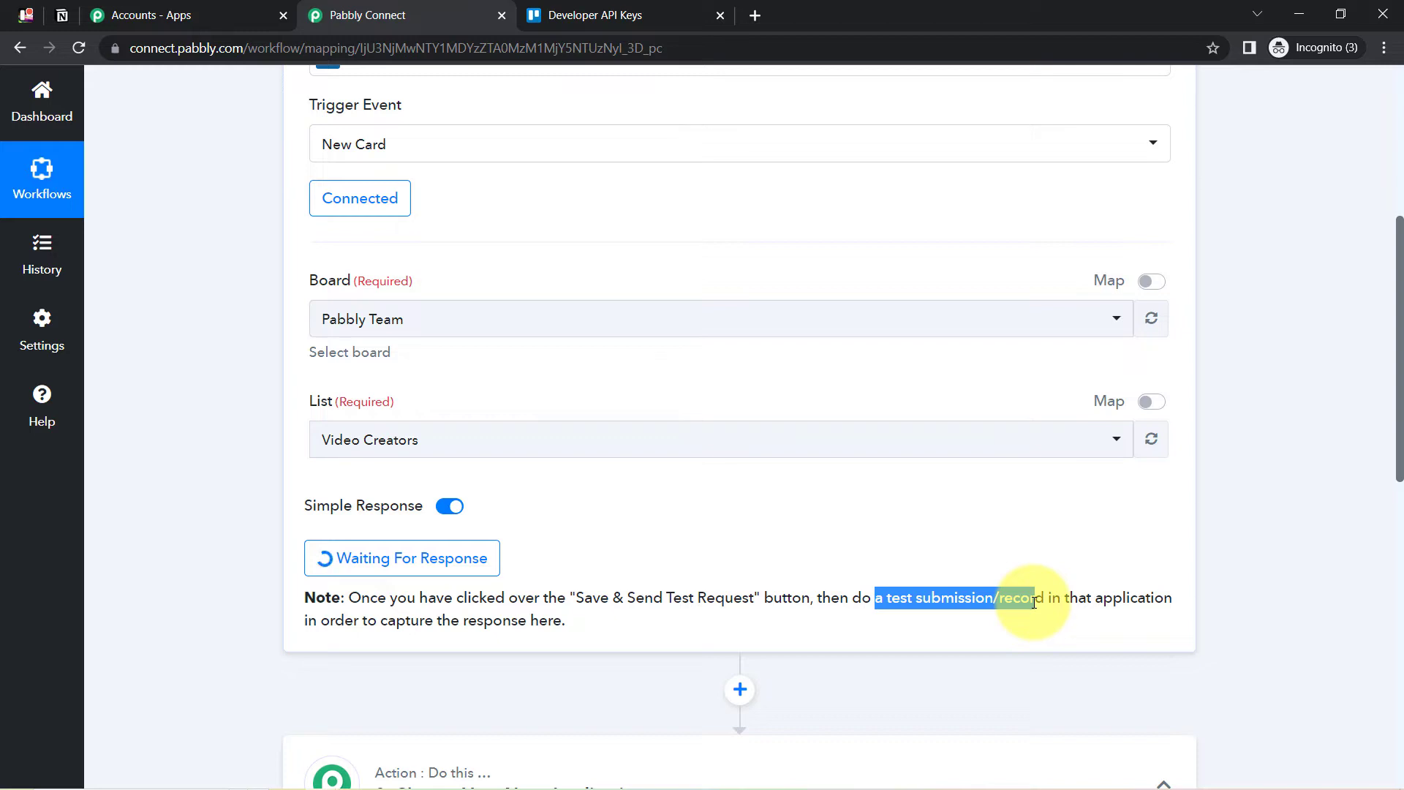
# Switch to Trello and start a new card in the Video Creators list.
pyautogui.scroll(3, 1401, 373)
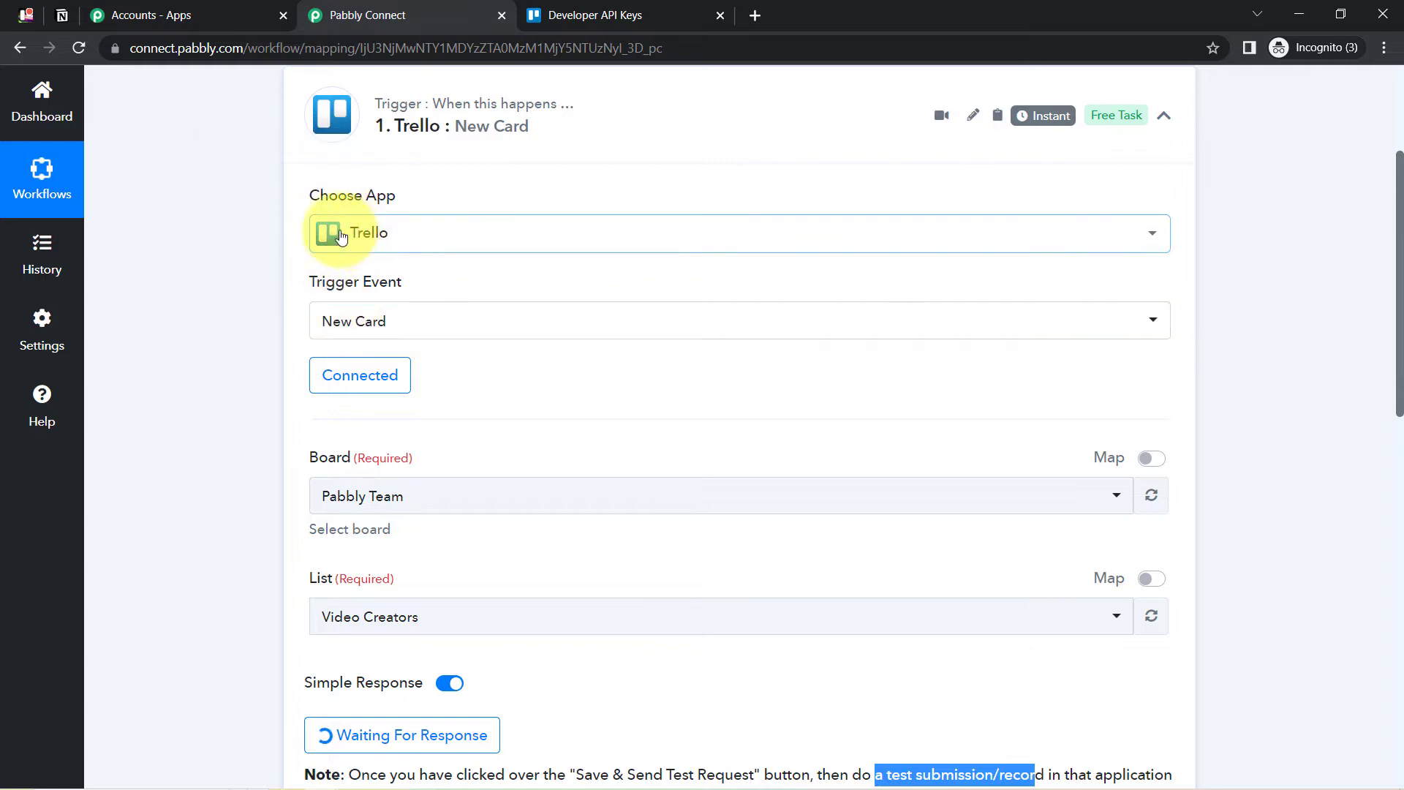
pyautogui.click(25, 15)
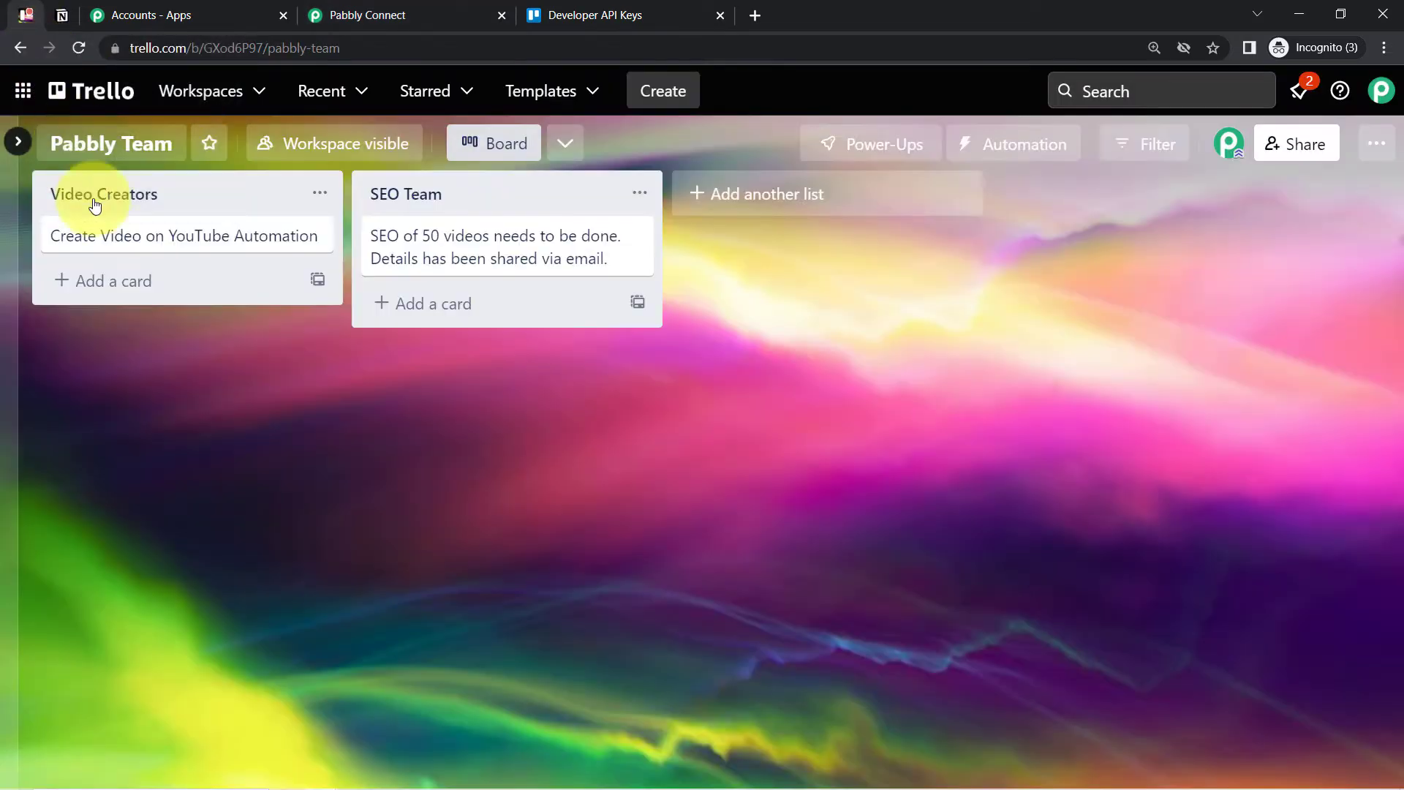
pyautogui.click(89, 281)
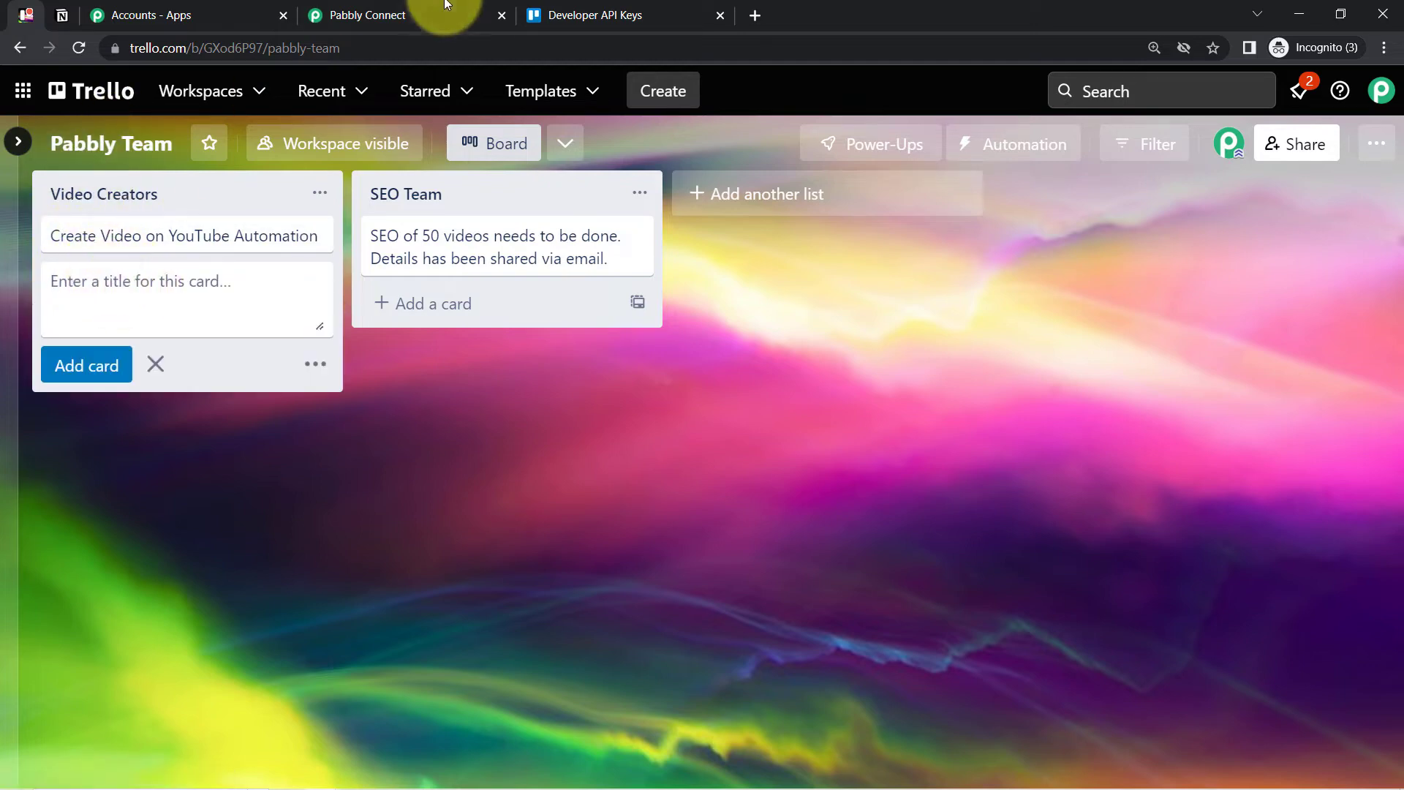
# Close the Pabbly Accounts page, move Trello after Notion in the tab order, and return to the workflow's trigger test.
pyautogui.click(420, 6)
pyautogui.click(252, 27)
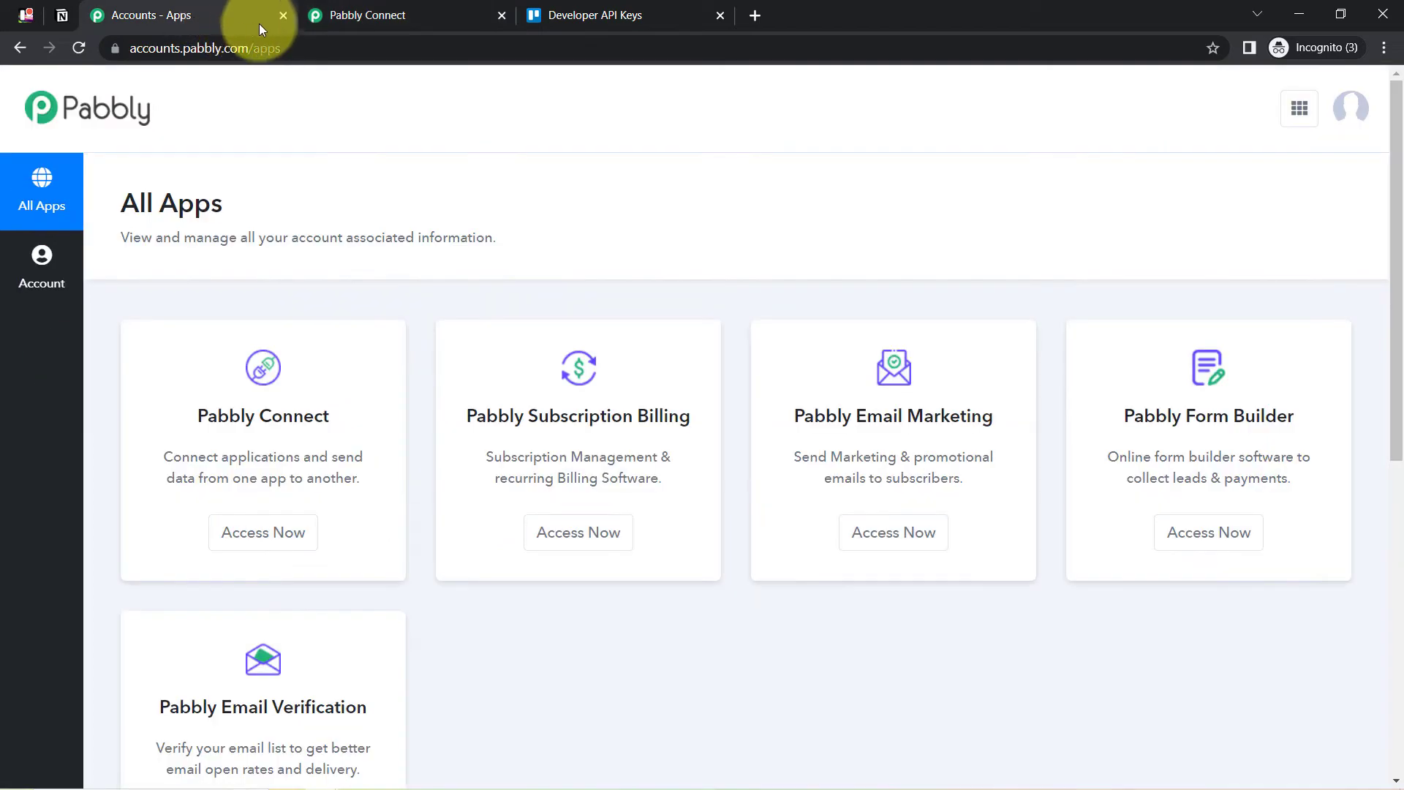
pyautogui.click(284, 17)
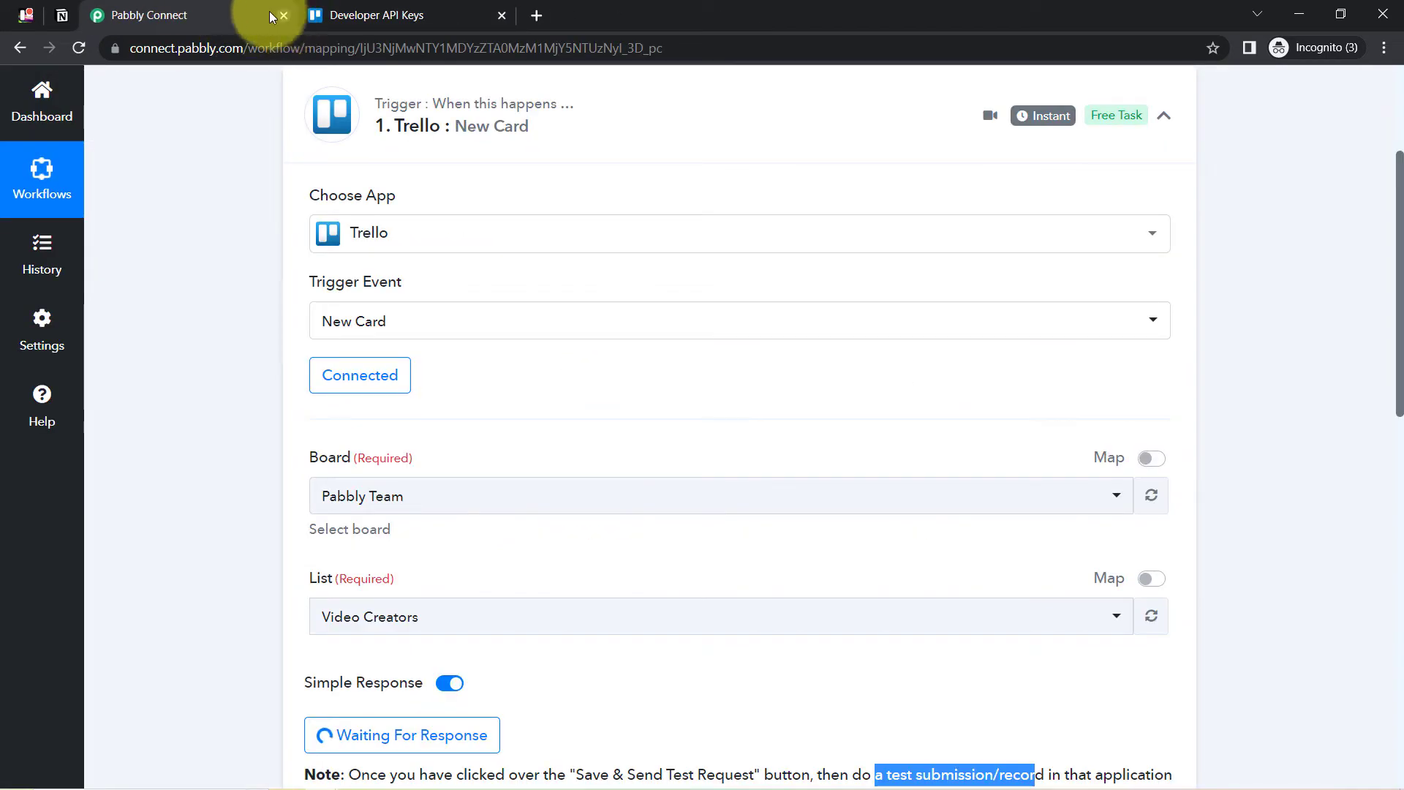
pyautogui.click(33, 15)
pyautogui.click(153, 16)
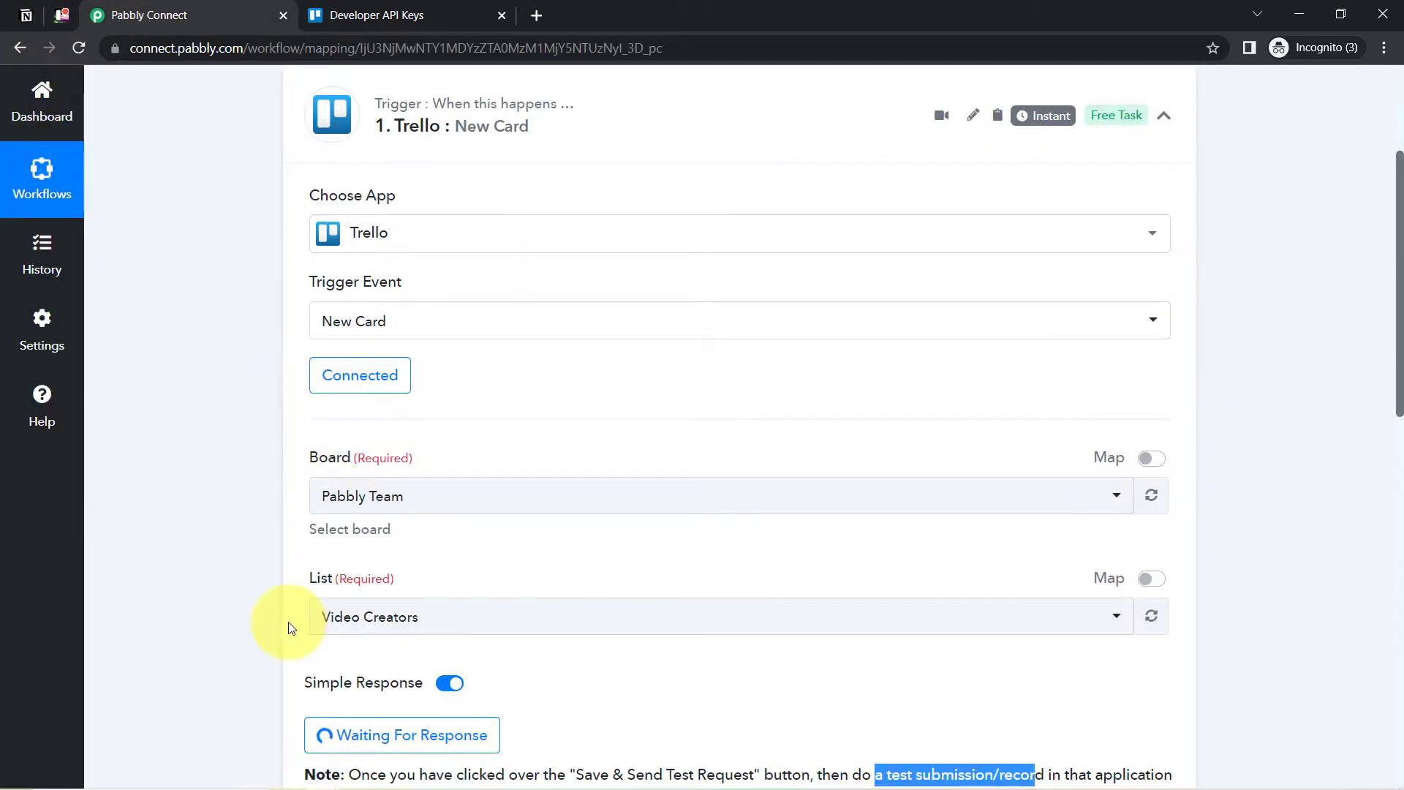
pyautogui.moveTo(1397, 259); pyautogui.dragTo(1383, 388)
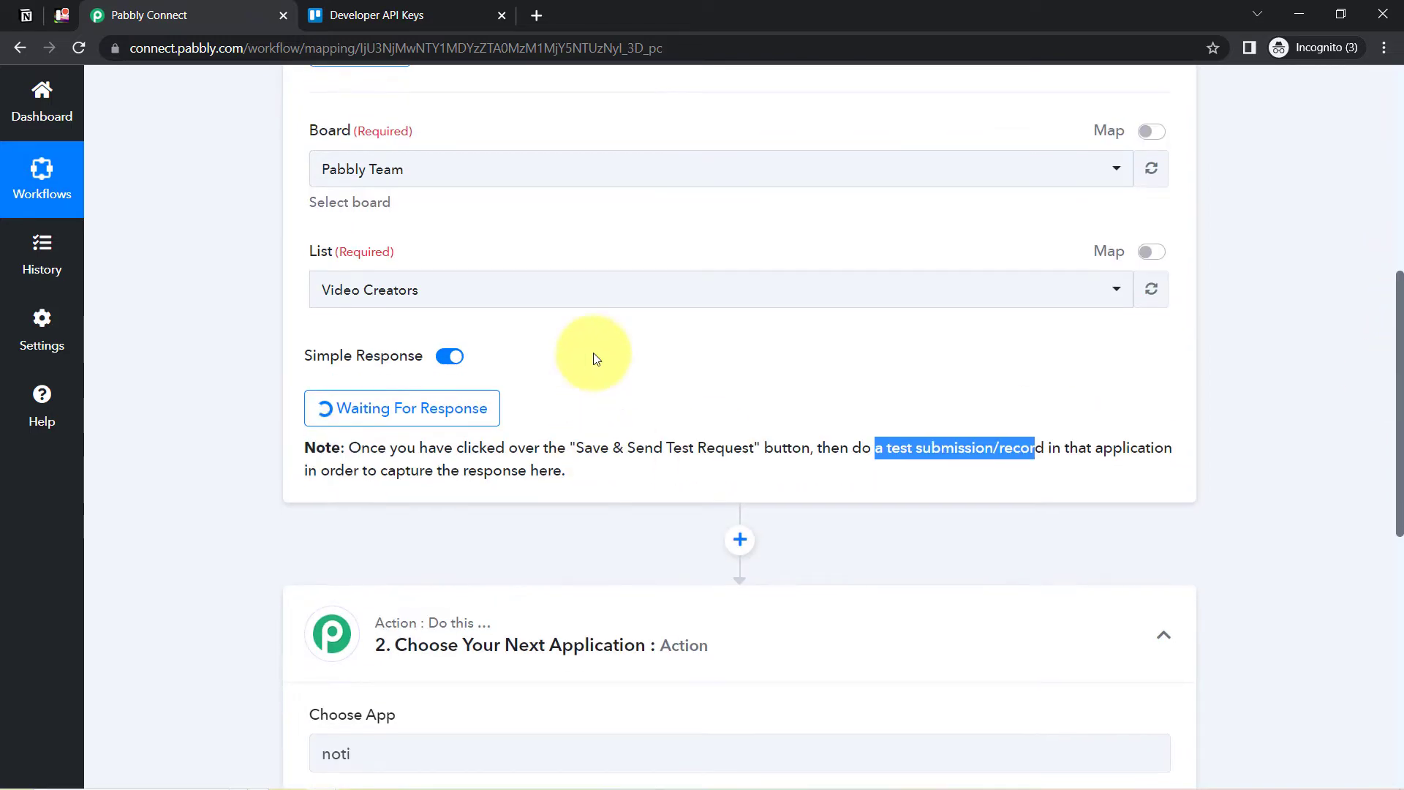
# Add a card titled "Fins a list of popular keywords in Google Sheets Automation" to the Video Creators list in Trello.
pyautogui.click(62, 15)
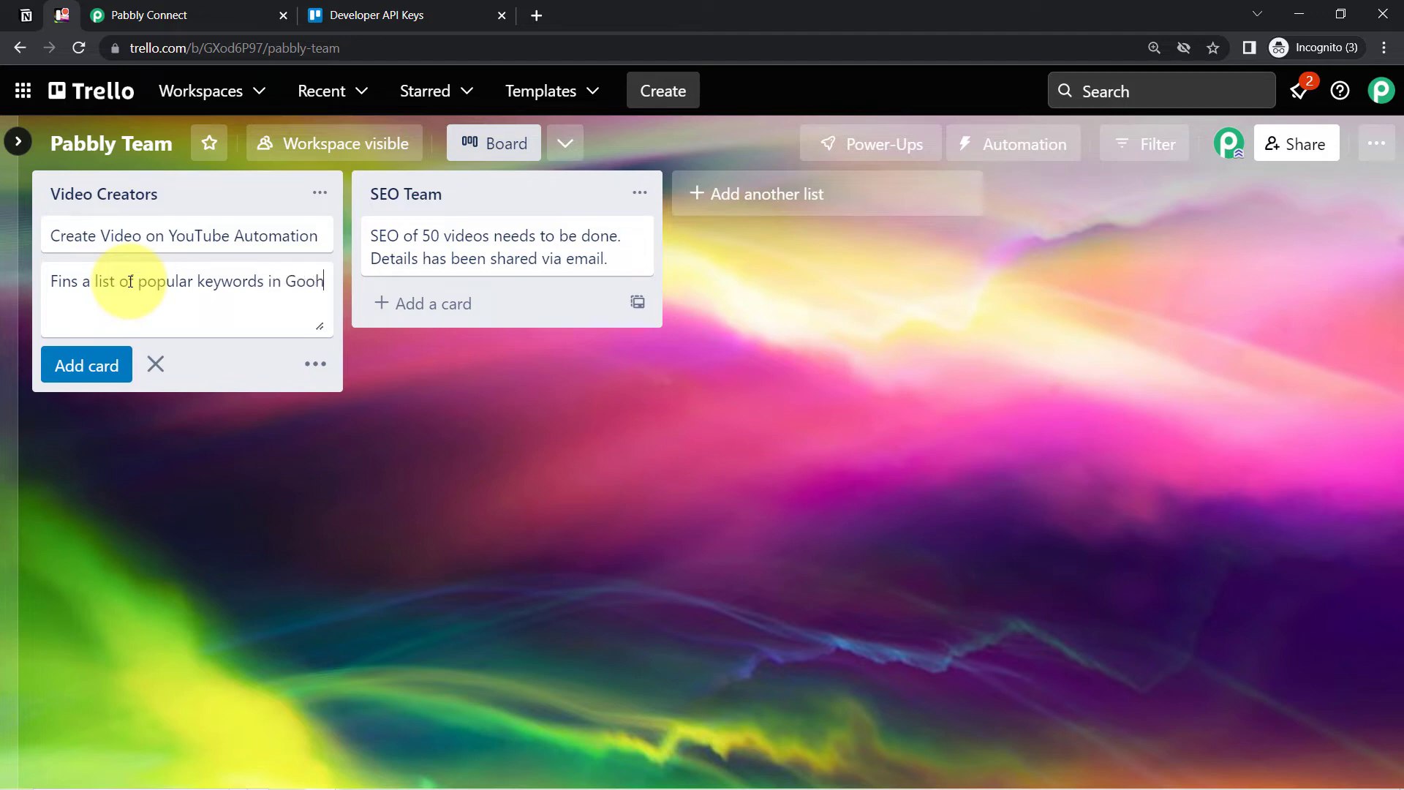
pyautogui.press('BackSpace')
pyautogui.write('gle Sheets Automation')
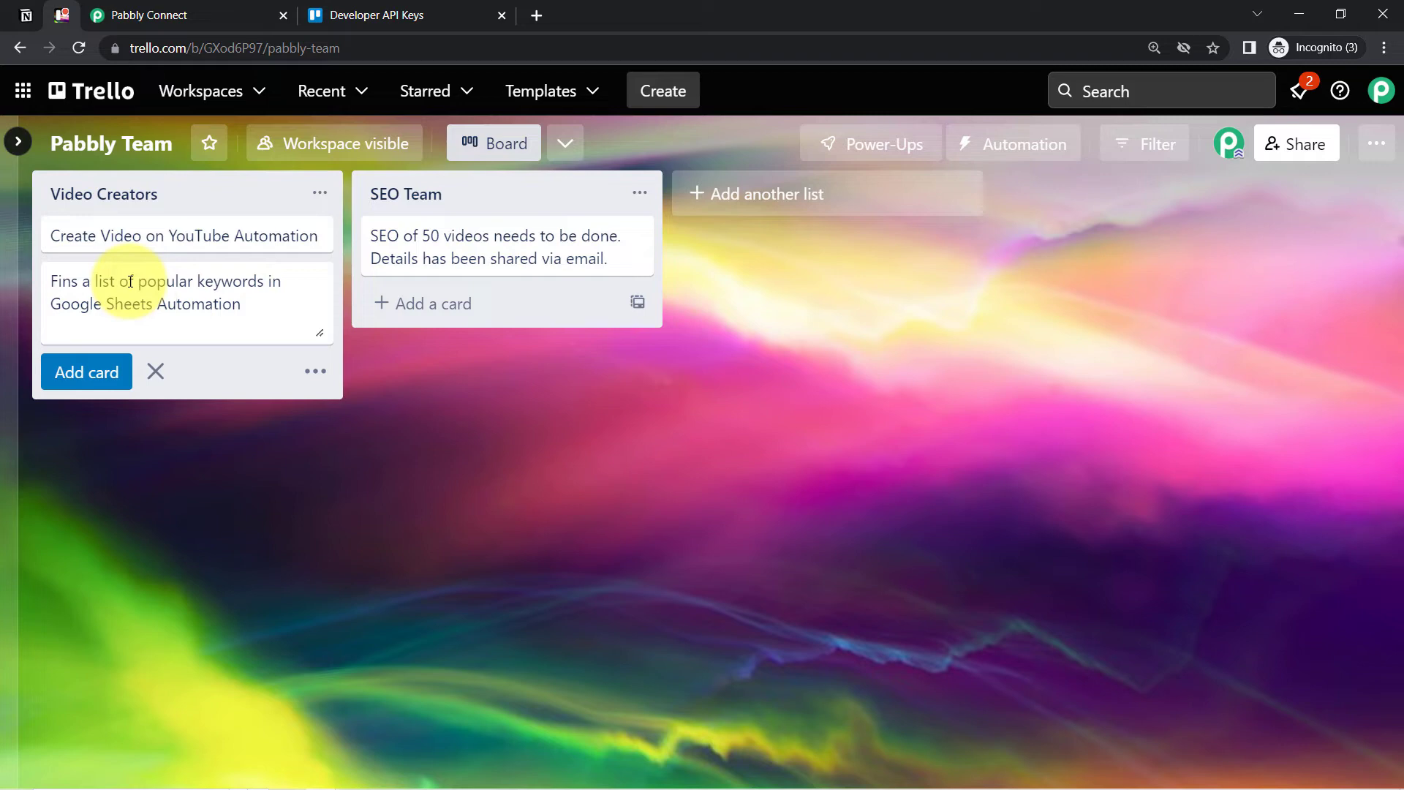
pyautogui.click(73, 384)
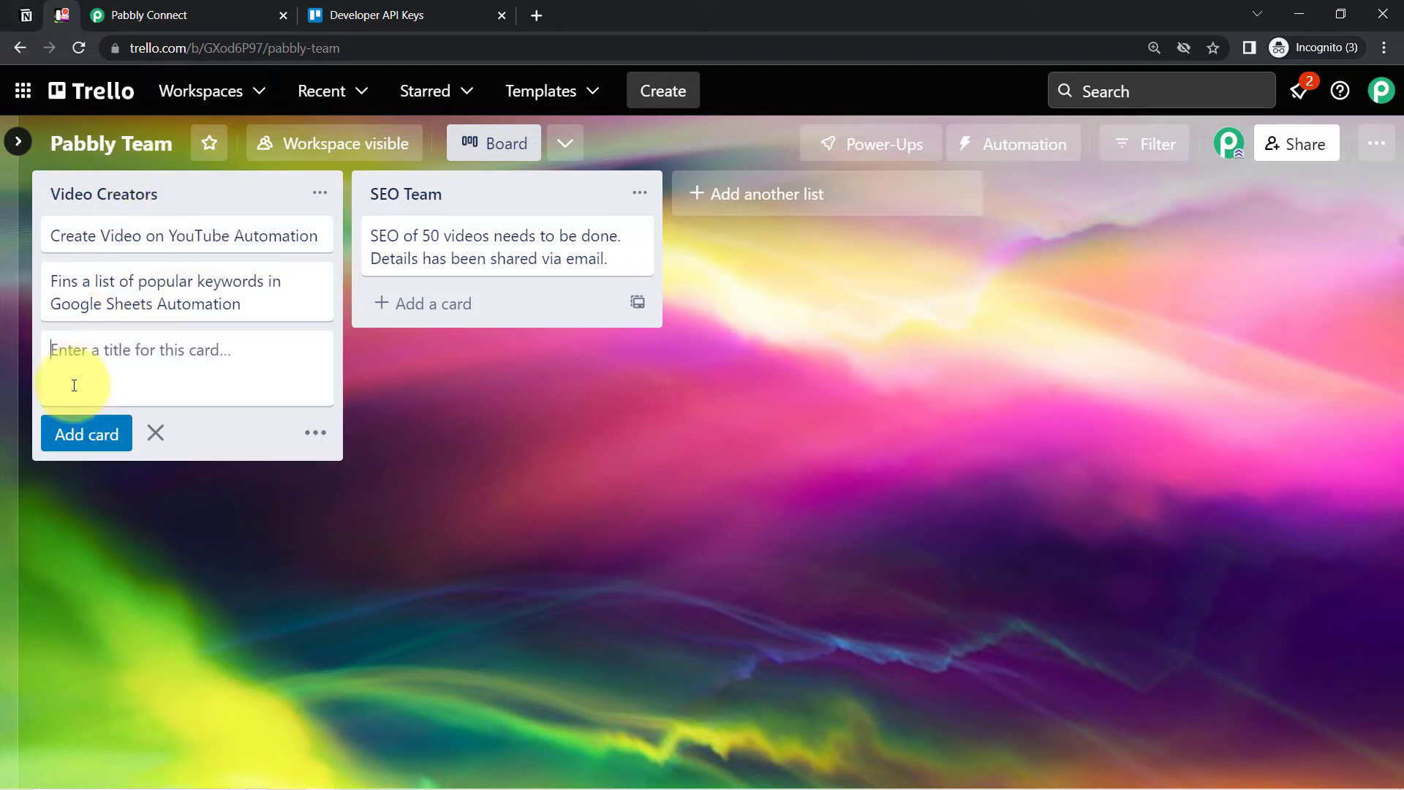
# Return to Pabbly Connect and examine the card name and list details in the trigger's captured response.
pyautogui.click(125, 15)
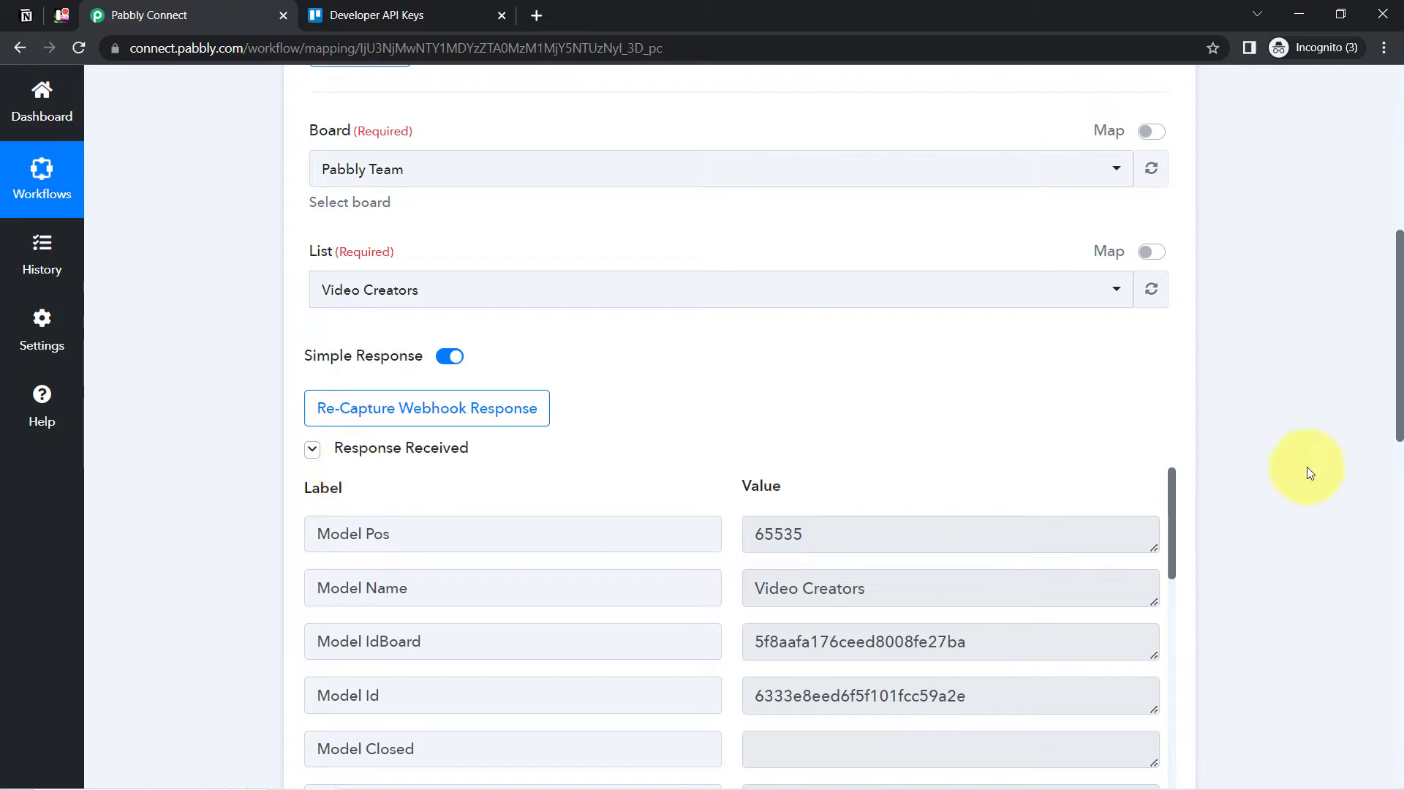
pyautogui.scroll(-5, 1381, 336)
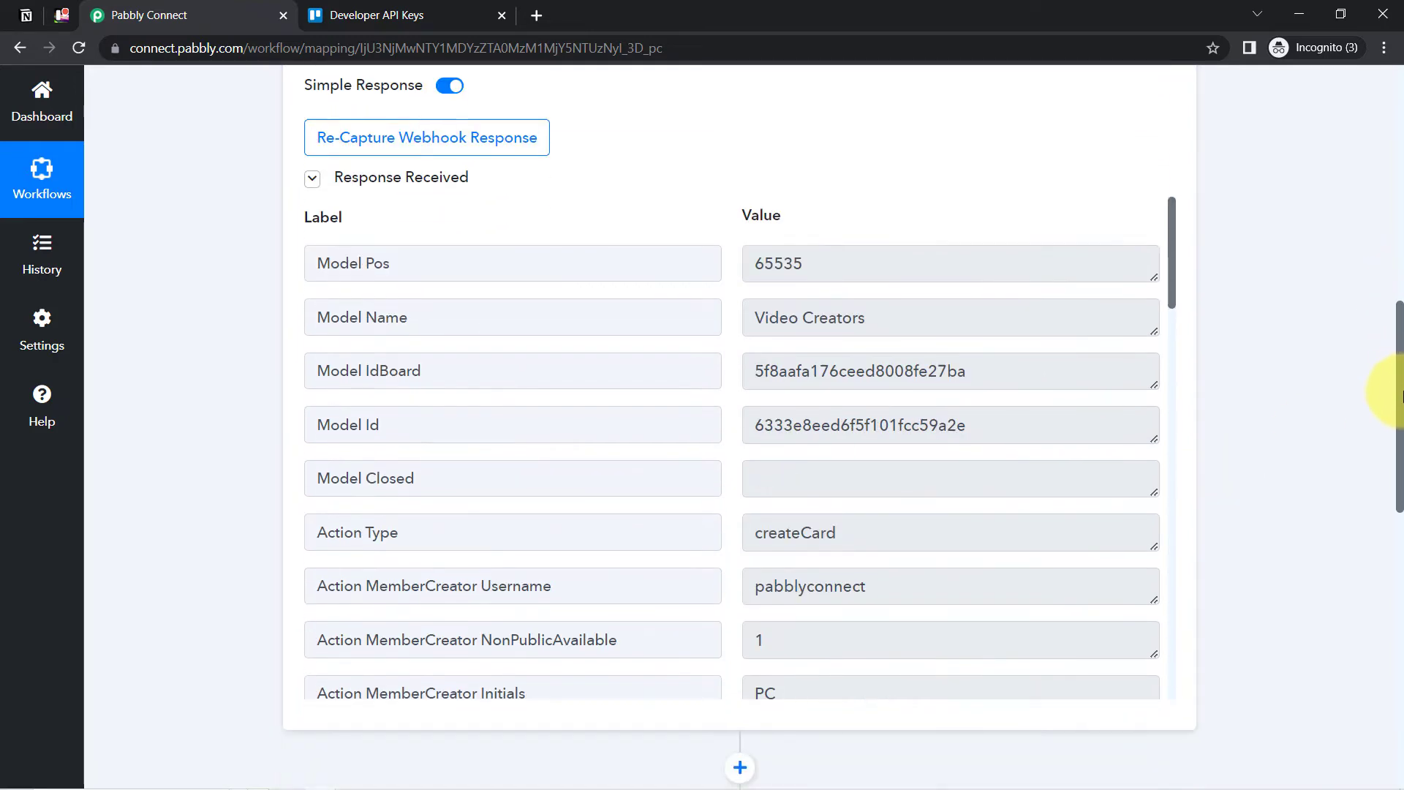
pyautogui.moveTo(1172, 183); pyautogui.dragTo(1190, 446)
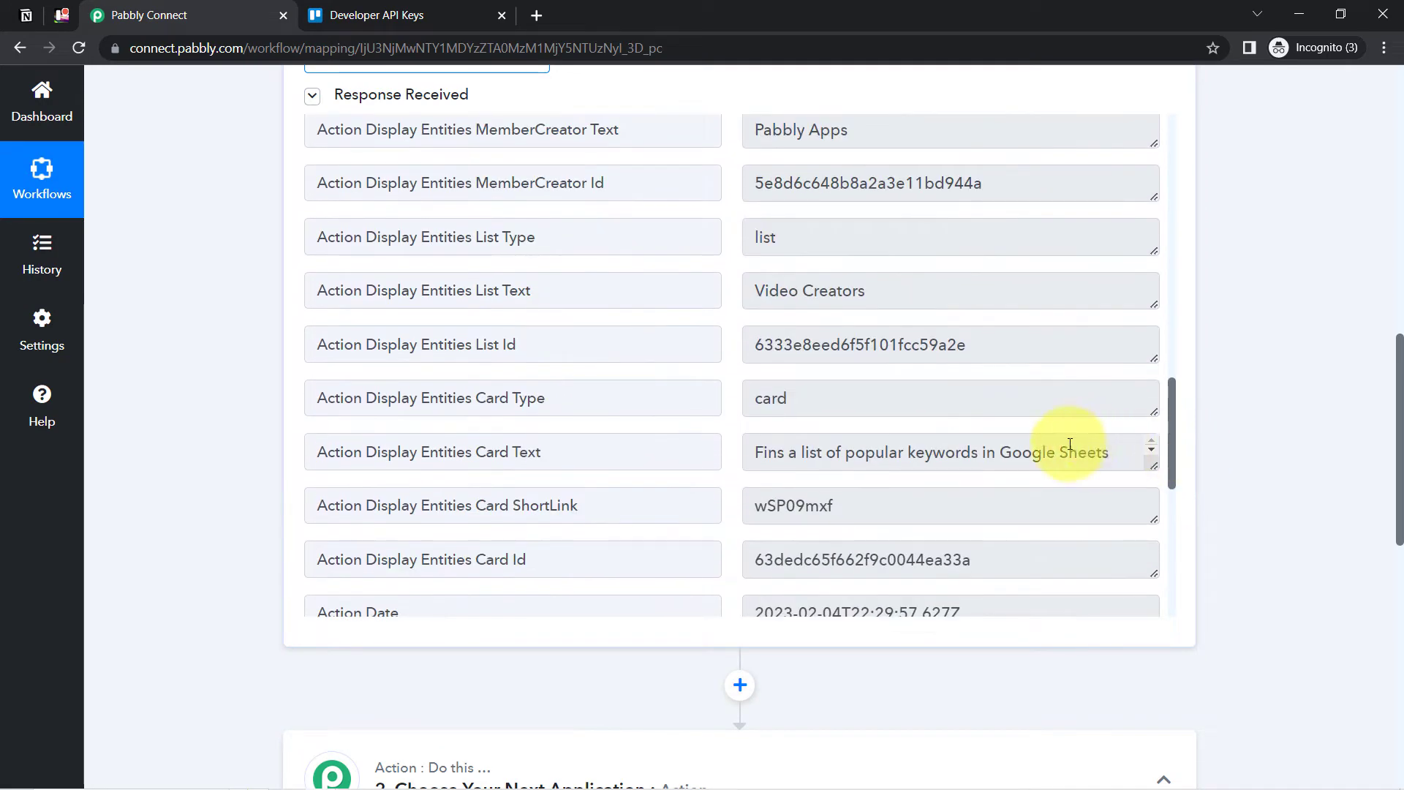
pyautogui.tripleClick(1015, 441)
pyautogui.moveTo(1168, 414); pyautogui.dragTo(1170, 502)
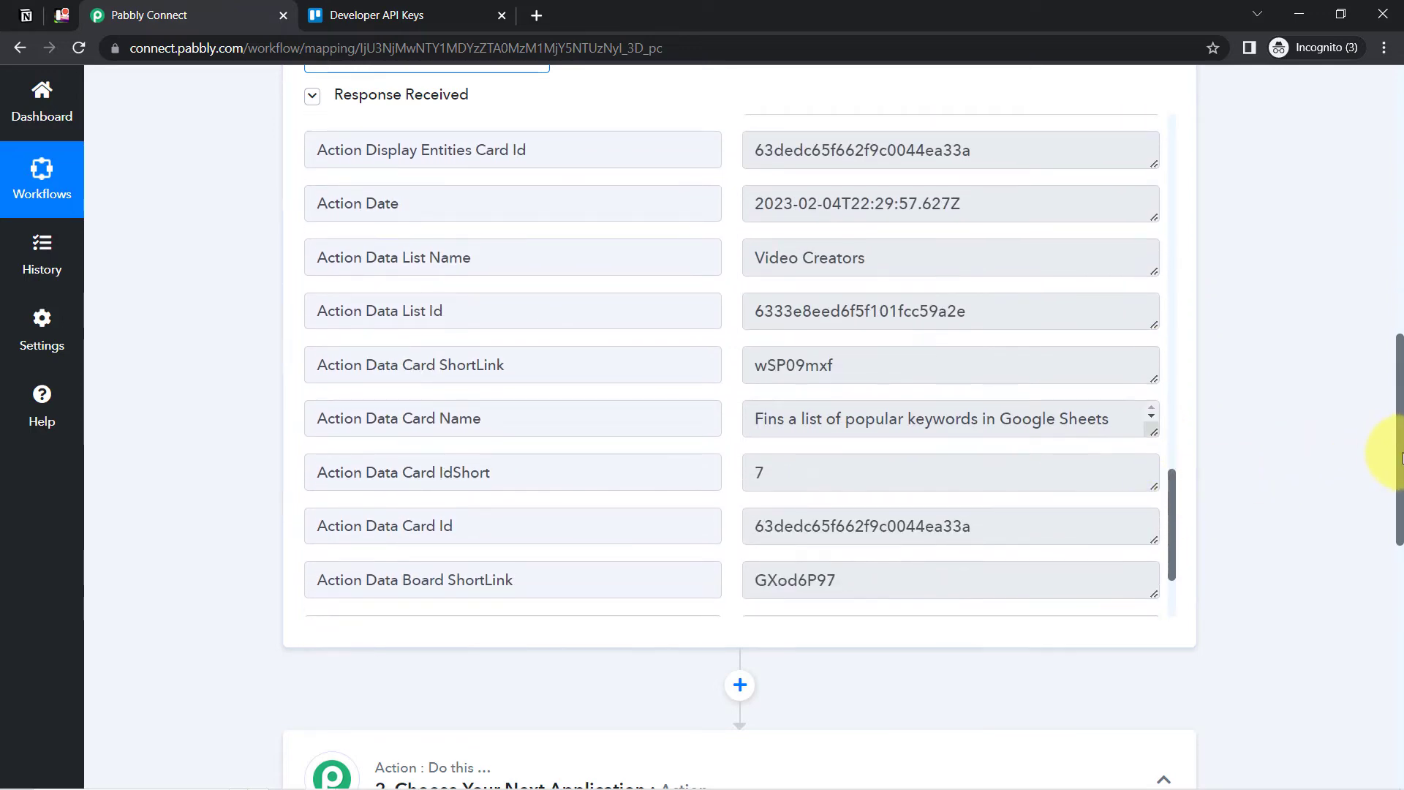
pyautogui.moveTo(1401, 459); pyautogui.dragTo(1388, 269)
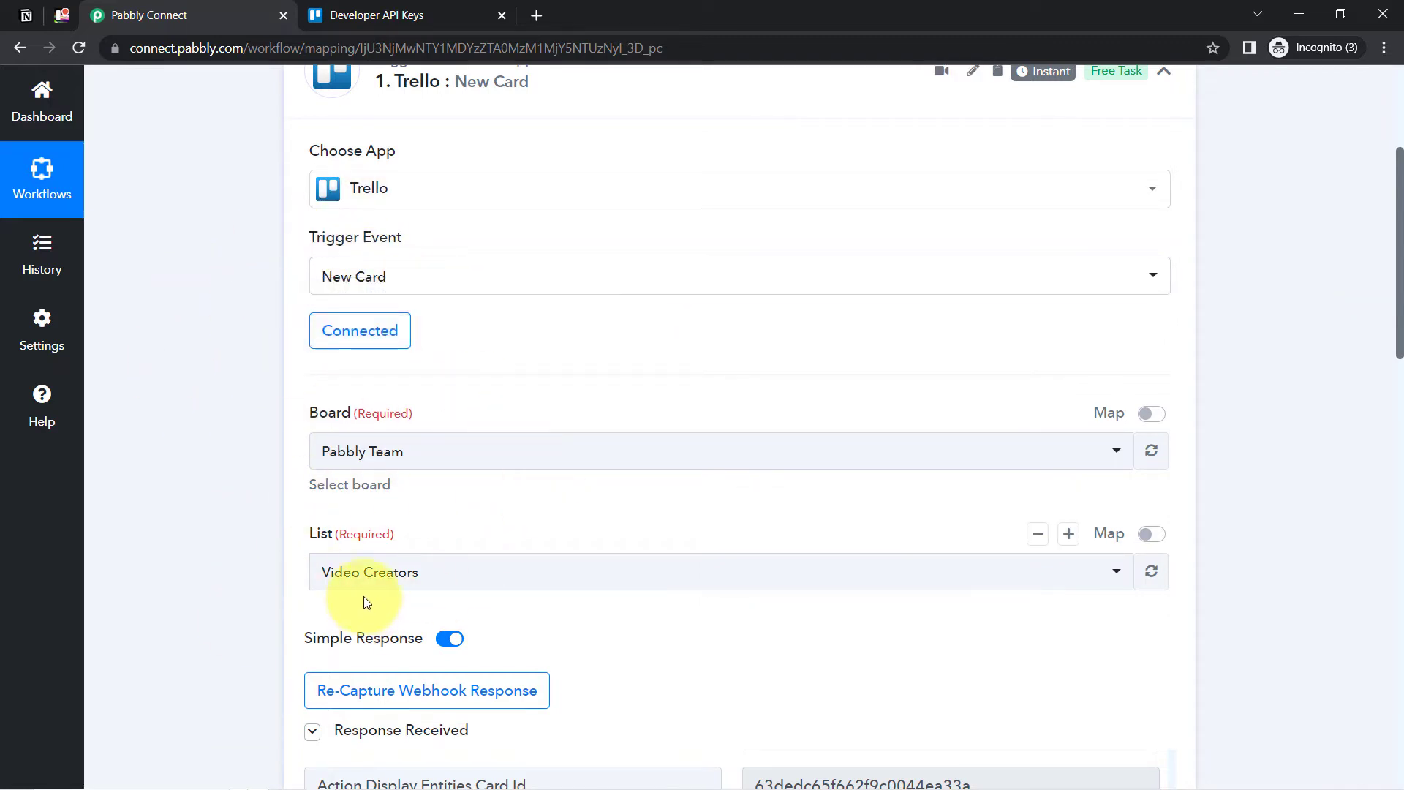
# Open the new keywords card in Trello, look over its description and date options, and return to the workflow.
pyautogui.click(62, 15)
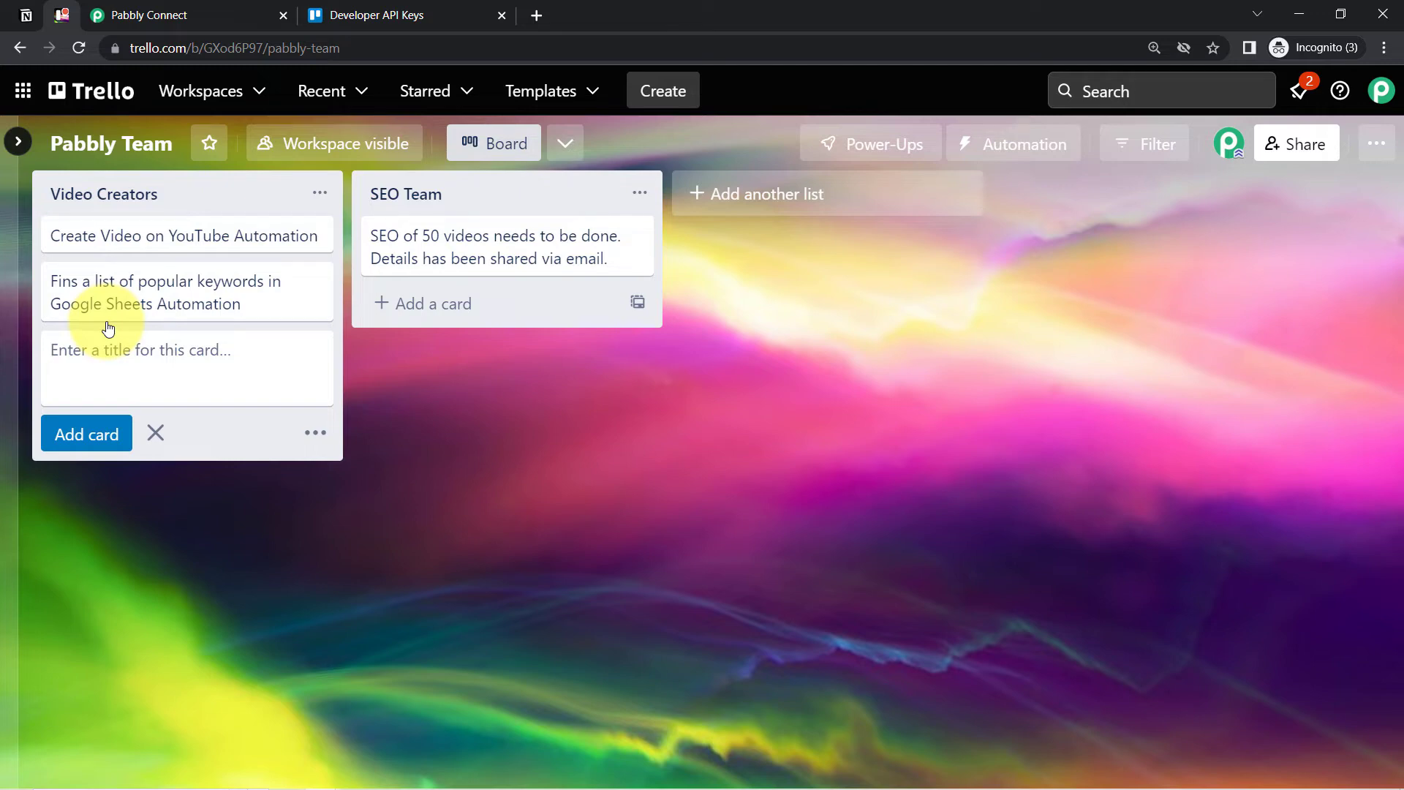
pyautogui.click(205, 293)
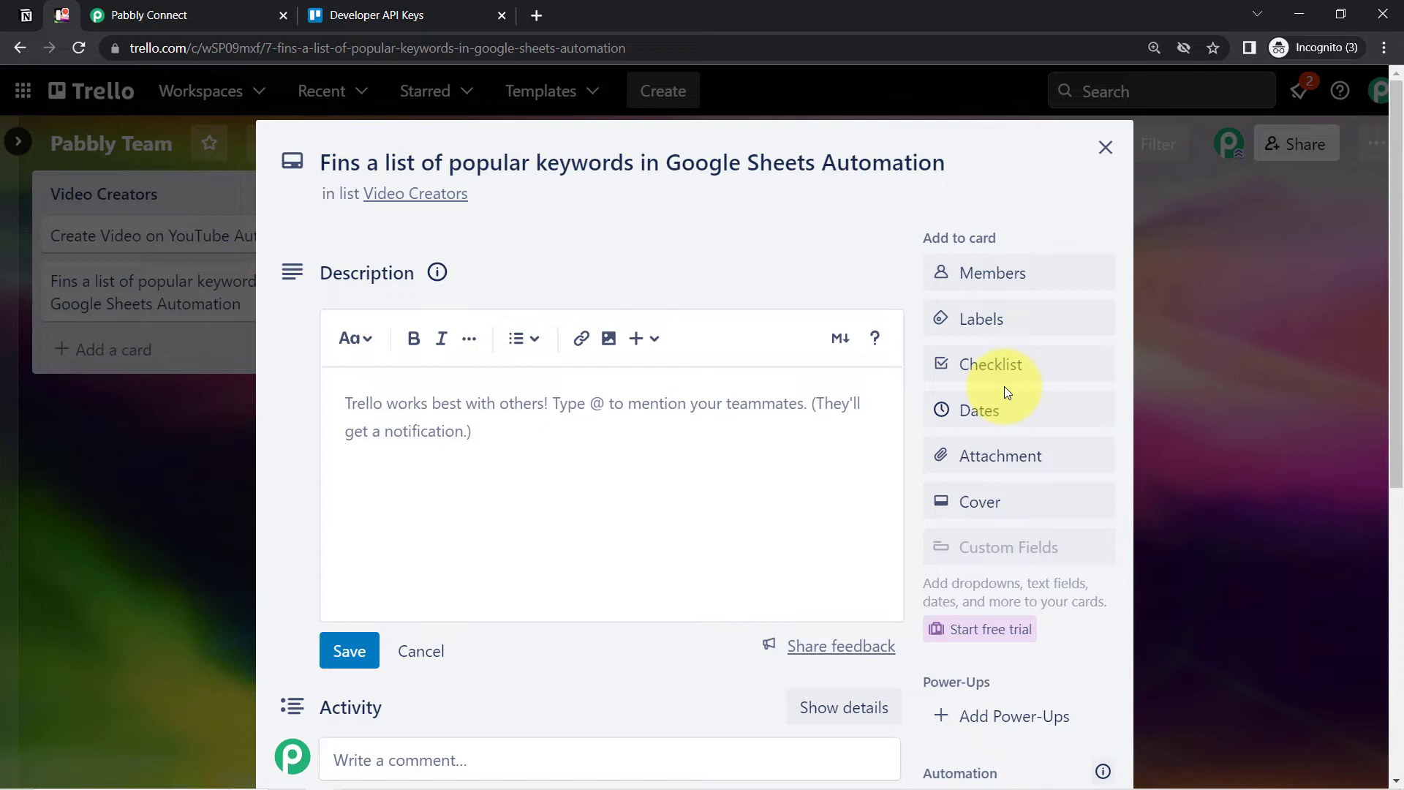
pyautogui.click(204, 8)
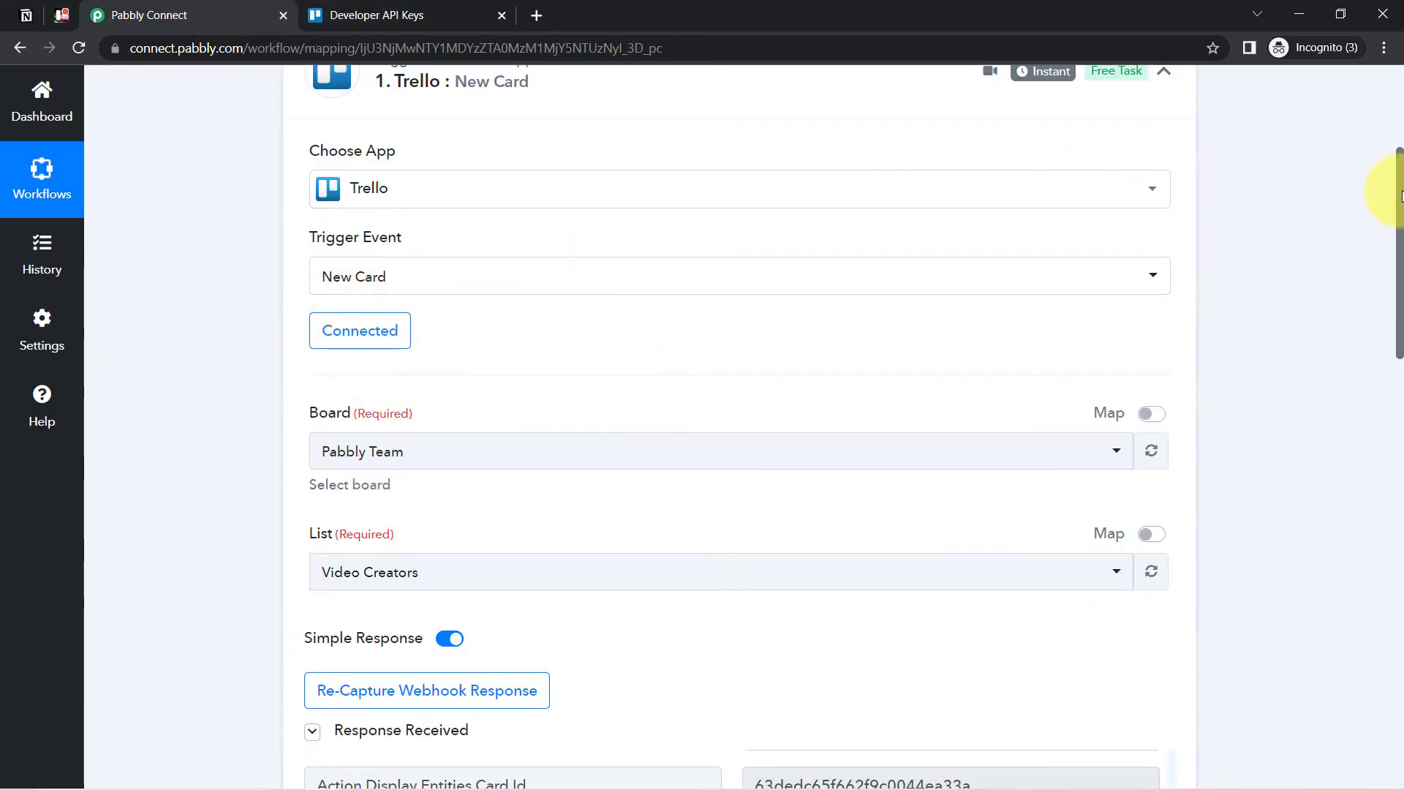
# Search the action step's apps for "delay" and choose Delay by Pabbly.
pyautogui.moveTo(1399, 196); pyautogui.dragTo(1401, 229)
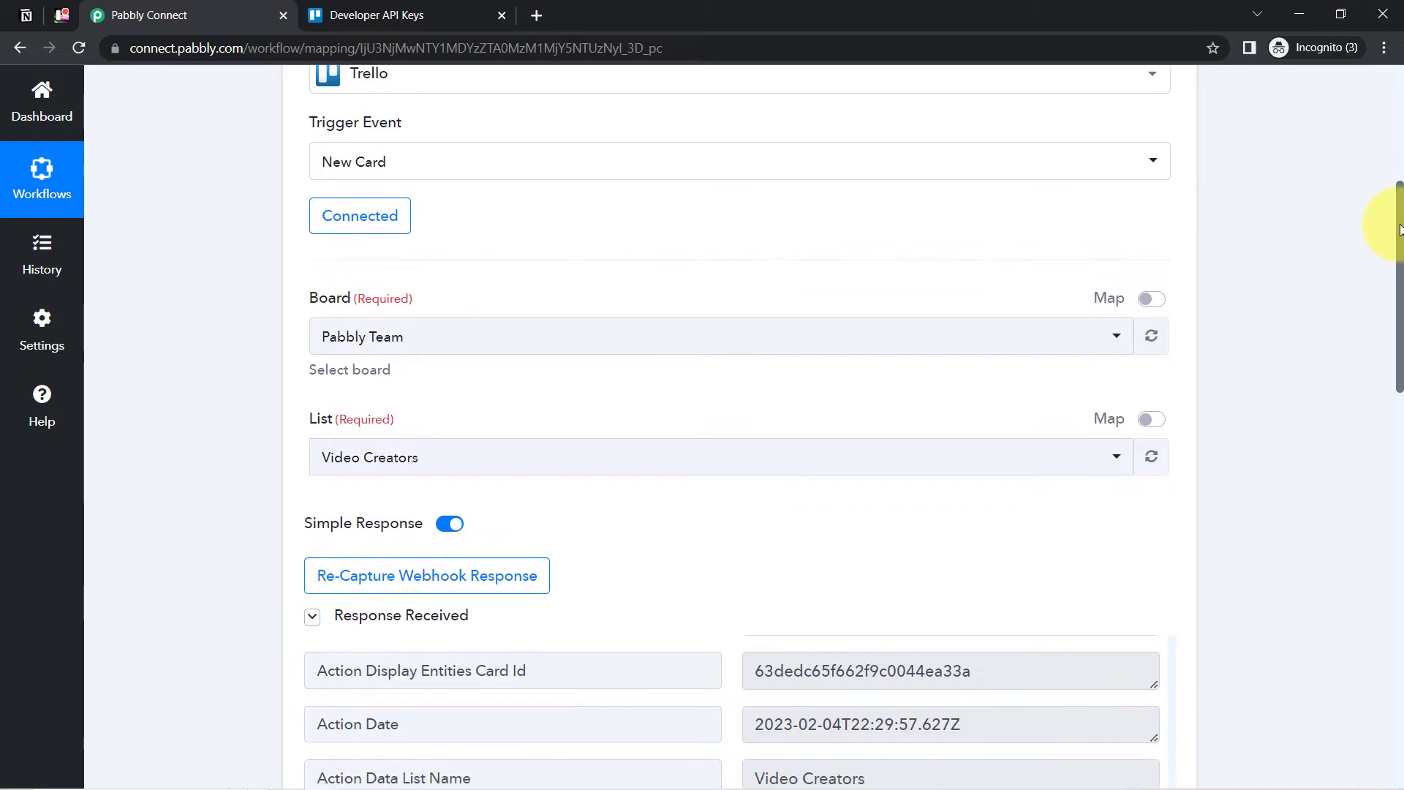
pyautogui.moveTo(1399, 229); pyautogui.dragTo(1379, 533)
pyautogui.doubleClick(343, 374)
pyautogui.write('delay')
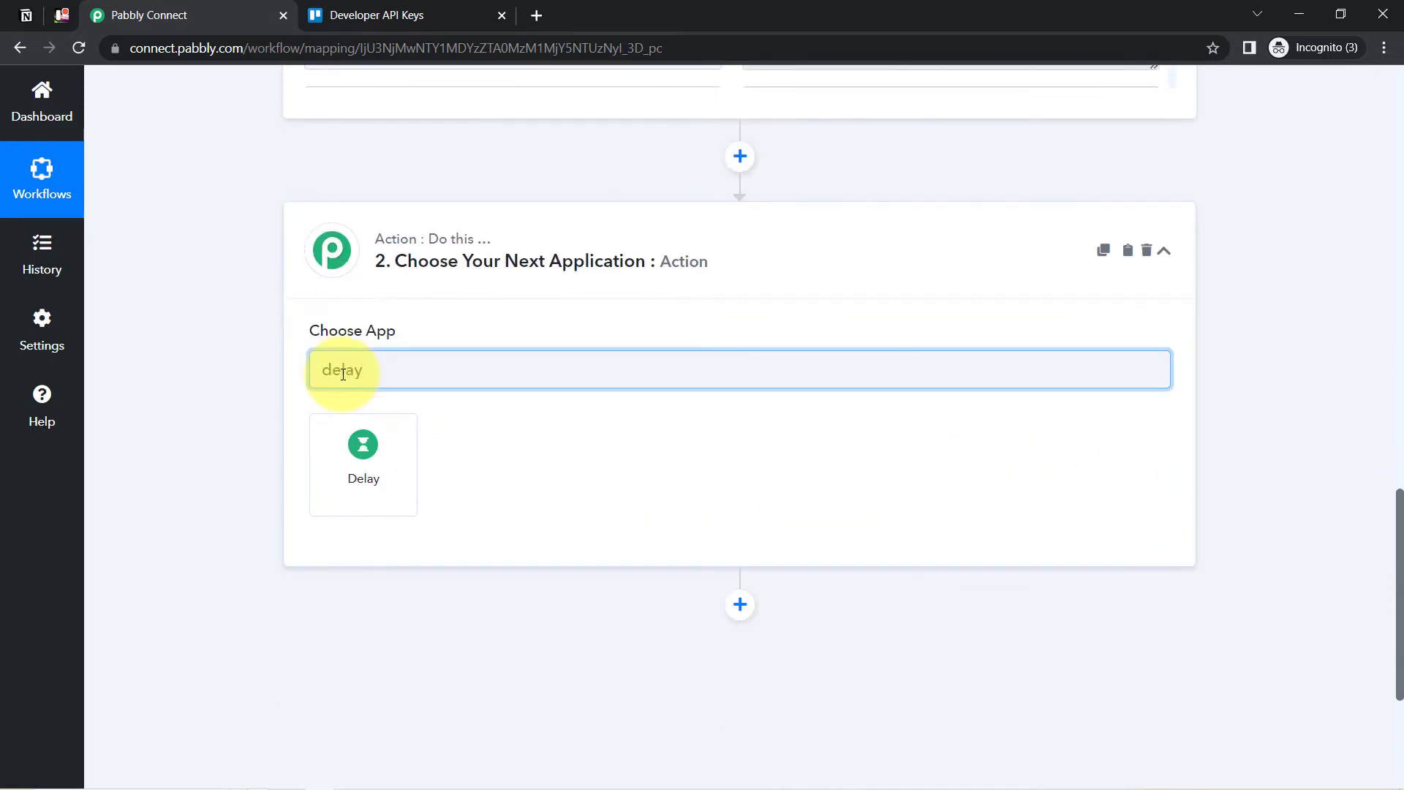
pyautogui.click(368, 452)
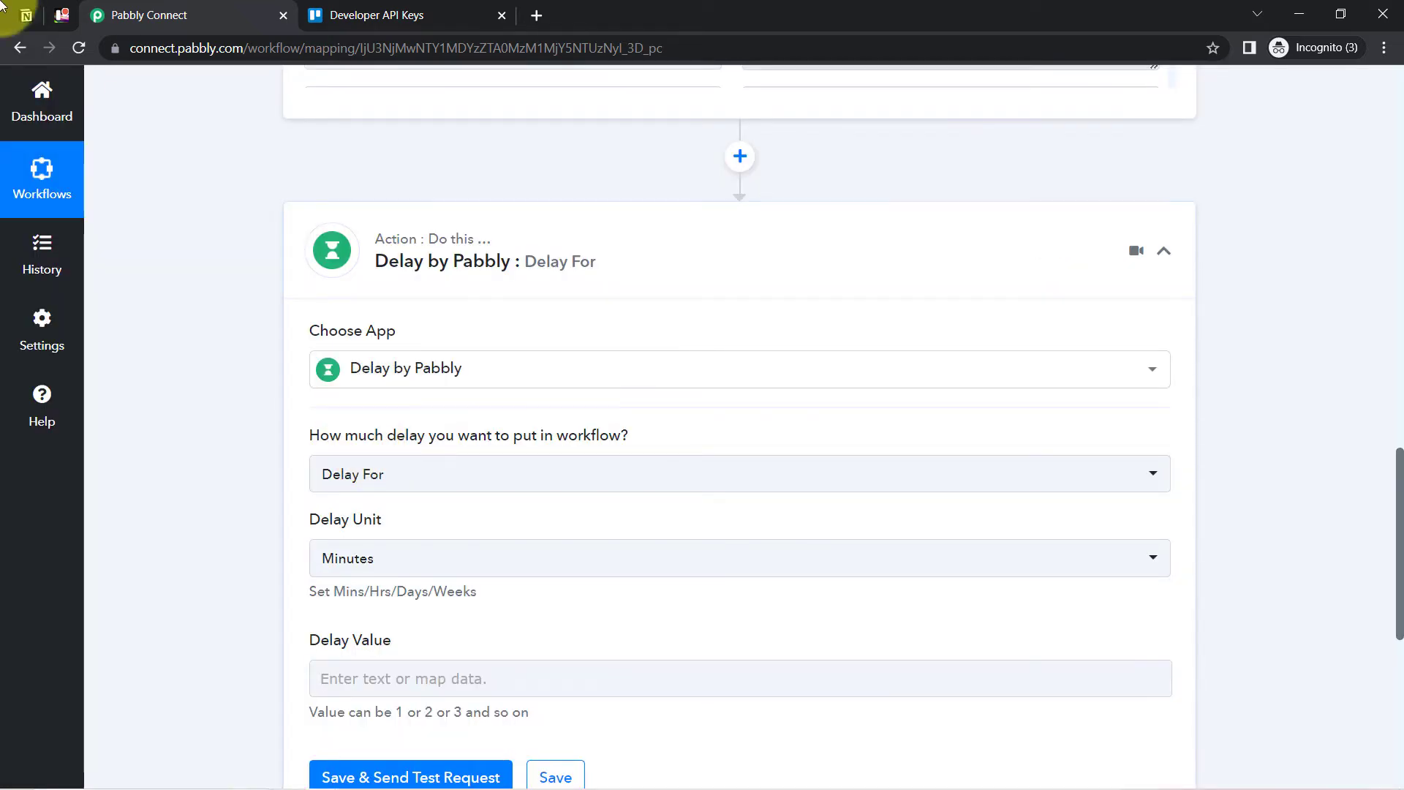
# Recheck the open Trello card, then configure the delay step as Delay For with unit Minutes and value 5.
pyautogui.click(62, 14)
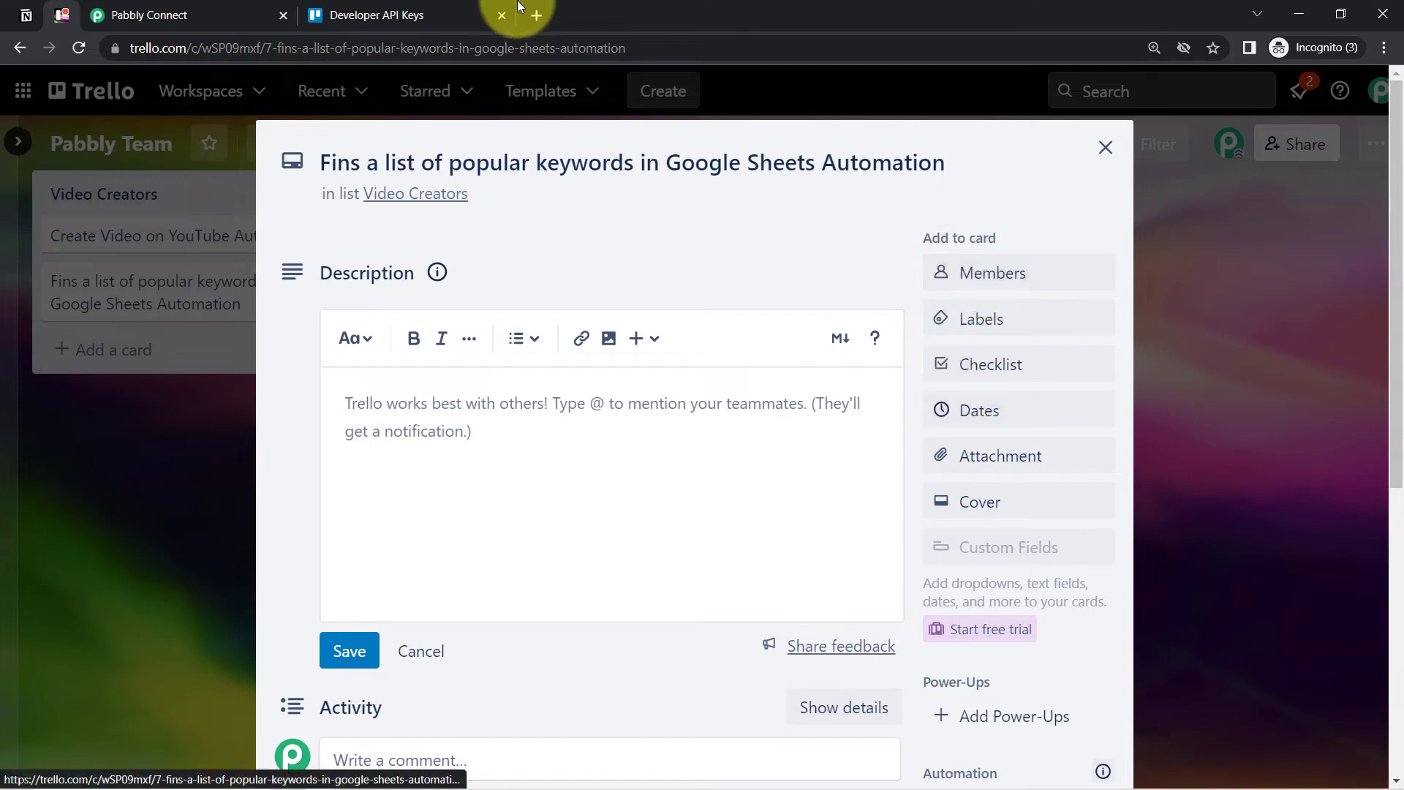
pyautogui.click(137, 6)
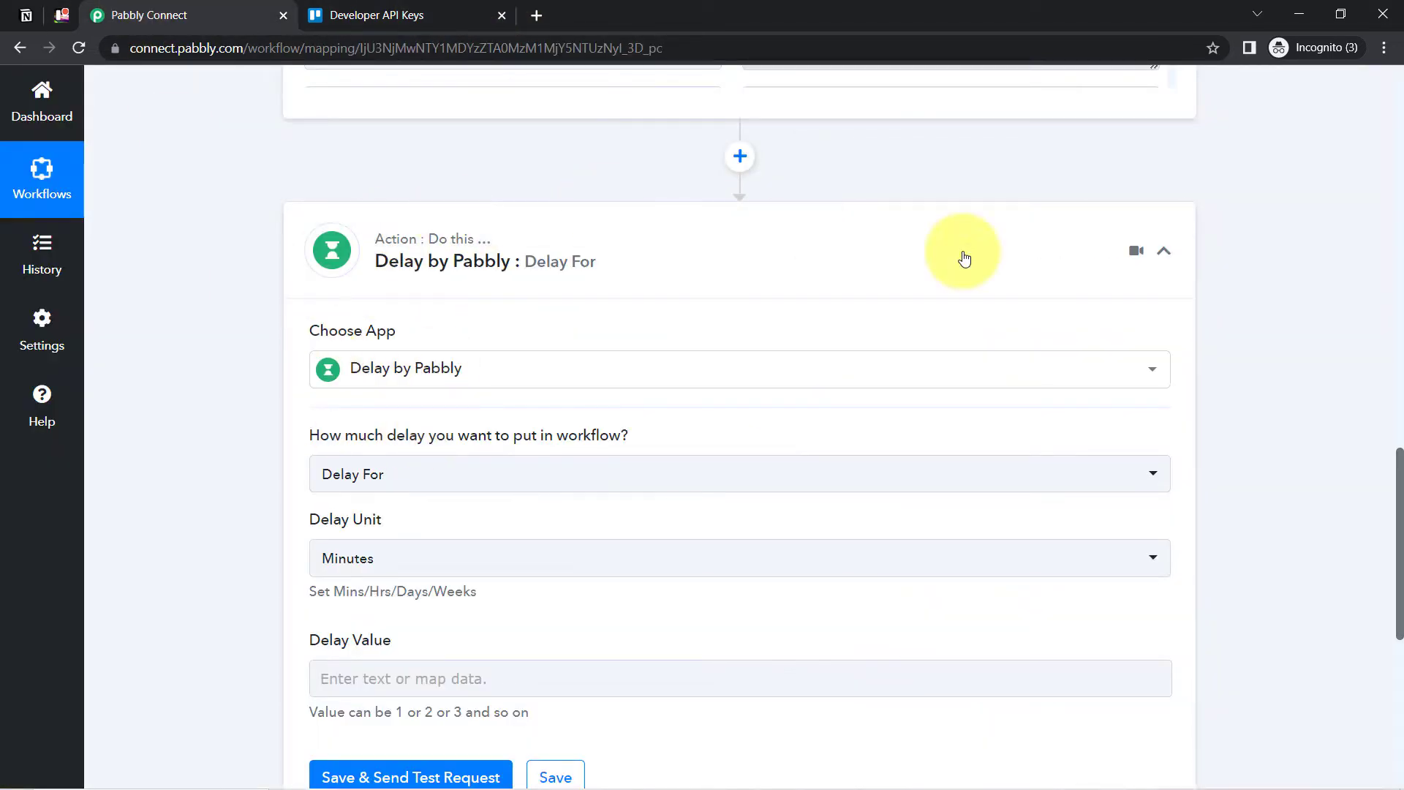
pyautogui.scroll(-3, 1379, 502)
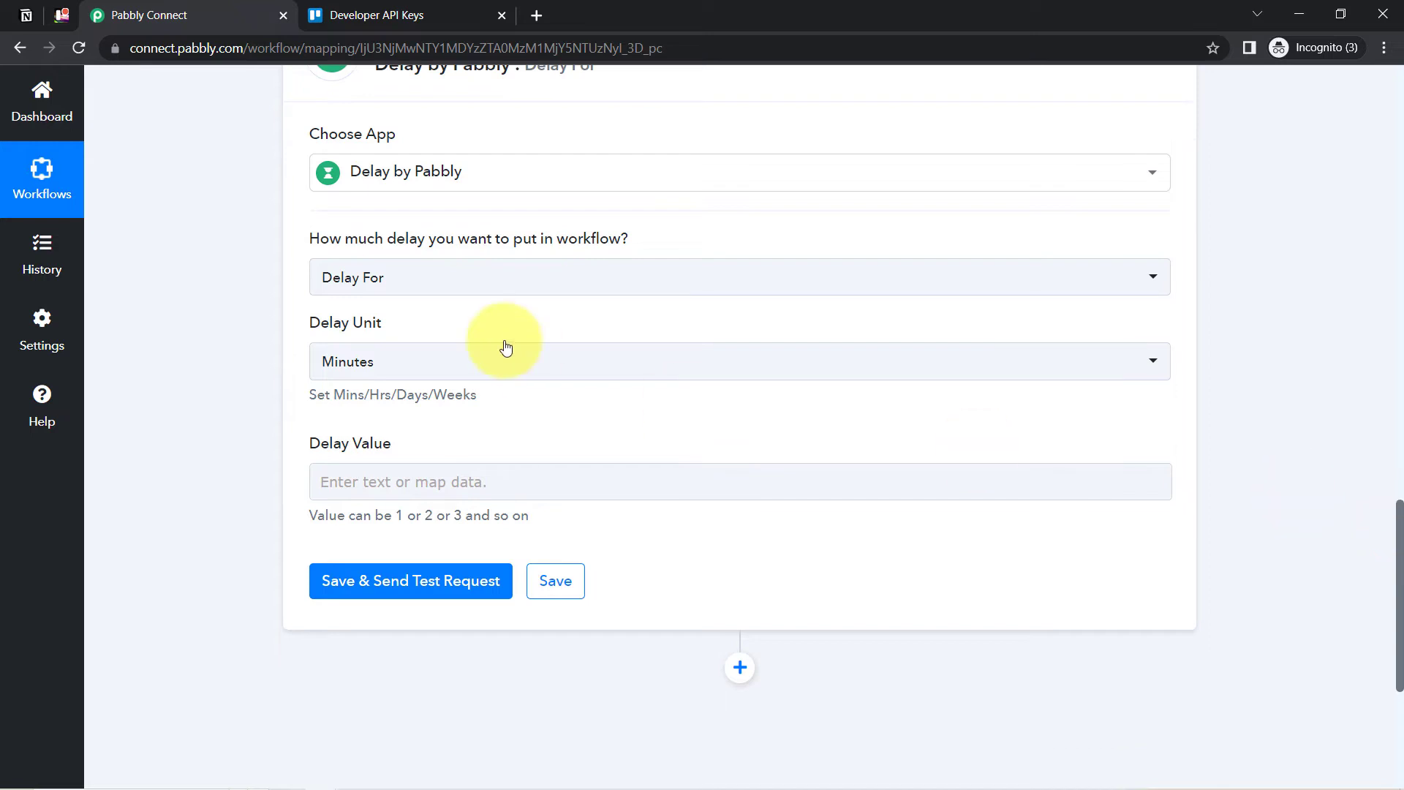
pyautogui.click(384, 275)
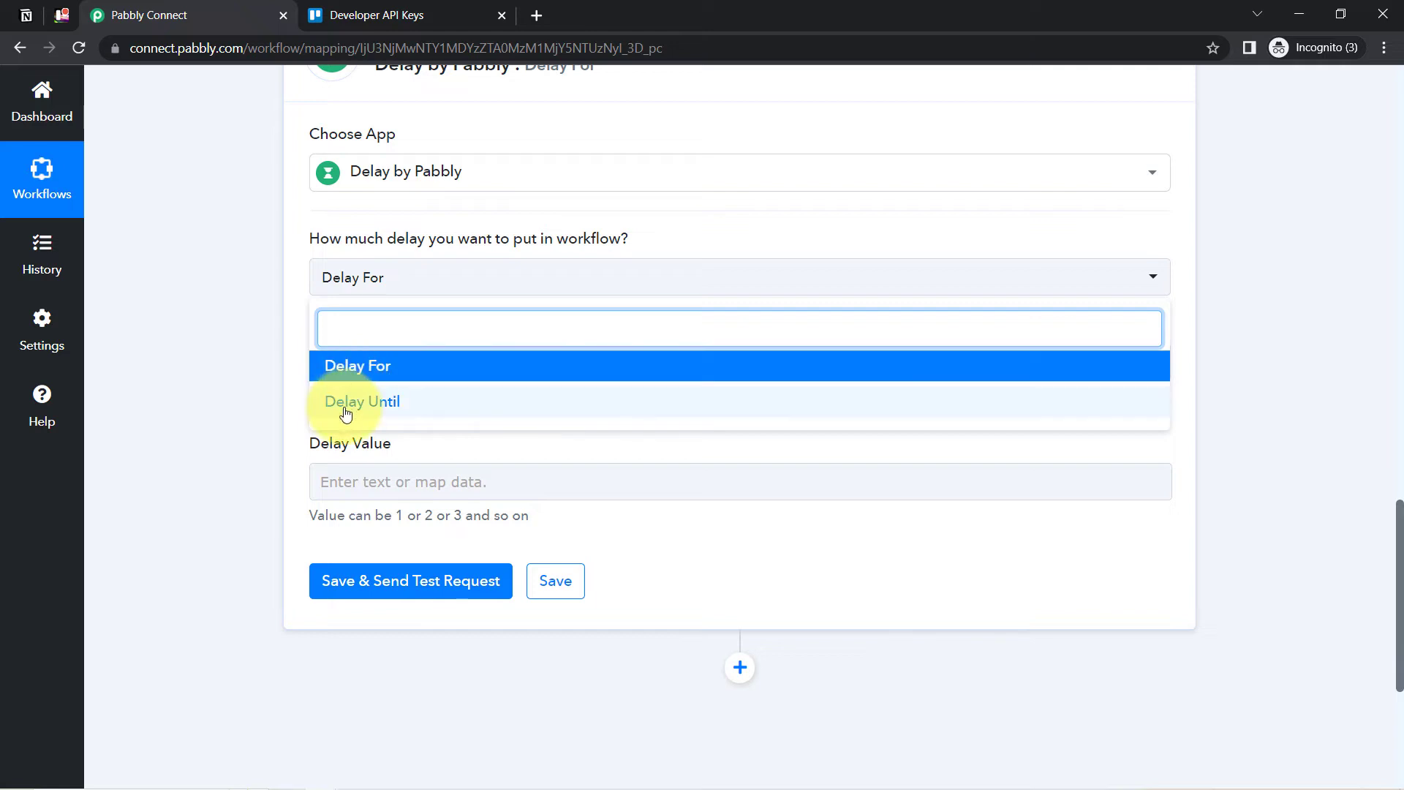
pyautogui.click(353, 364)
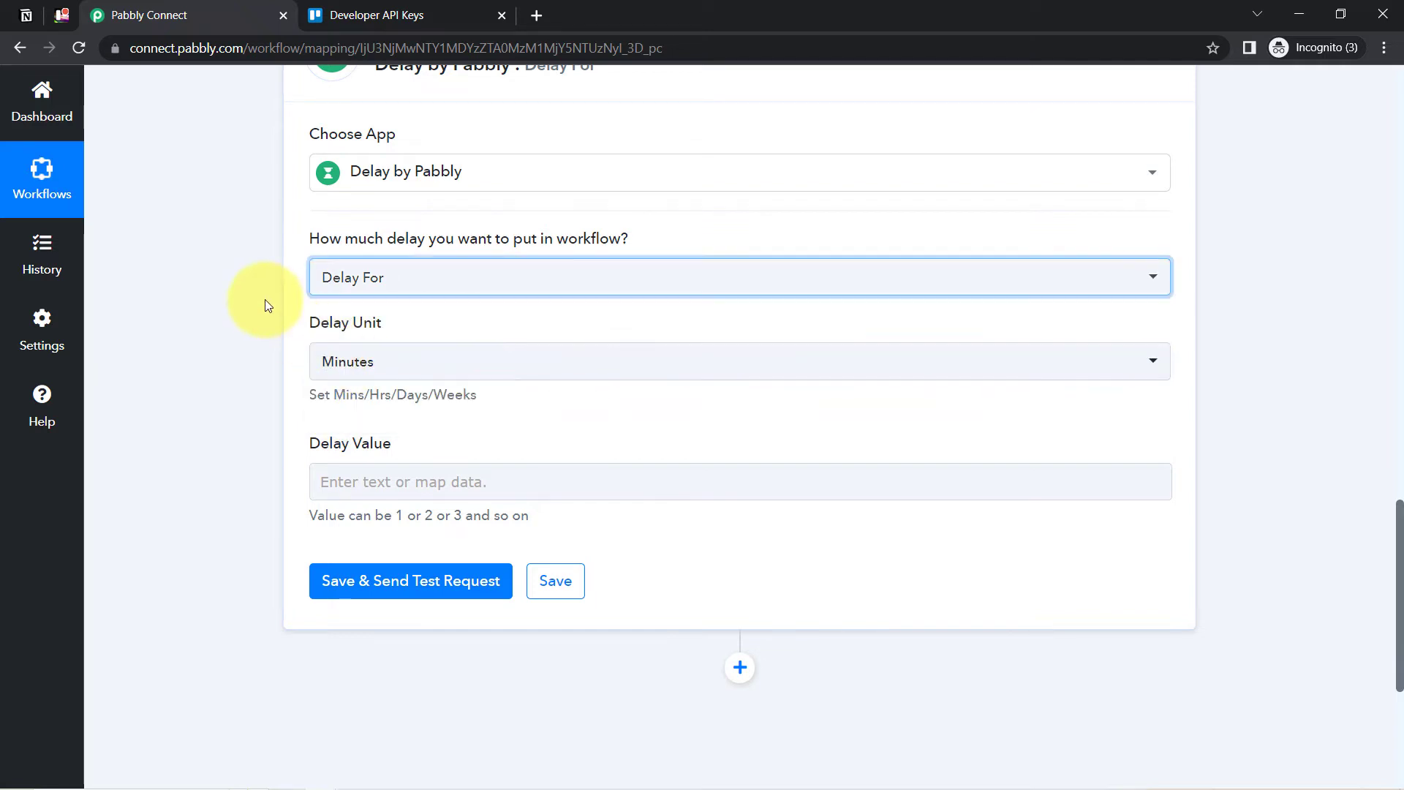
pyautogui.click(343, 362)
pyautogui.click(343, 364)
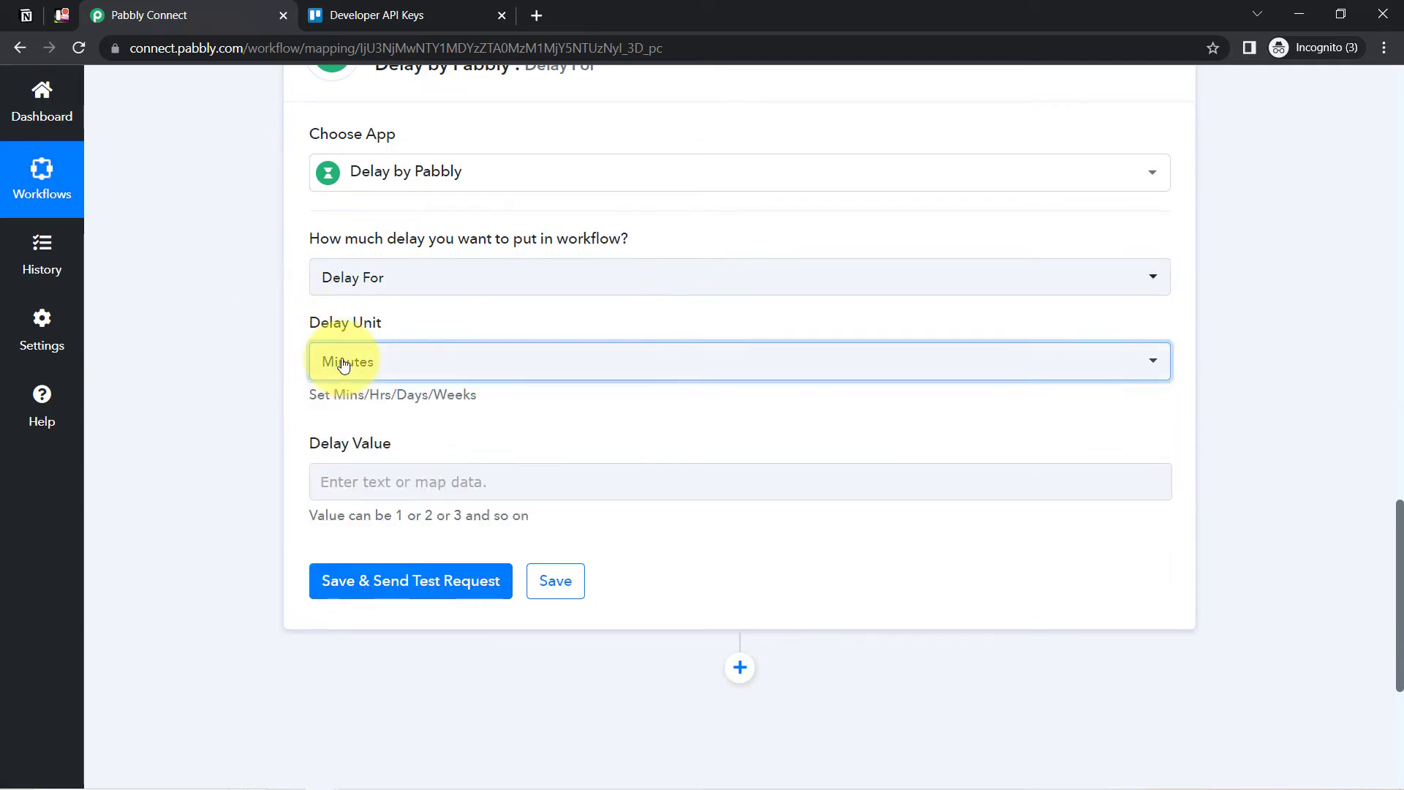
pyautogui.click(325, 474)
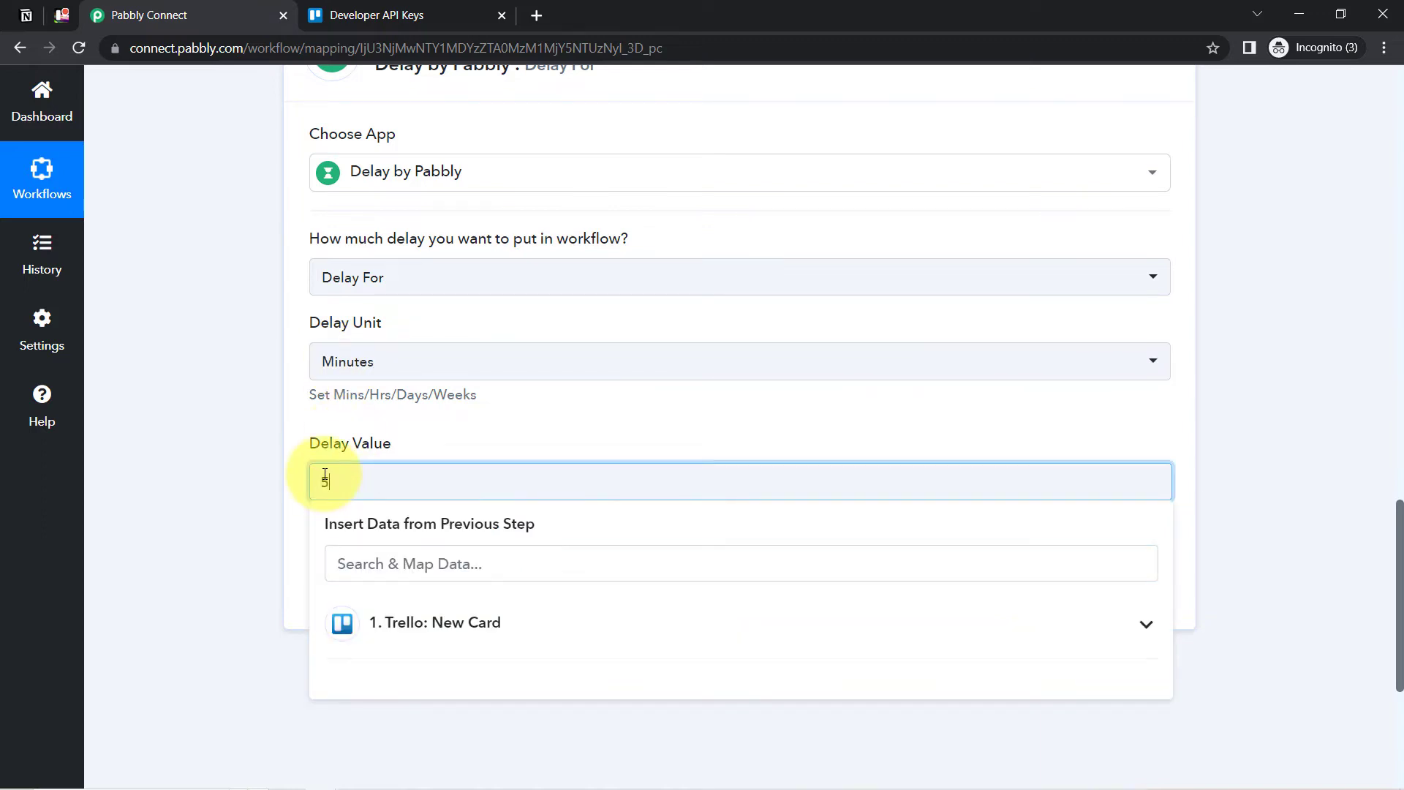
# Save the five-minute delay step with a test request and check the message in its response.
pyautogui.click(195, 491)
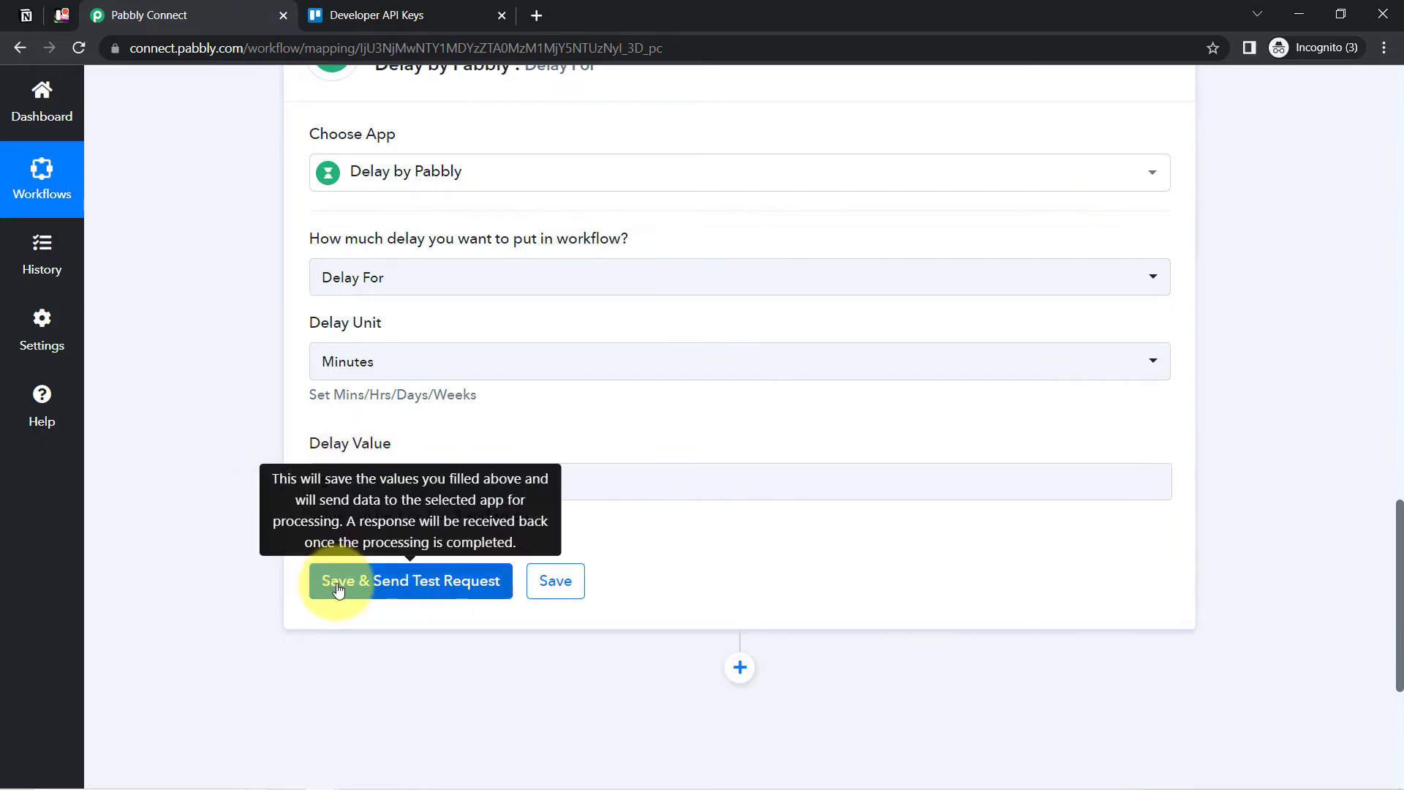
pyautogui.click(336, 472)
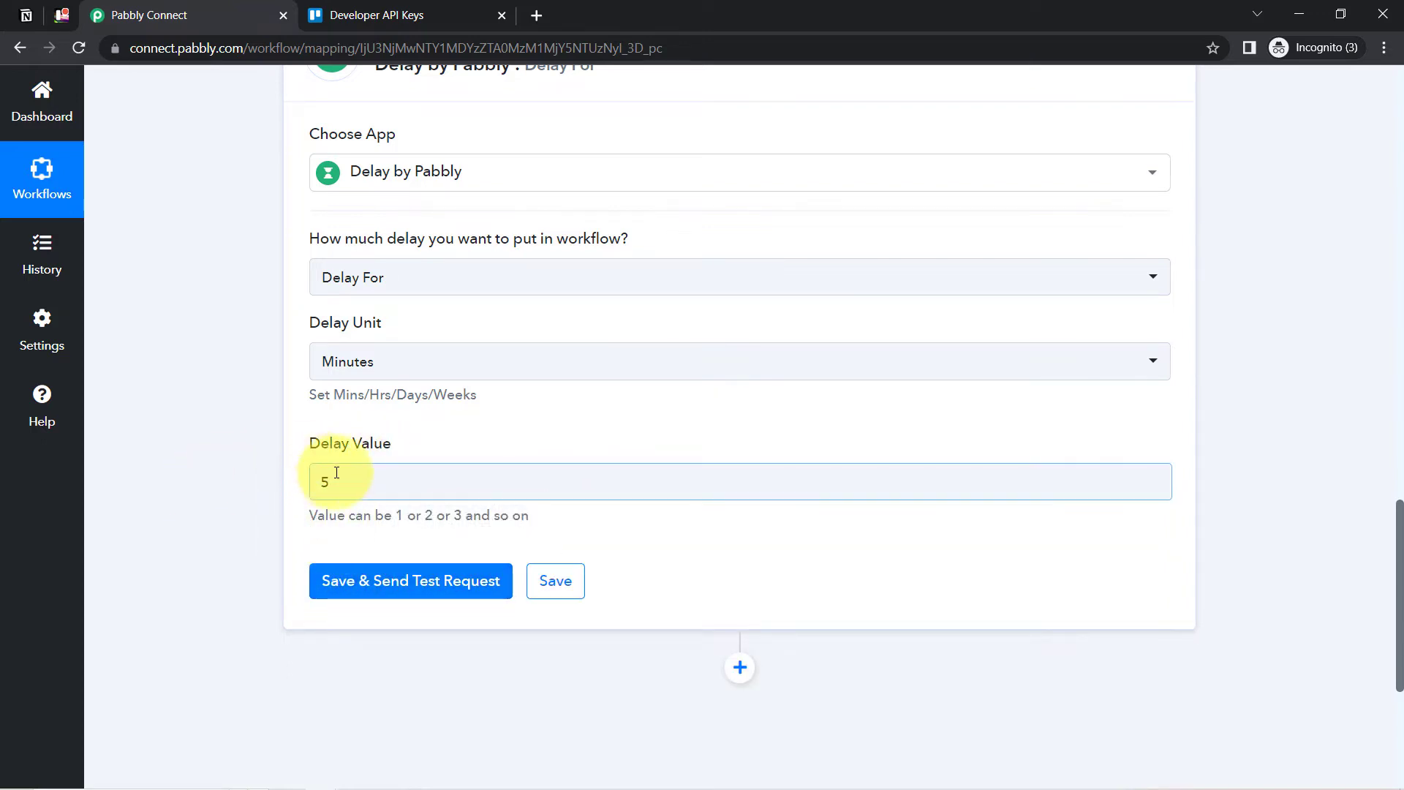
pyautogui.click(331, 589)
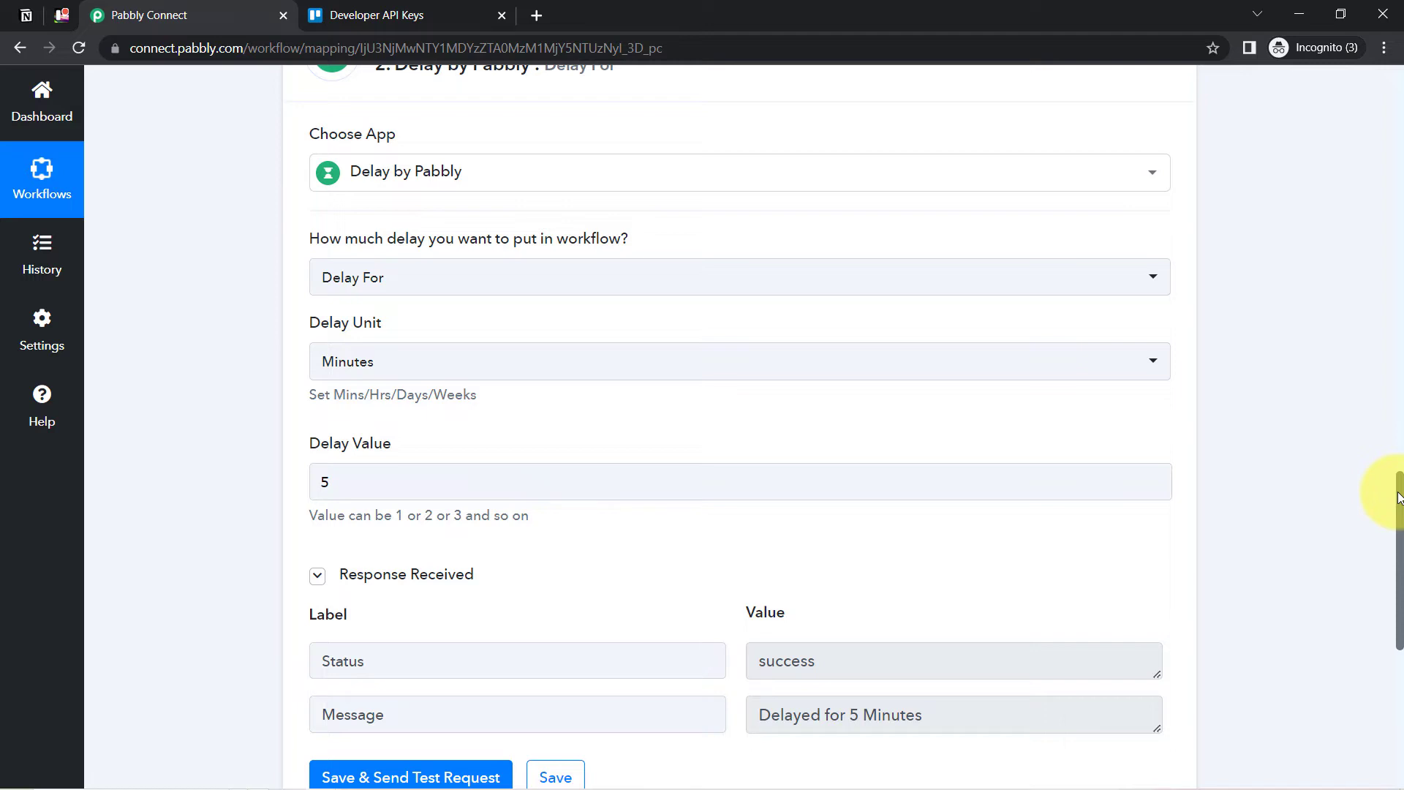
pyautogui.scroll(-3, 1399, 498)
pyautogui.moveTo(780, 497); pyautogui.dragTo(917, 498)
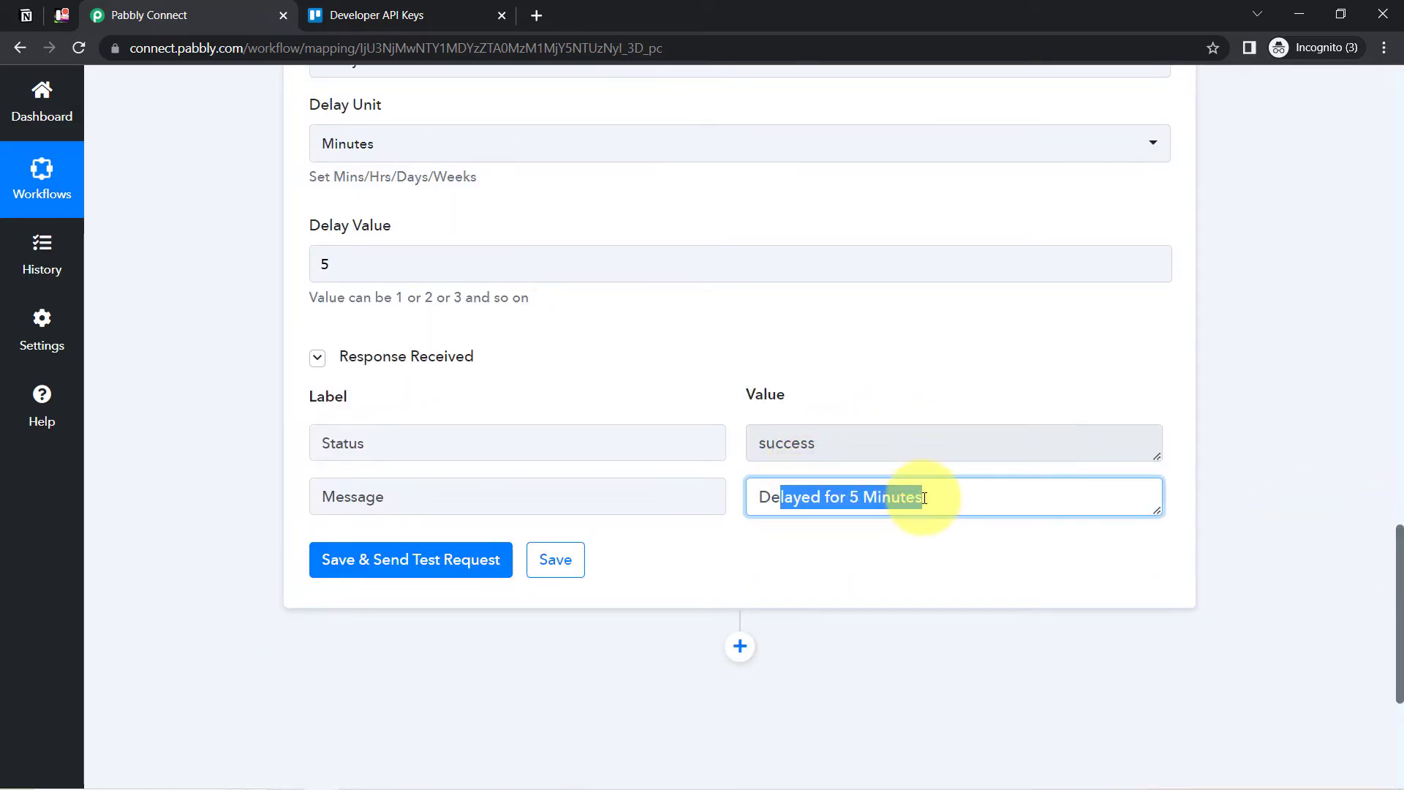
# Switch to the open Trello card and correct "Fins" to "Find" in its title.
pyautogui.click(60, 24)
pyautogui.click(435, 417)
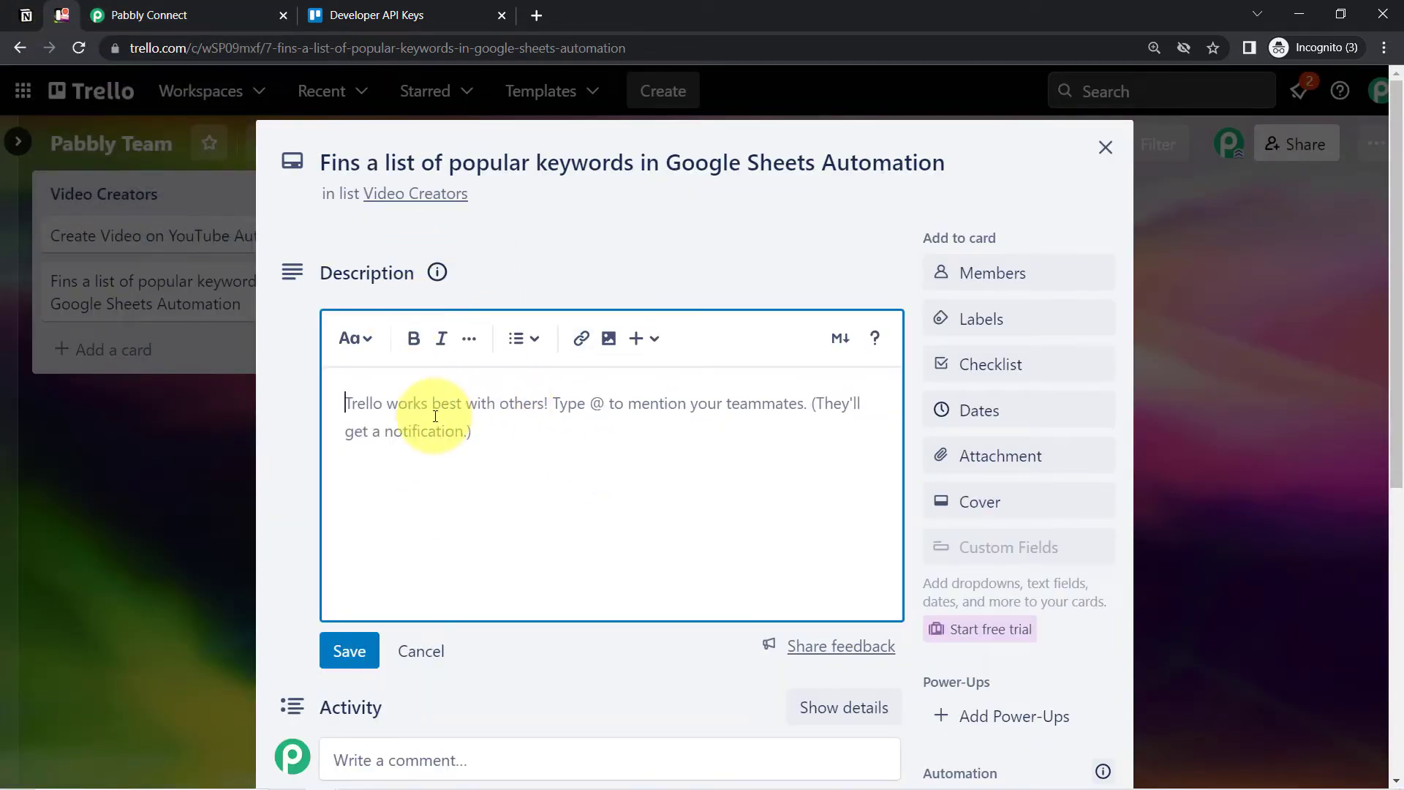
pyautogui.click(360, 164)
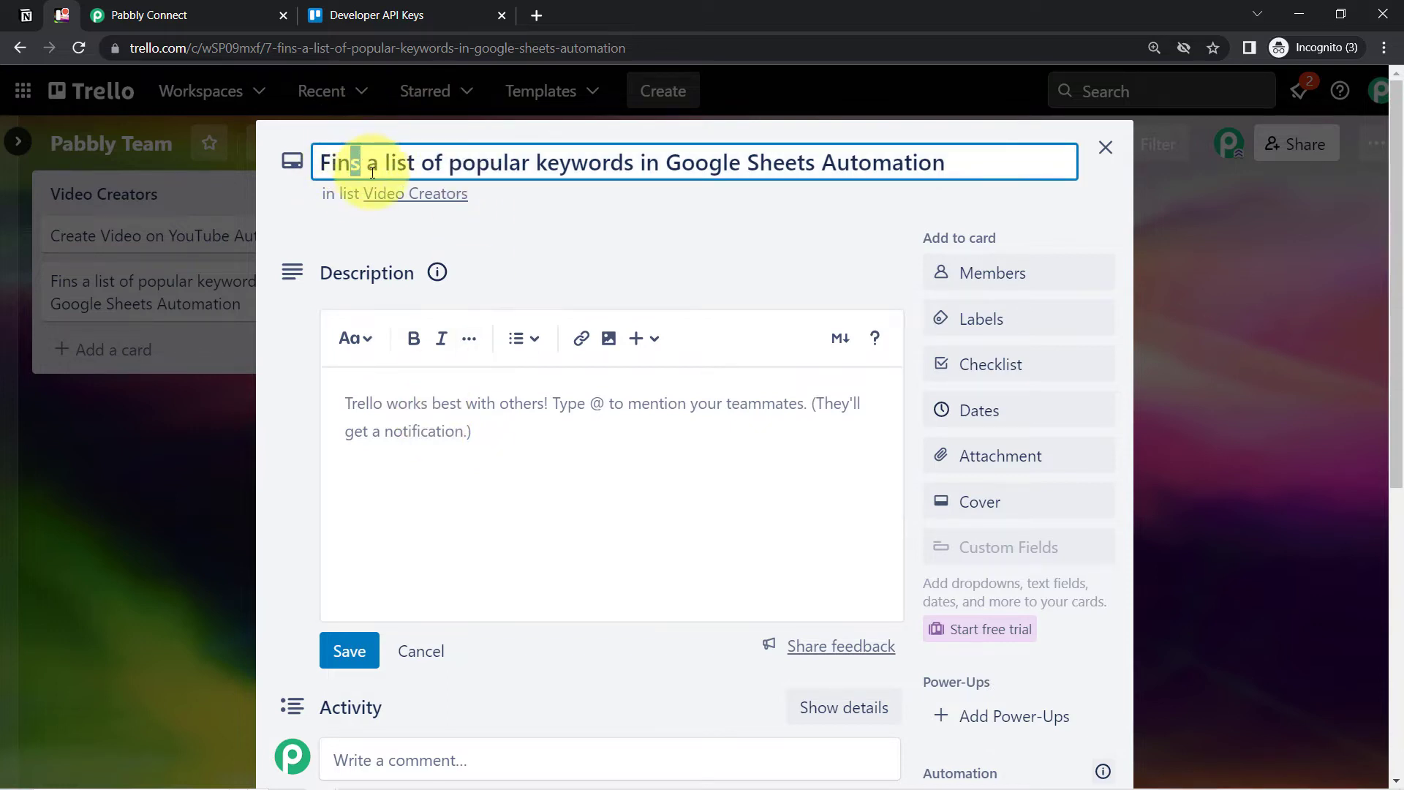
pyautogui.write('d')
pyautogui.click(481, 224)
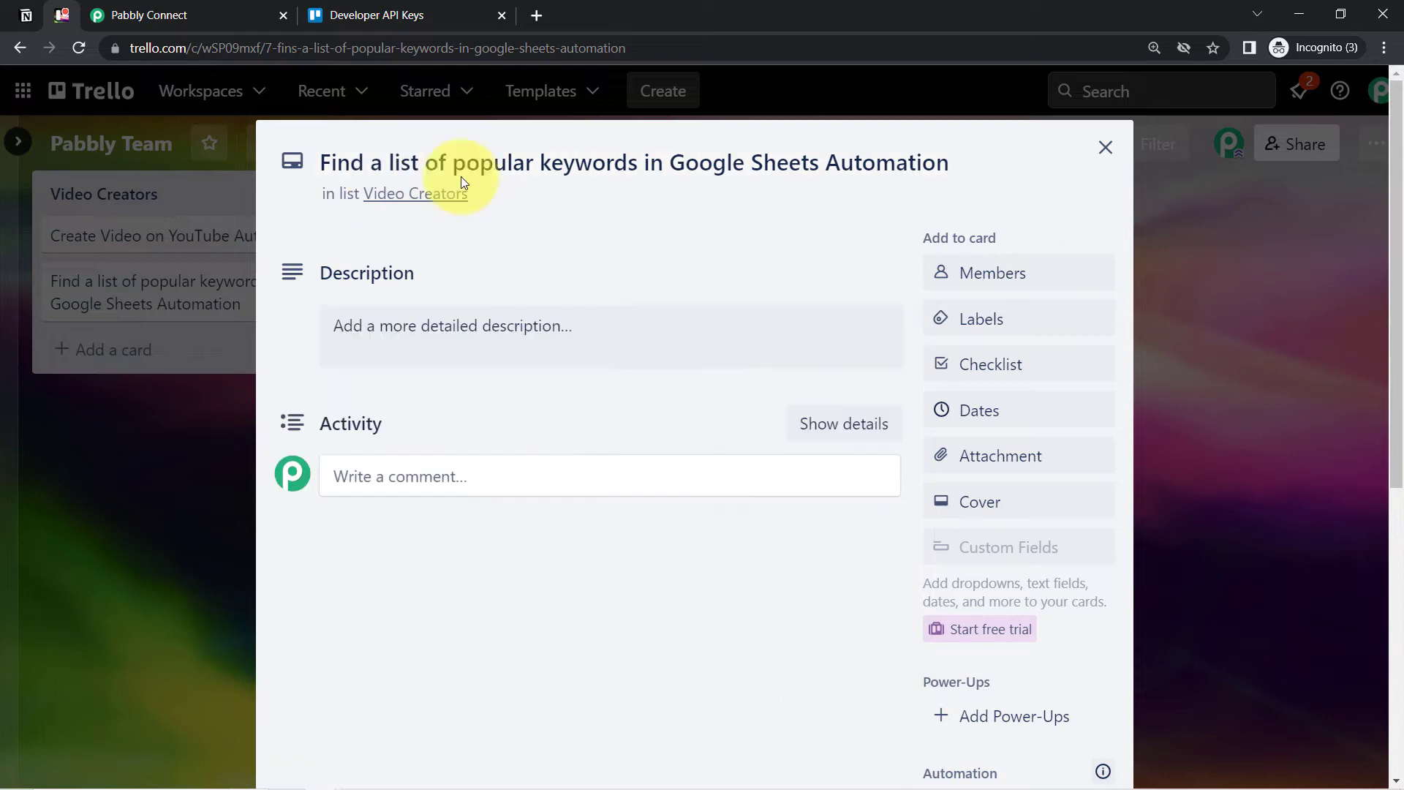
# Return to Pabbly Connect, check the card name captured by the Trello trigger, and start recapturing the webhook response.
pyautogui.click(167, 19)
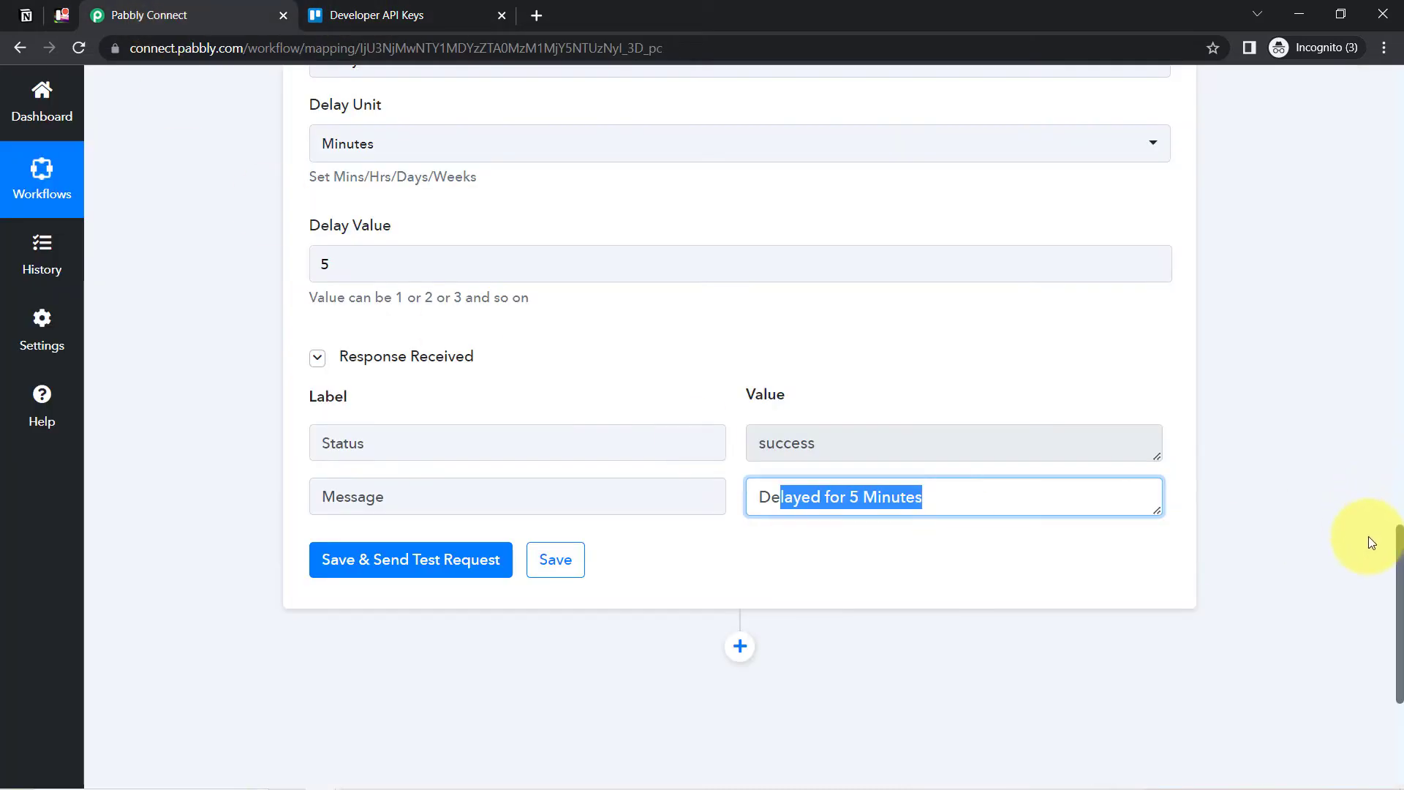
pyautogui.scroll(10, 1399, 558)
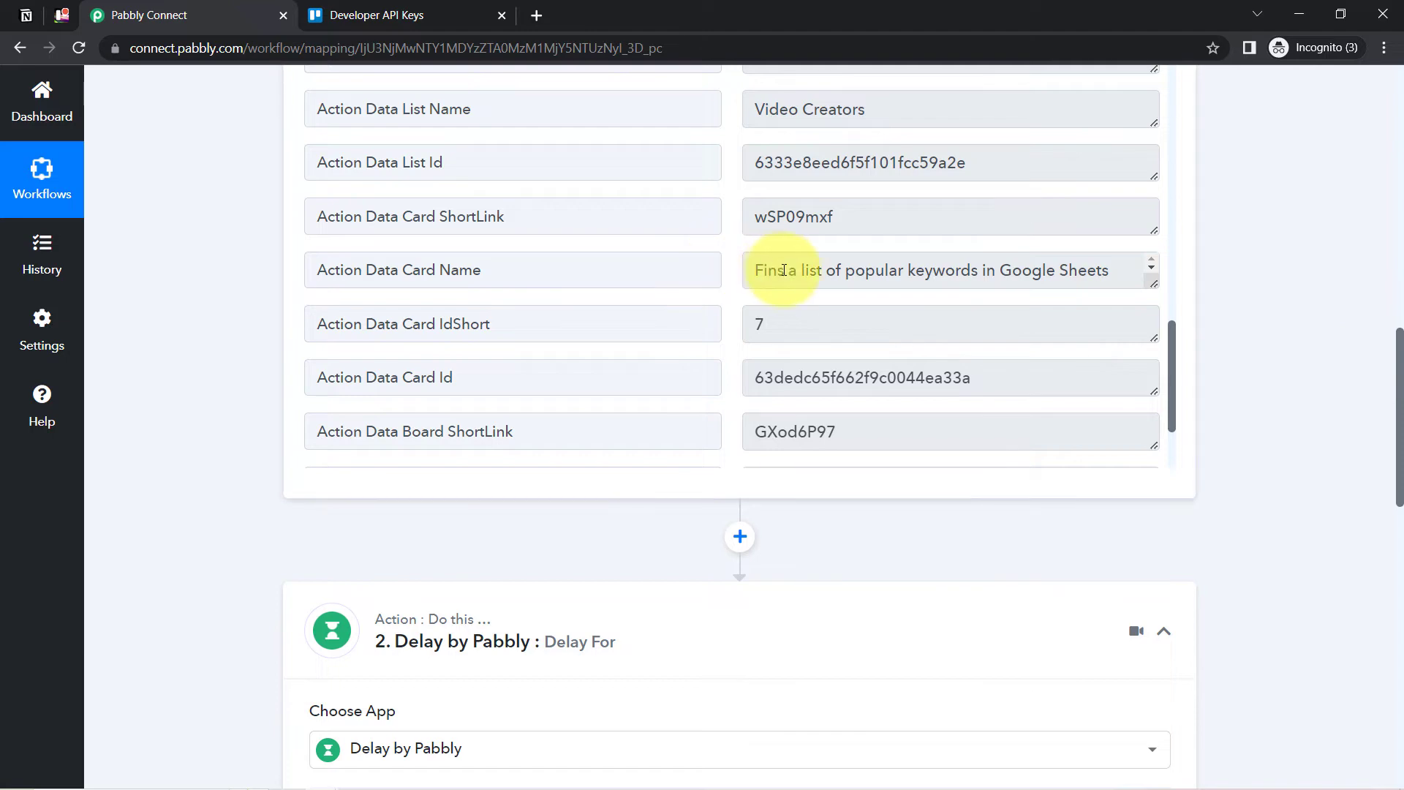
pyautogui.moveTo(785, 270); pyautogui.dragTo(768, 270)
pyautogui.scroll(5, 1400, 409)
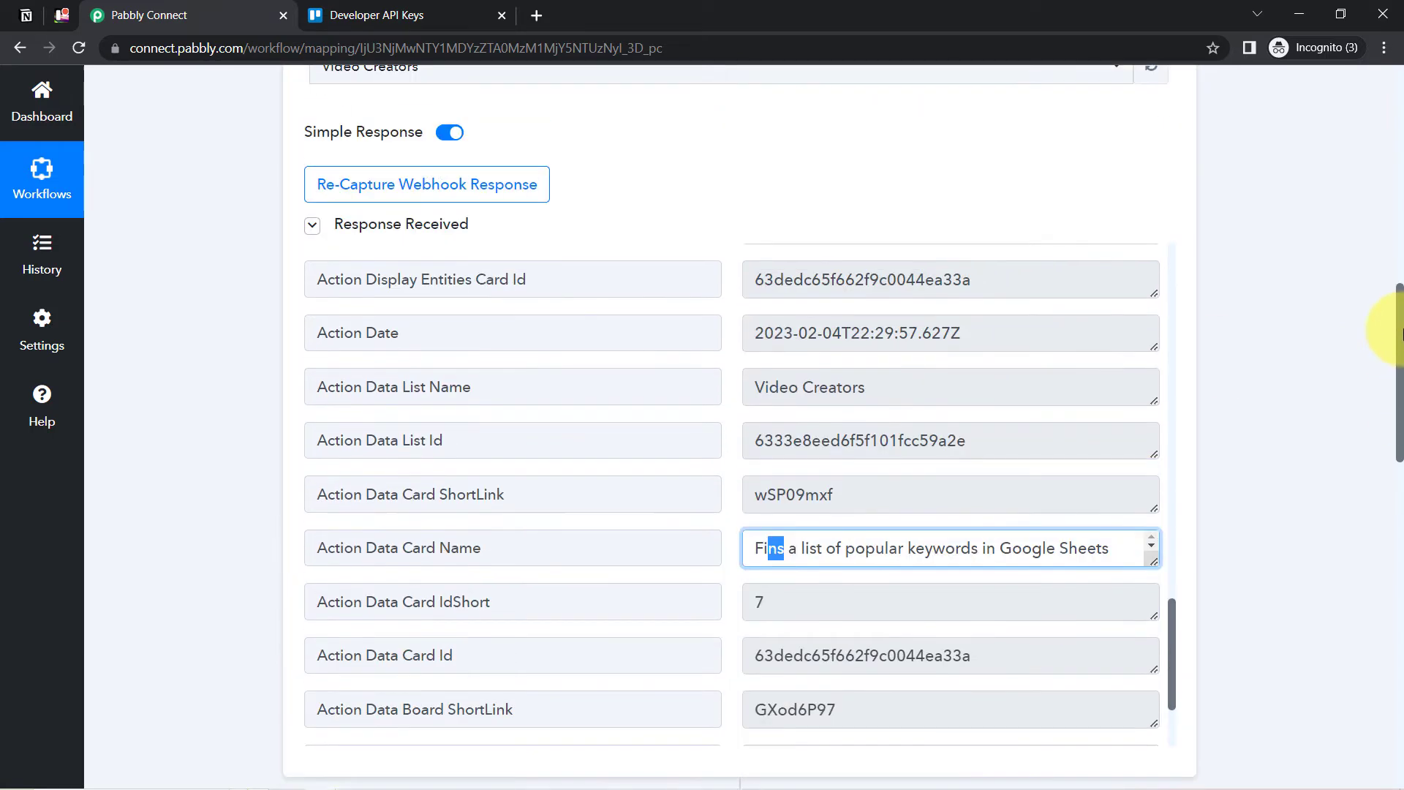
pyautogui.click(370, 223)
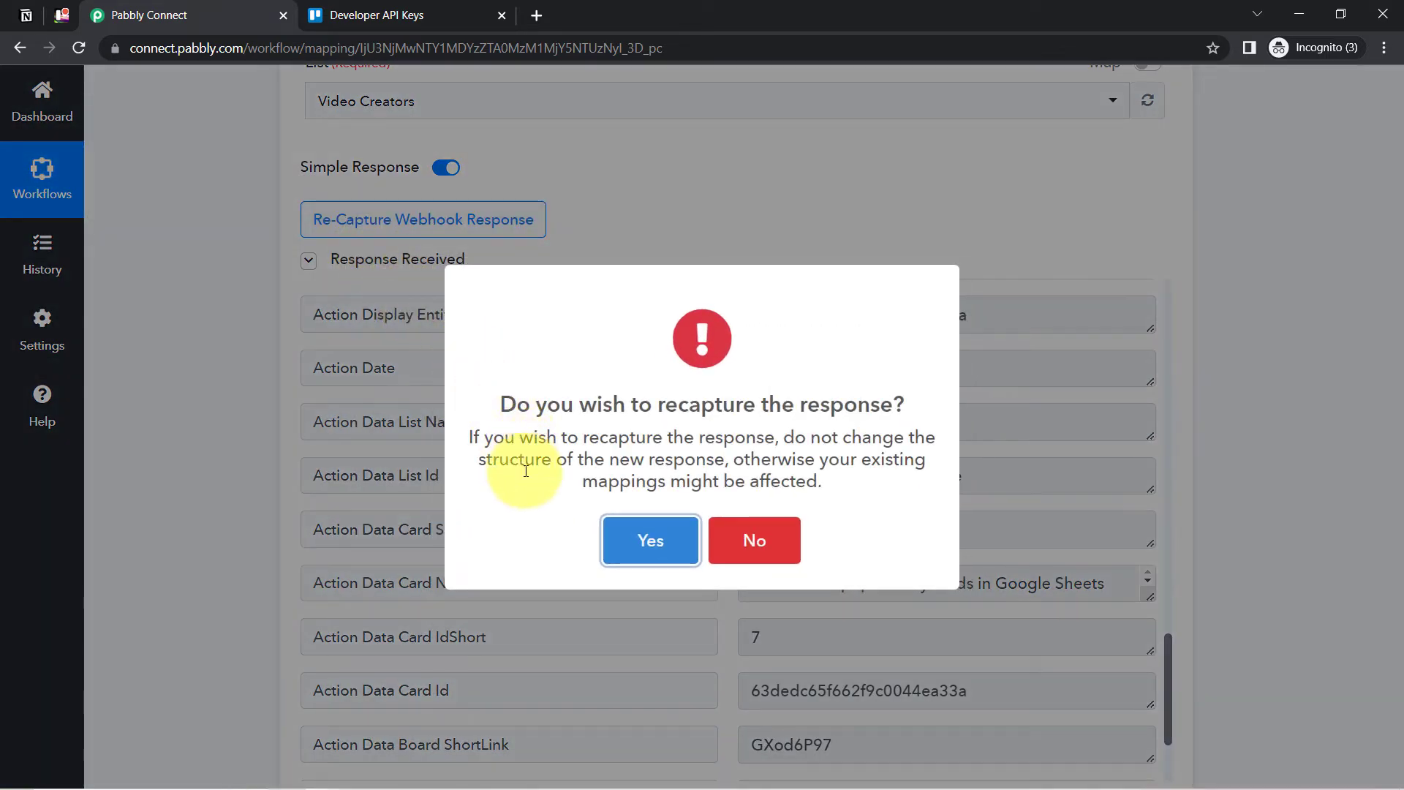
pyautogui.click(631, 537)
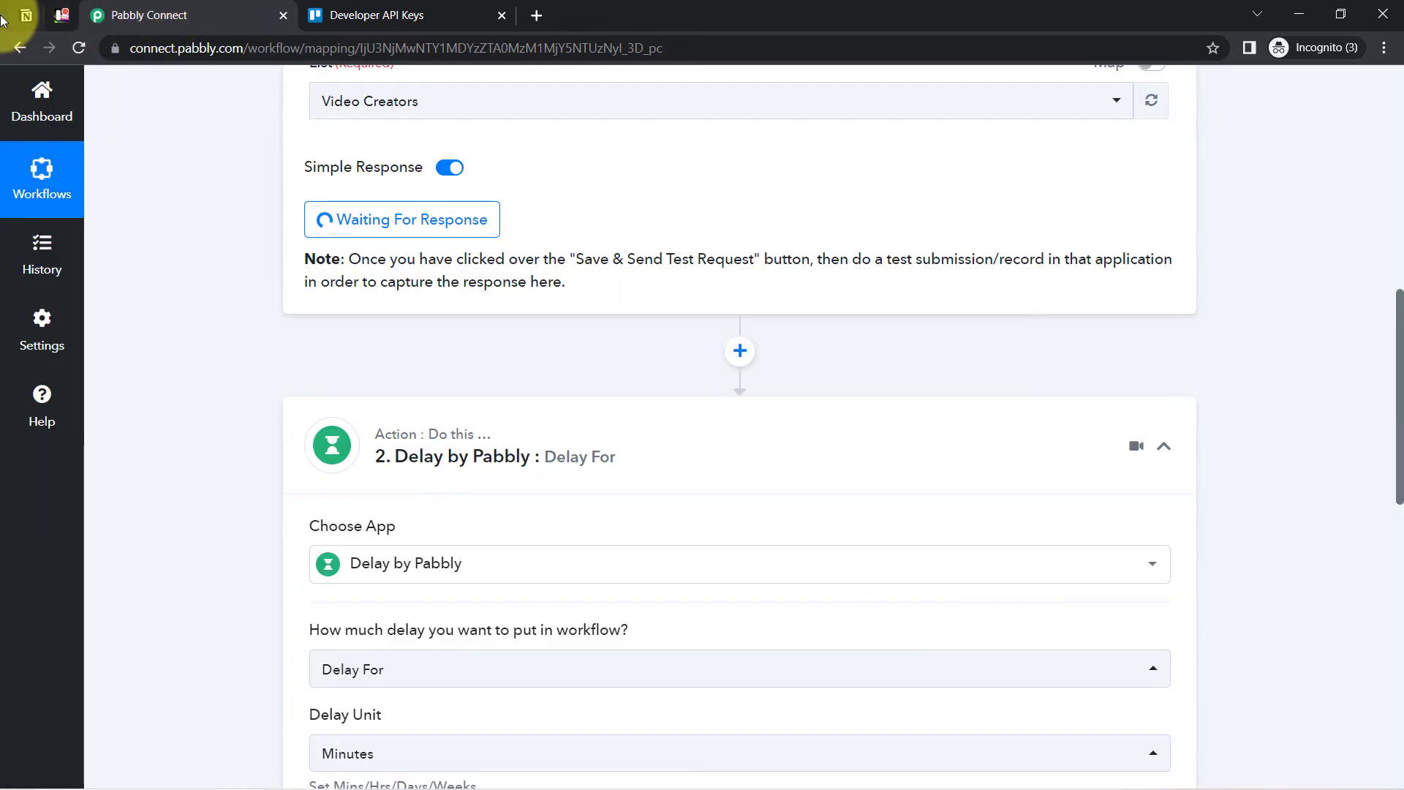
# Reuse the Trello card's title to add a Video Creators card named "Find a list of popular keywords on Google Sheets Automation topic for the video creators".
pyautogui.click(61, 14)
pyautogui.click(383, 157)
pyautogui.hotkey('ctrl', 'c')
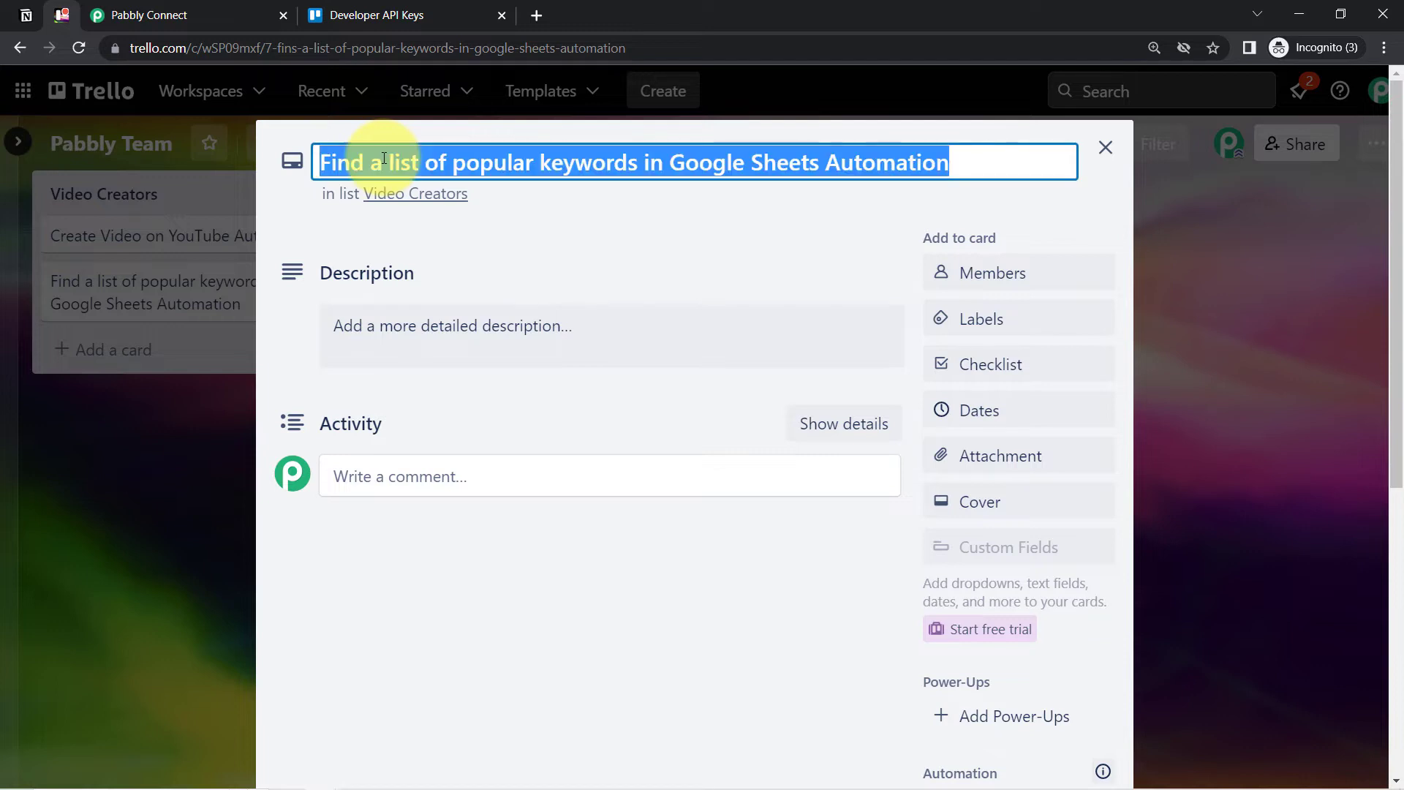
pyautogui.press('BackSpace')
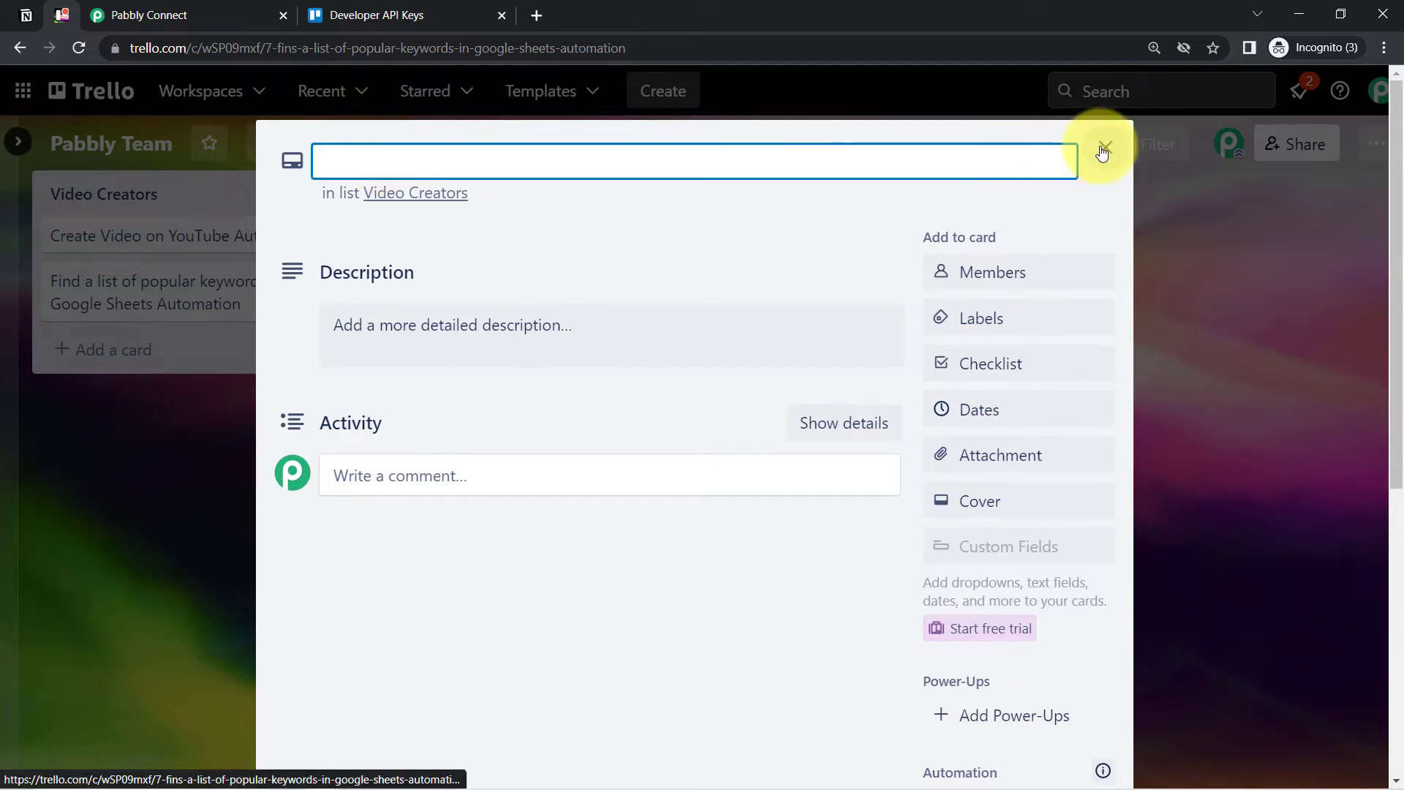
pyautogui.click(1104, 147)
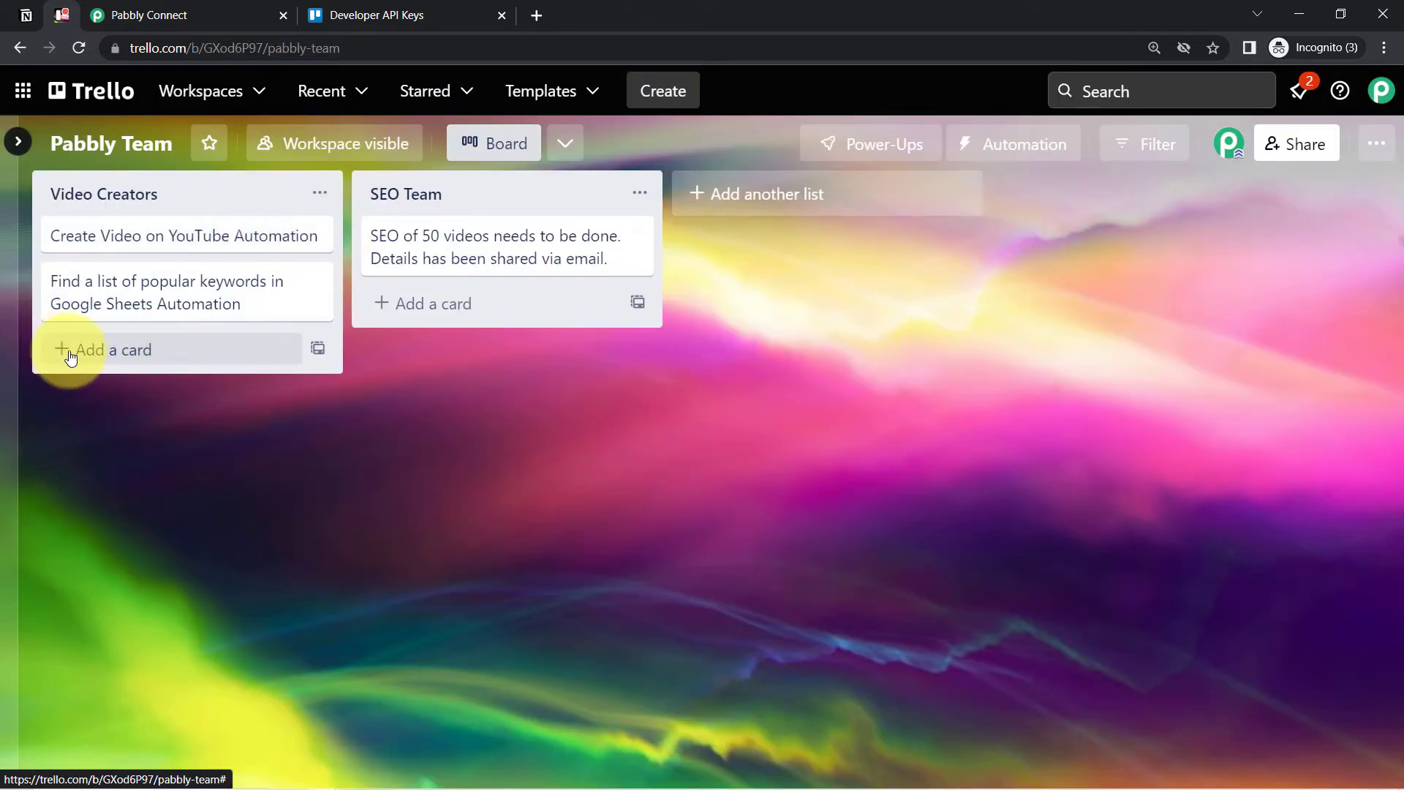
pyautogui.click(69, 353)
pyautogui.hotkey('ctrl', 'v')
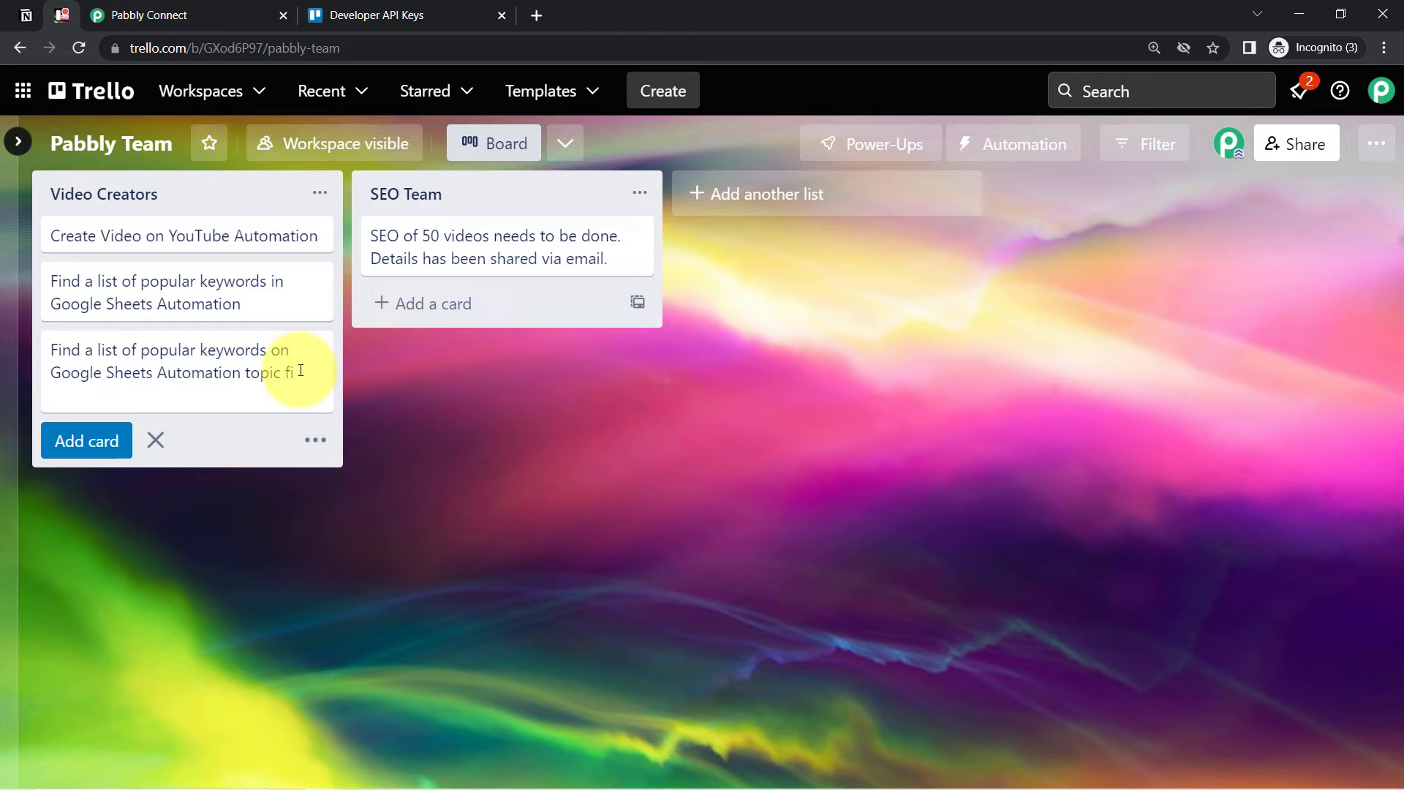
pyautogui.write('he video creators')
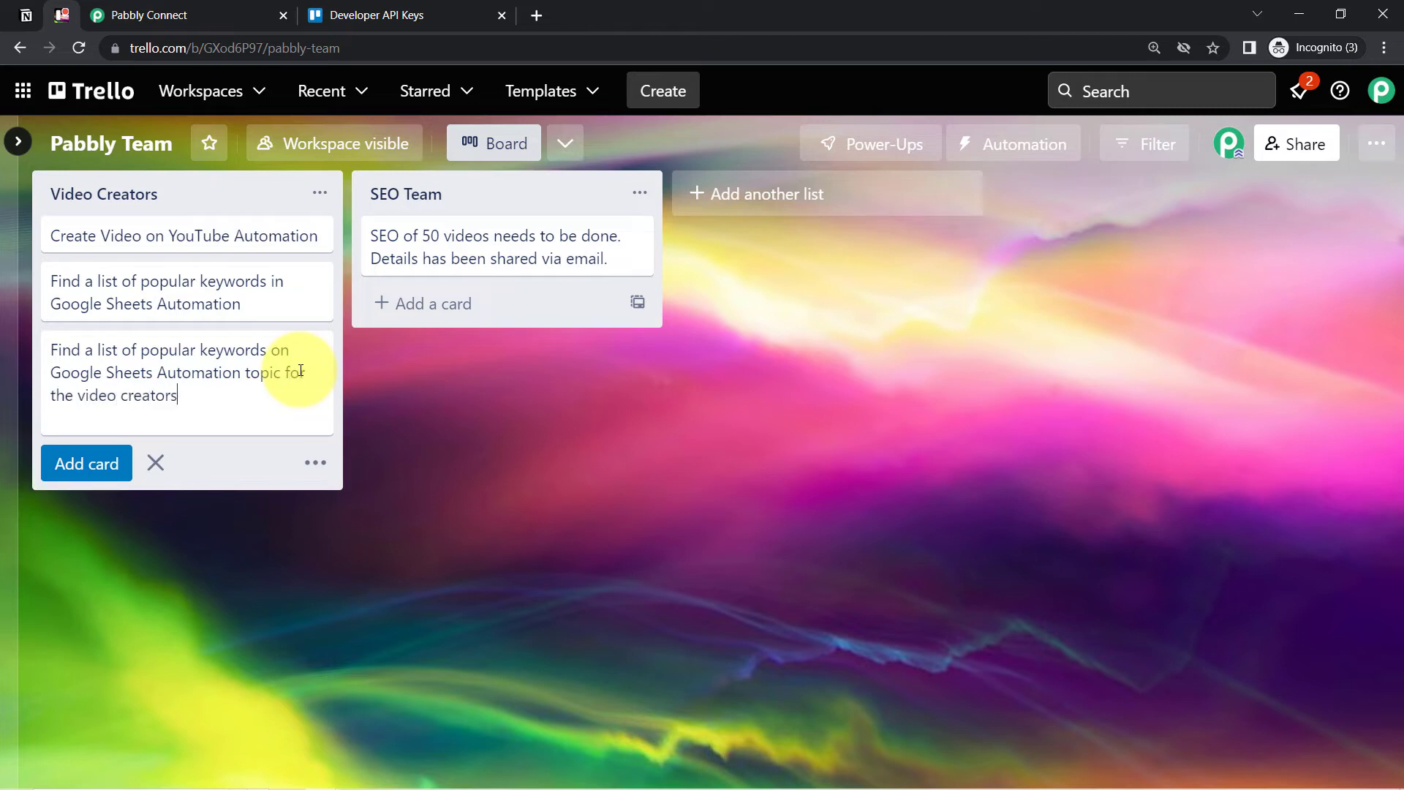
pyautogui.click(78, 476)
# Return to Pabbly Connect, examine the full card name in the recaptured response, and look over the delay step.
pyautogui.click(201, 15)
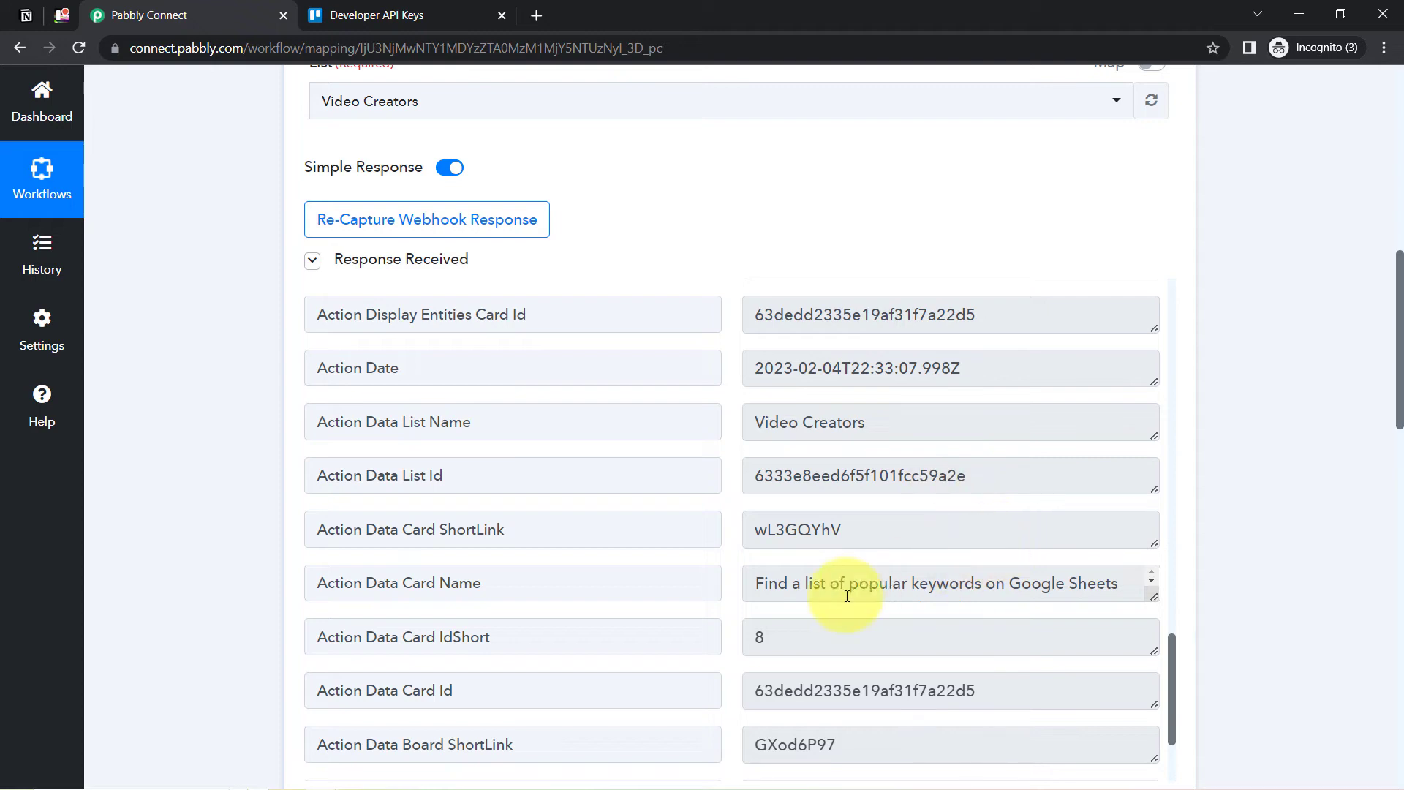
pyautogui.moveTo(1153, 598); pyautogui.dragTo(1156, 665)
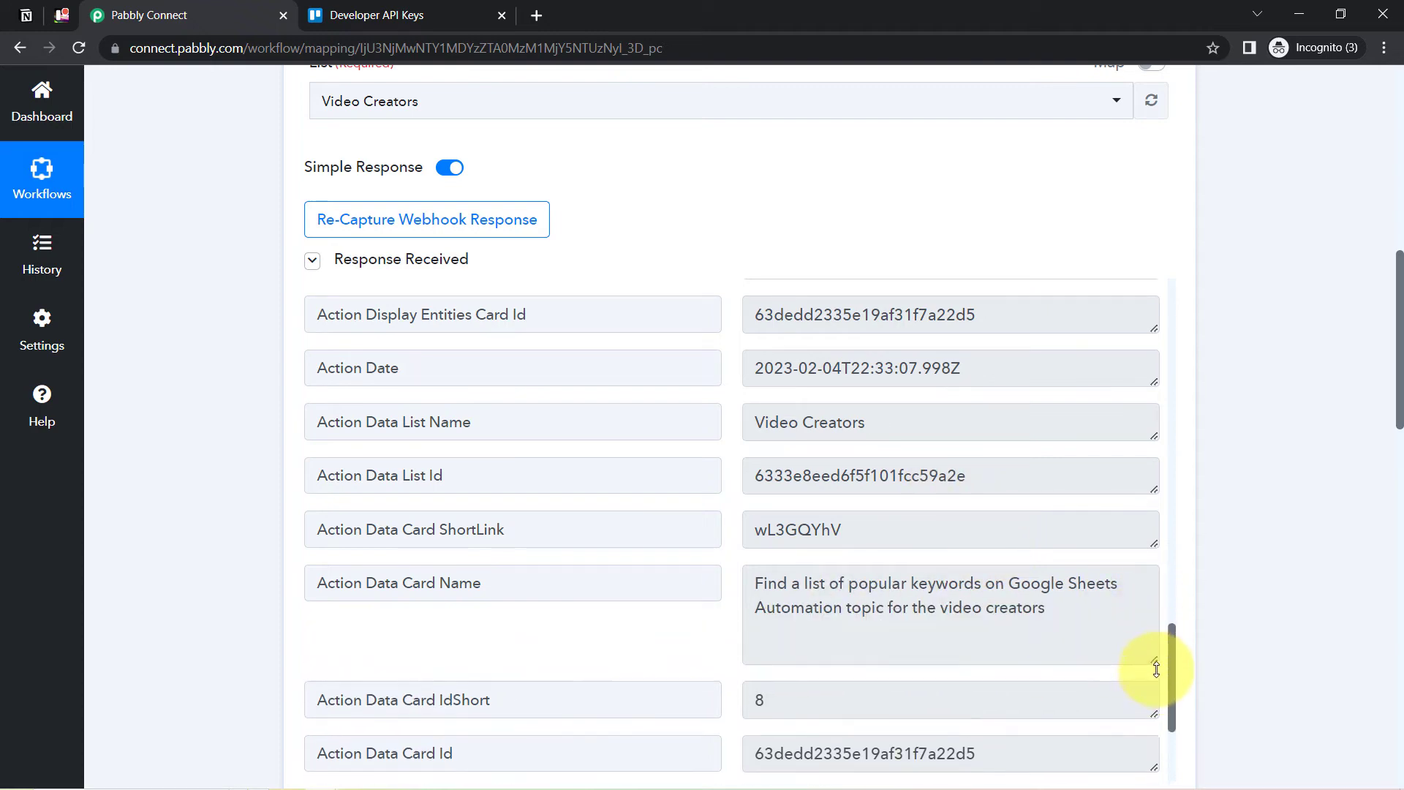
pyautogui.tripleClick(1018, 583)
pyautogui.moveTo(1400, 363); pyautogui.dragTo(1399, 539)
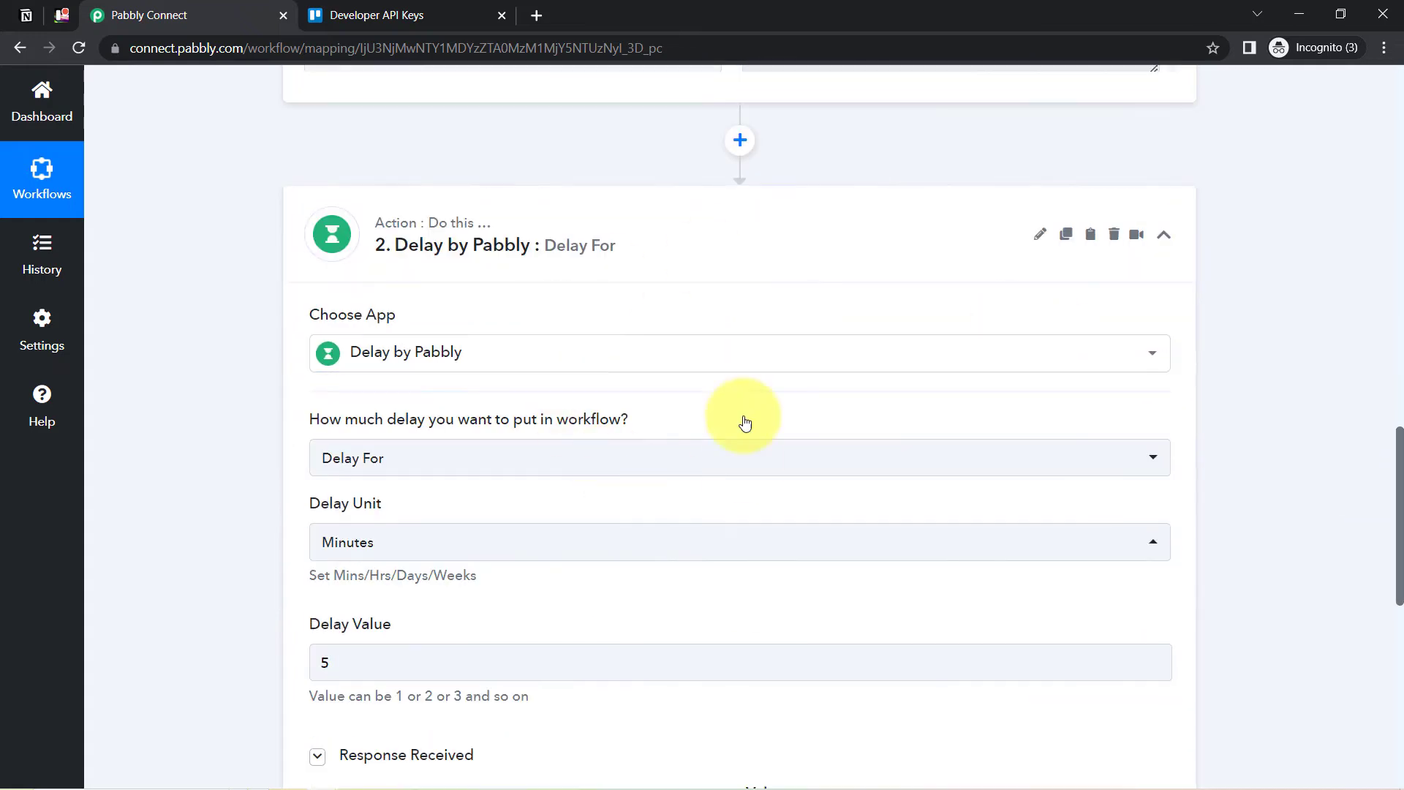
pyautogui.moveTo(1400, 470); pyautogui.dragTo(1394, 541)
# Go back to Trello, discard the blank card entry, and open the newest keywords card in Video Creators.
pyautogui.click(64, 17)
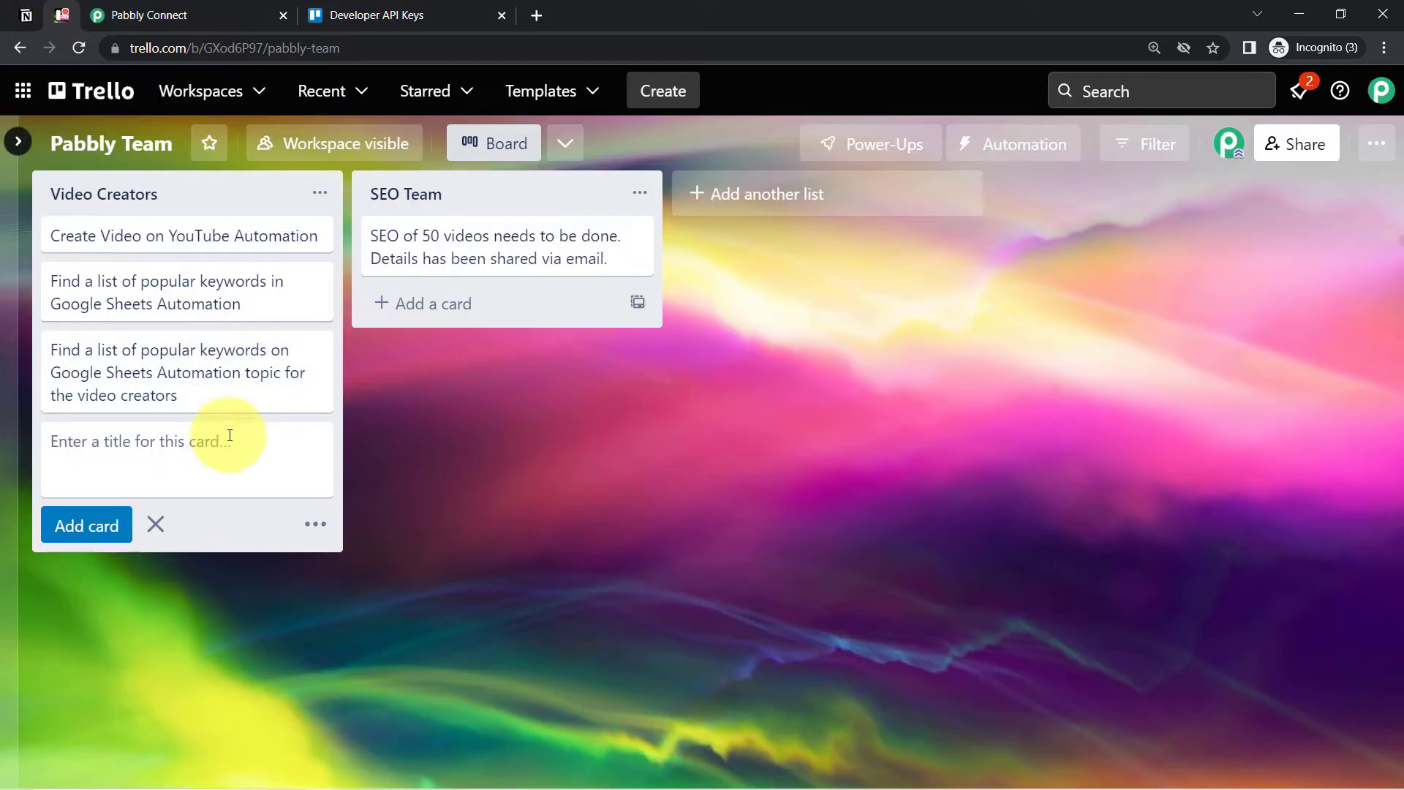
pyautogui.press('Escape')
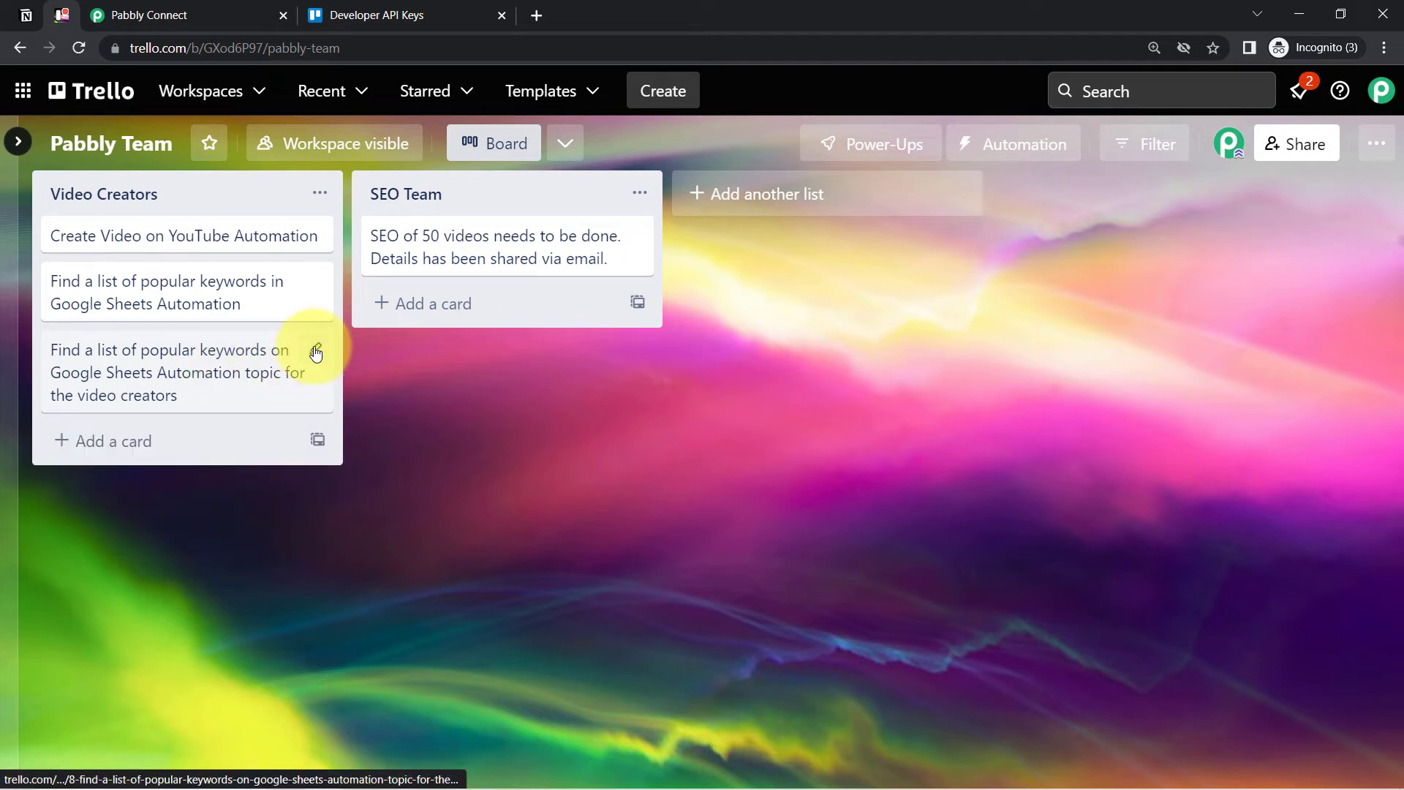
pyautogui.click(316, 352)
pyautogui.click(390, 354)
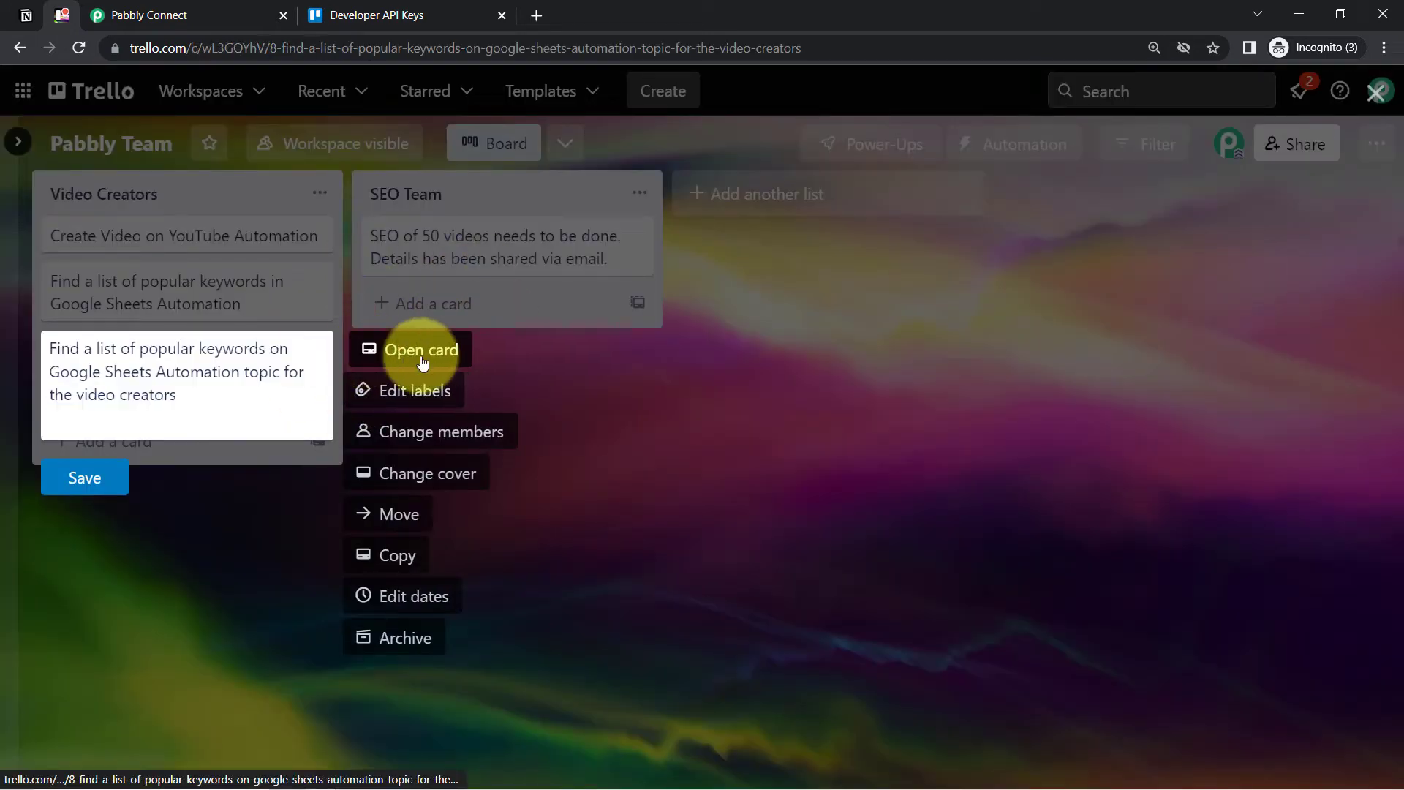
pyautogui.click(405, 352)
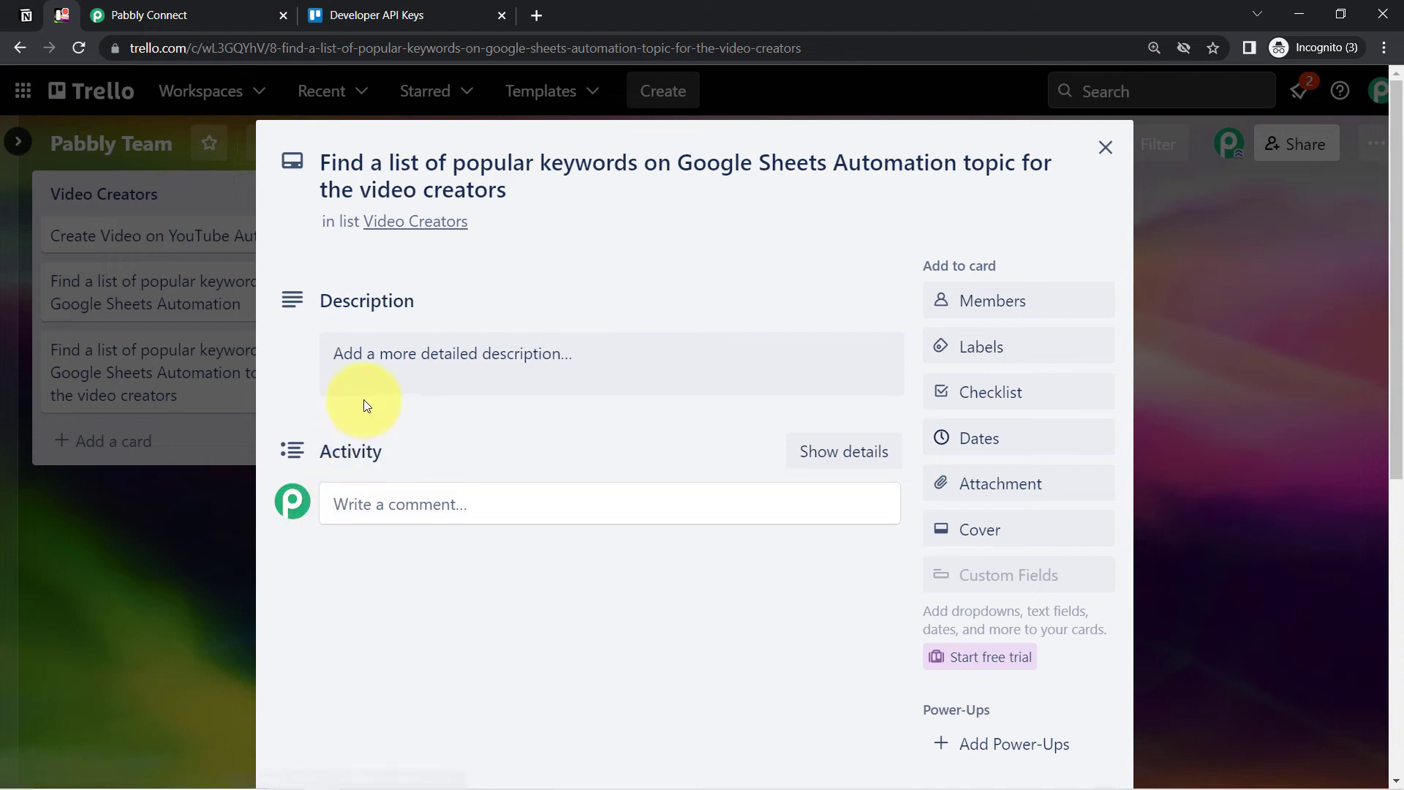
# Save the card description "We need to find out at least 100 popular list of keyword on the topic - Google Sheets Automation".
pyautogui.click(363, 369)
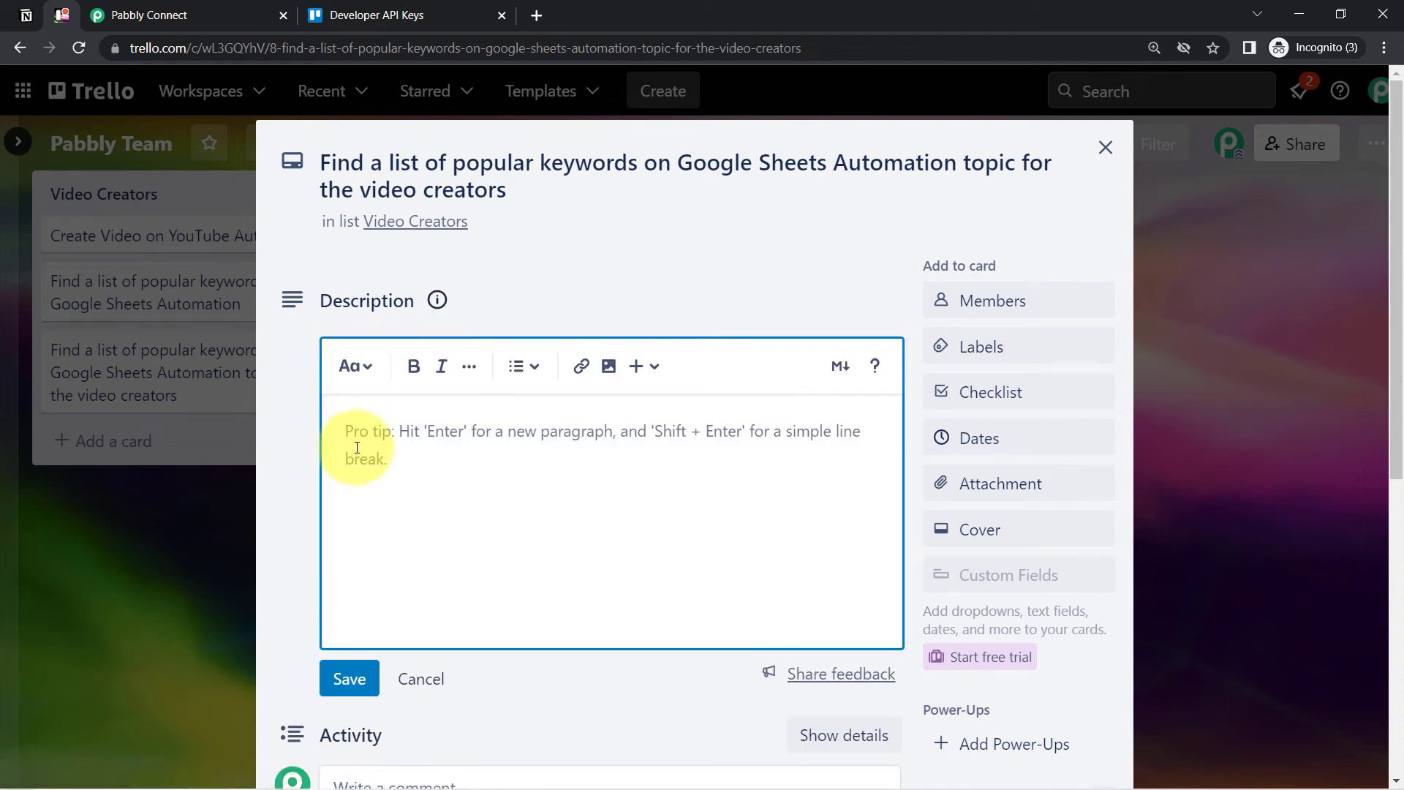
pyautogui.write('W')
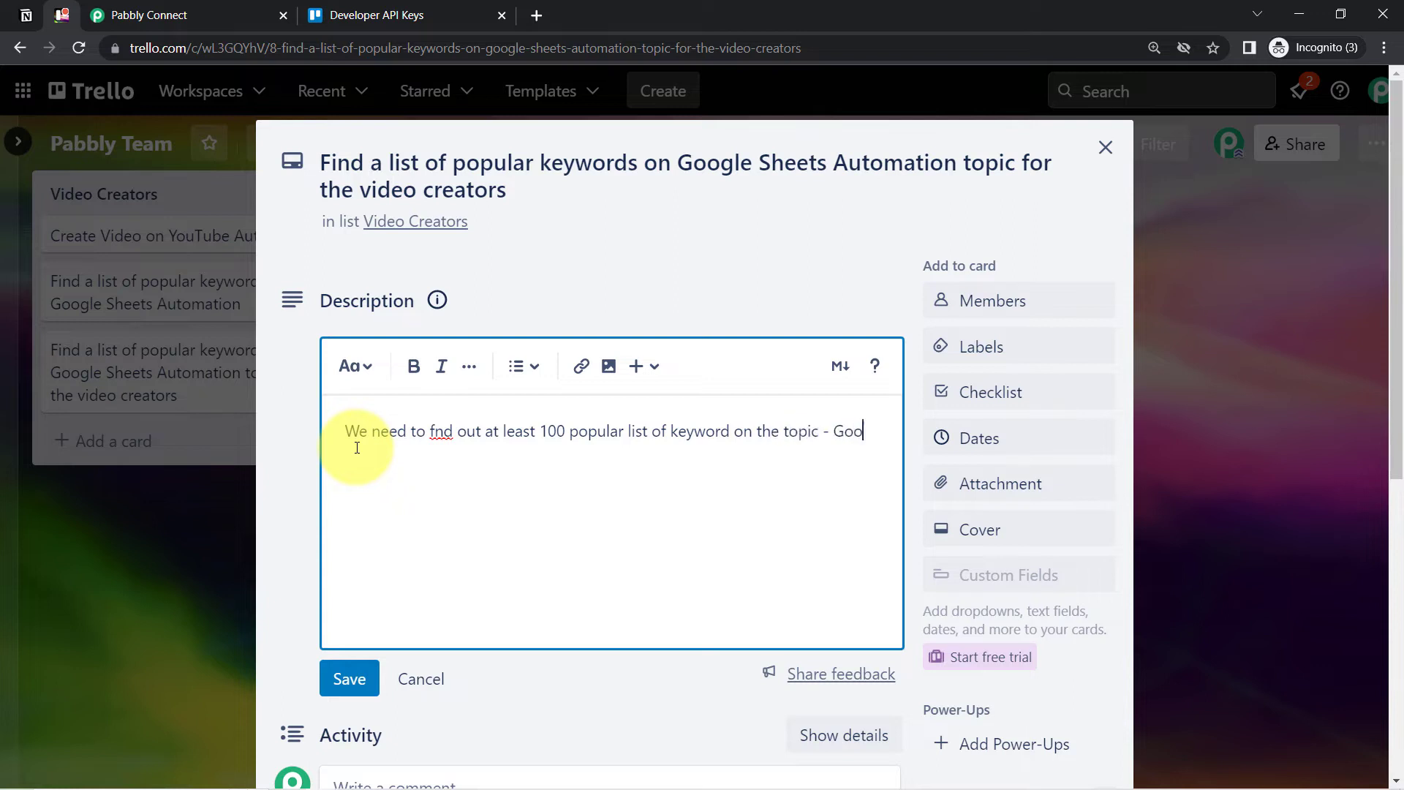
pyautogui.write('e Sheets Automation')
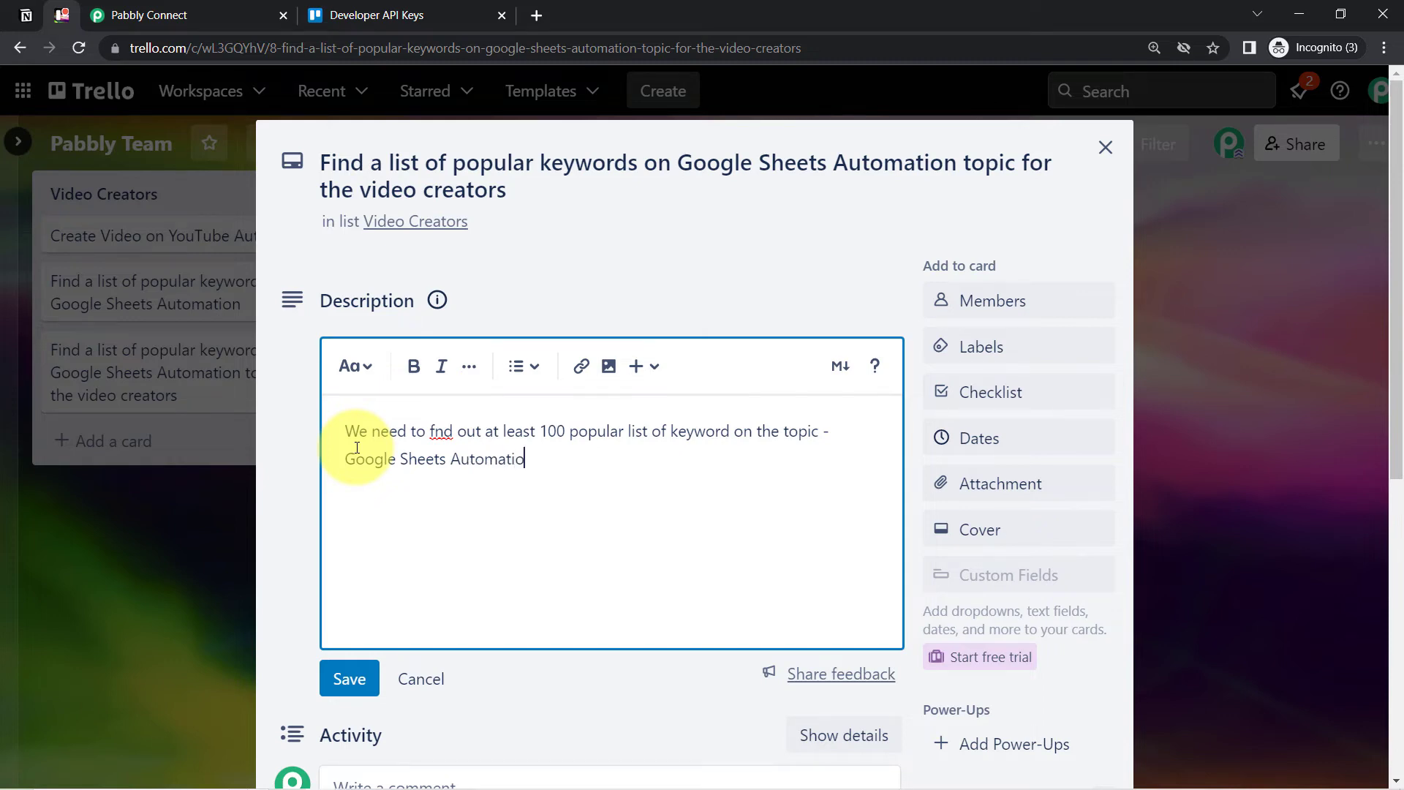
pyautogui.click(434, 432)
pyautogui.write('i')
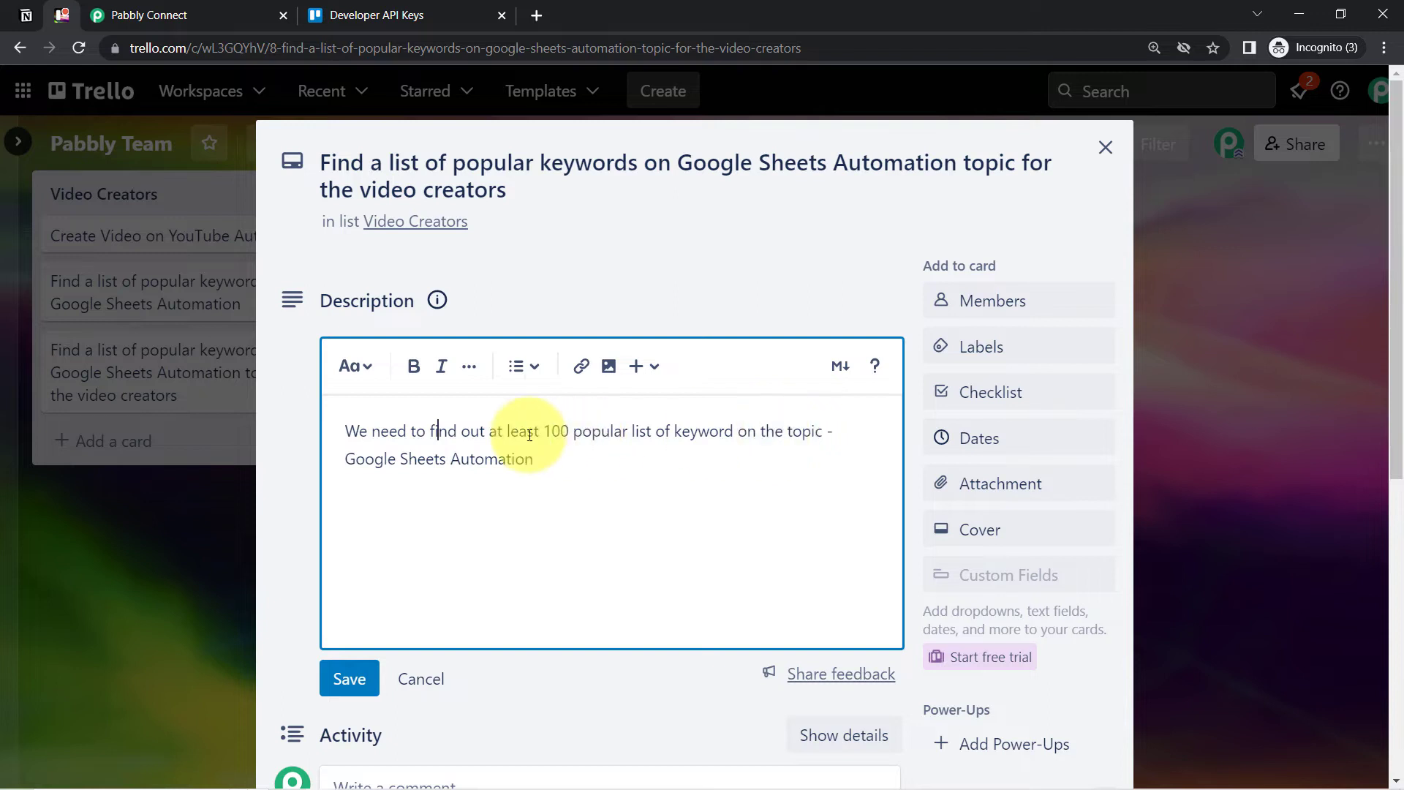
pyautogui.click(352, 677)
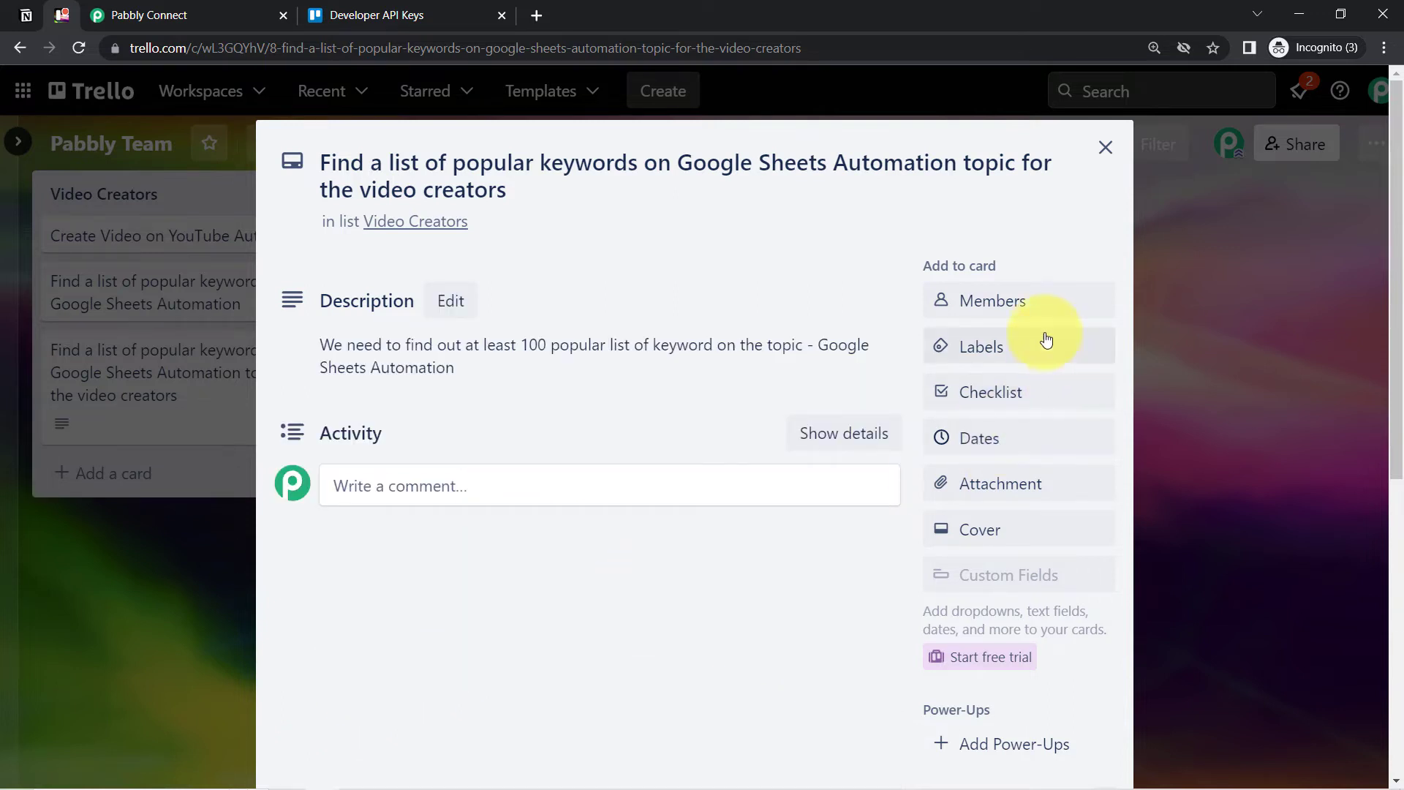
# Assign the board member Pabbly Apps to the open card and close the member selection.
pyautogui.click(997, 305)
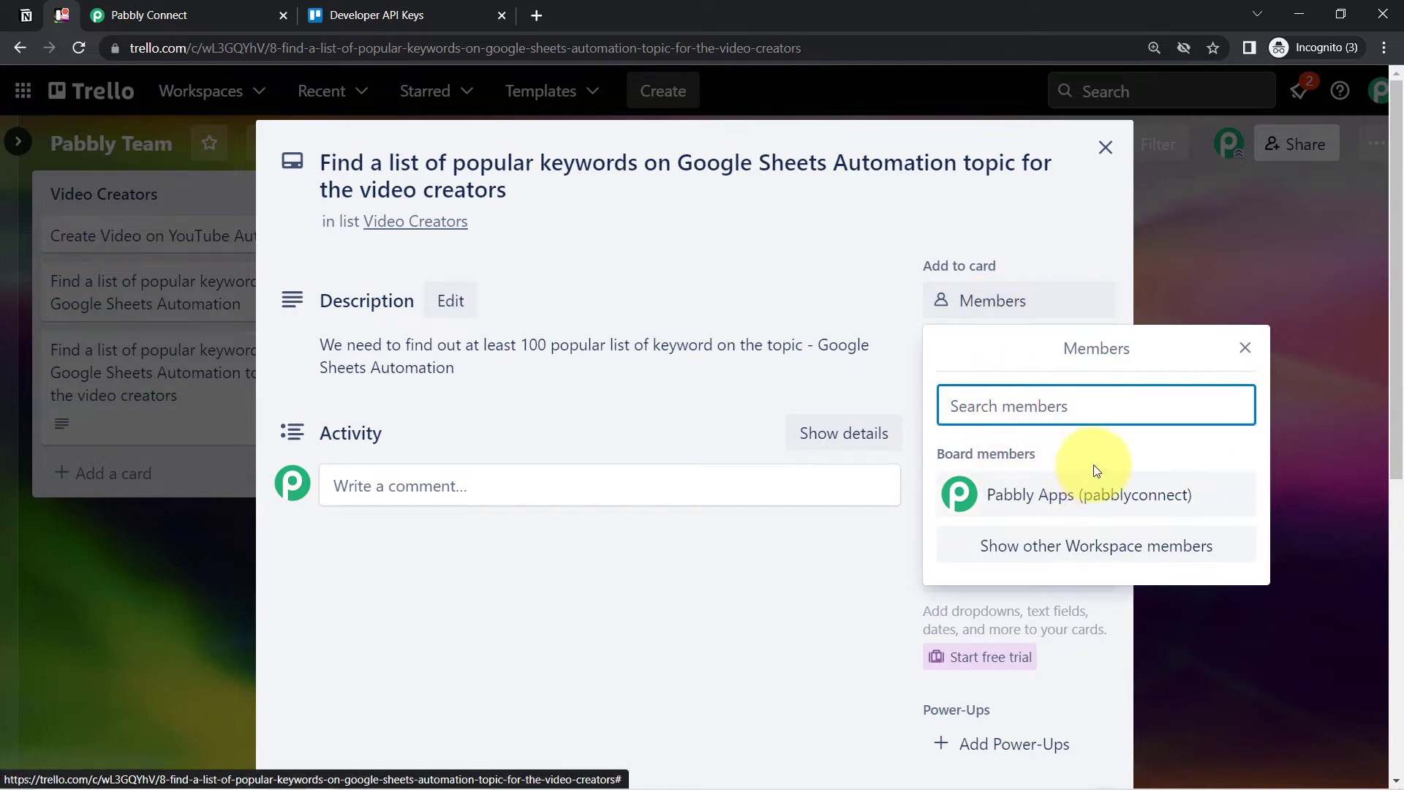
pyautogui.click(1077, 497)
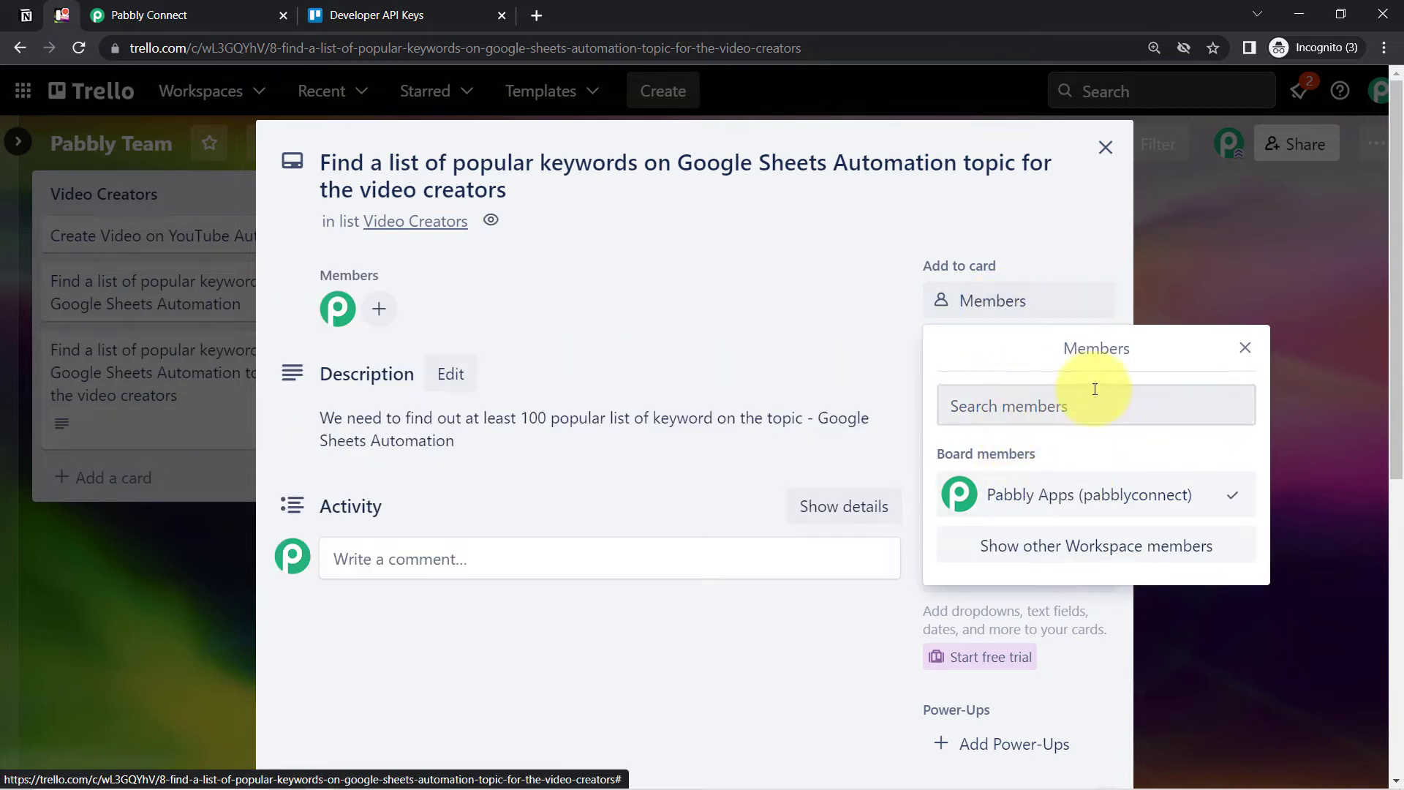
pyautogui.click(797, 344)
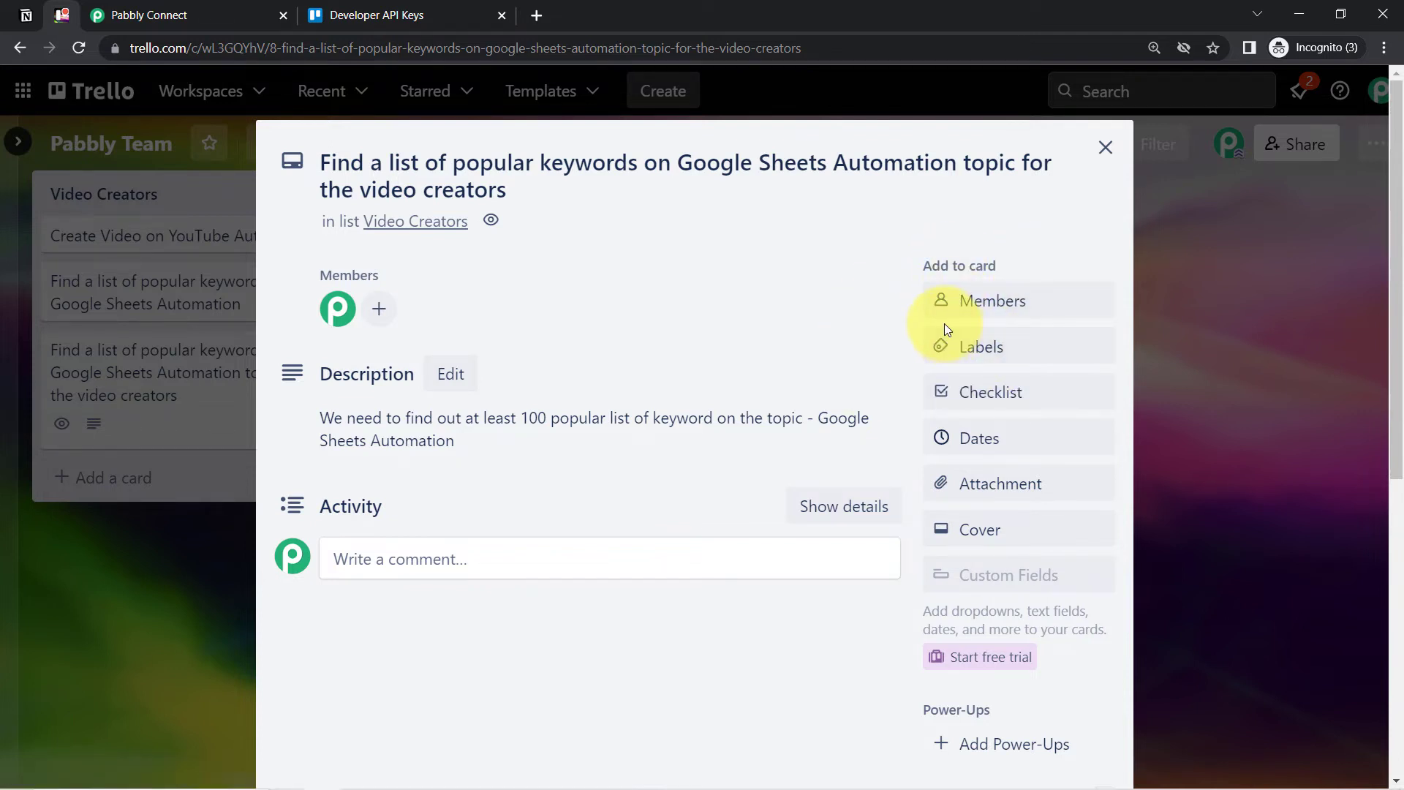
pyautogui.click(977, 441)
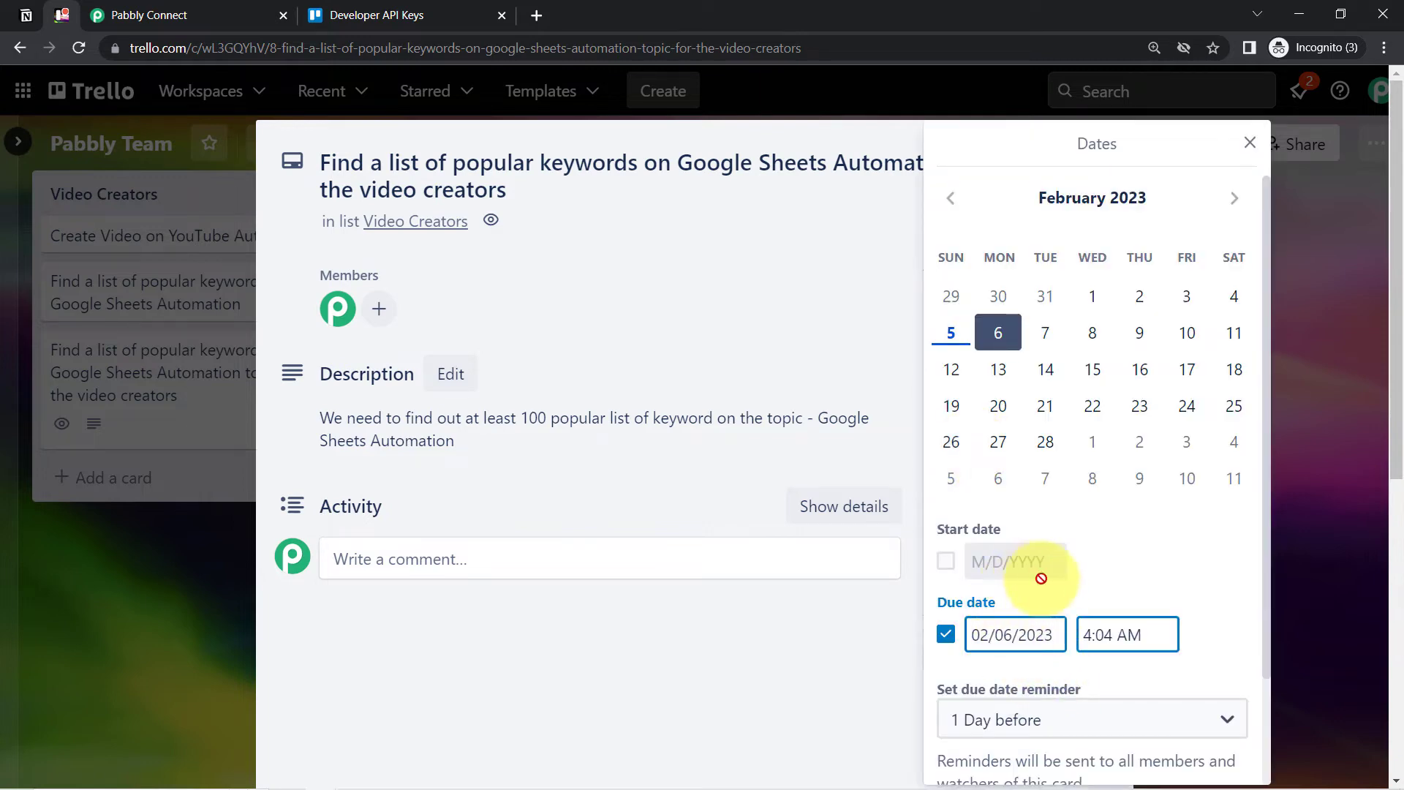
pyautogui.click(1051, 406)
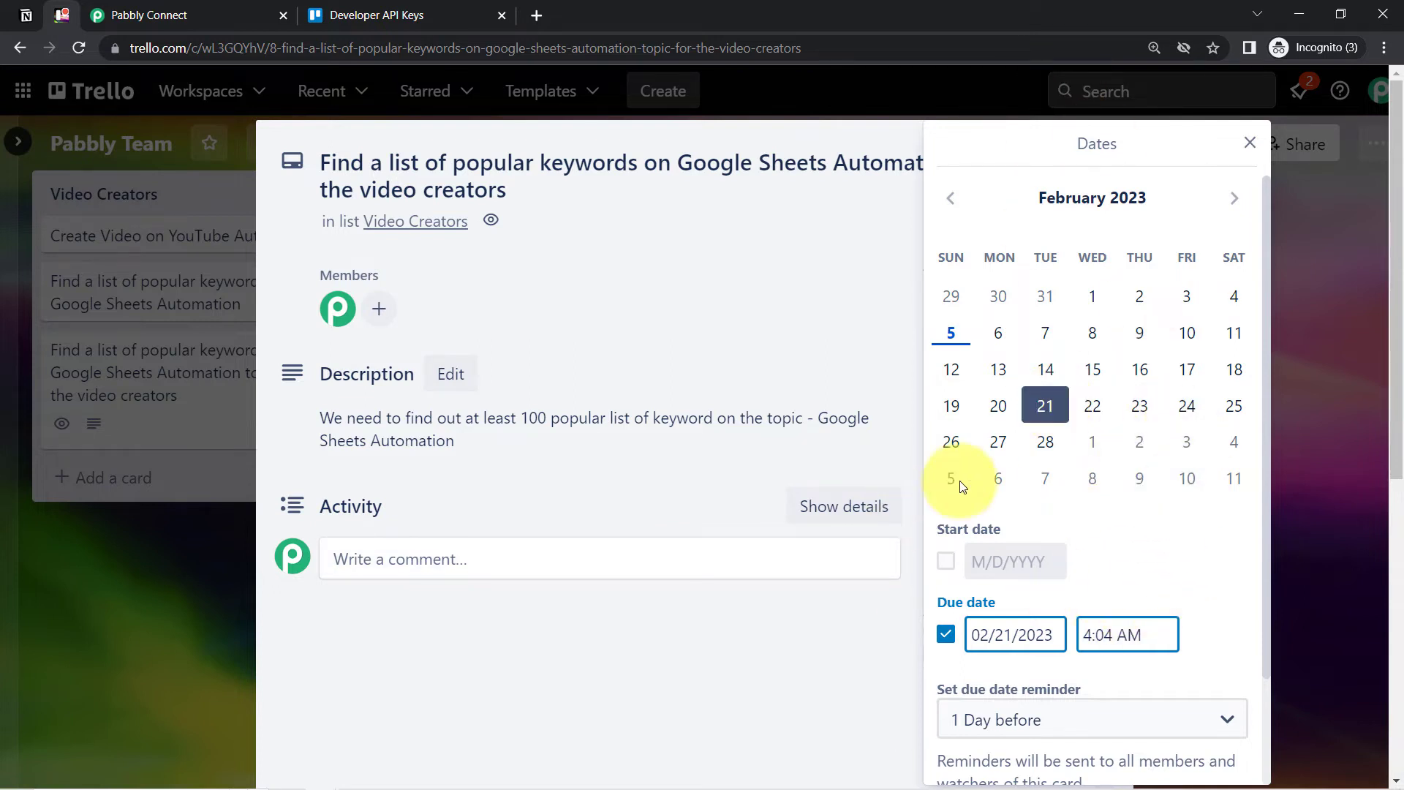
pyautogui.click(1249, 144)
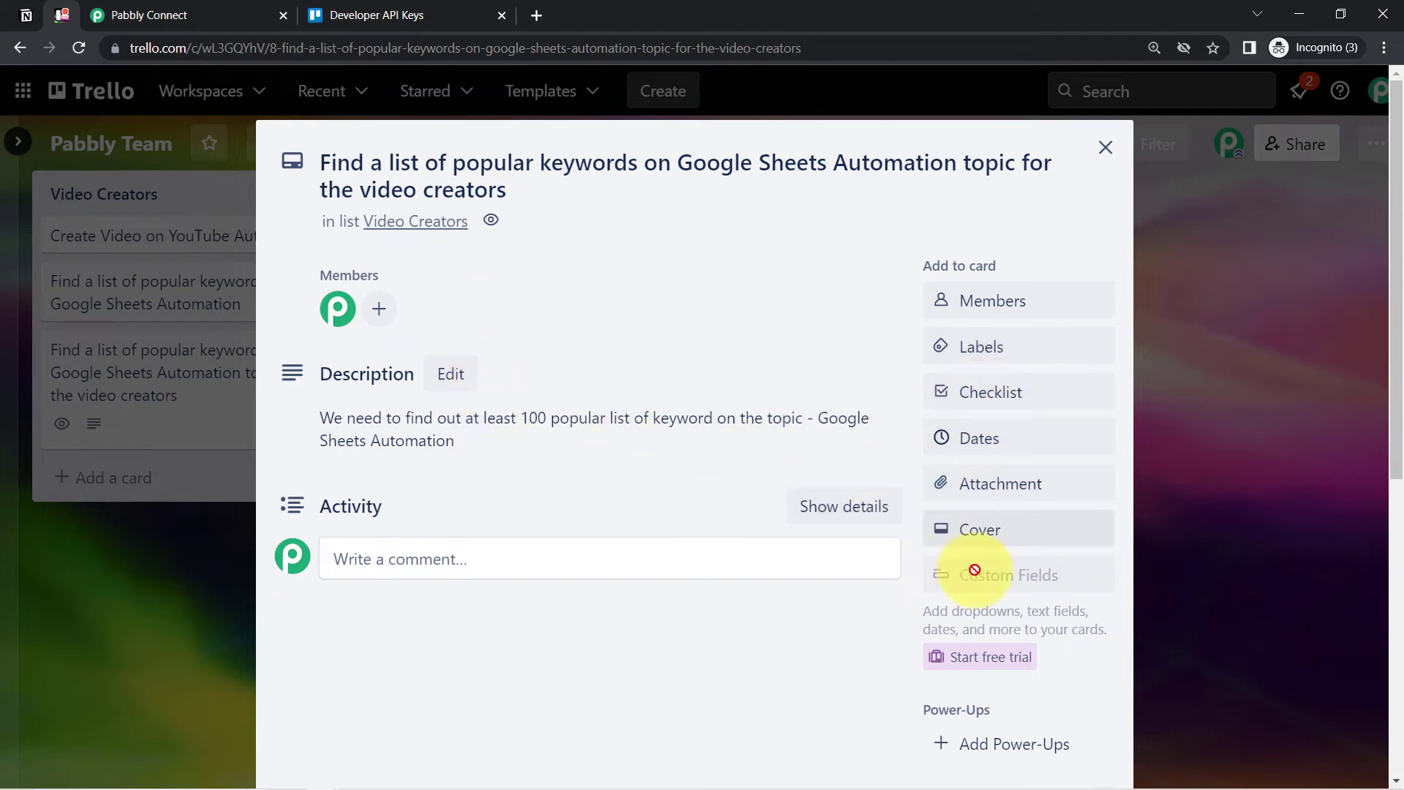
# Set the card's due date to 02/21/2023 at 4:04 AM with a reminder 1 day before, and close the card.
pyautogui.click(972, 438)
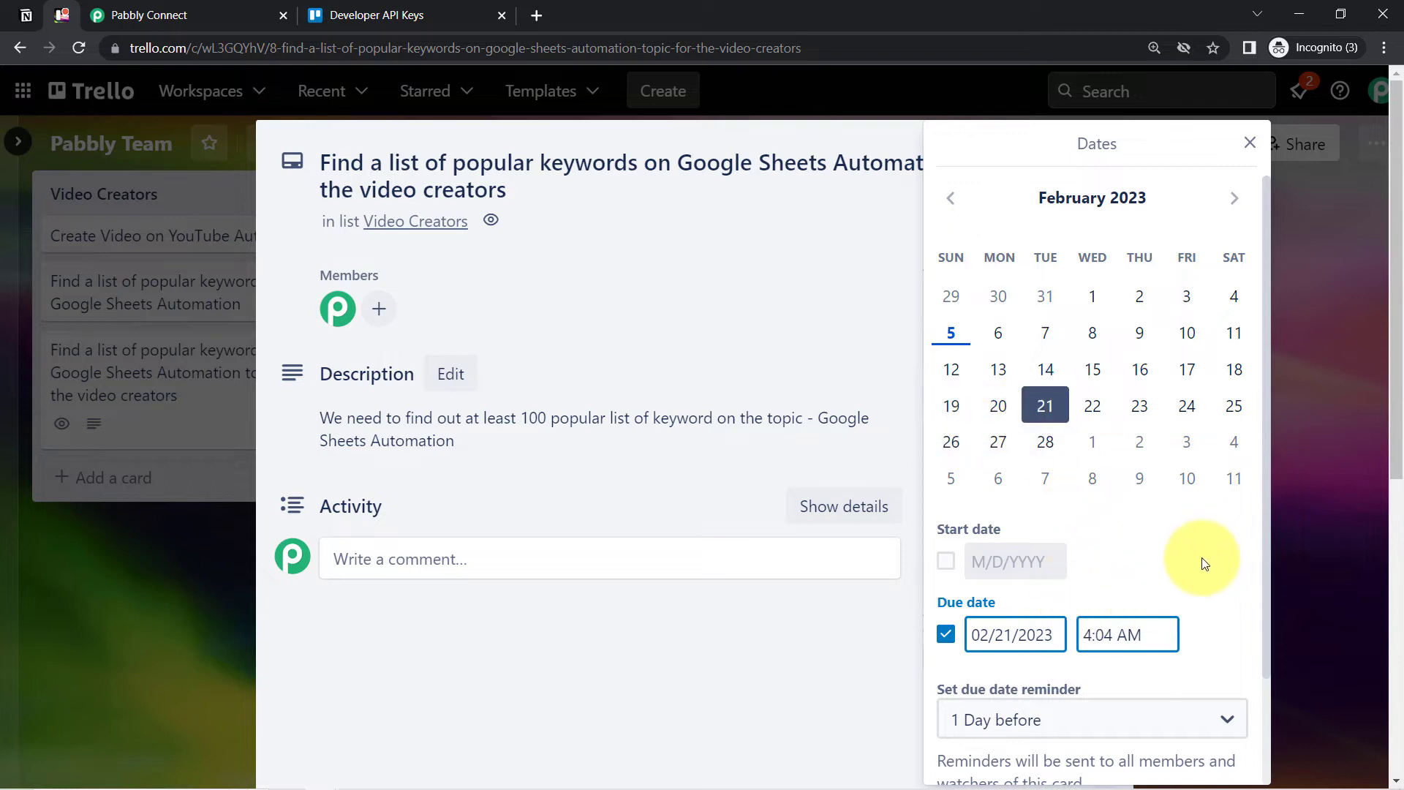
pyautogui.scroll(-1, 1206, 561)
pyautogui.click(1046, 733)
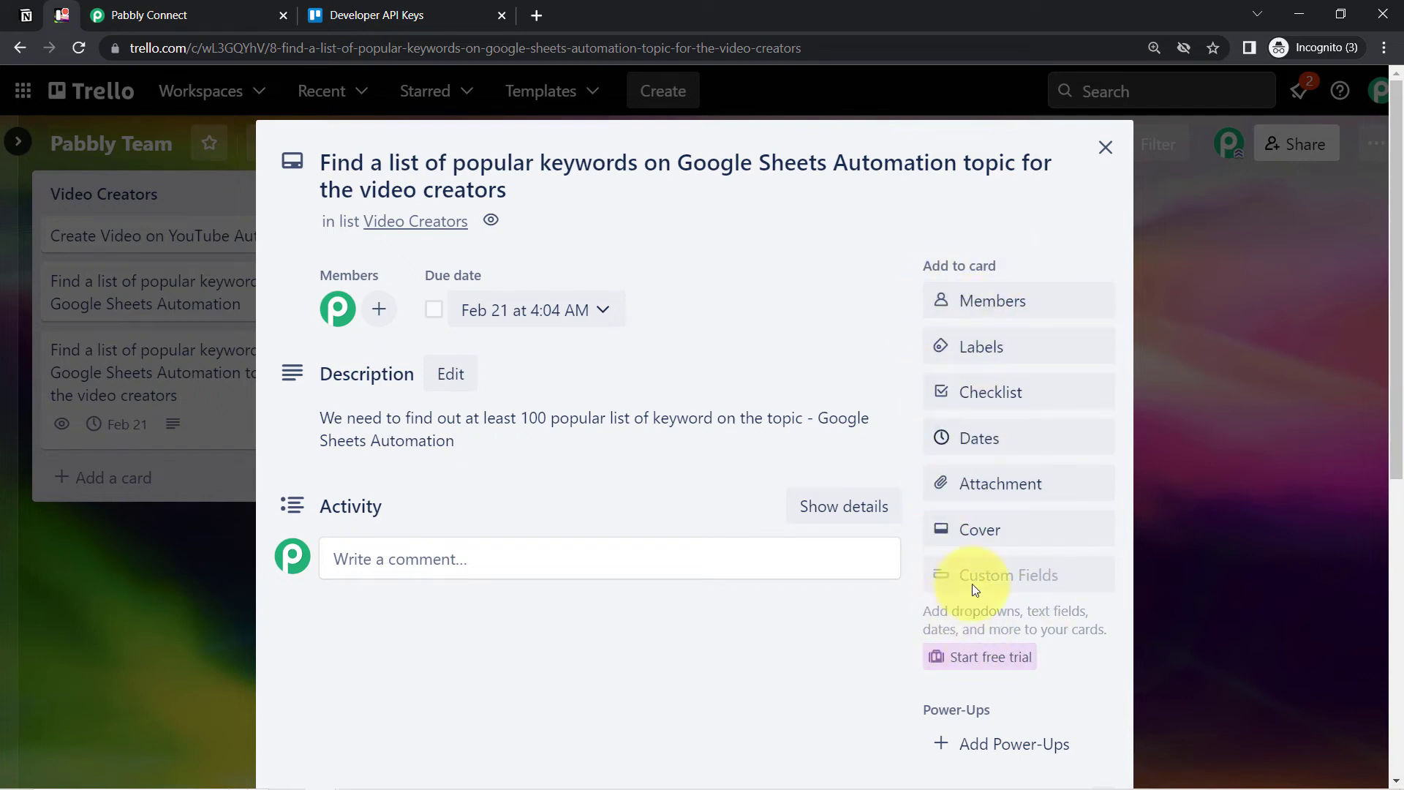
pyautogui.click(1104, 152)
# Return to Pabbly Connect and add a new action step after the delay with Trello as its app.
pyautogui.click(170, 8)
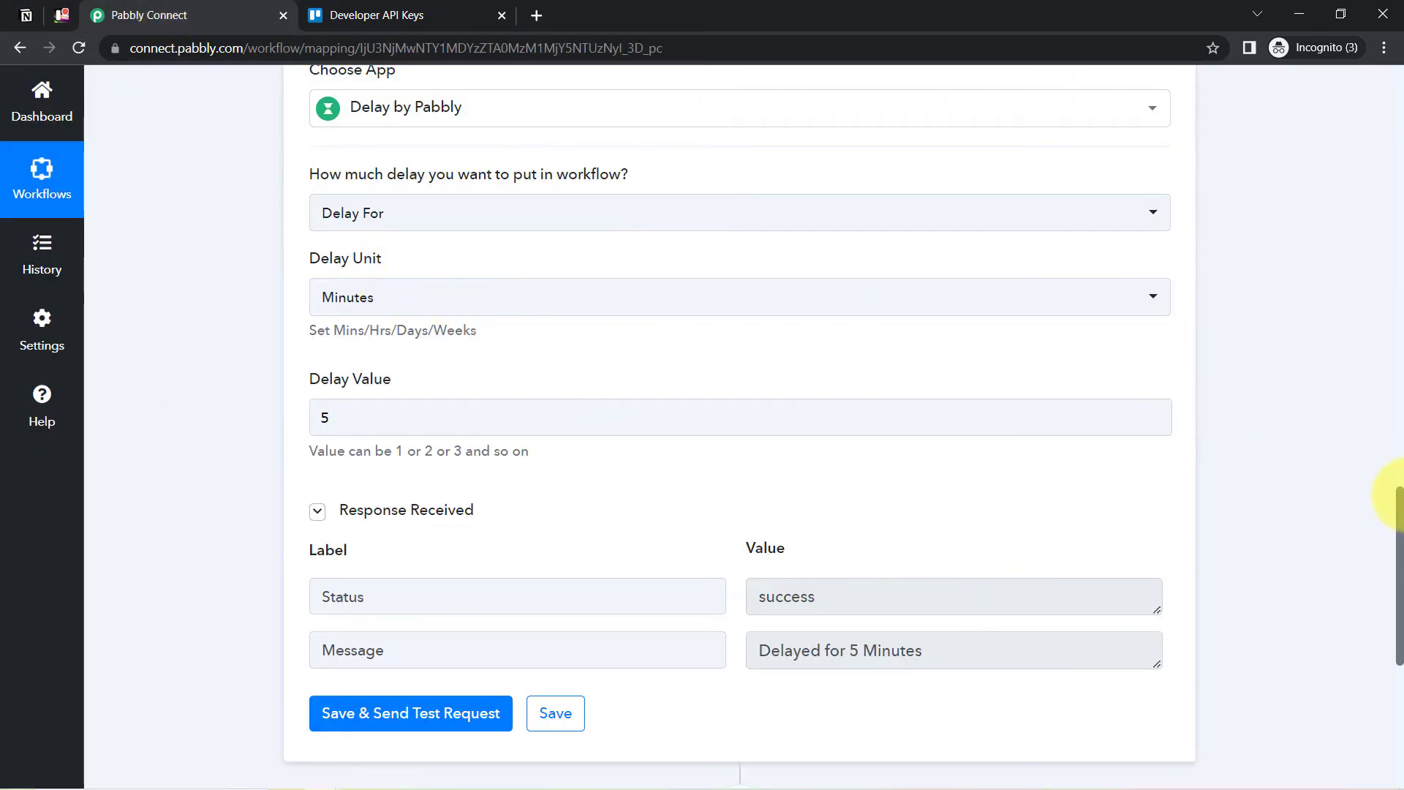
pyautogui.moveTo(1401, 514); pyautogui.dragTo(1400, 648)
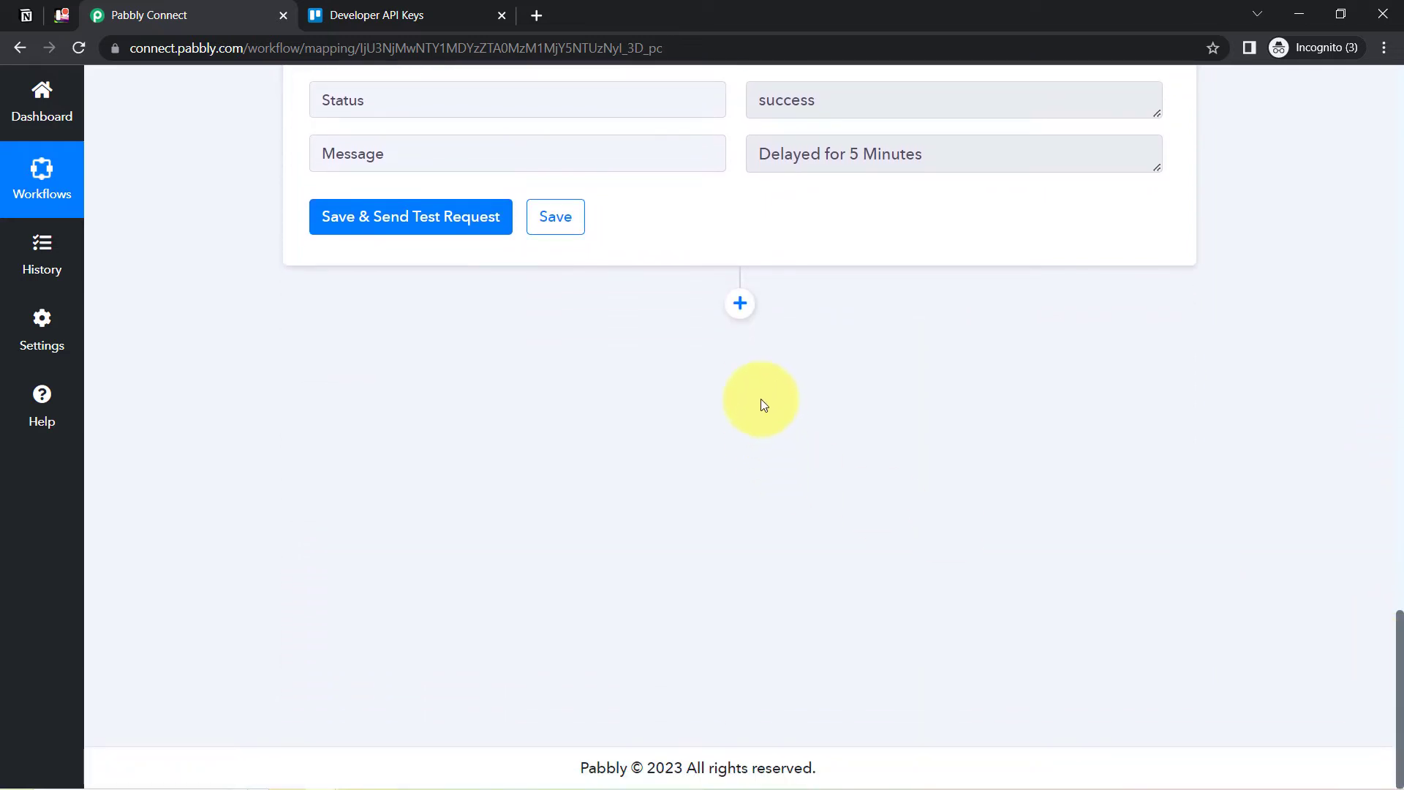
pyautogui.click(743, 308)
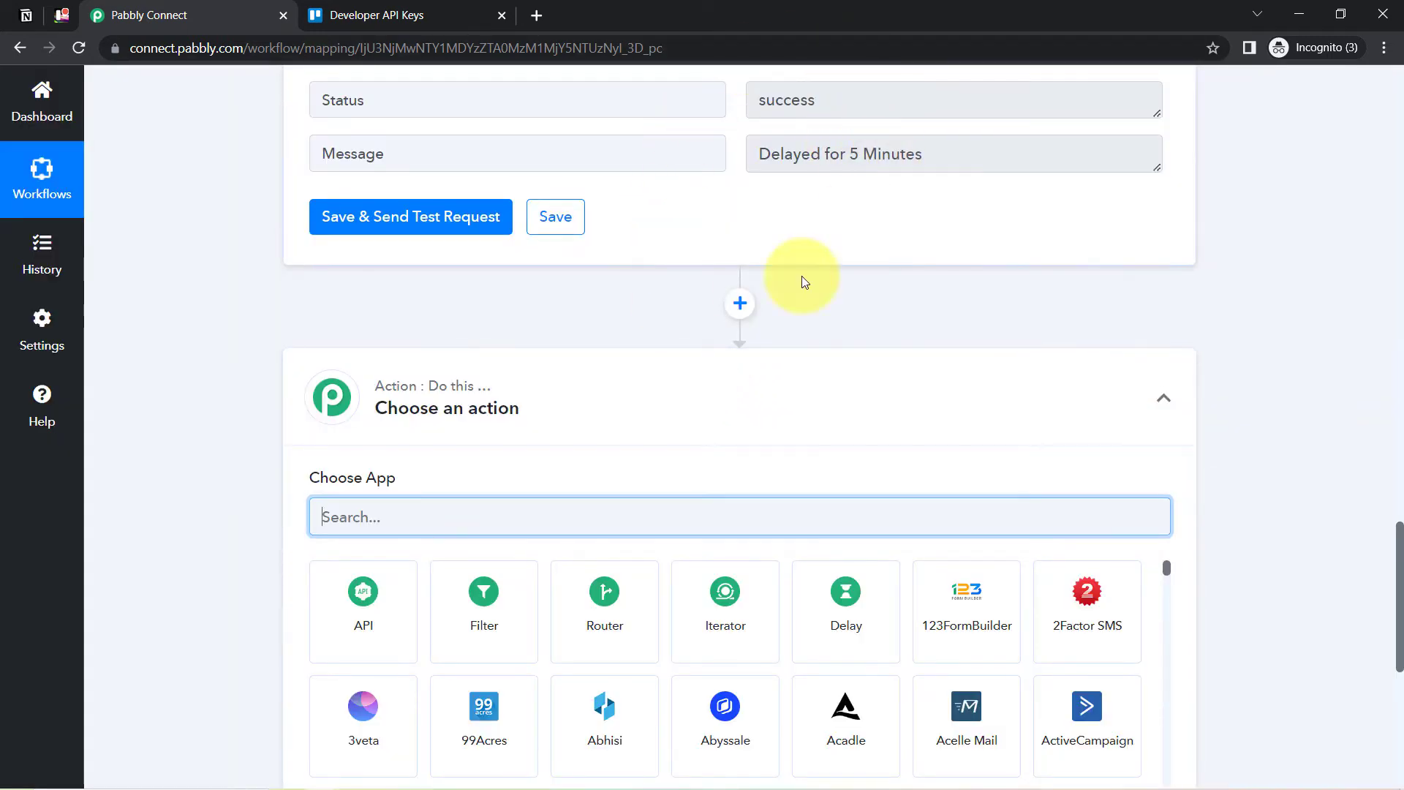
pyautogui.write('trell')
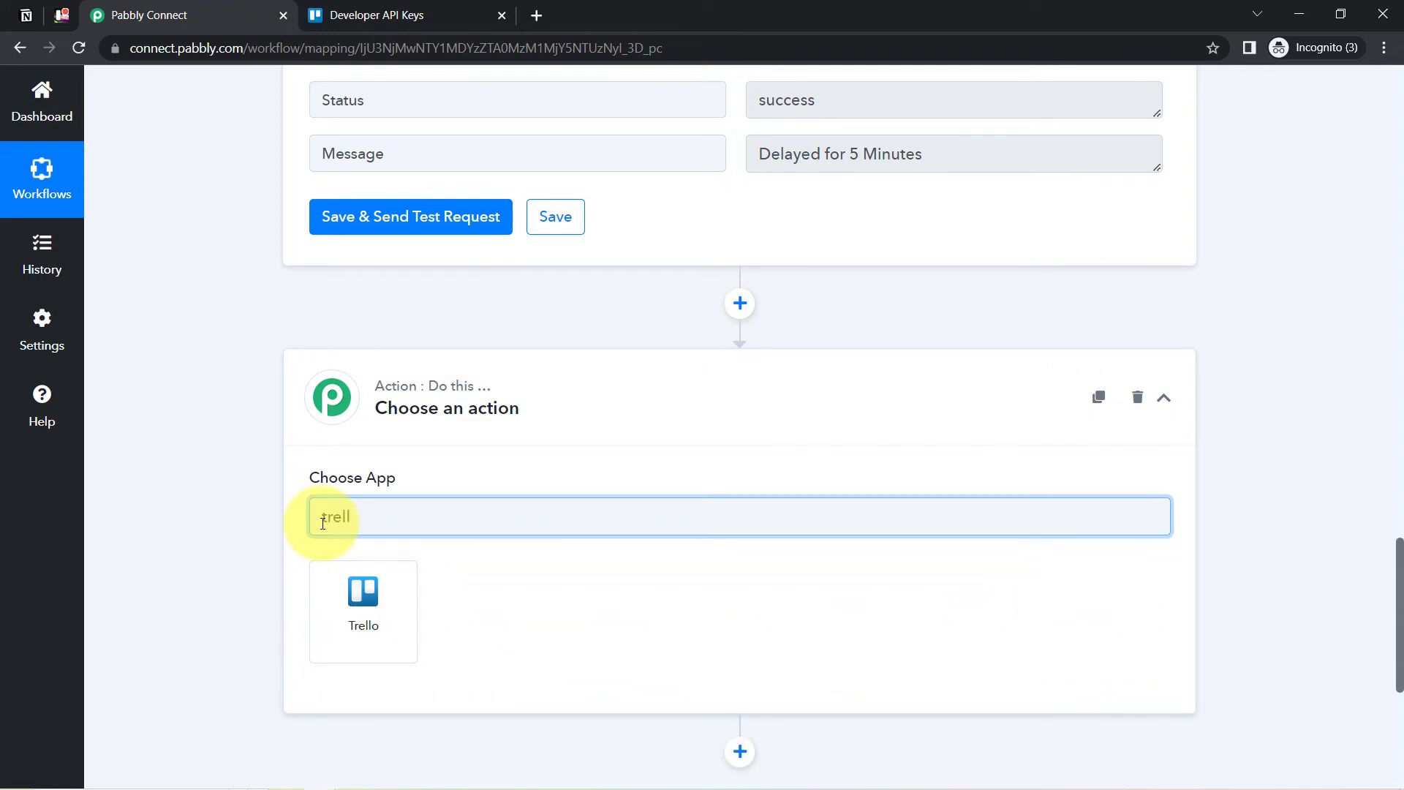
pyautogui.click(373, 608)
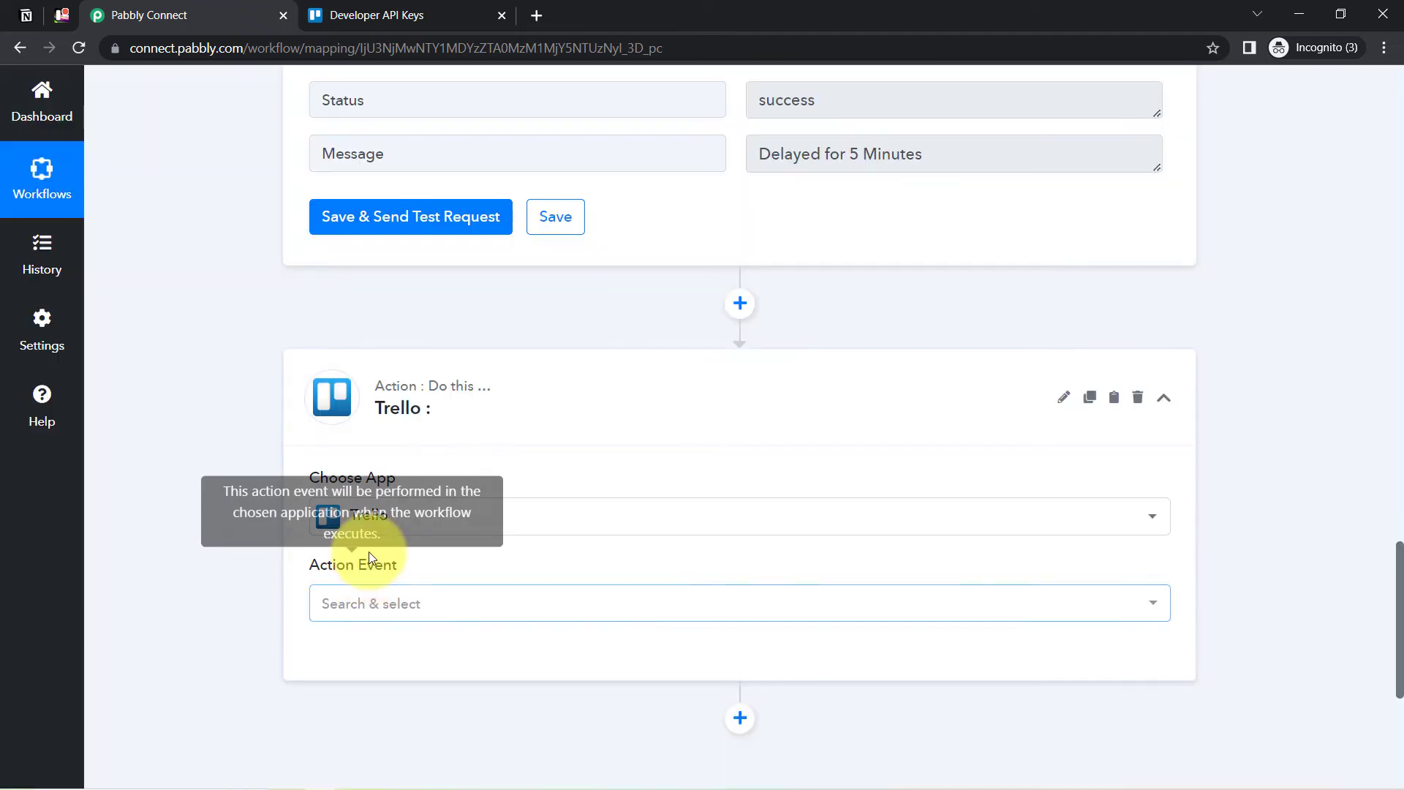
# Review the Trello action events, the column names of the Notion task list, and the card name in the captured trigger response.
pyautogui.click(349, 602)
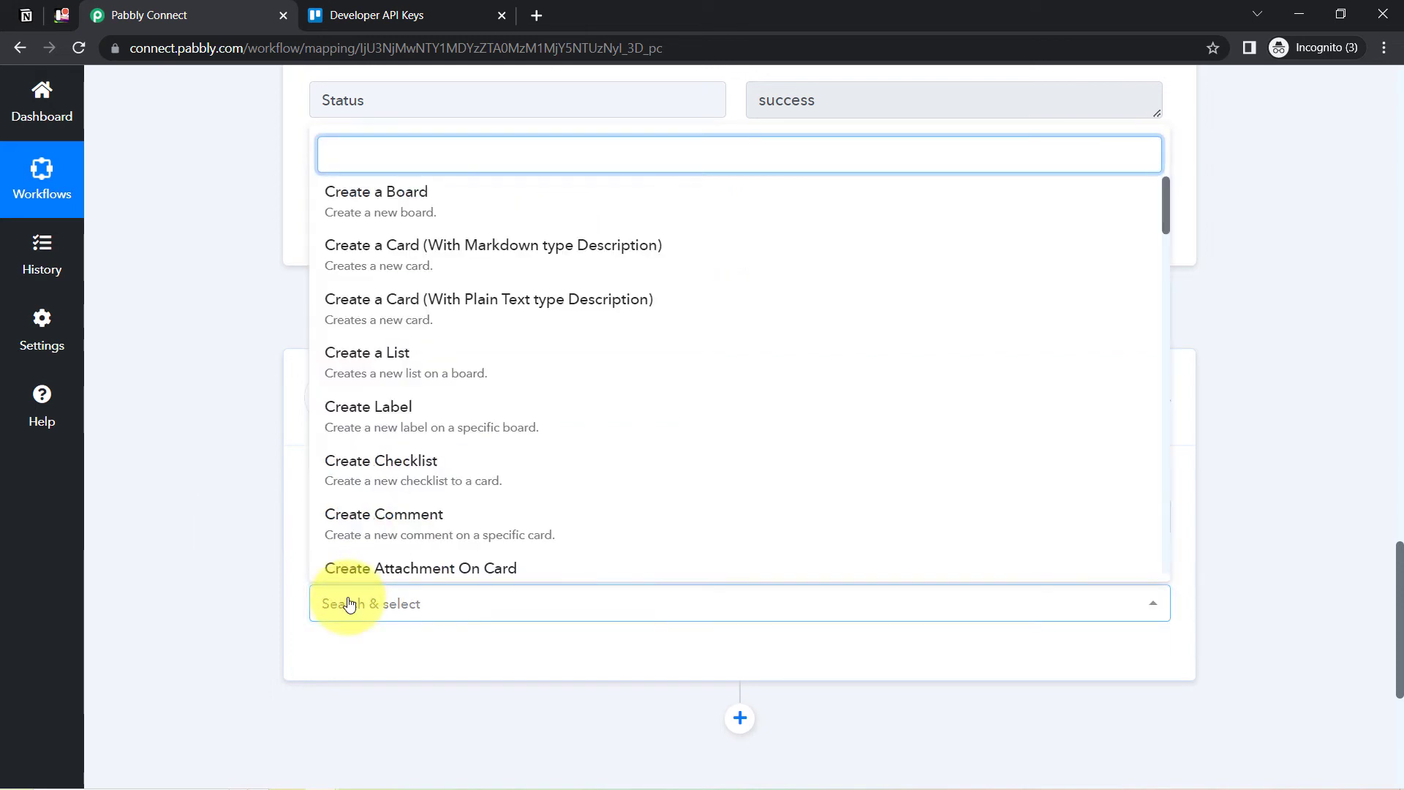
pyautogui.click(27, 15)
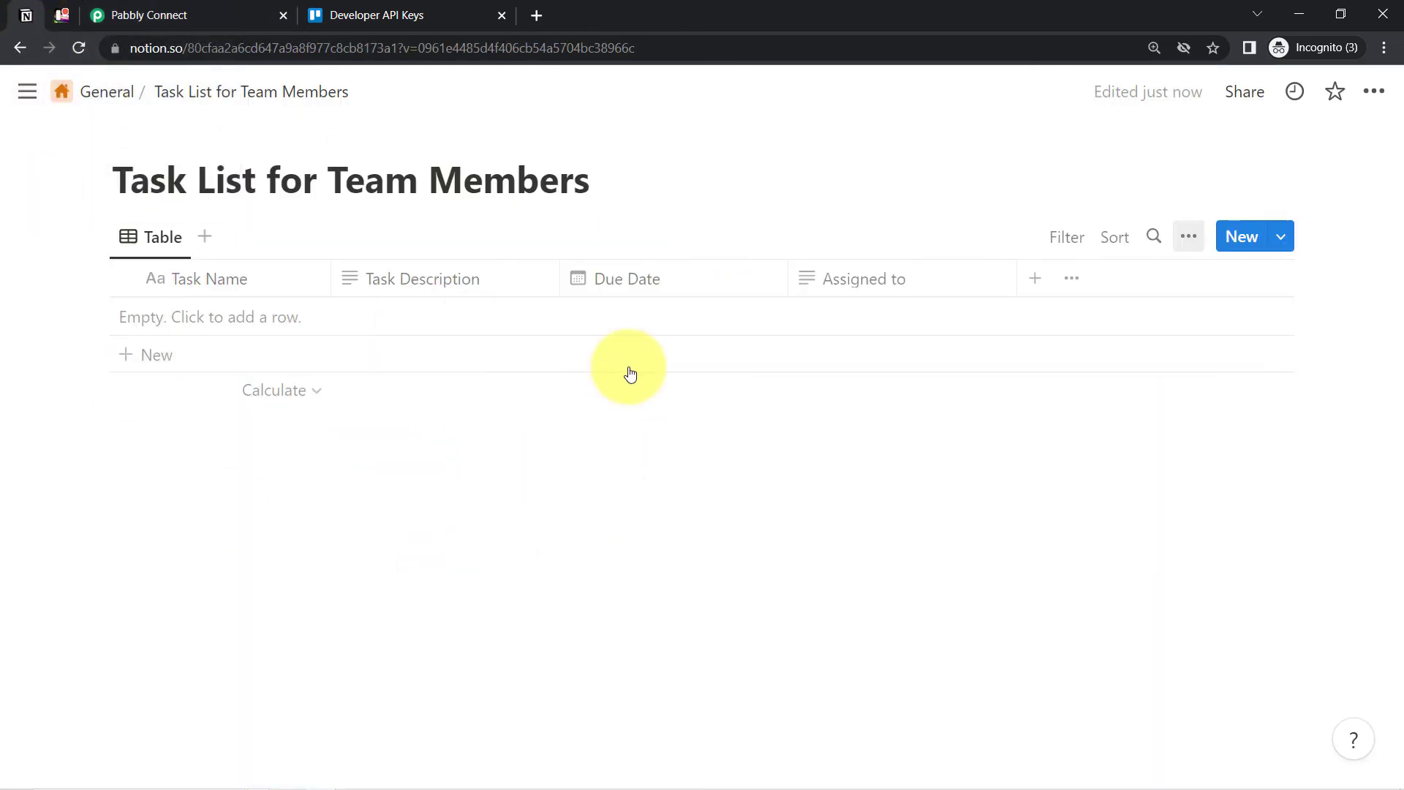
pyautogui.click(180, 14)
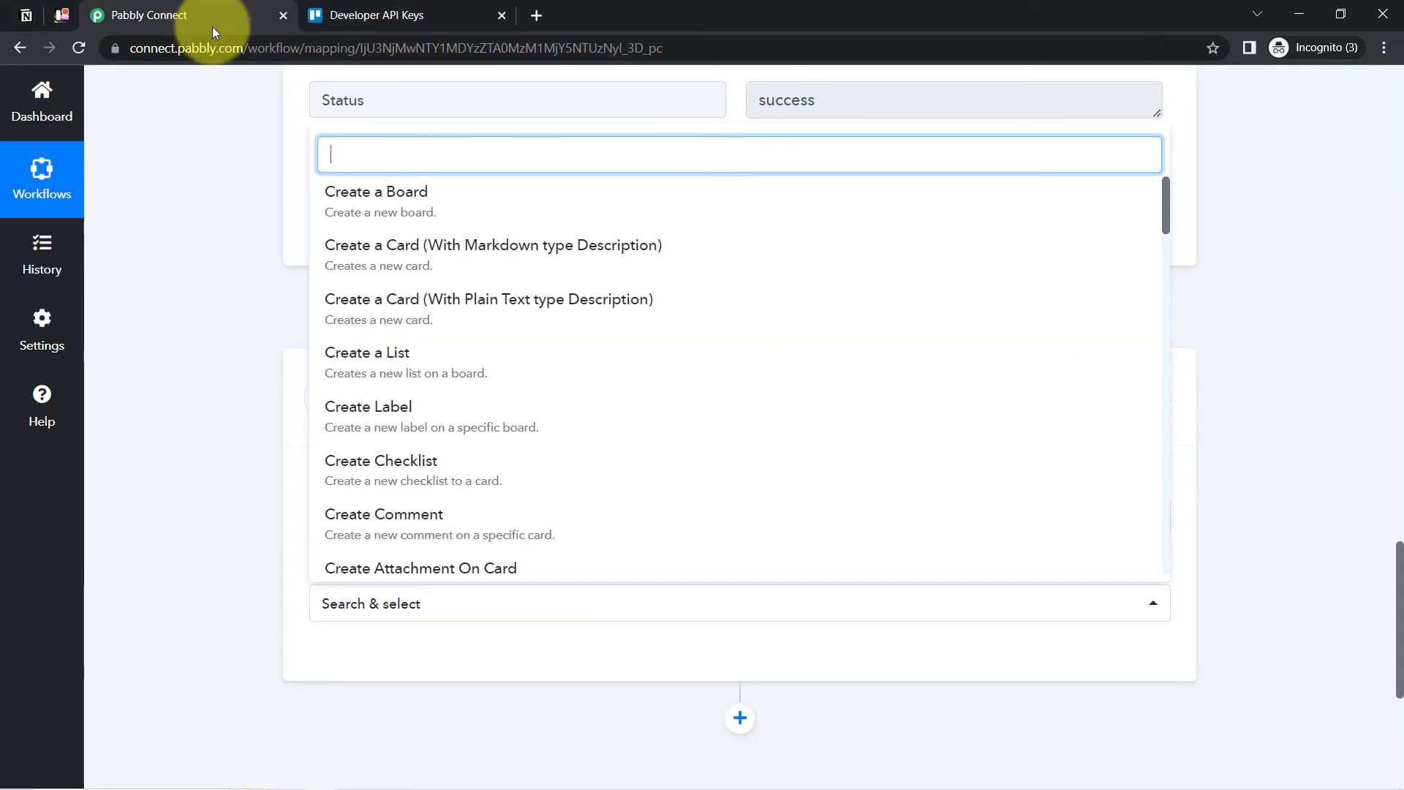
pyautogui.moveTo(1401, 624); pyautogui.dragTo(1270, 353)
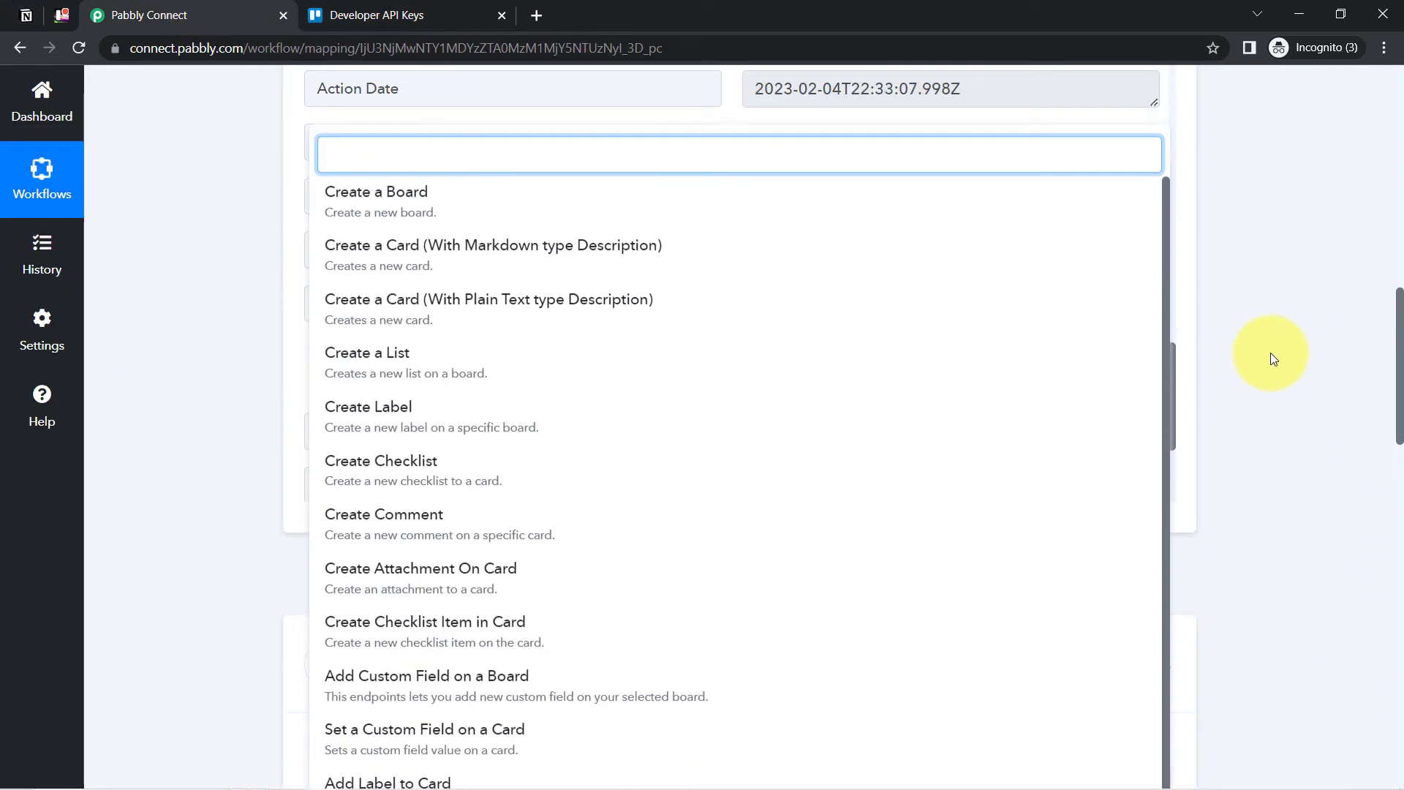
pyautogui.click(1273, 352)
pyautogui.tripleClick(927, 315)
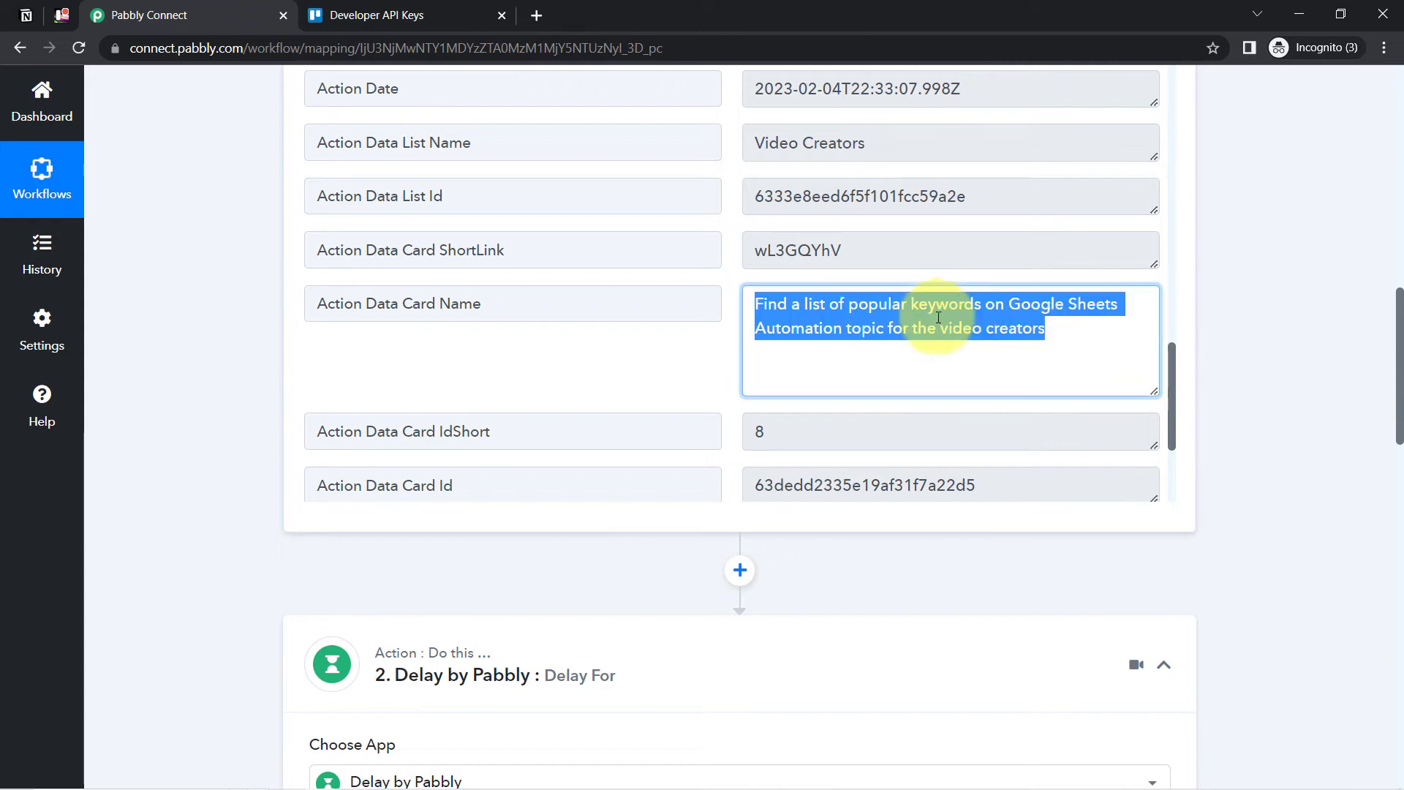
pyautogui.moveTo(1174, 433); pyautogui.dragTo(1186, 399)
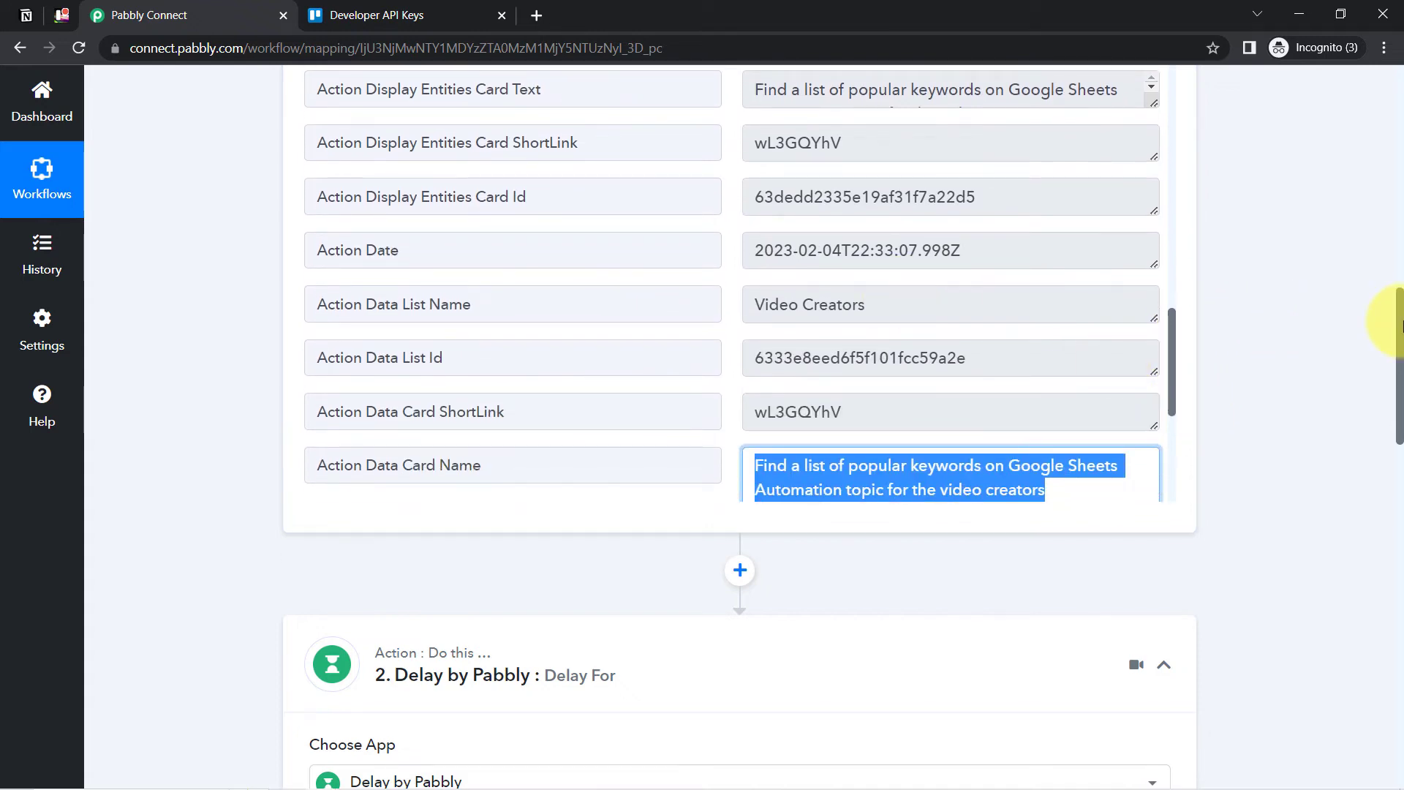
pyautogui.moveTo(1398, 326); pyautogui.dragTo(1339, 599)
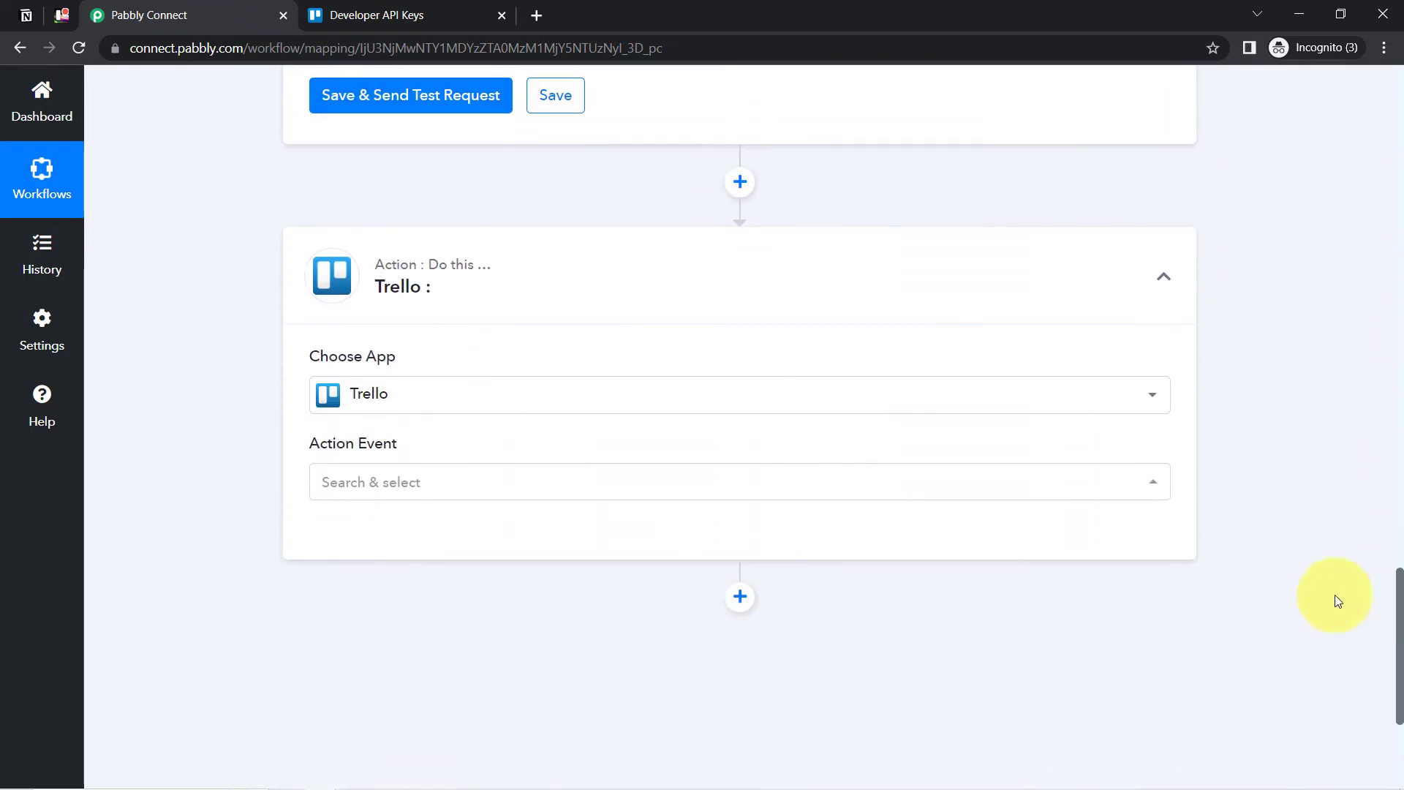
# Set the Trello action event to Get a Card and connect it through the existing connection Trello #5.
pyautogui.click(377, 489)
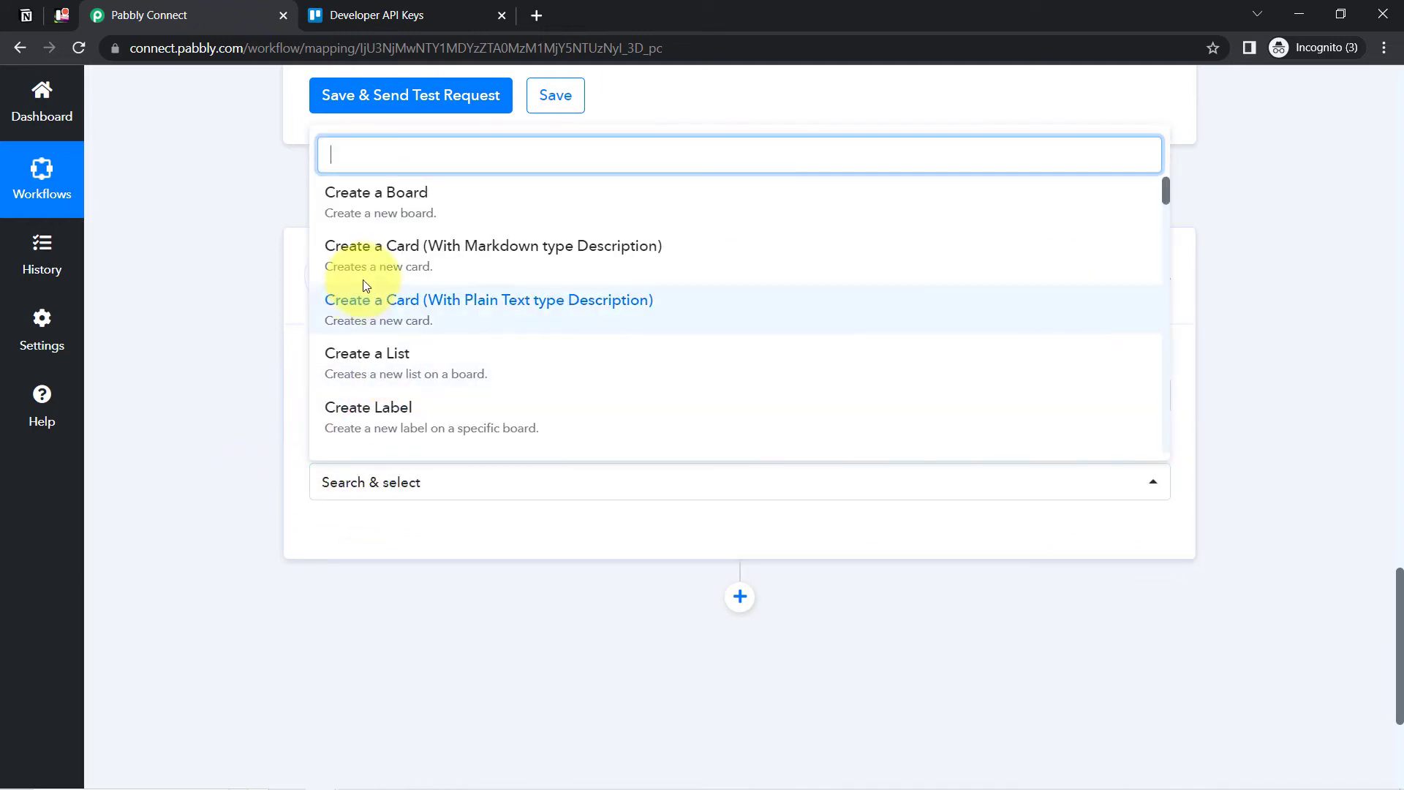
pyautogui.write('get')
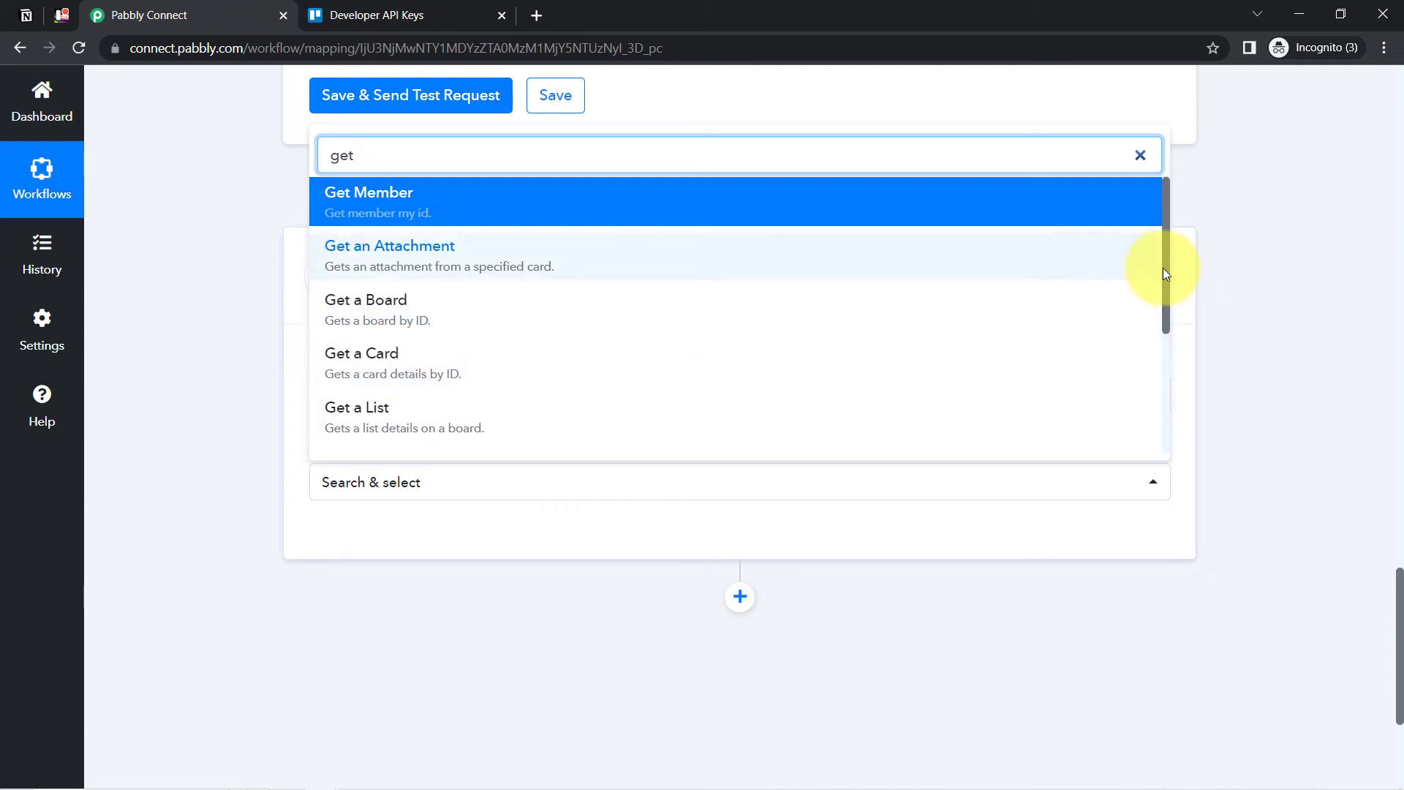
pyautogui.moveTo(1164, 272); pyautogui.dragTo(1170, 426)
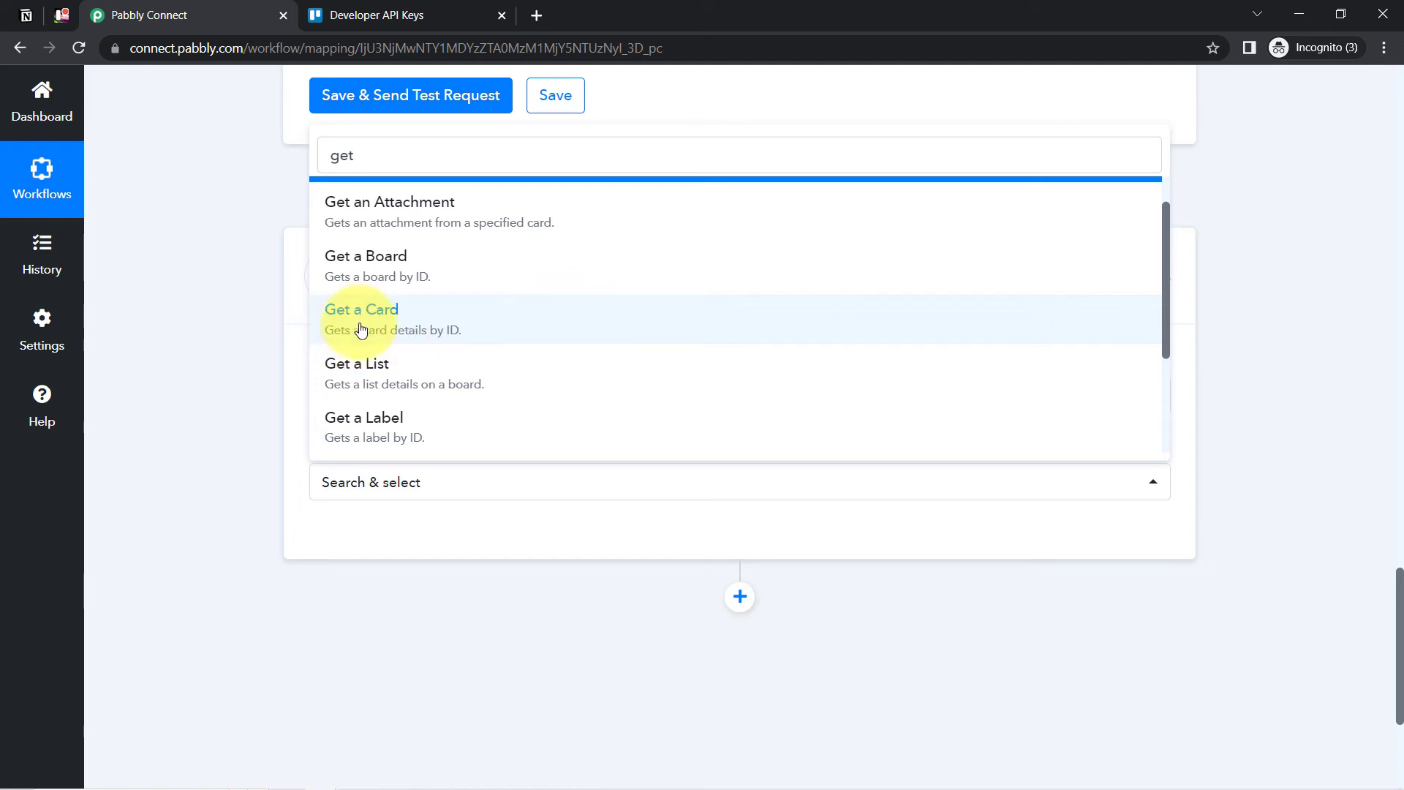
pyautogui.click(403, 327)
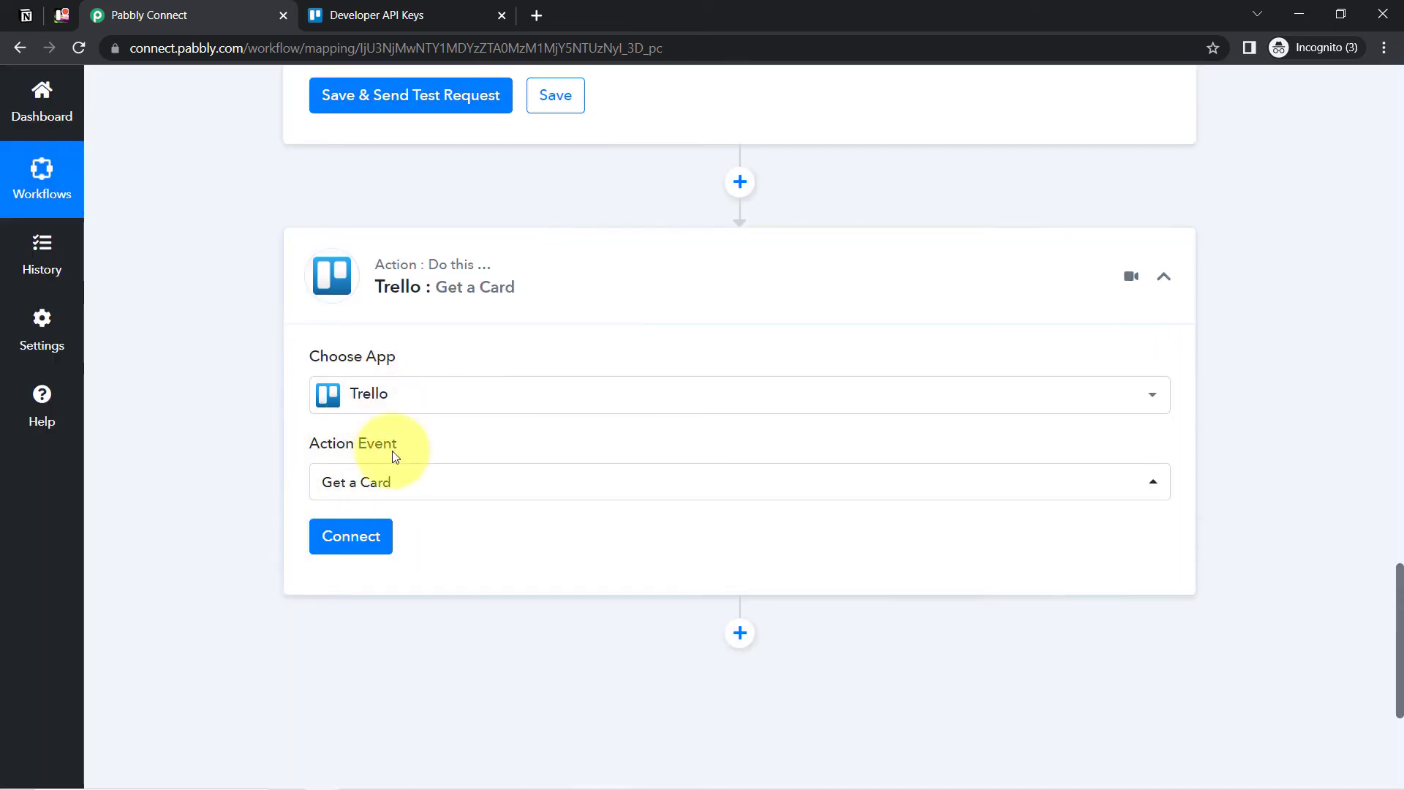
pyautogui.click(345, 547)
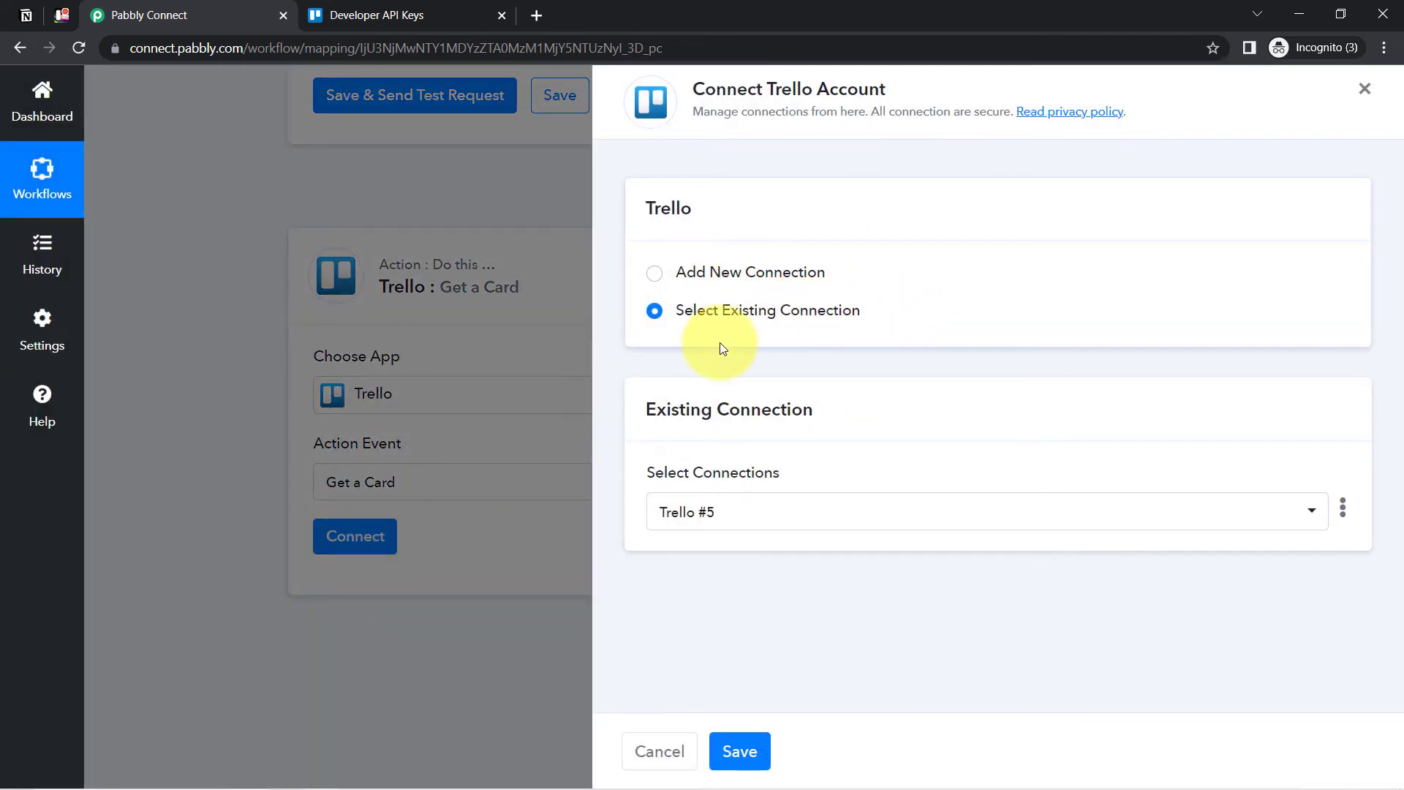
pyautogui.click(734, 753)
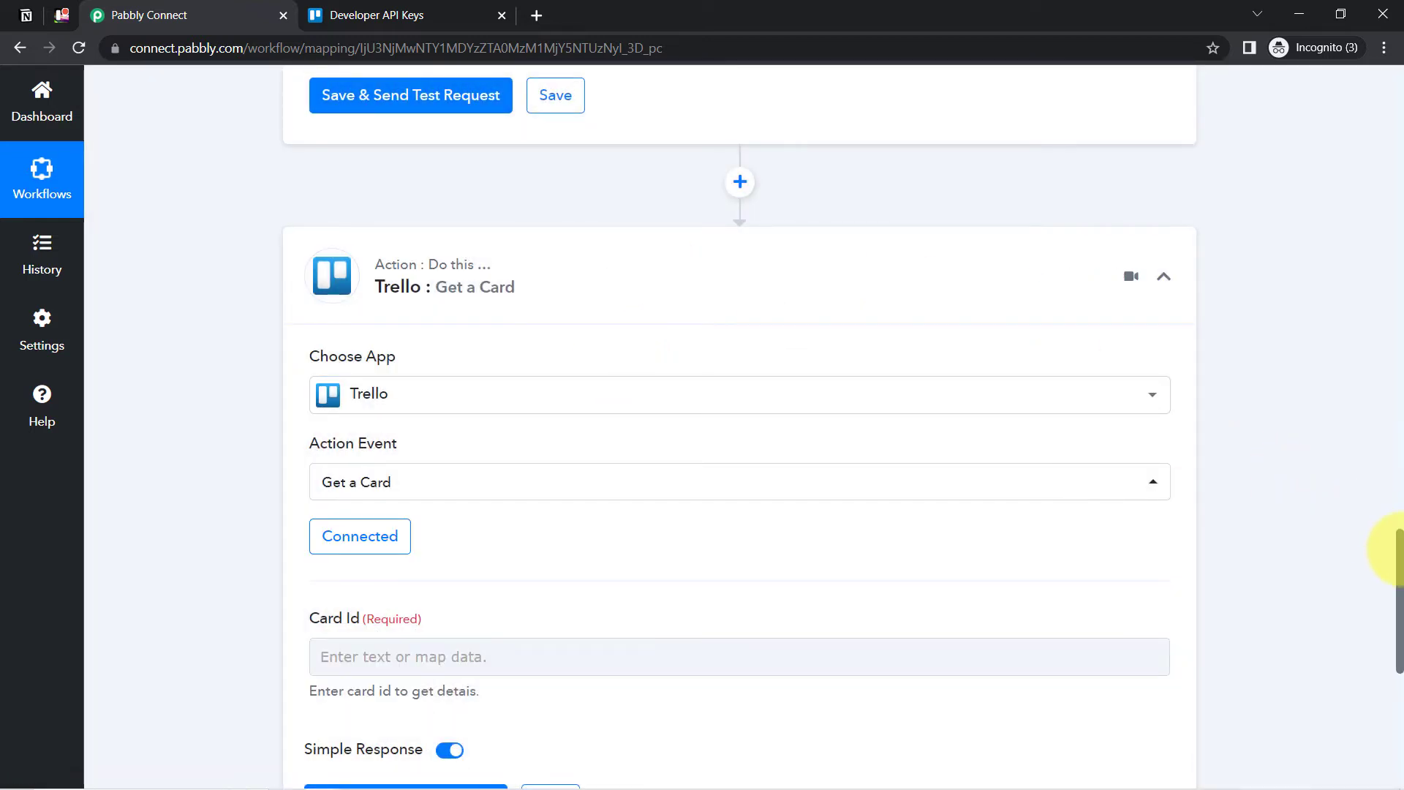
# Check the required Card Id field and search the New Card trigger response for "card" to locate the card ID.
pyautogui.moveTo(1398, 550); pyautogui.dragTo(1399, 598)
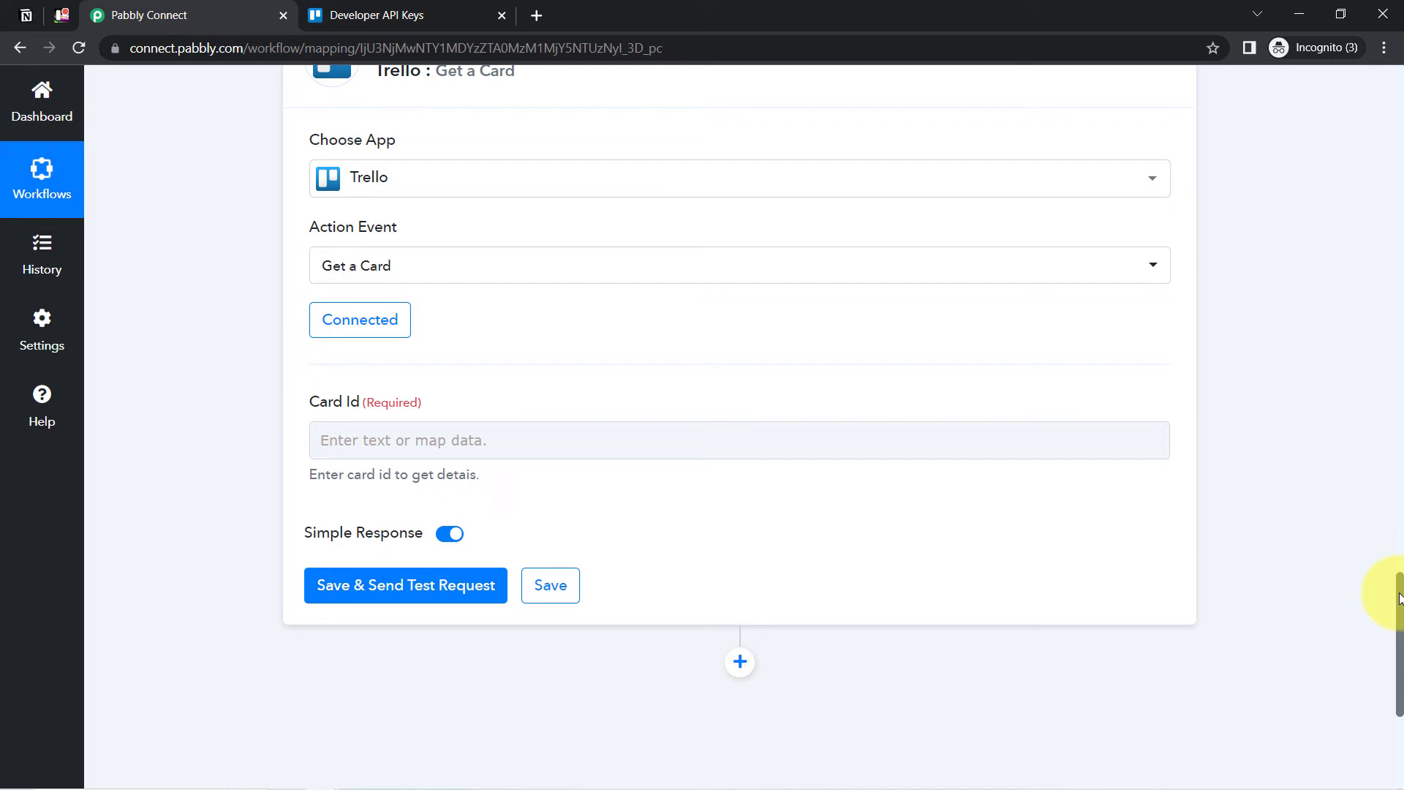
pyautogui.moveTo(1399, 598); pyautogui.dragTo(1362, 604)
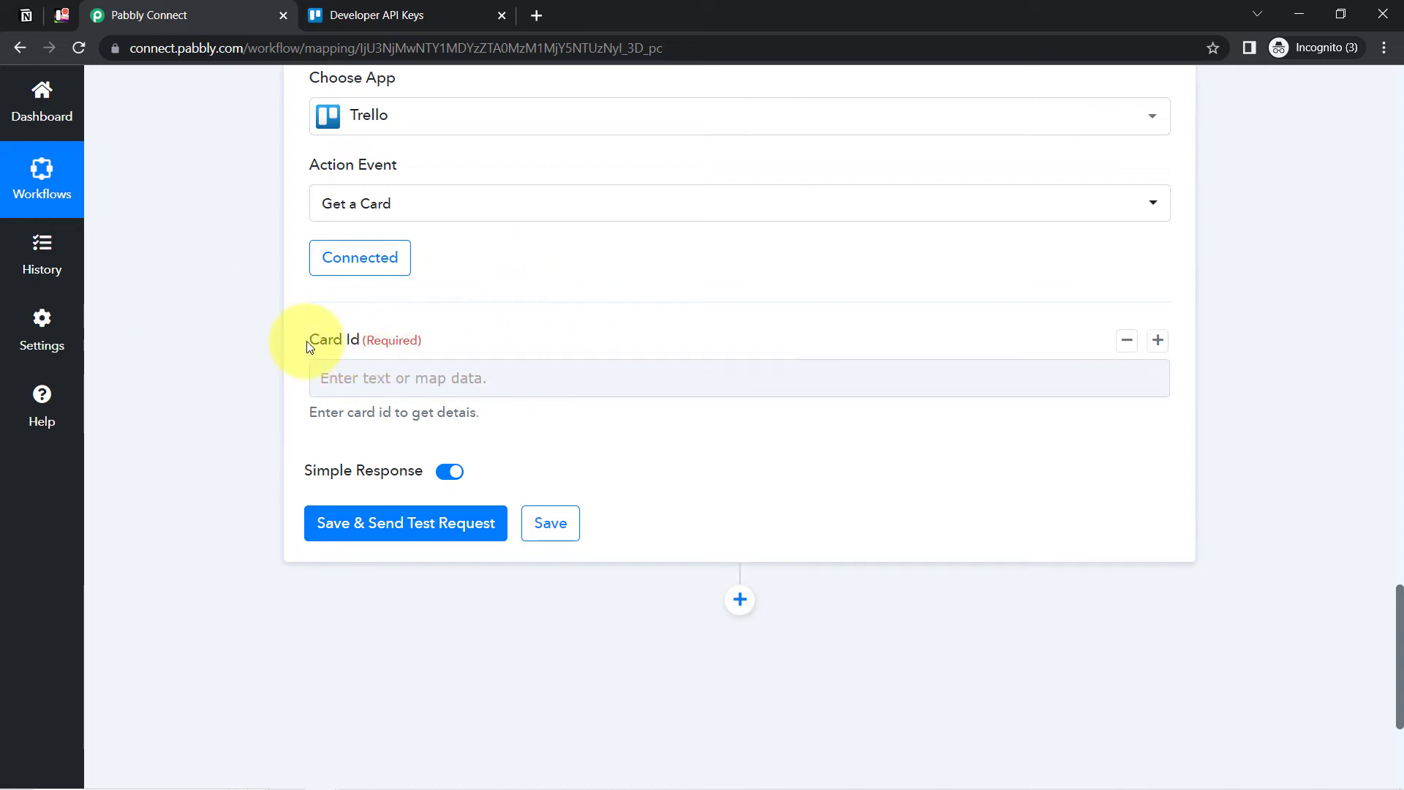
pyautogui.moveTo(1398, 621); pyautogui.dragTo(1382, 295)
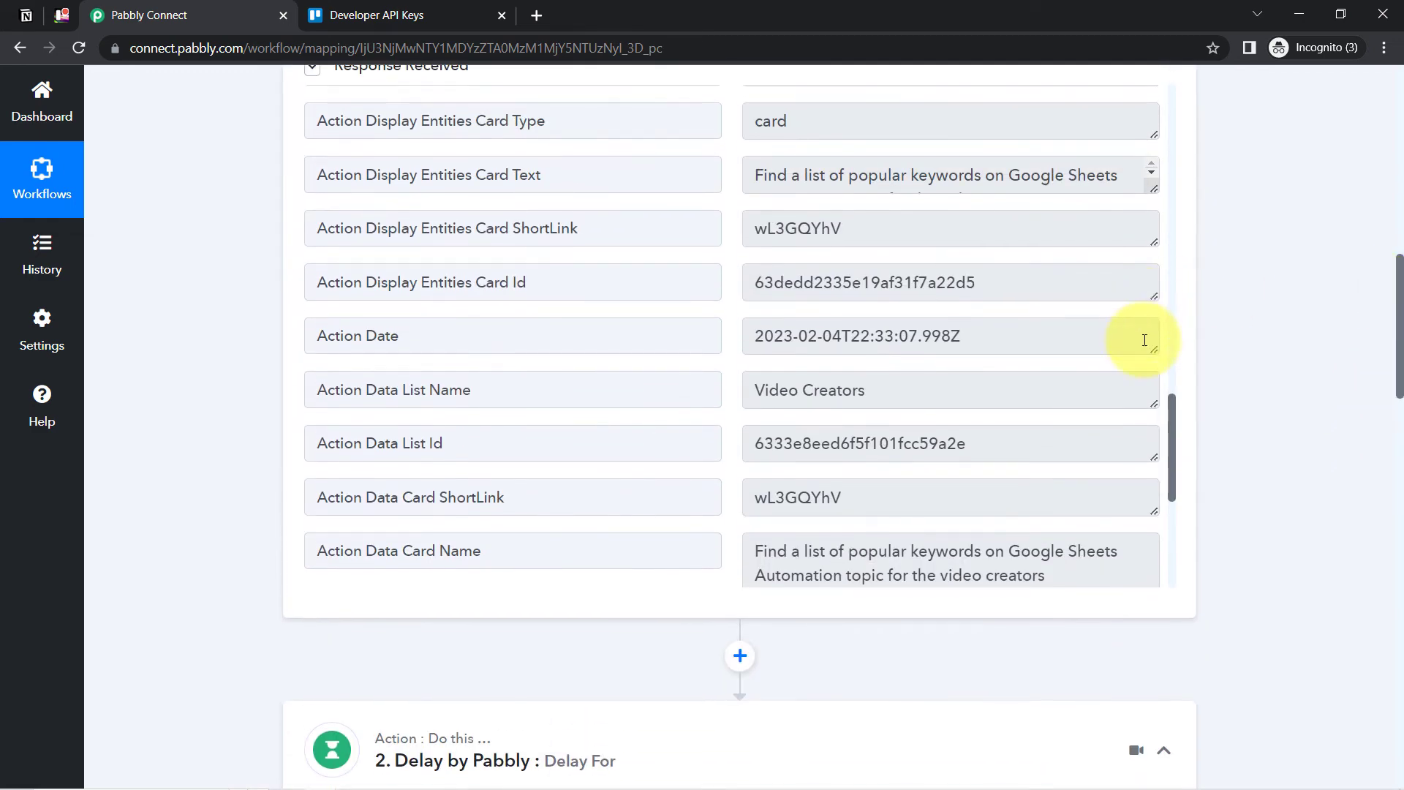
pyautogui.moveTo(1173, 439); pyautogui.dragTo(1184, 151)
pyautogui.moveTo(438, 228); pyautogui.dragTo(314, 225)
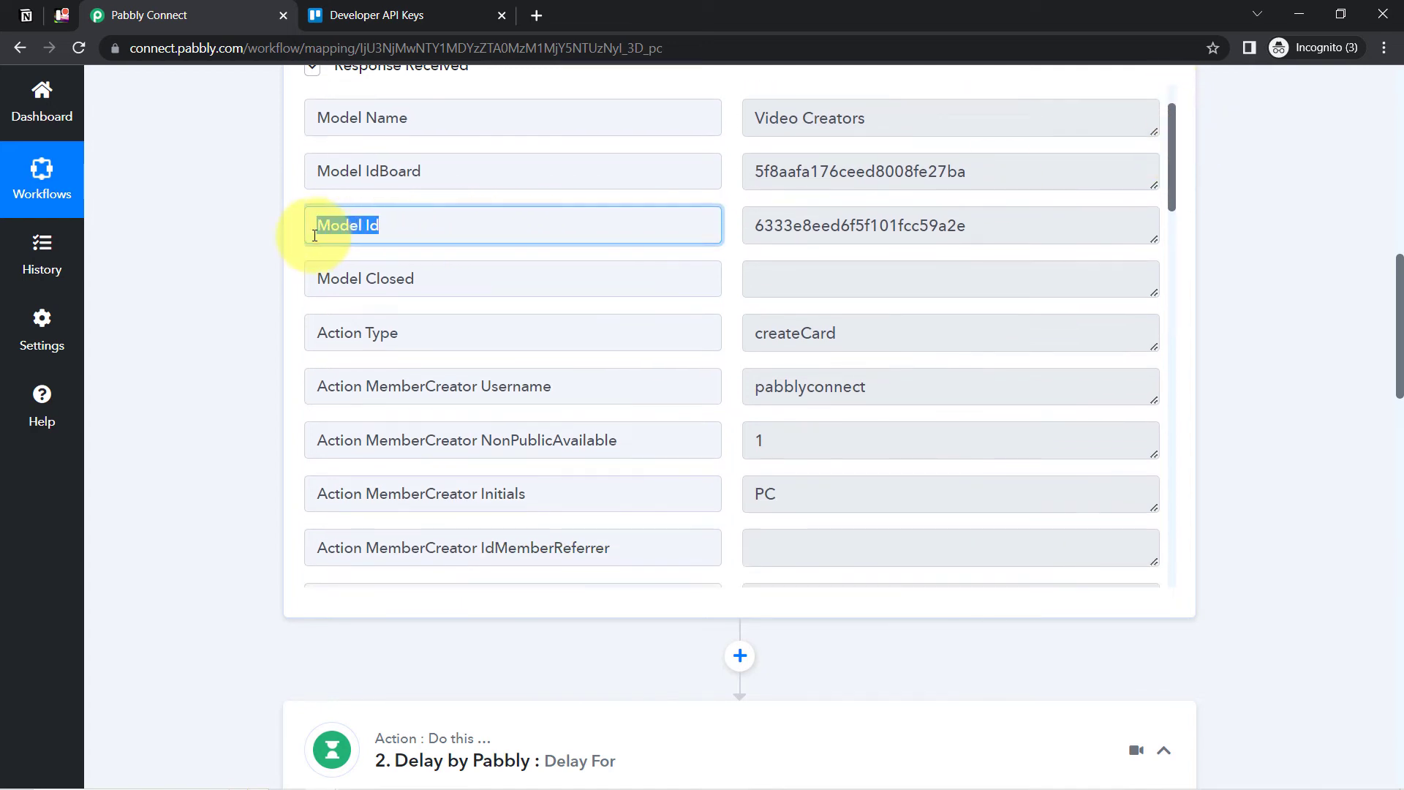
pyautogui.hotkey('ctrl', 'f')
pyautogui.write('card')
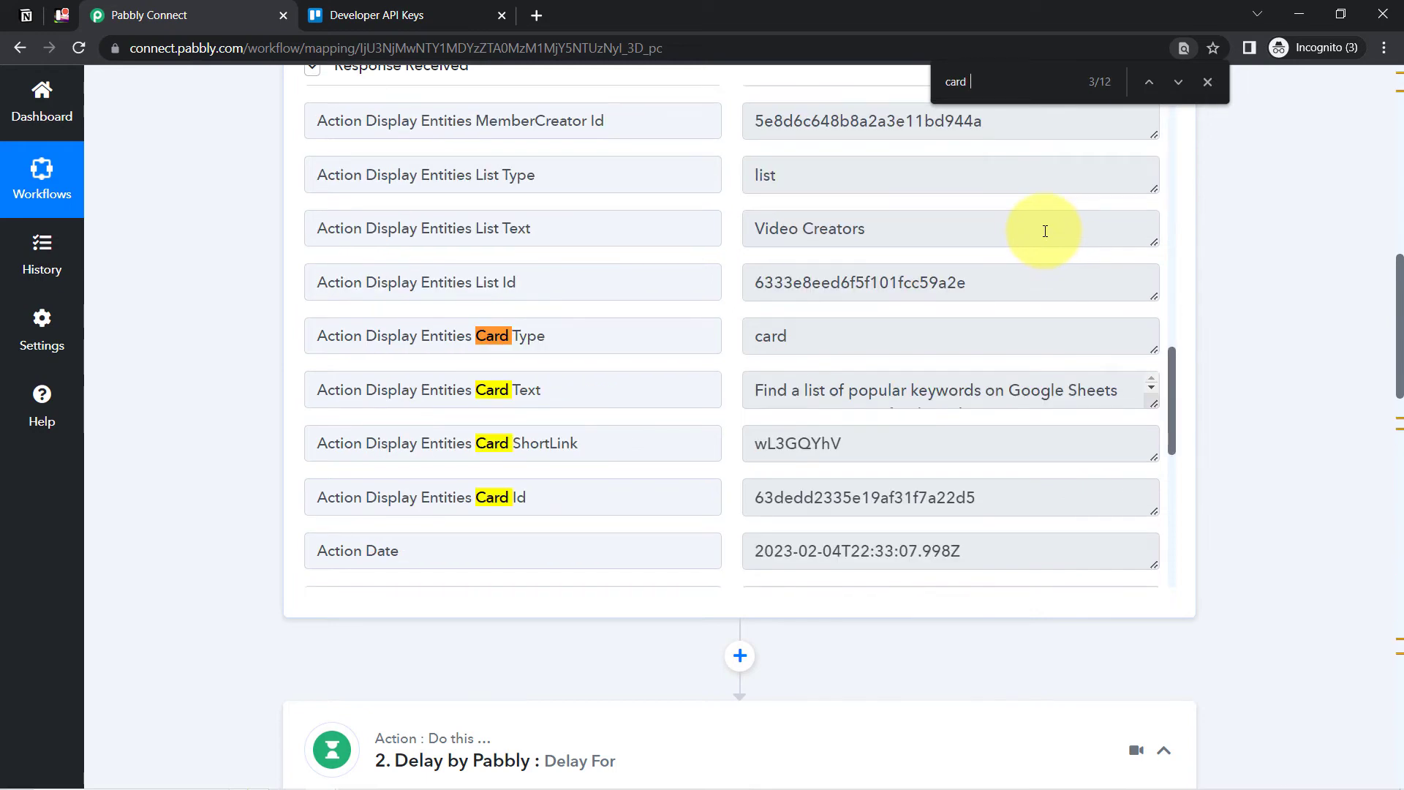
pyautogui.moveTo(484, 494); pyautogui.dragTo(525, 496)
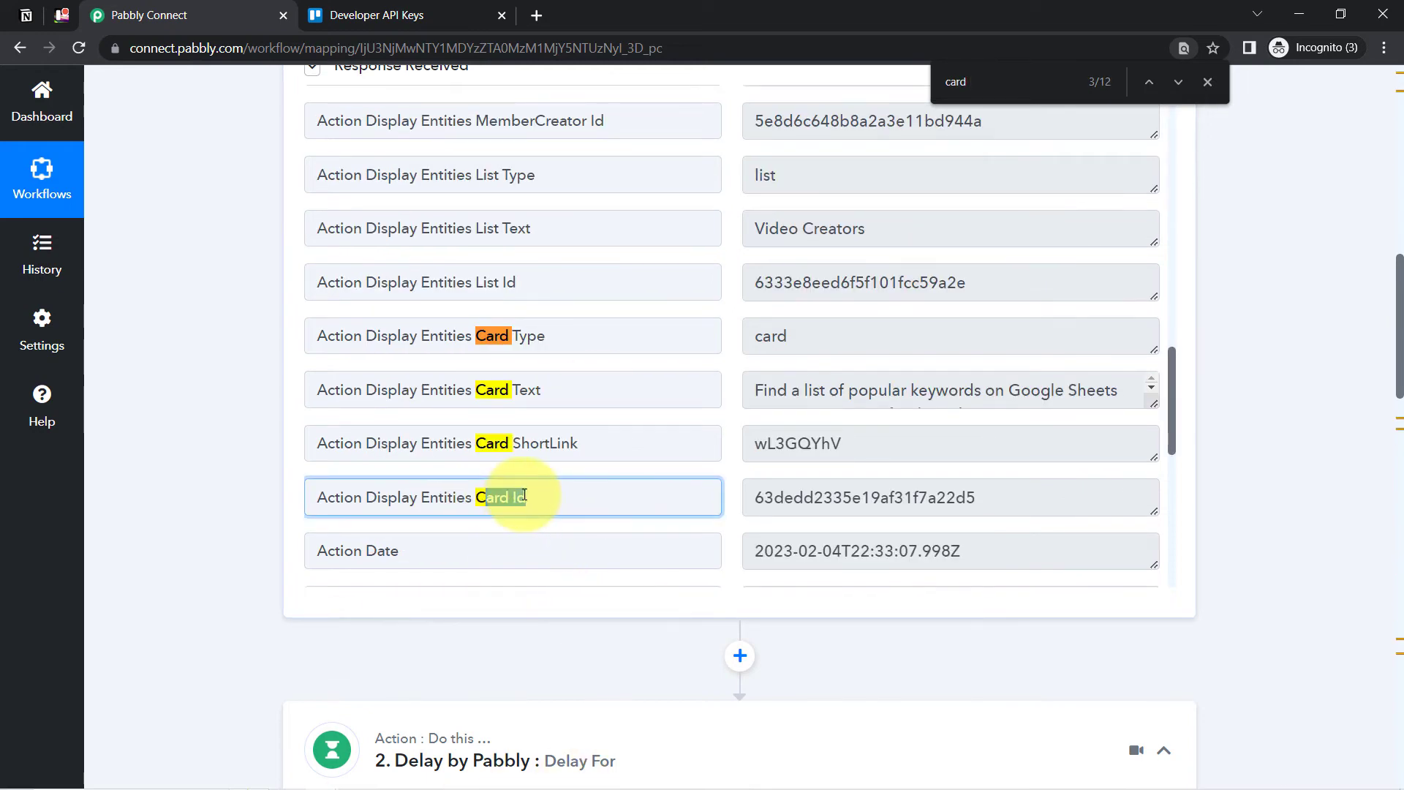
pyautogui.doubleClick(810, 500)
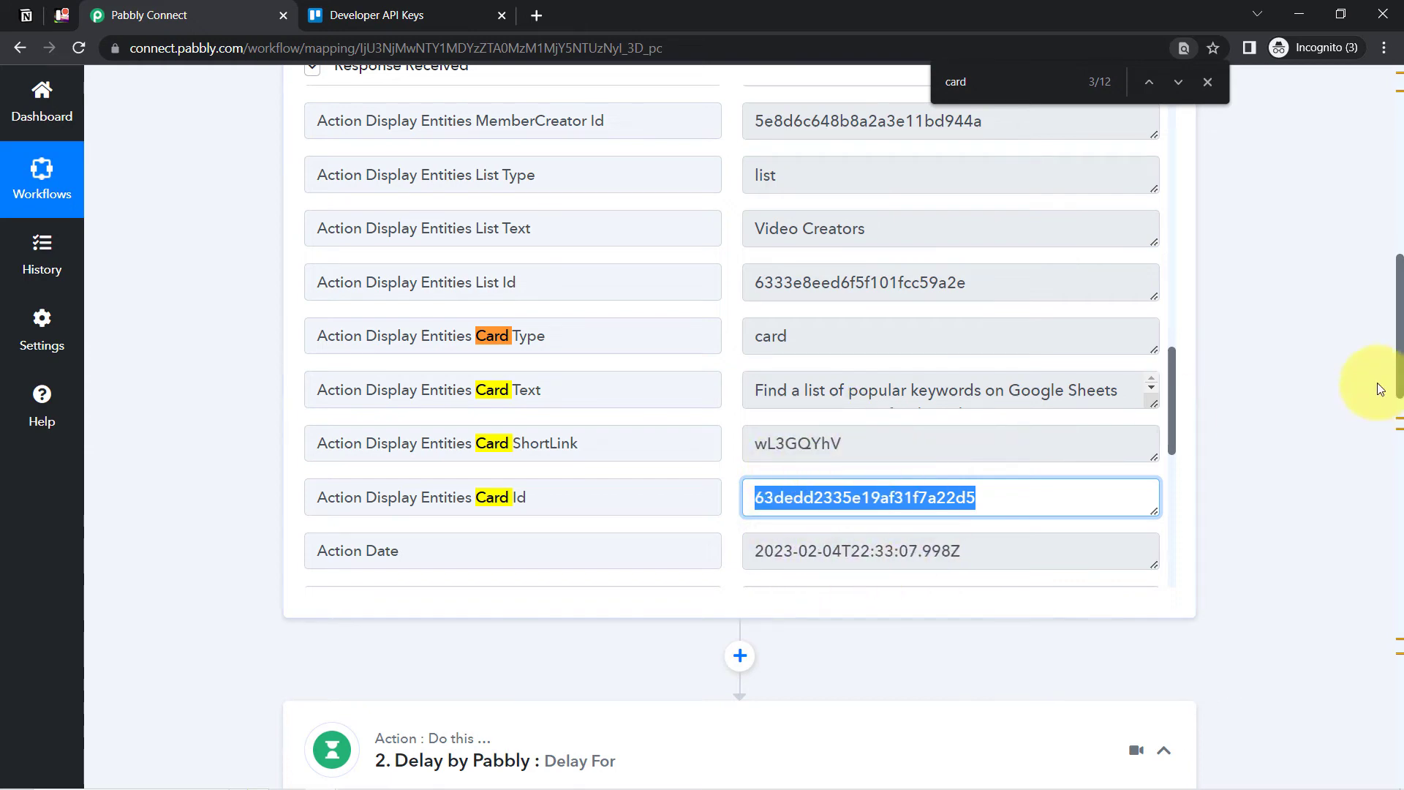
# Map Card Id to Action Data Card Id from the New Card trigger, save the step and send a test request.
pyautogui.moveTo(1400, 375); pyautogui.dragTo(1395, 709)
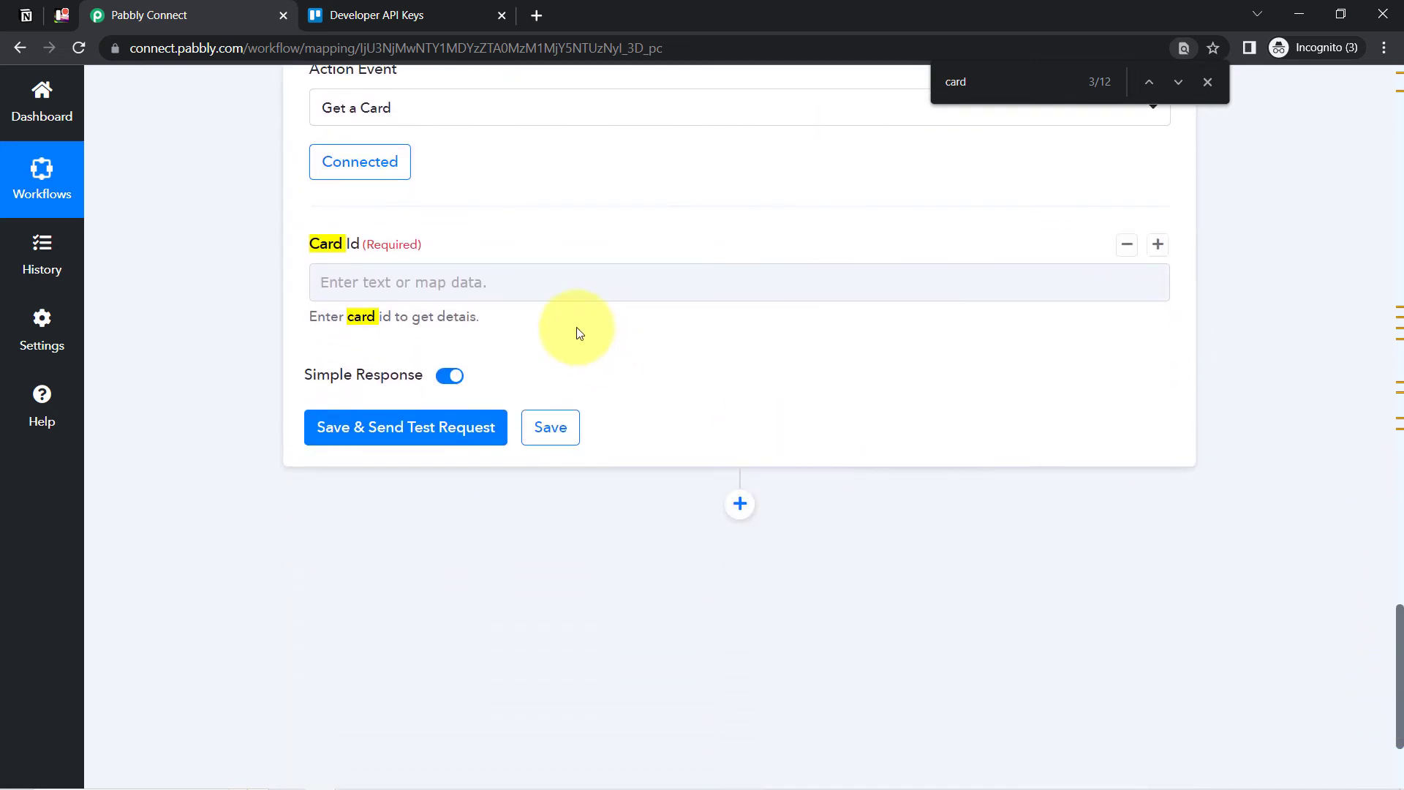
pyautogui.click(473, 282)
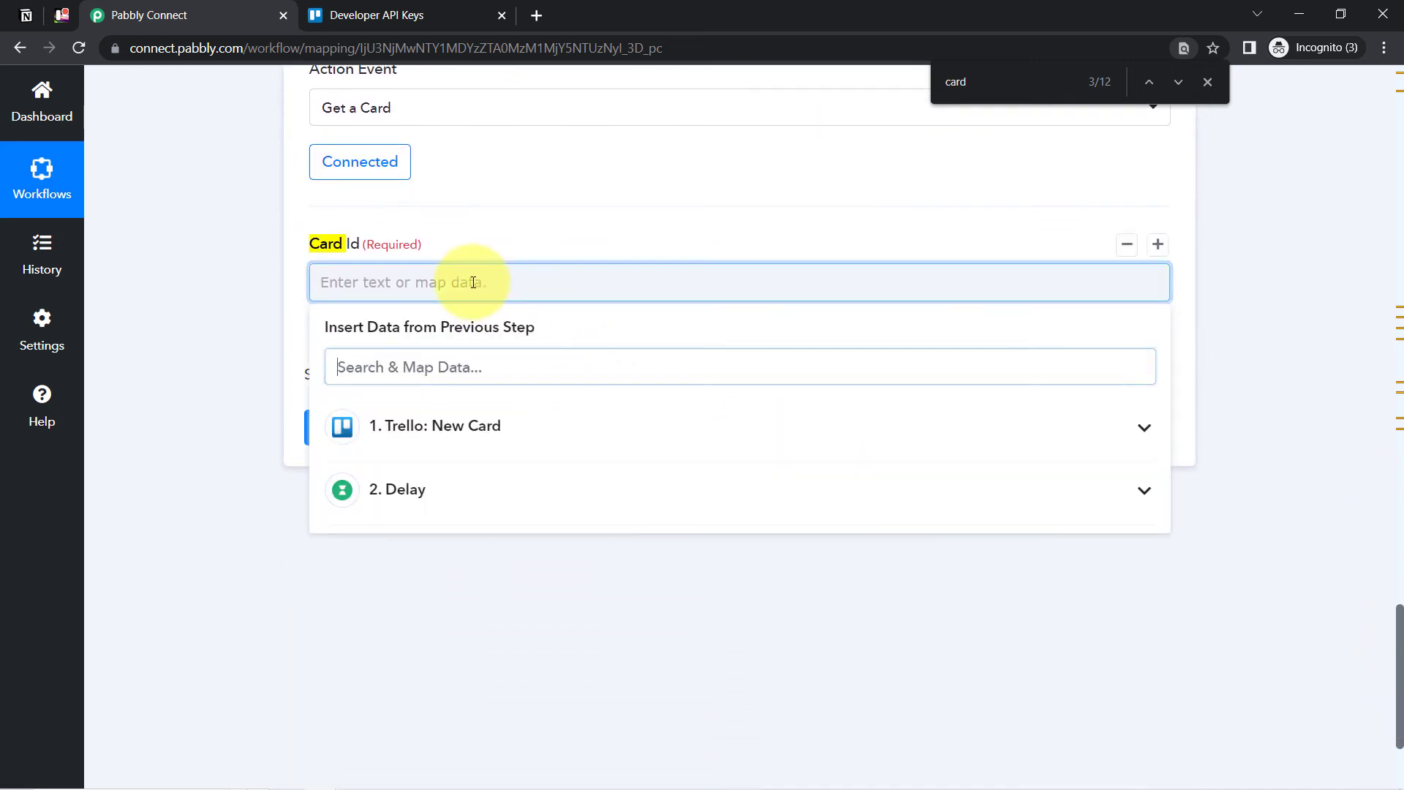
pyautogui.click(380, 447)
pyautogui.click(439, 366)
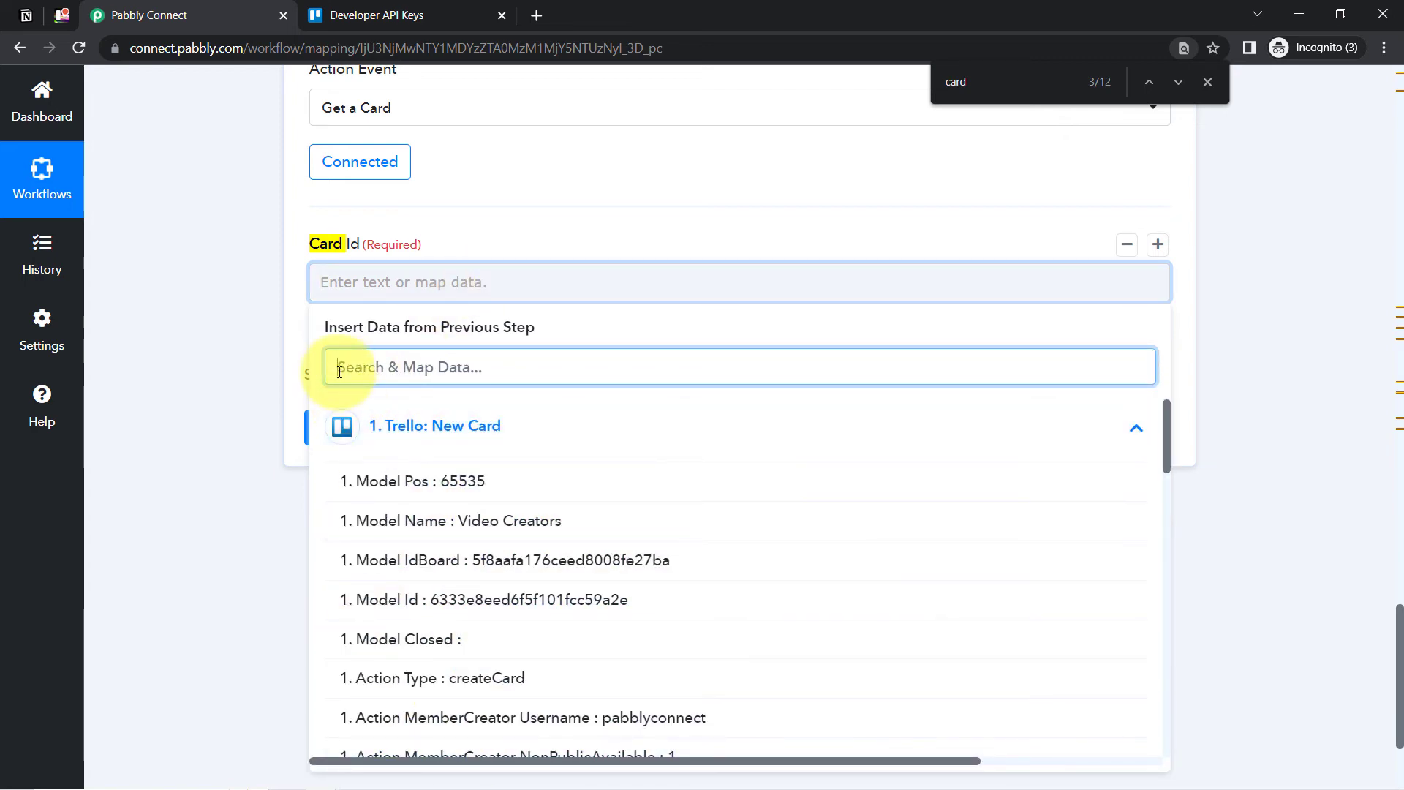
pyautogui.write('card id')
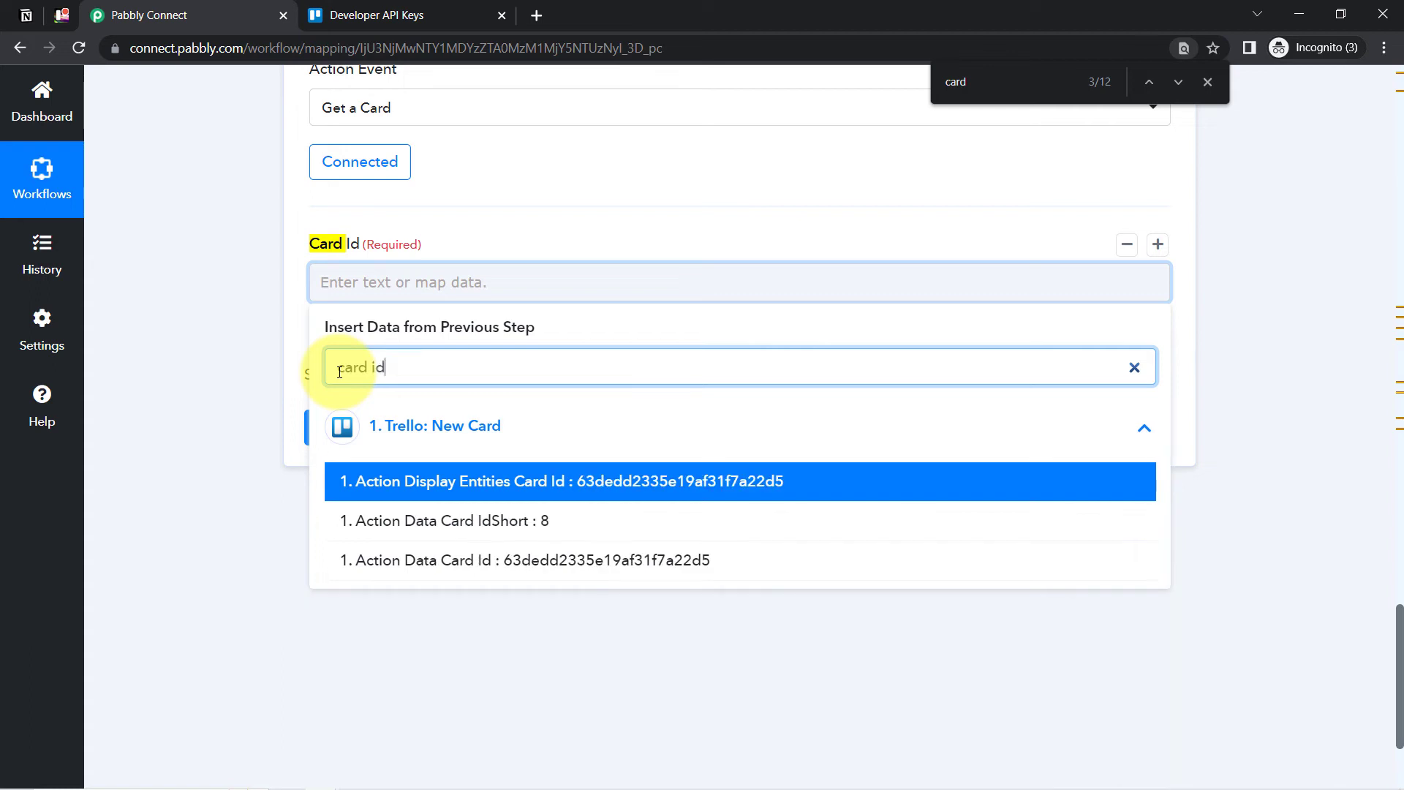
pyautogui.click(455, 560)
pyautogui.click(239, 389)
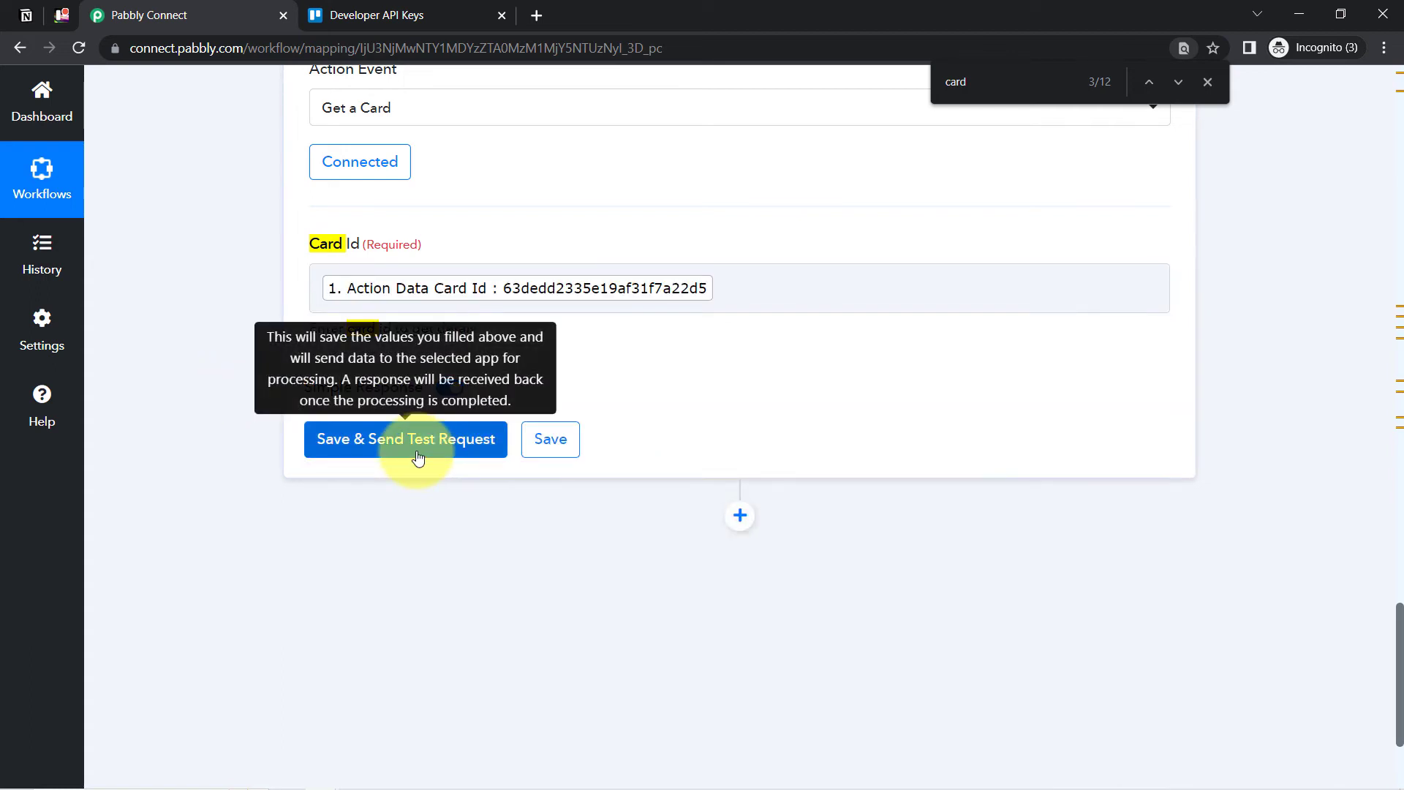
pyautogui.click(431, 447)
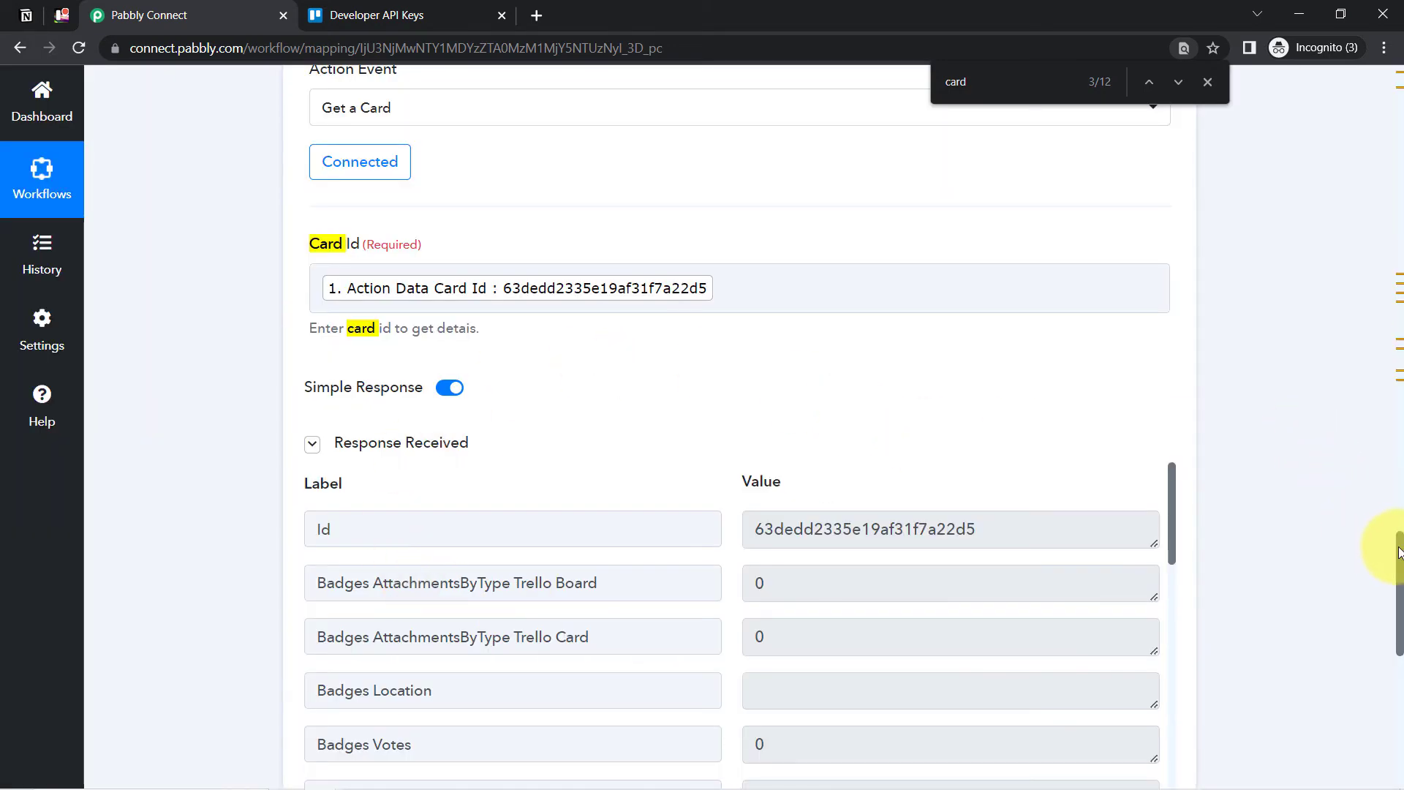
# Examine the Get a Card response for the due date, description and card name, and close the page search.
pyautogui.moveTo(1399, 552); pyautogui.dragTo(1398, 582)
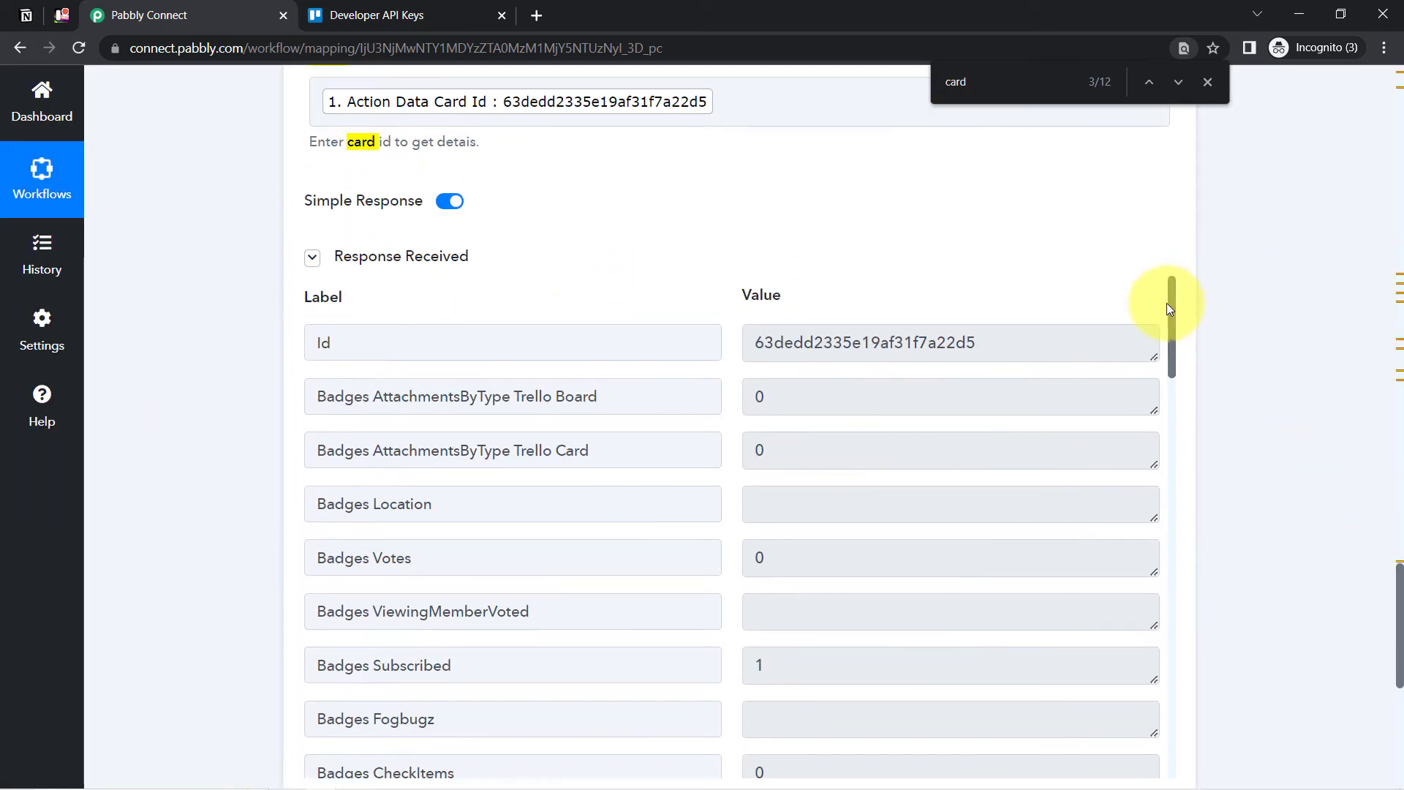
pyautogui.moveTo(1173, 305); pyautogui.dragTo(1177, 437)
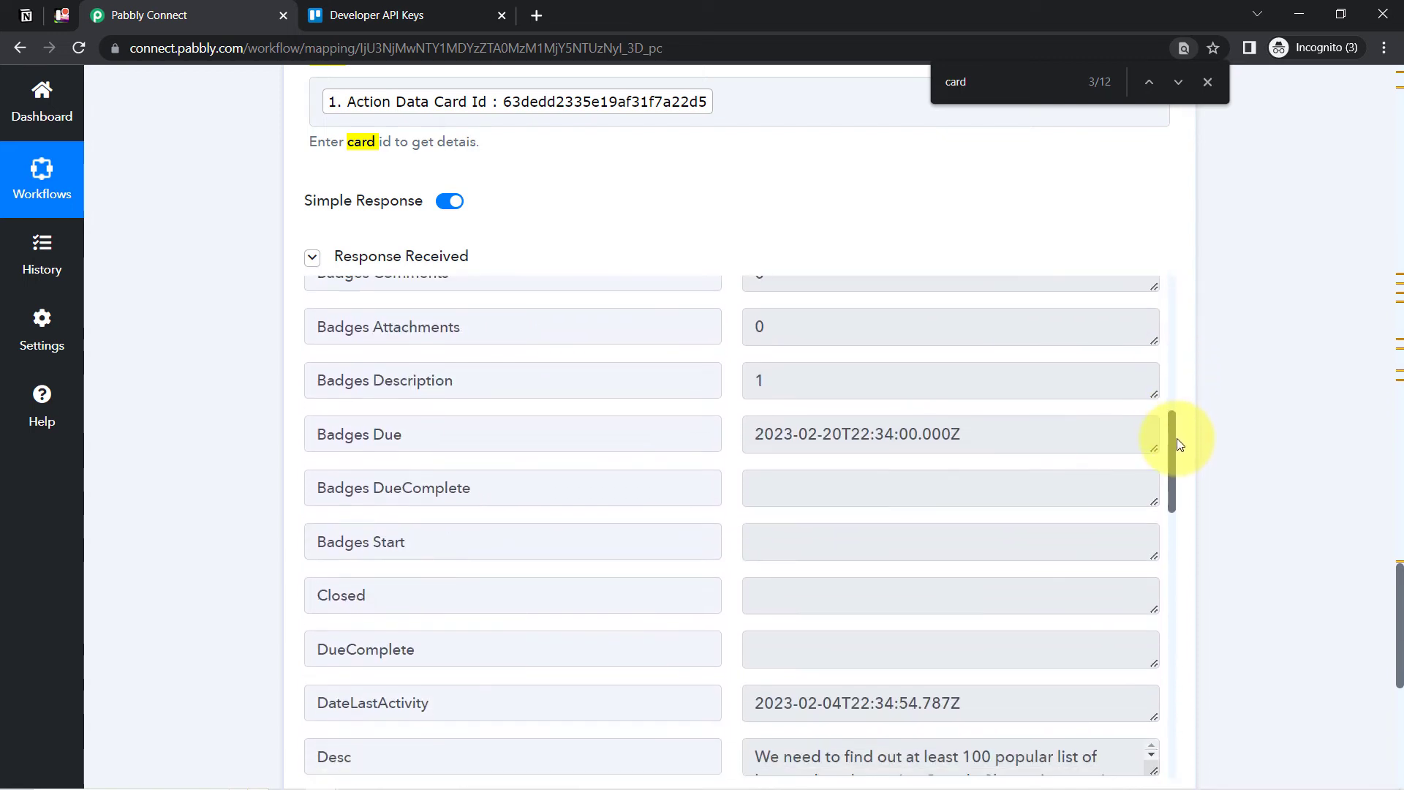
pyautogui.moveTo(1043, 436); pyautogui.dragTo(753, 435)
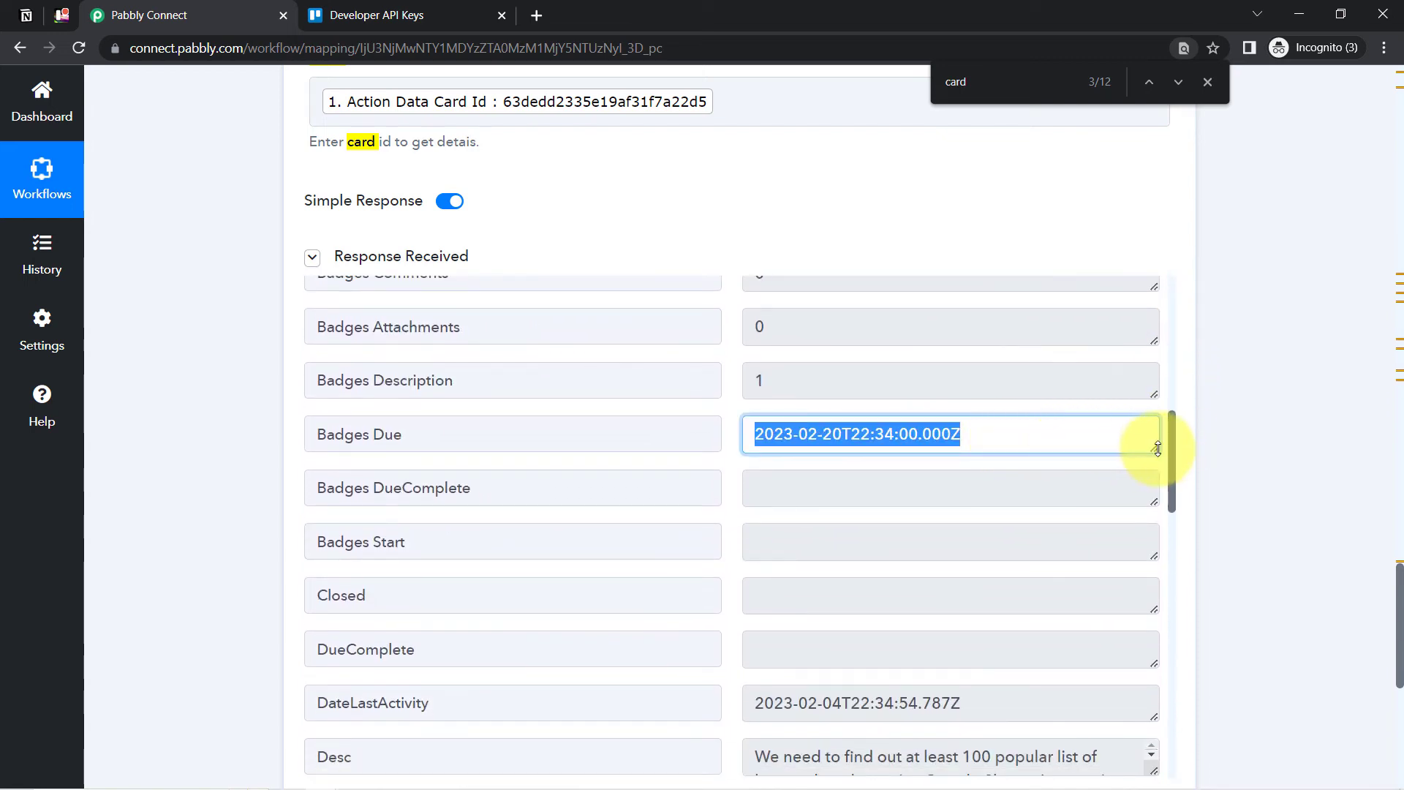
pyautogui.moveTo(1172, 451); pyautogui.dragTo(1178, 582)
pyautogui.click(1059, 469)
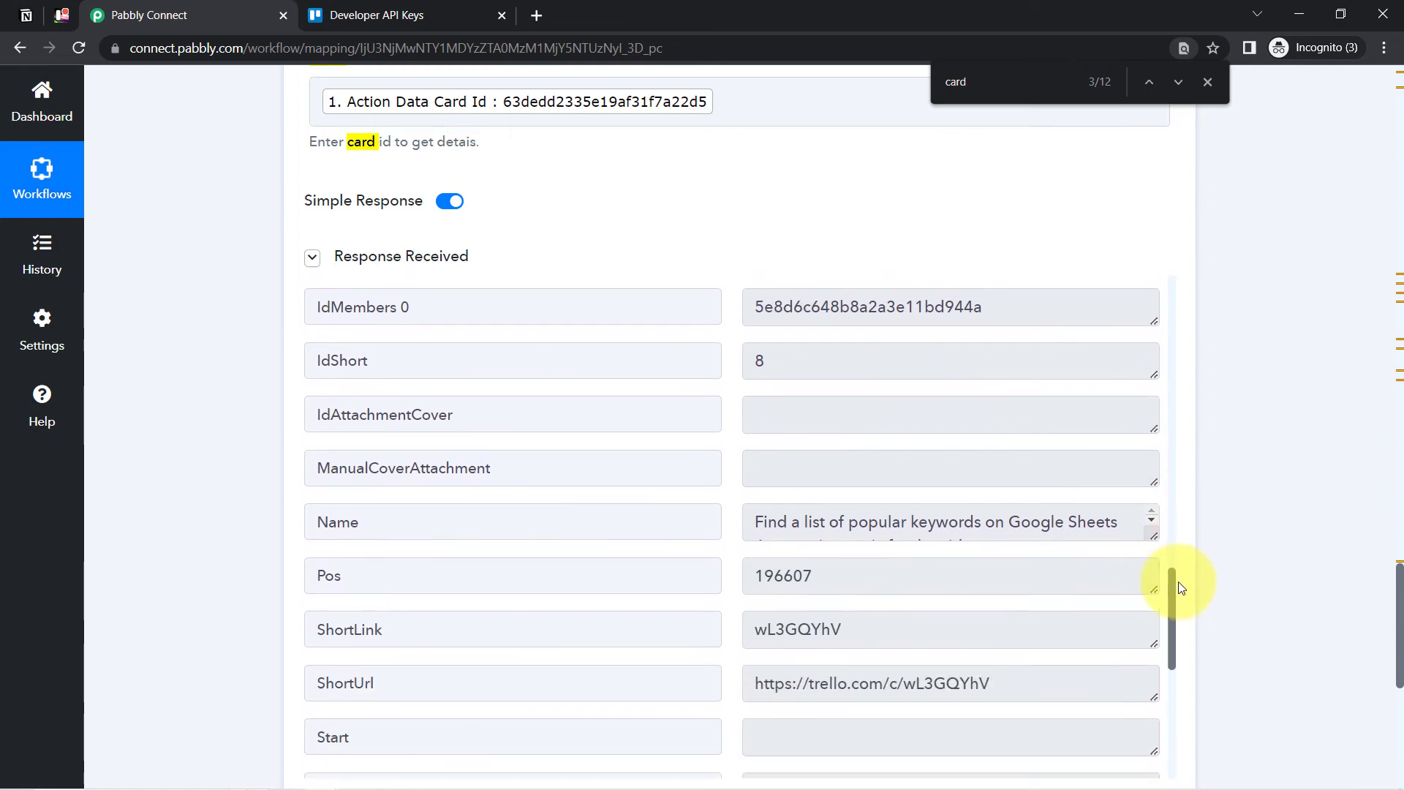
pyautogui.click(1072, 528)
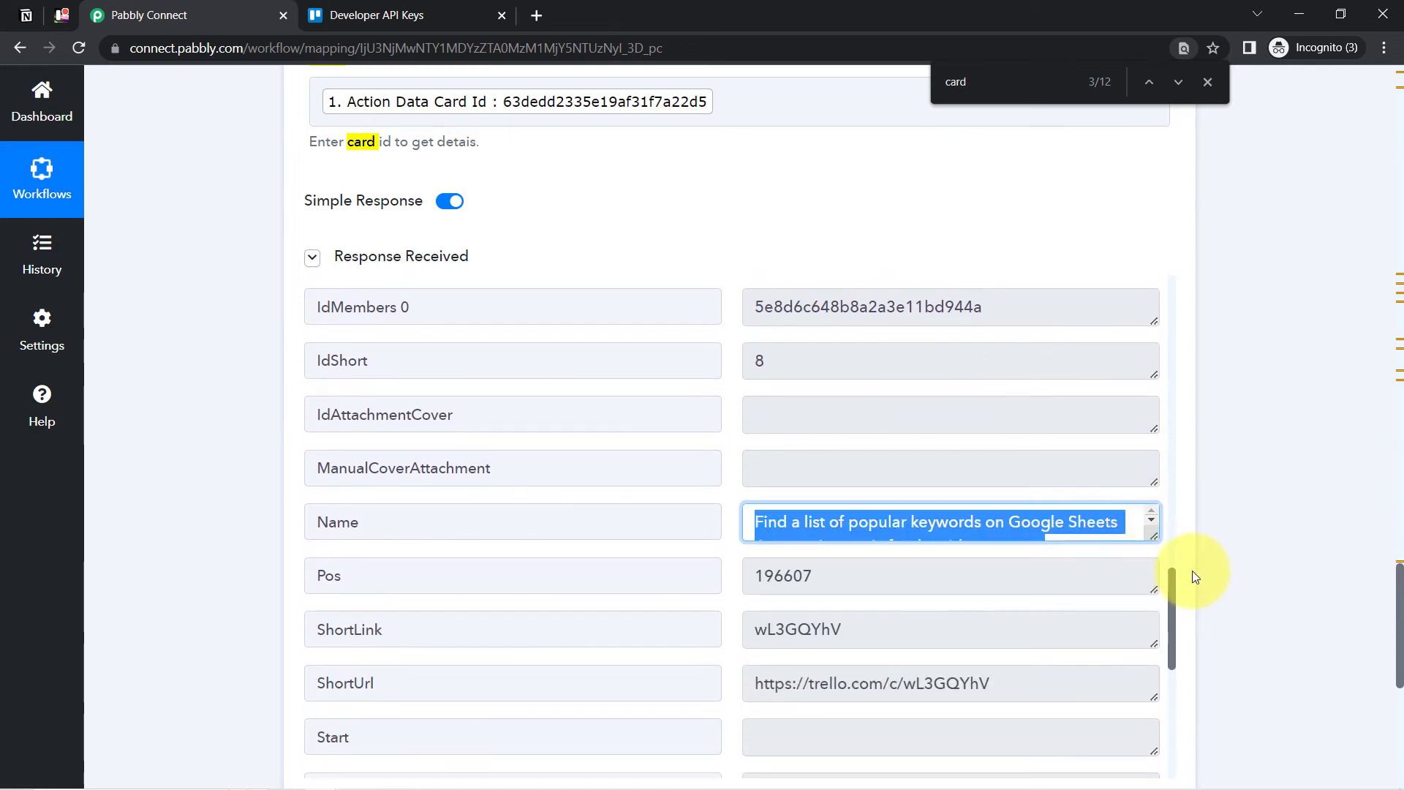
pyautogui.moveTo(1174, 583)
pyautogui.mouseDown()
pyautogui.moveTo(1177, 703)
pyautogui.moveTo(1135, 345)
pyautogui.moveTo(1154, 274)
pyautogui.moveTo(1166, 589)
pyautogui.mouseUp()
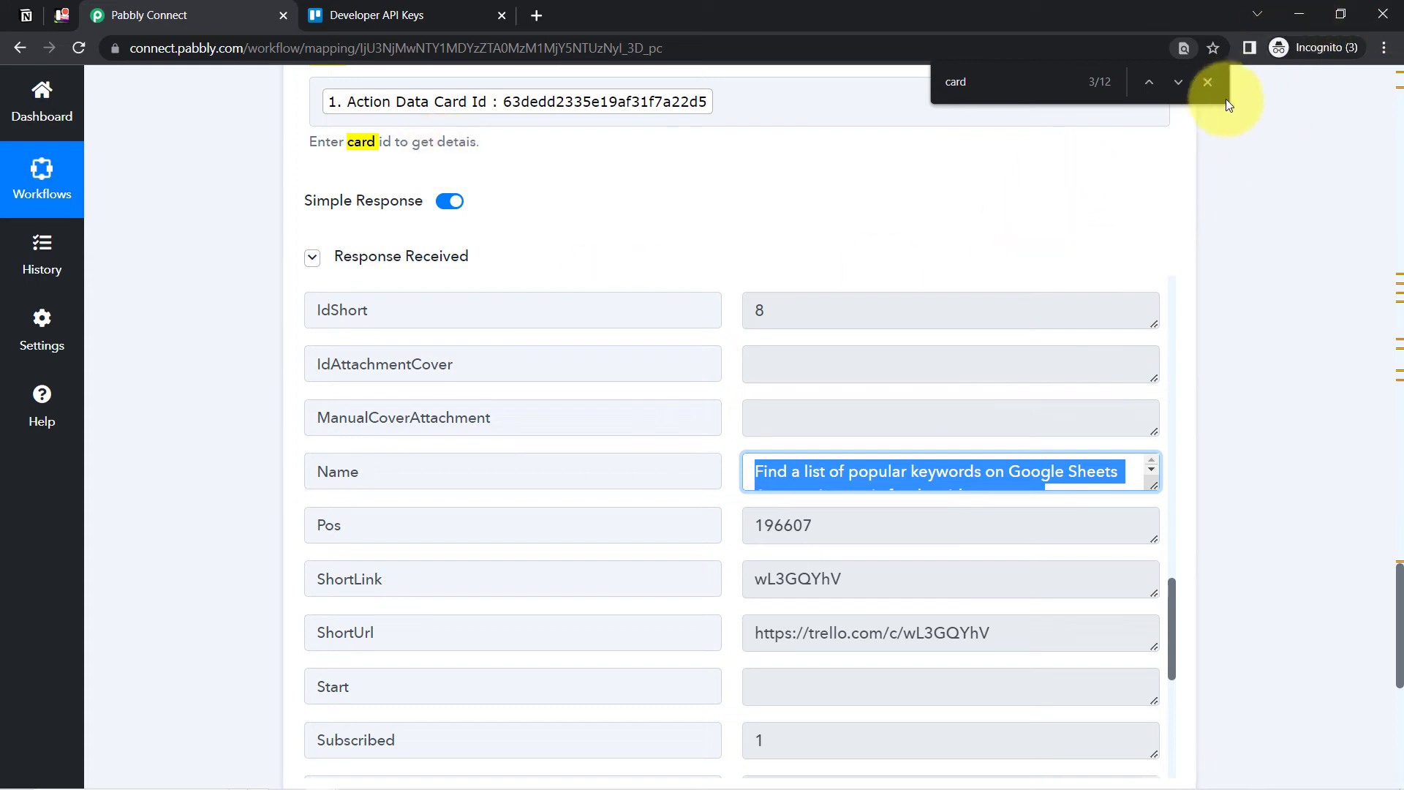
pyautogui.click(1208, 83)
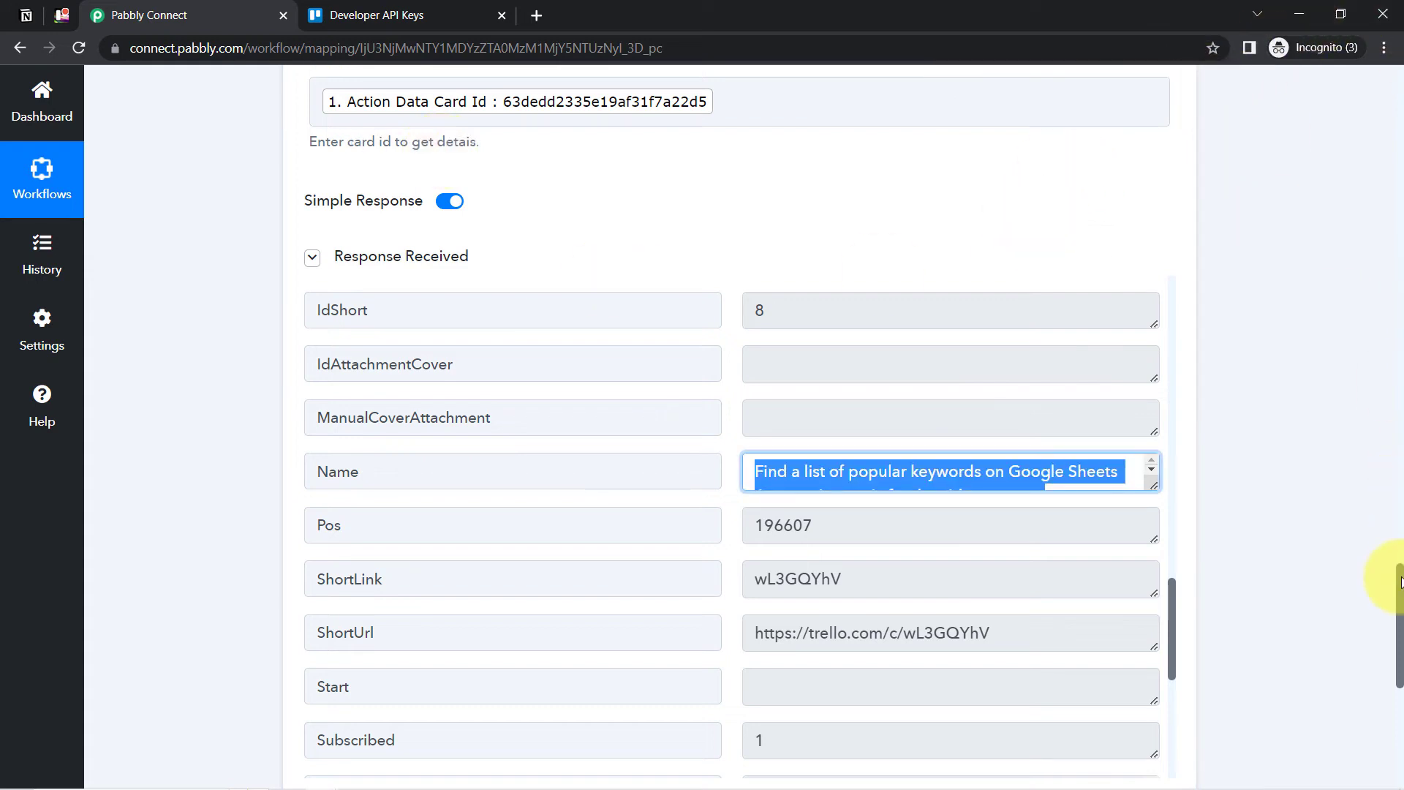
pyautogui.moveTo(1401, 583); pyautogui.dragTo(1397, 558)
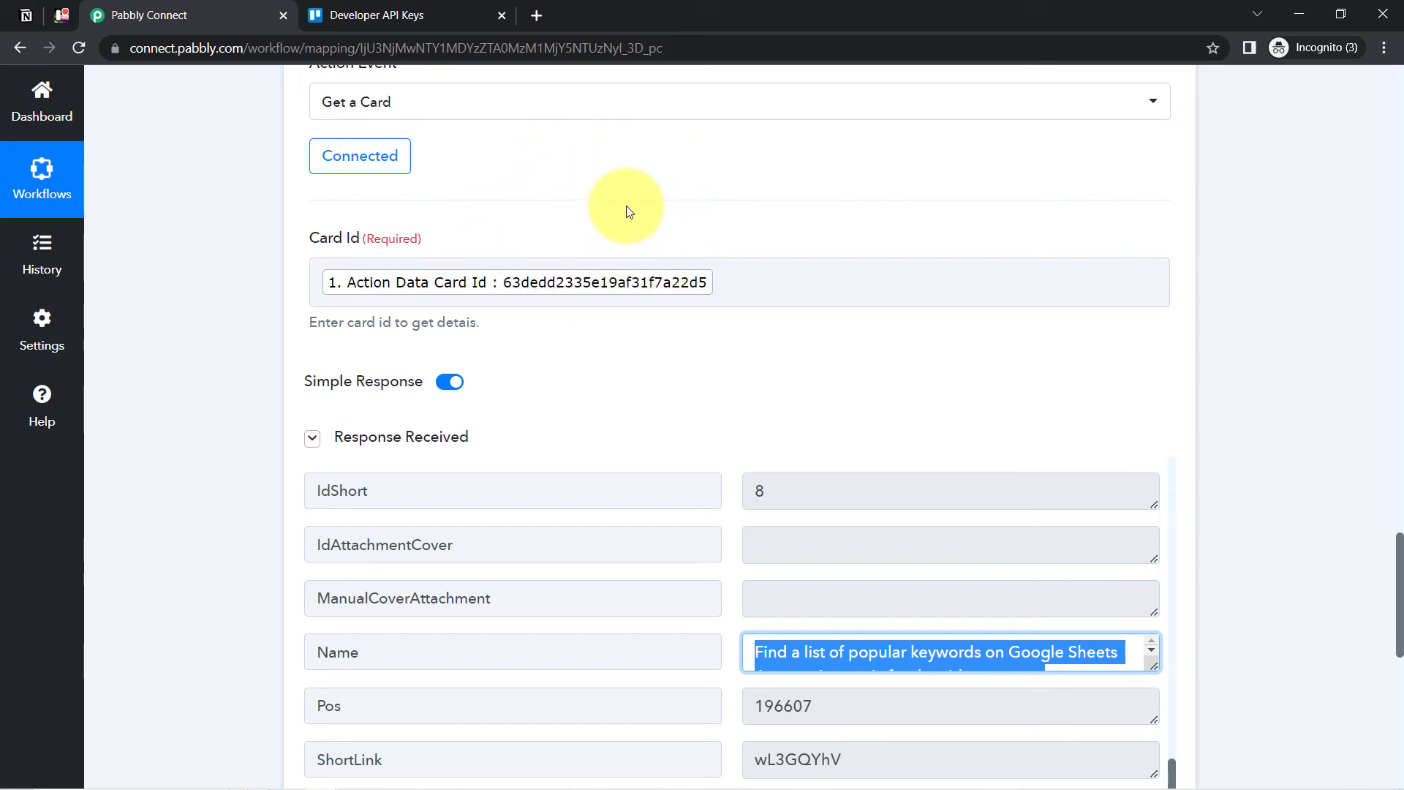
# Add a Notion action step after Get a Card and set its action event to Create Database Item.
pyautogui.moveTo(1400, 581); pyautogui.dragTo(1389, 724)
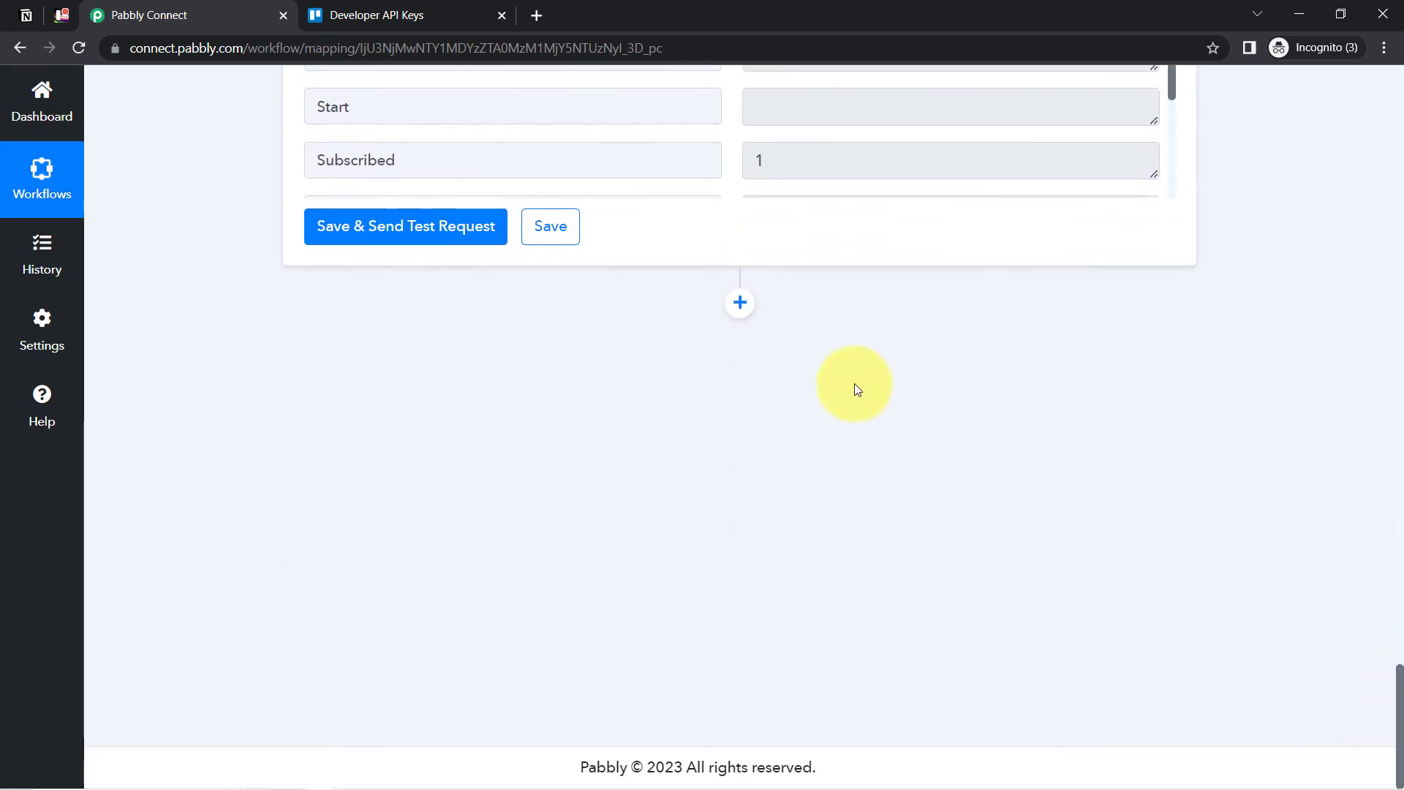
pyautogui.click(740, 305)
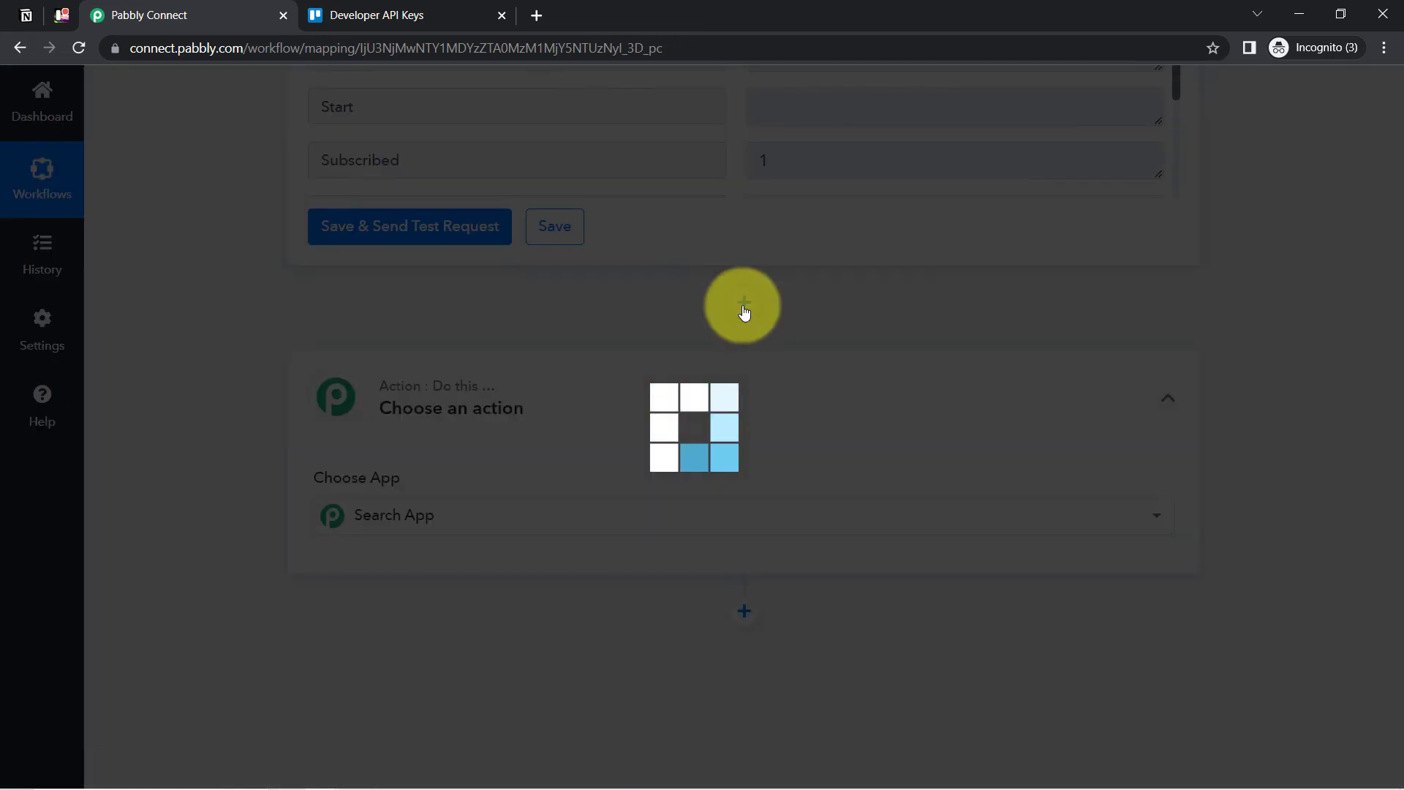
pyautogui.write('notio')
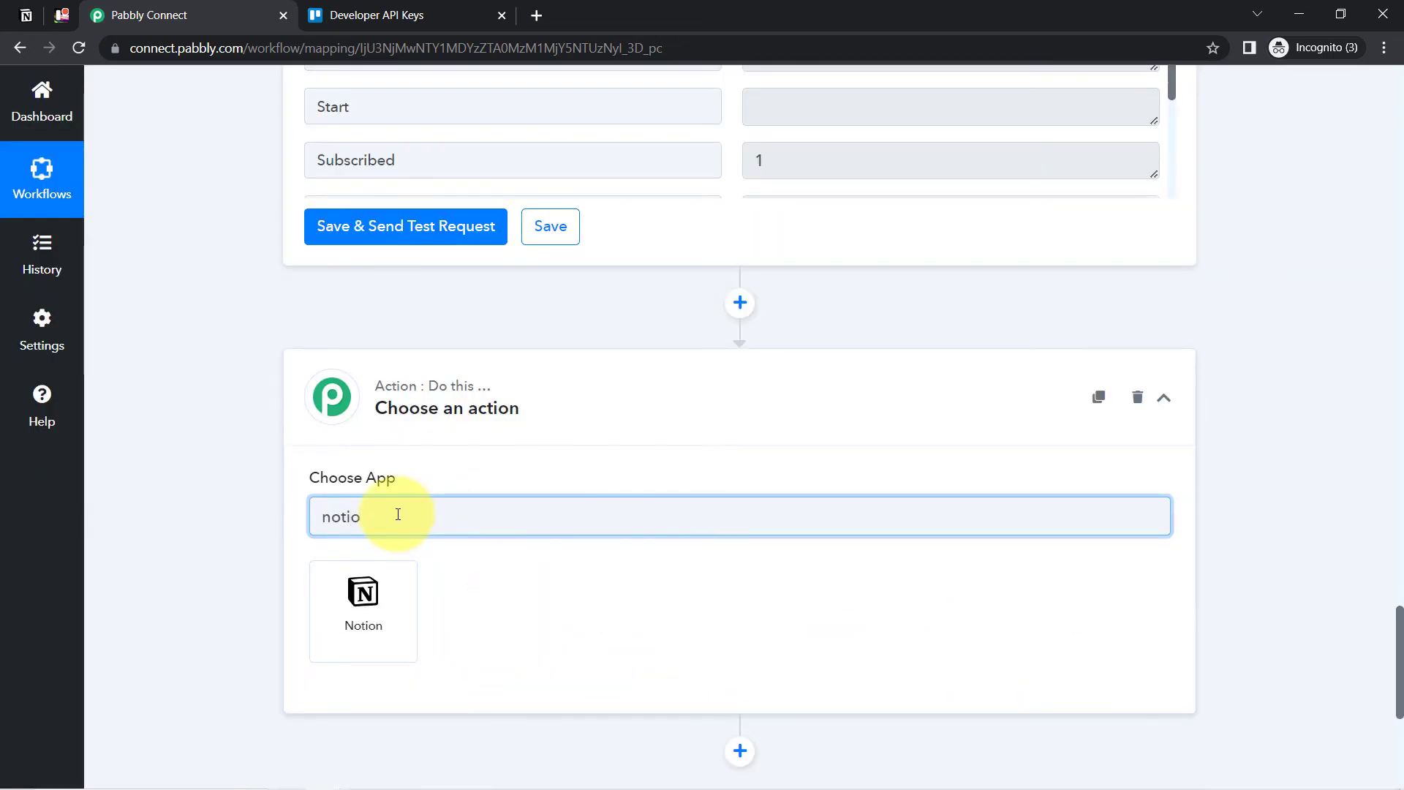
pyautogui.click(355, 630)
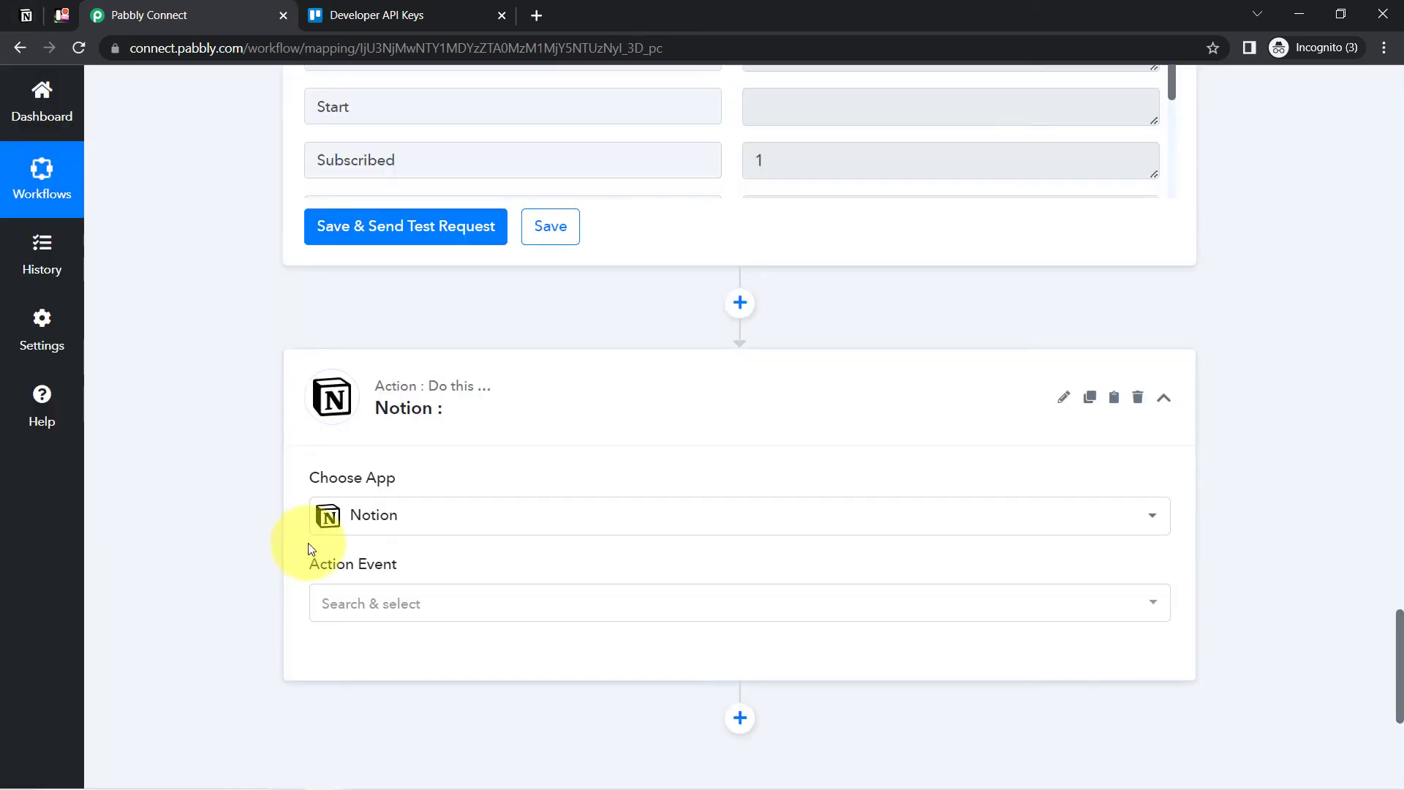
pyautogui.moveTo(1398, 630); pyautogui.dragTo(1393, 760)
pyautogui.click(377, 402)
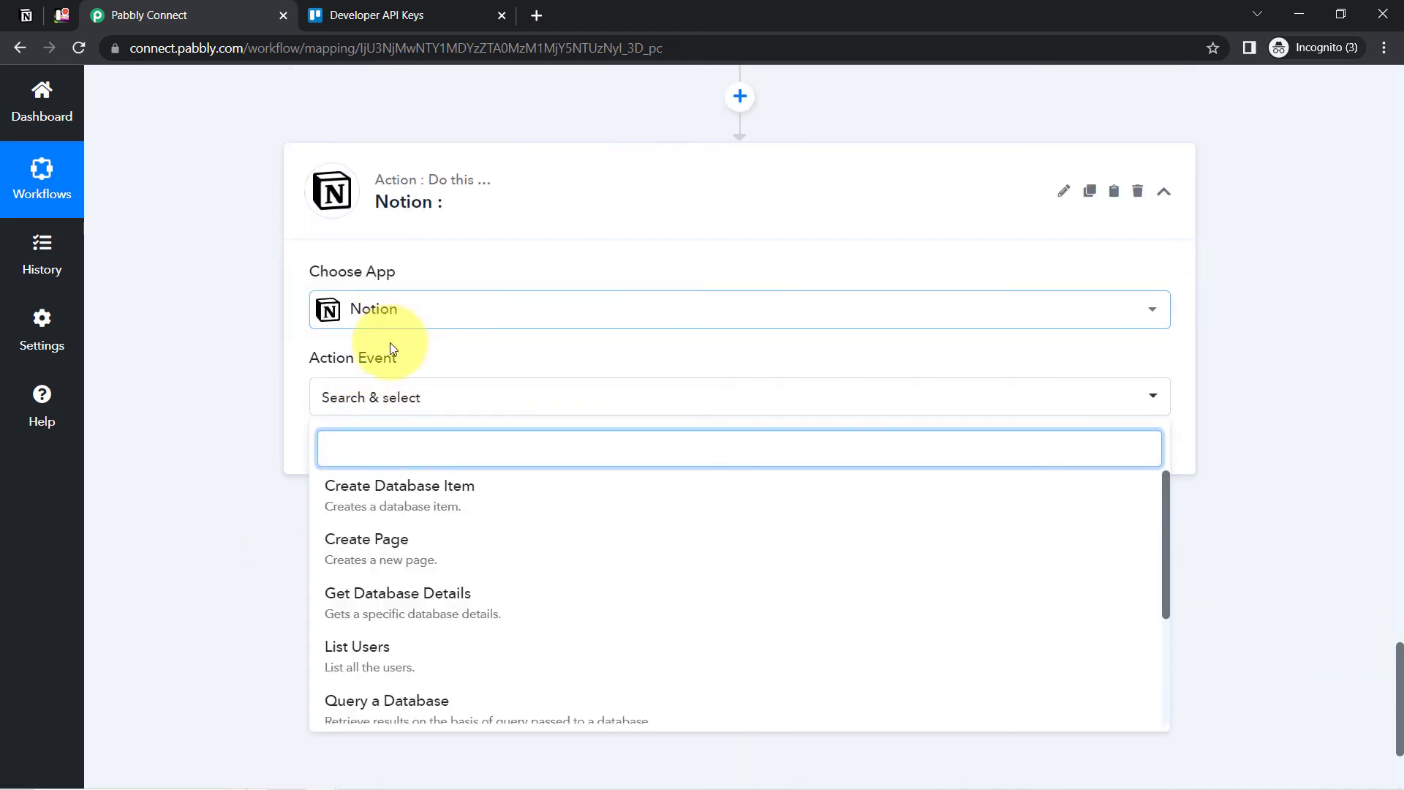
pyautogui.click(430, 504)
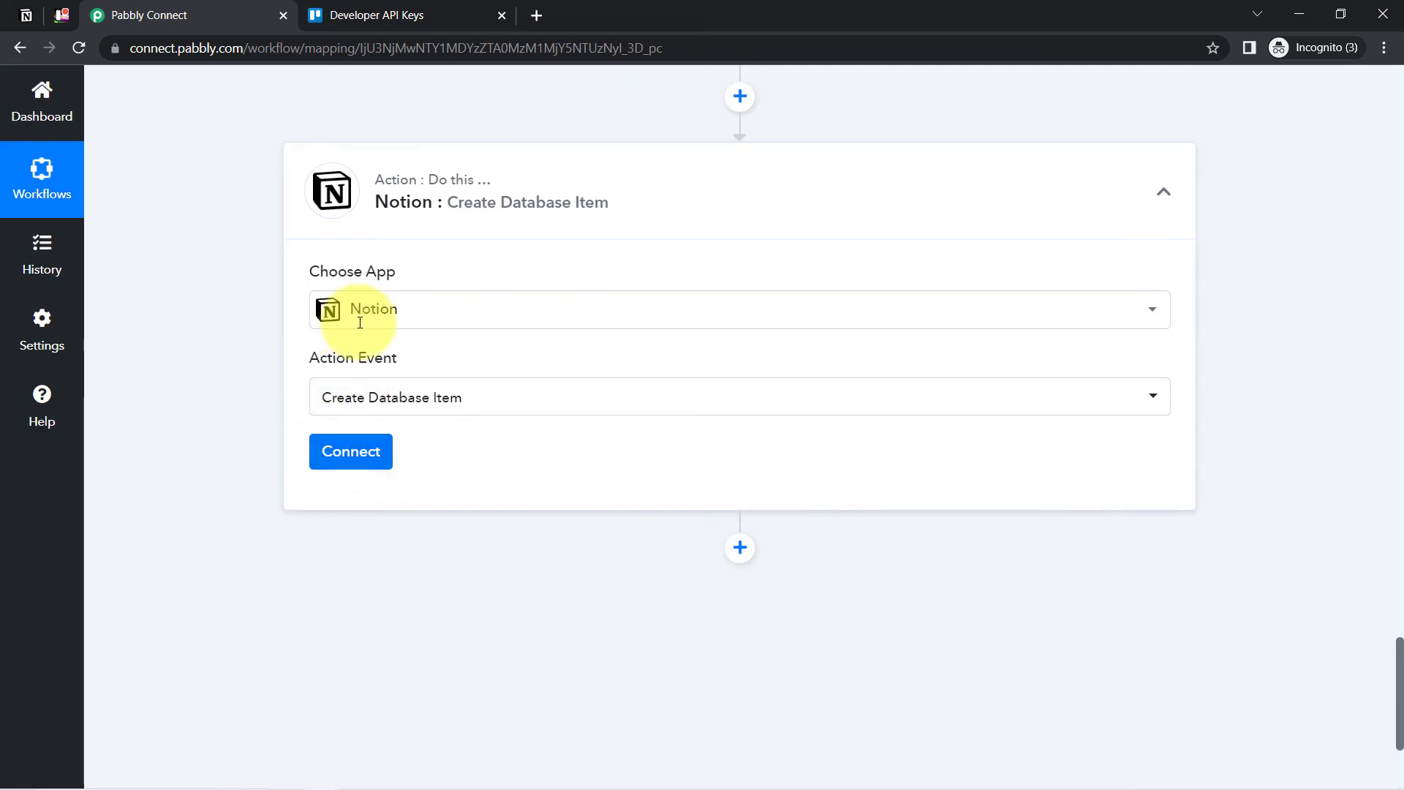
# Connect the step through a new connection, Notion #7, and allow Pabbly Connect access to the preselected Notion pages, including Task List for Team Members.
pyautogui.click(362, 460)
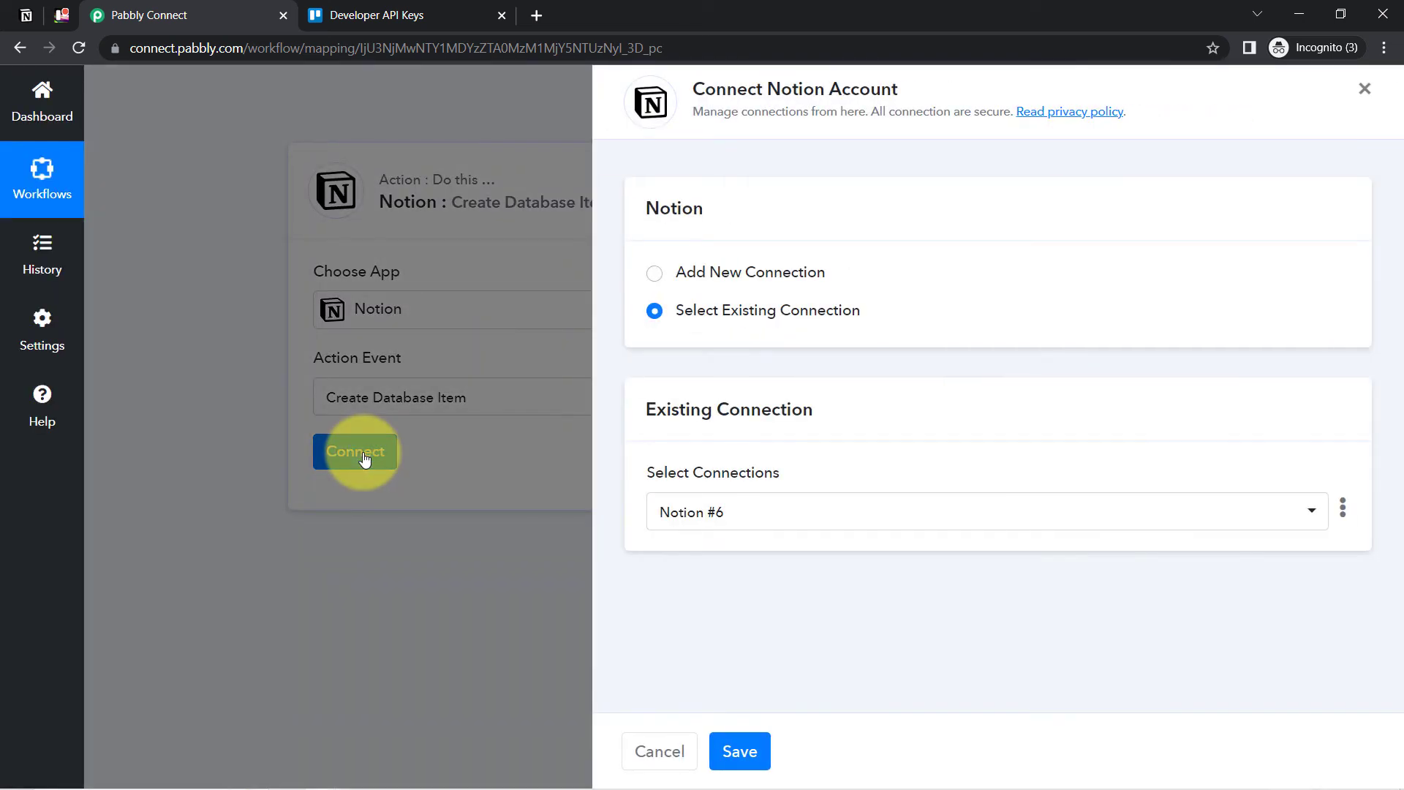
pyautogui.click(729, 280)
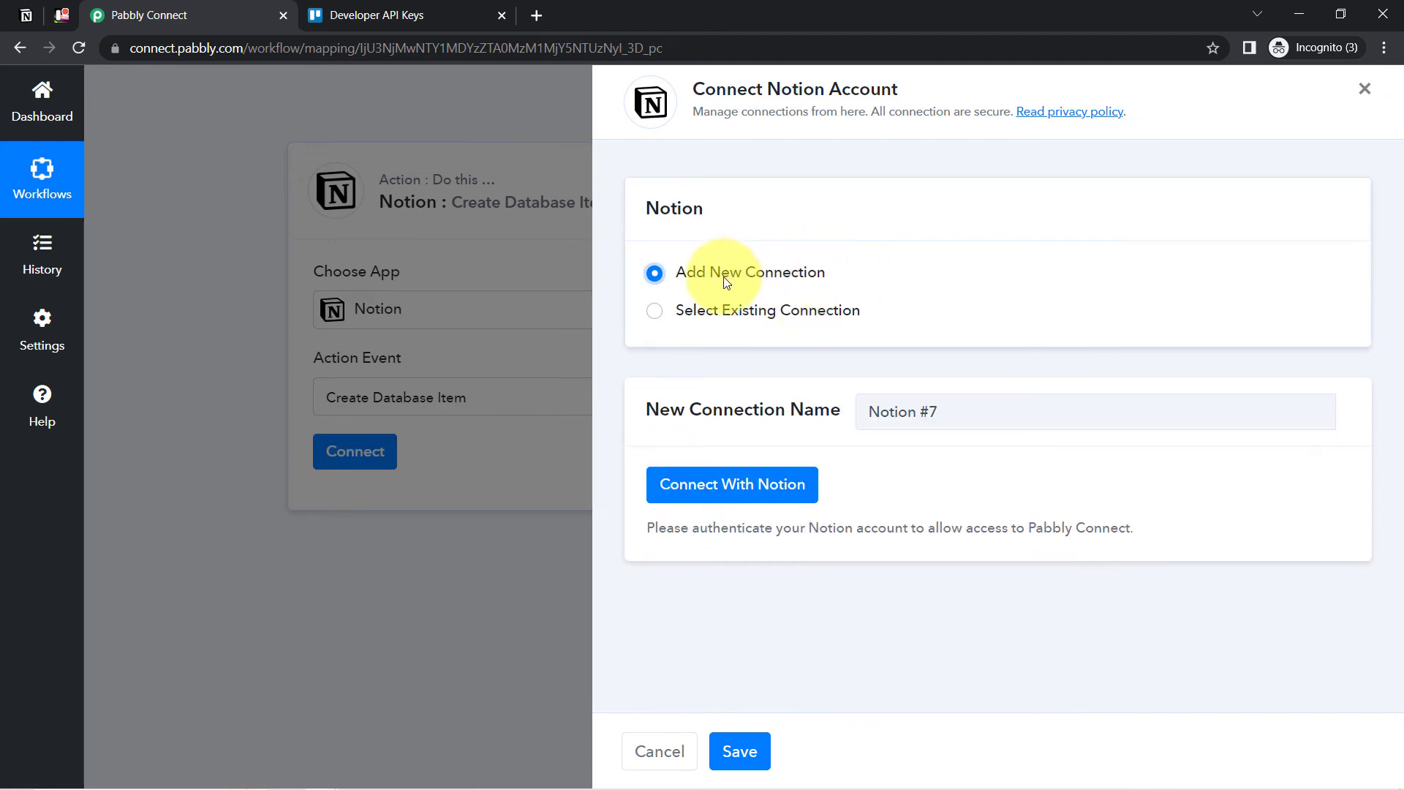
pyautogui.click(732, 485)
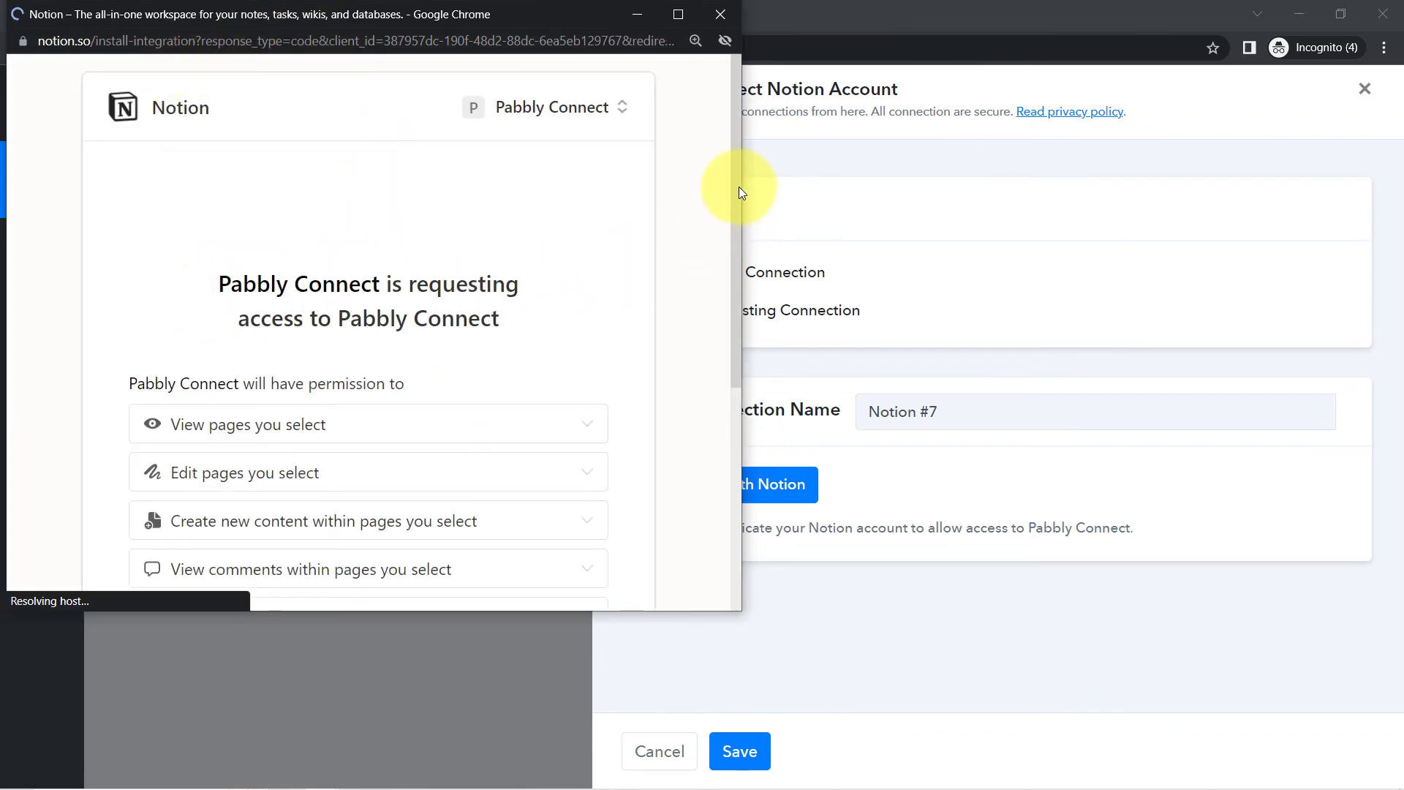
pyautogui.scroll(-5, 695, 428)
pyautogui.click(419, 335)
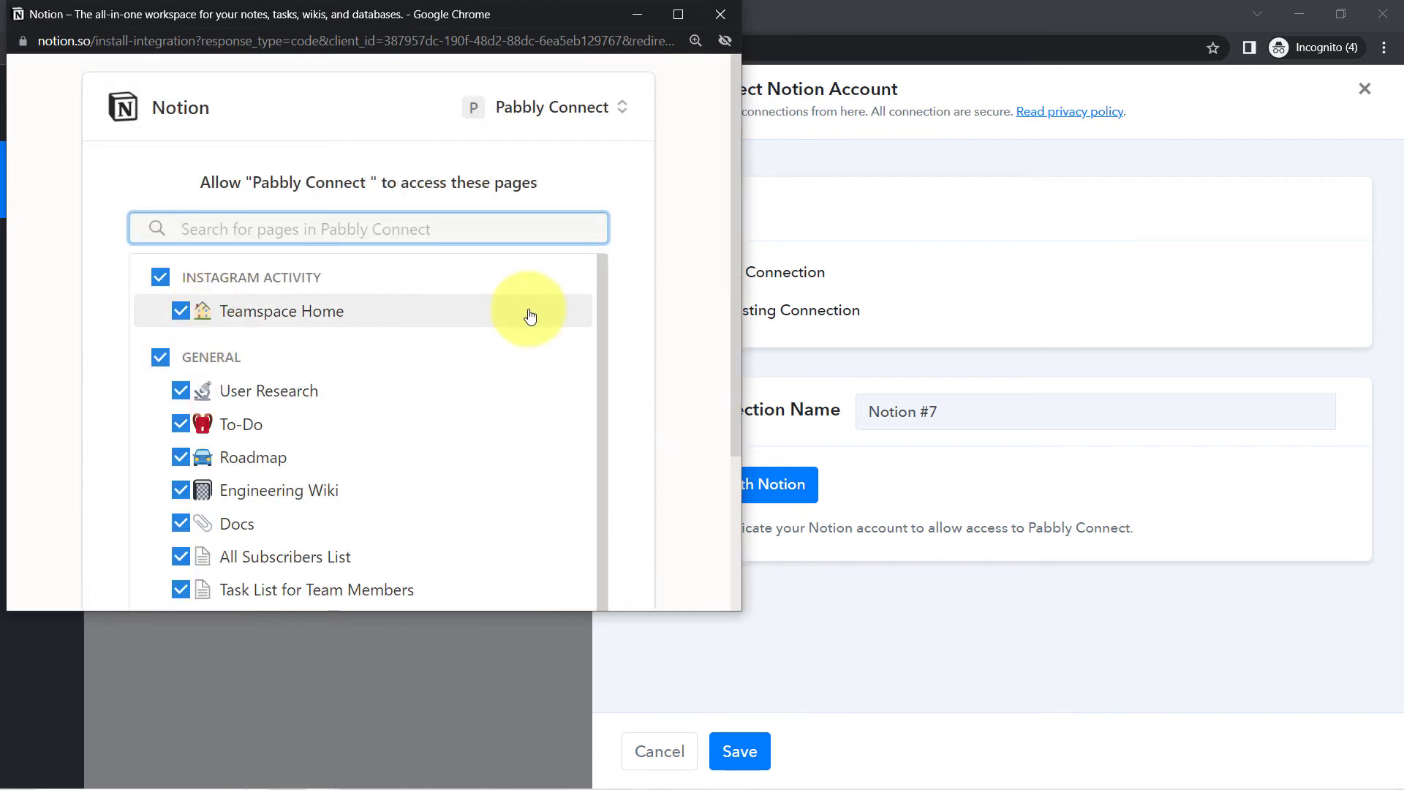
pyautogui.scroll(-1, 602, 322)
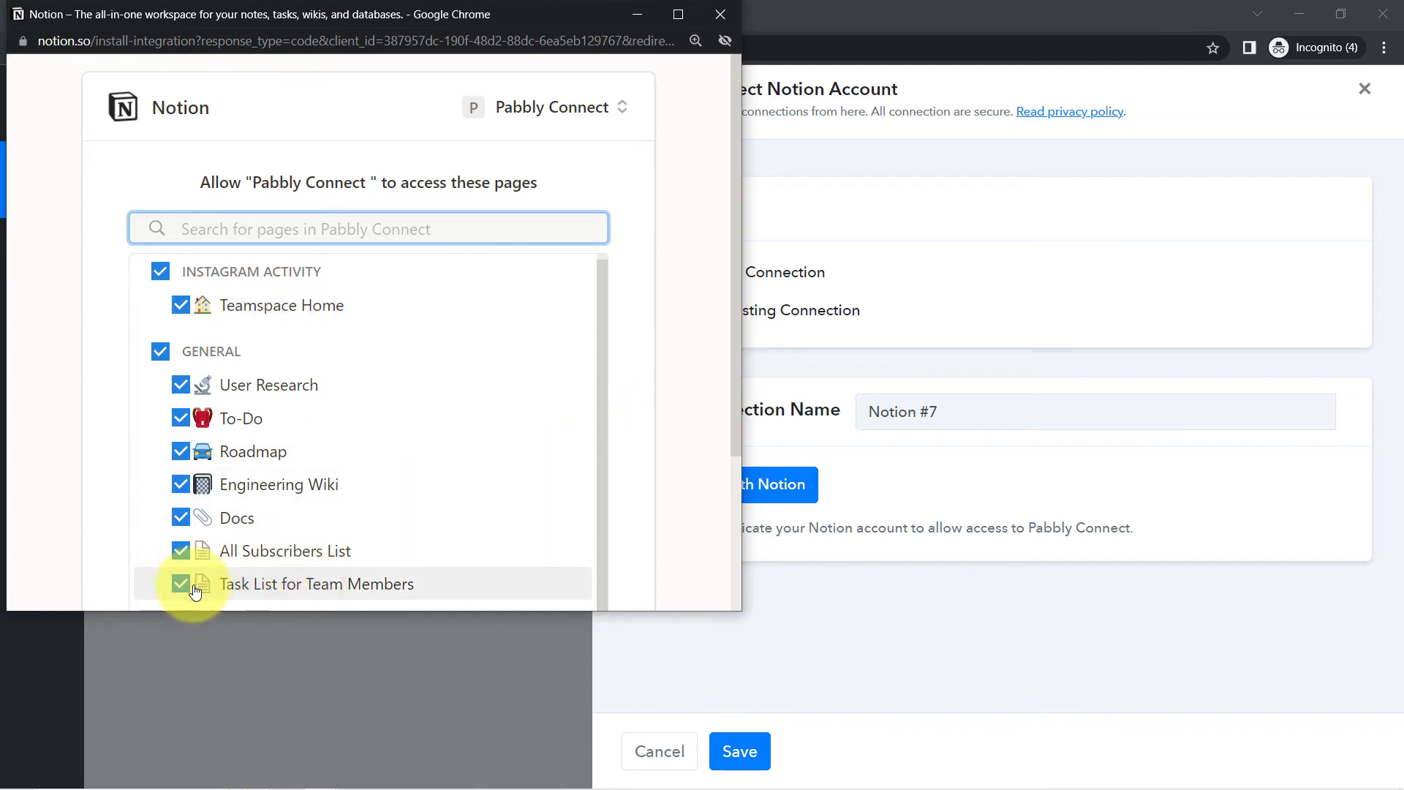
pyautogui.moveTo(736, 336); pyautogui.dragTo(696, 522)
pyautogui.click(457, 522)
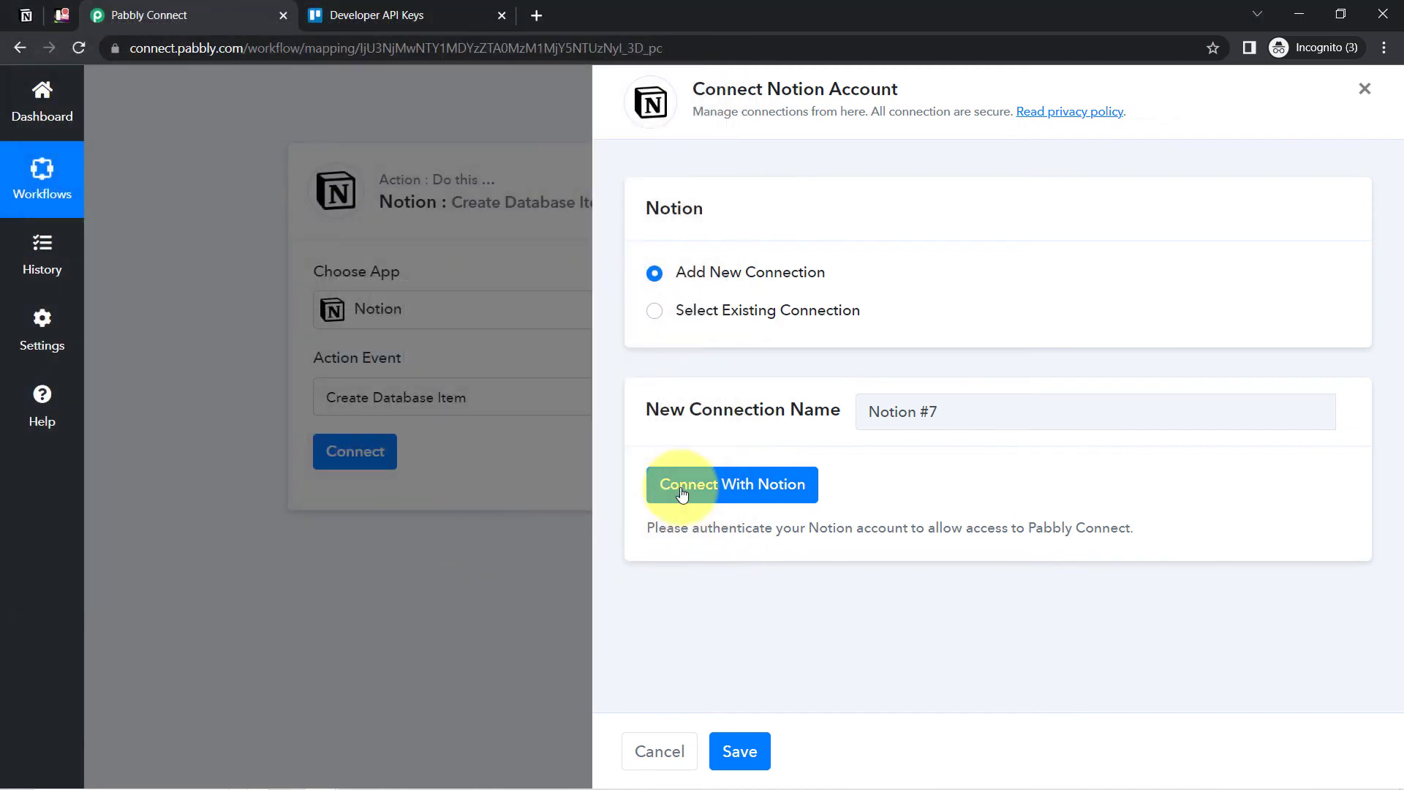
pyautogui.click(688, 485)
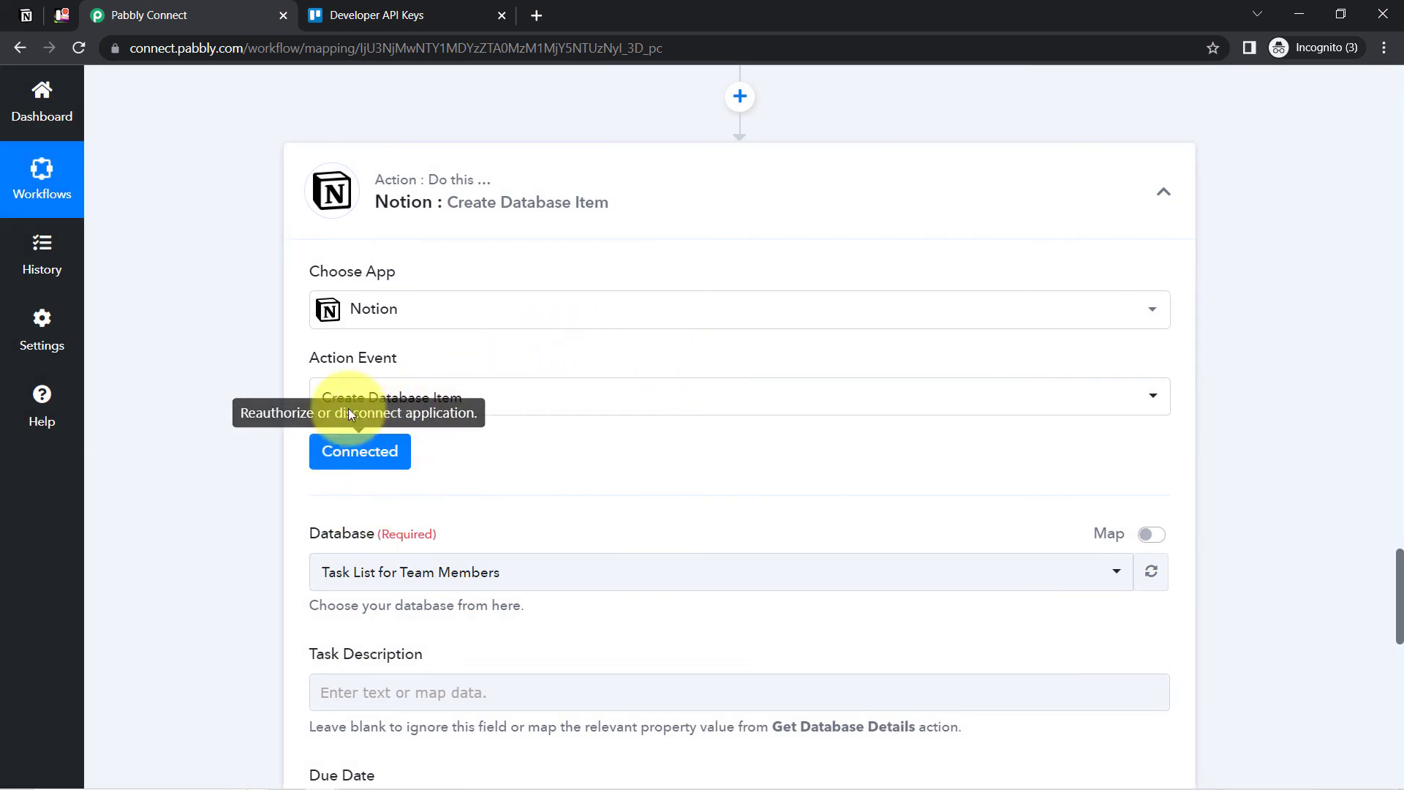
# Check the available databases for the action against the page list in the Notion workspace.
pyautogui.moveTo(1400, 557); pyautogui.dragTo(1401, 589)
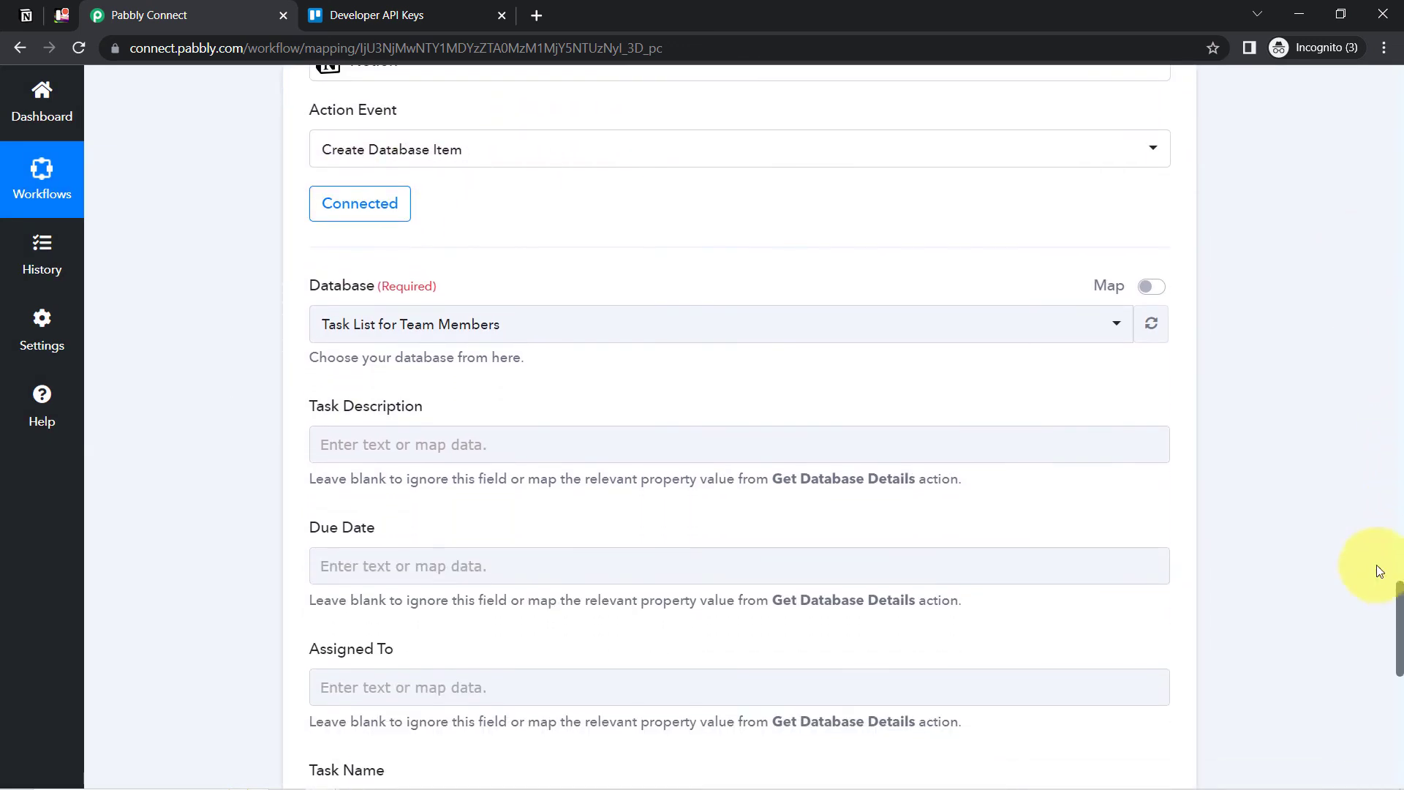
pyautogui.click(435, 322)
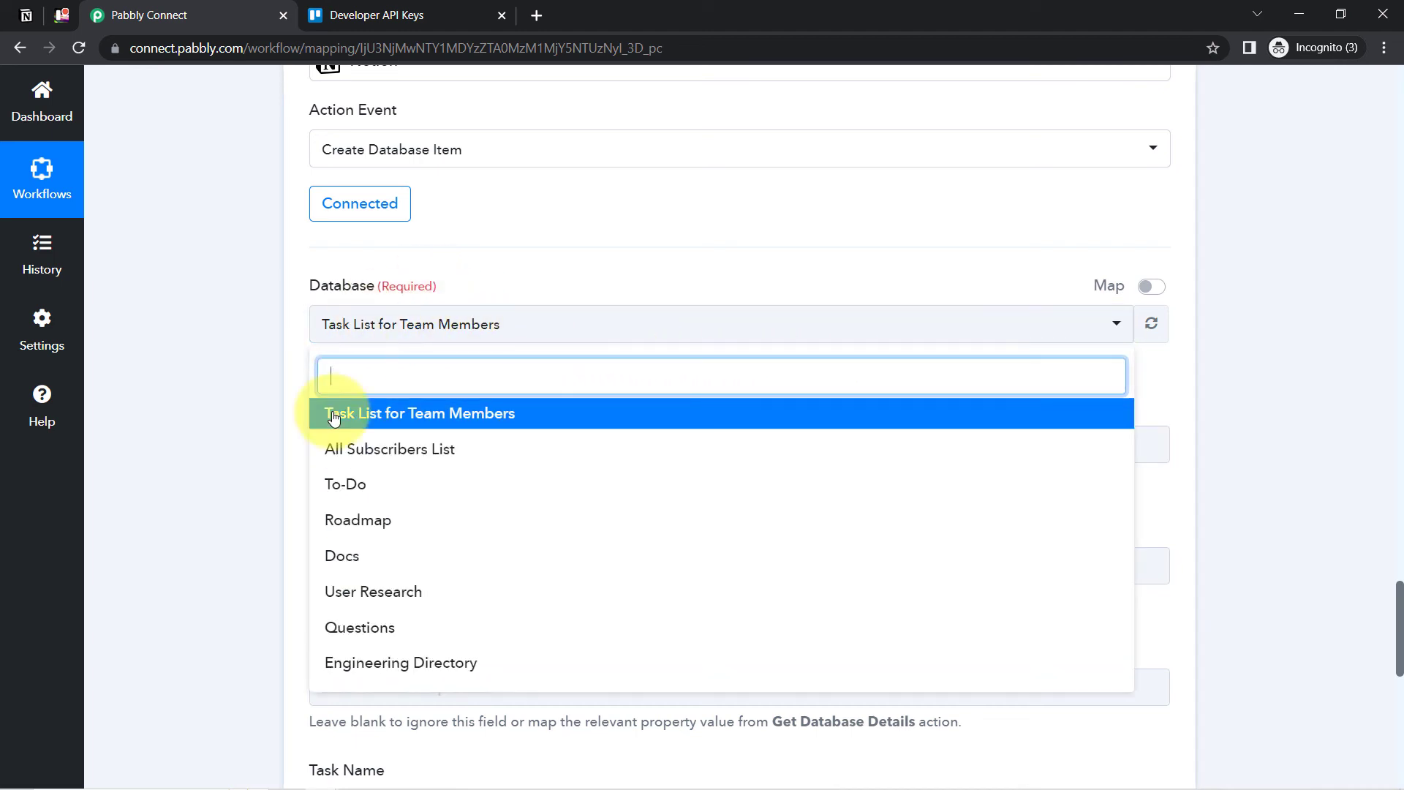
pyautogui.click(142, 256)
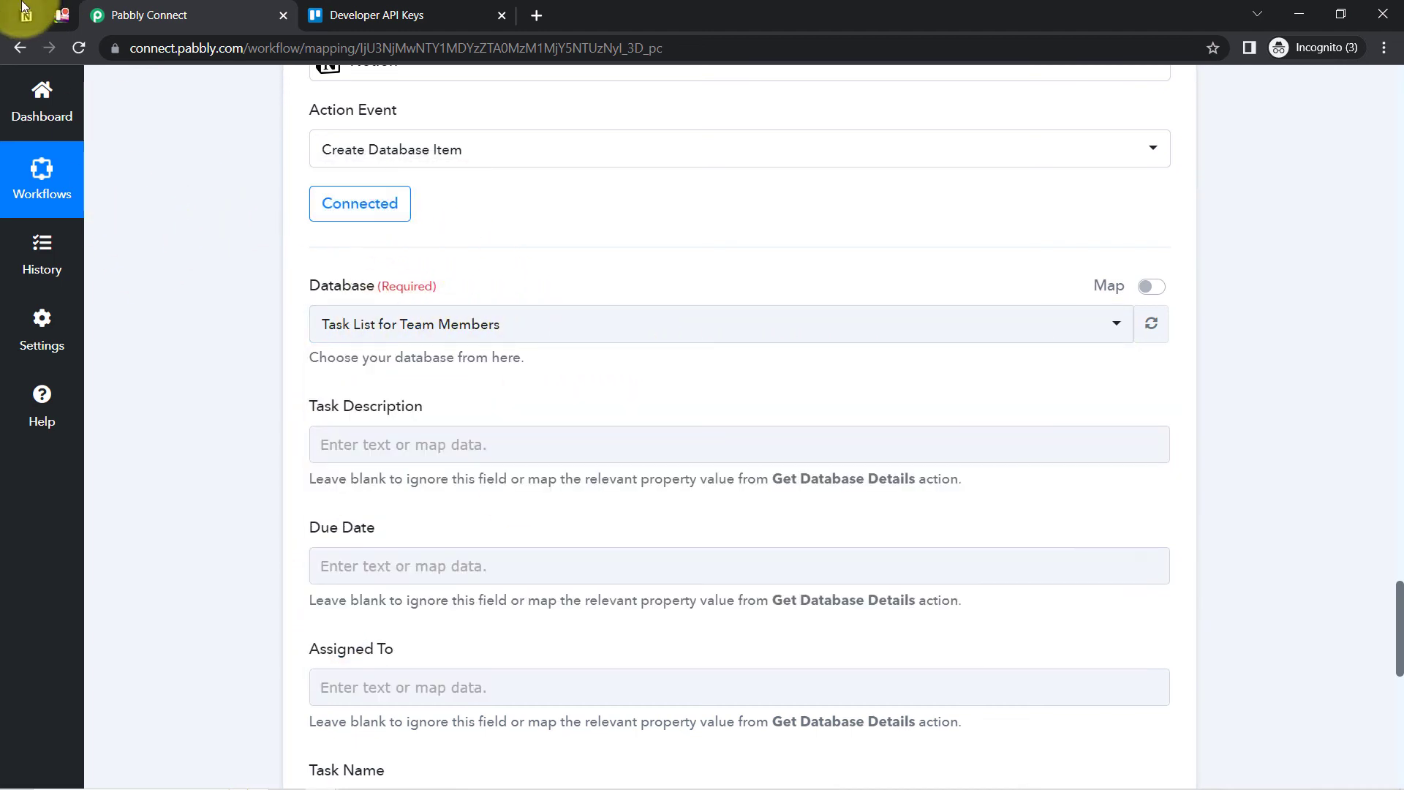
pyautogui.click(26, 15)
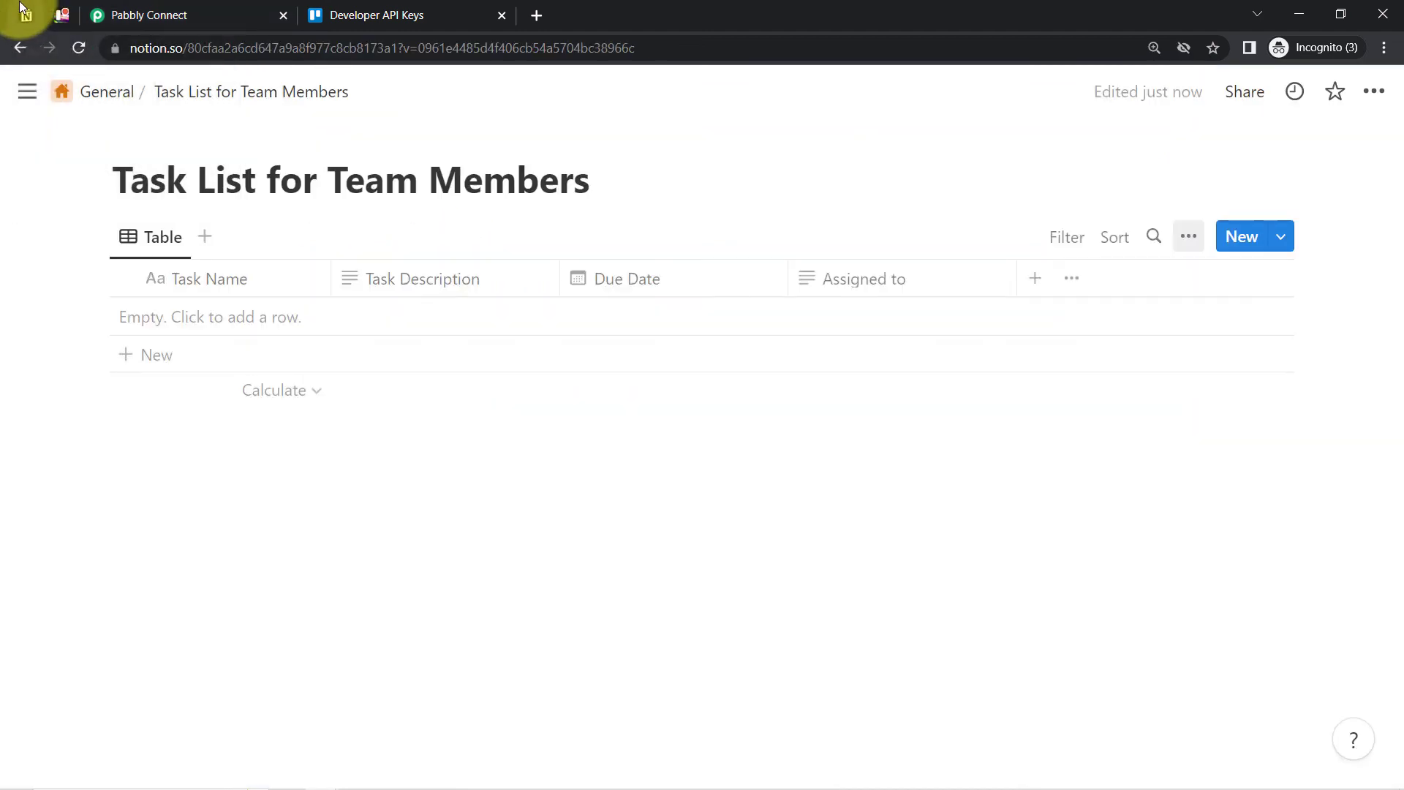
pyautogui.click(27, 92)
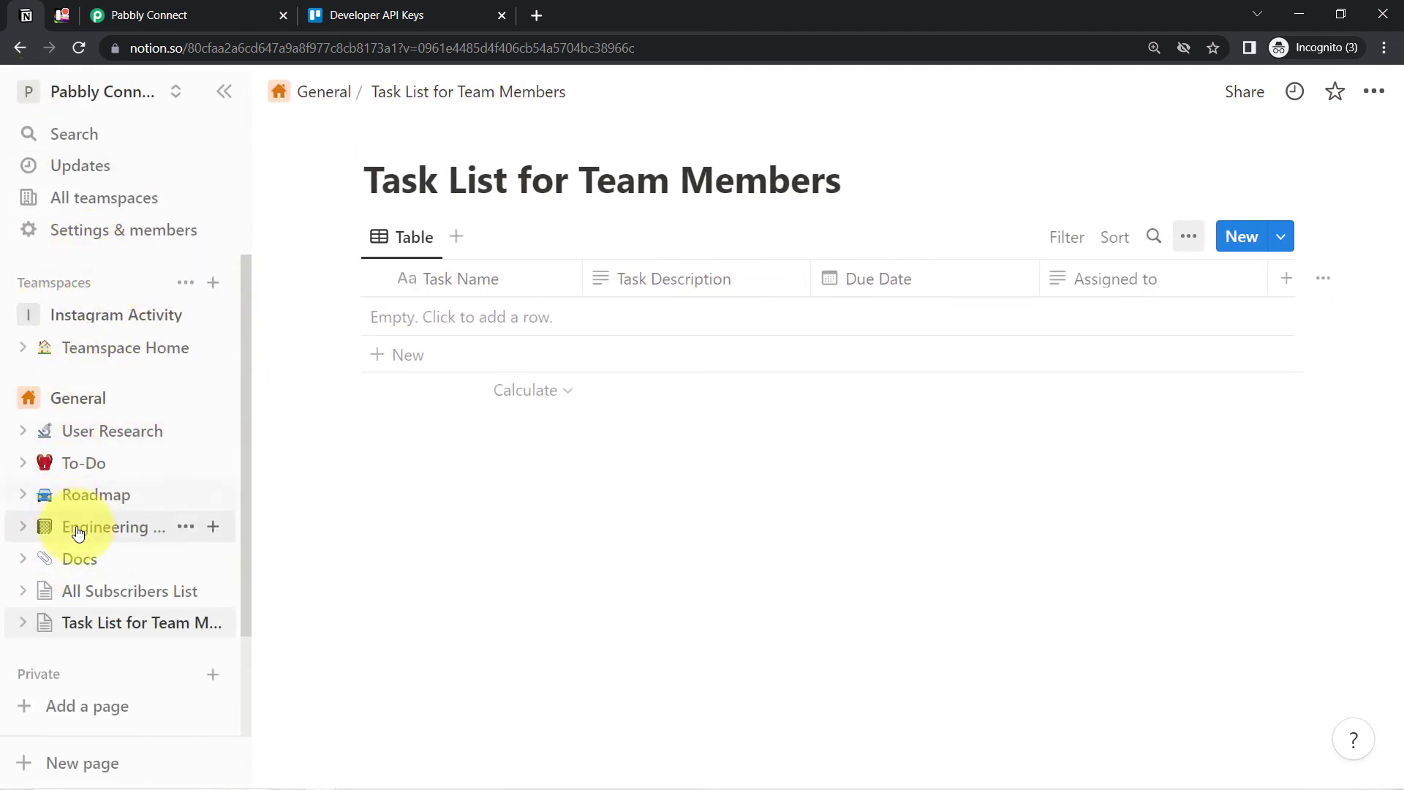
pyautogui.click(170, 15)
# Compare the Task Description, Due Date, Assigned To and Task Name fields with the columns of the Notion task table.
pyautogui.moveTo(379, 414); pyautogui.dragTo(411, 415)
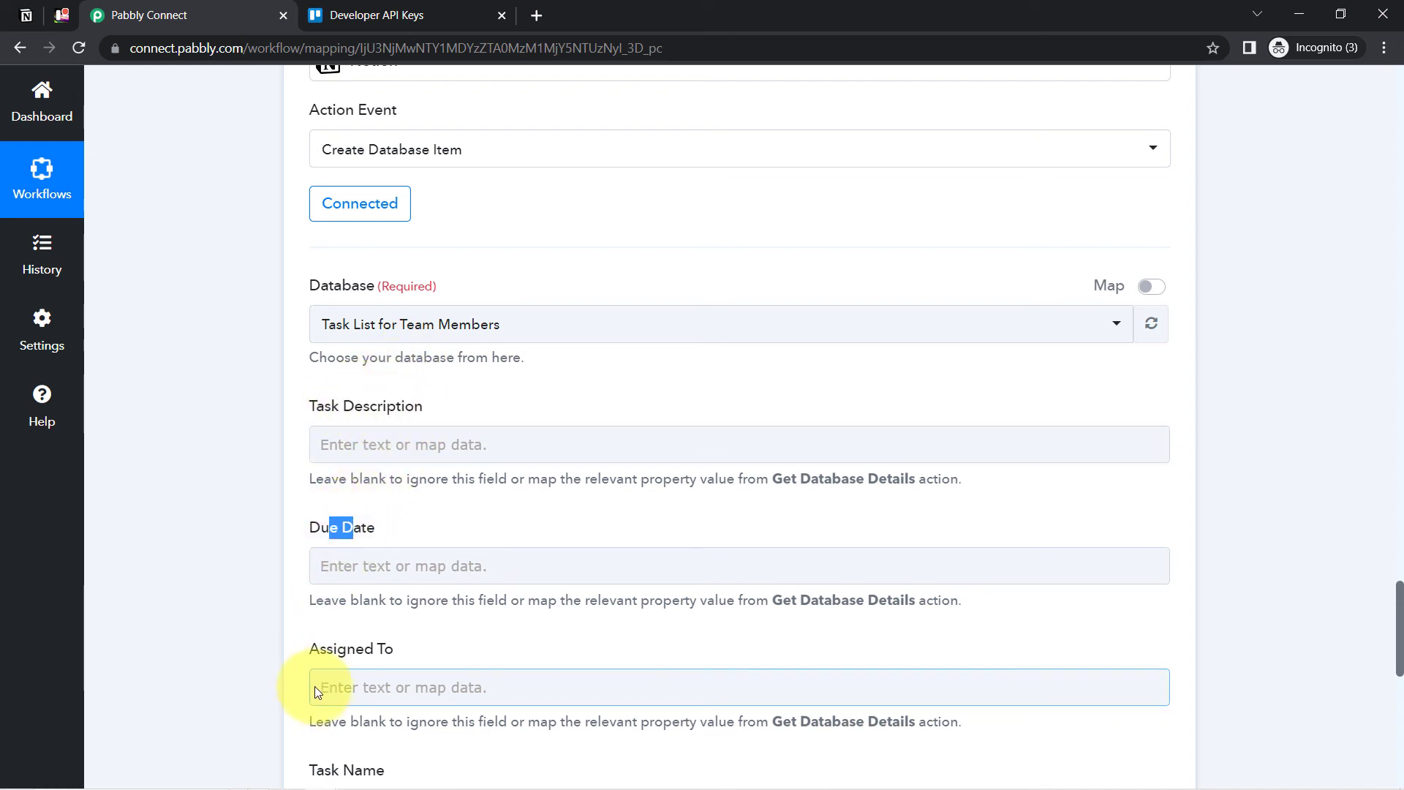
pyautogui.click(344, 687)
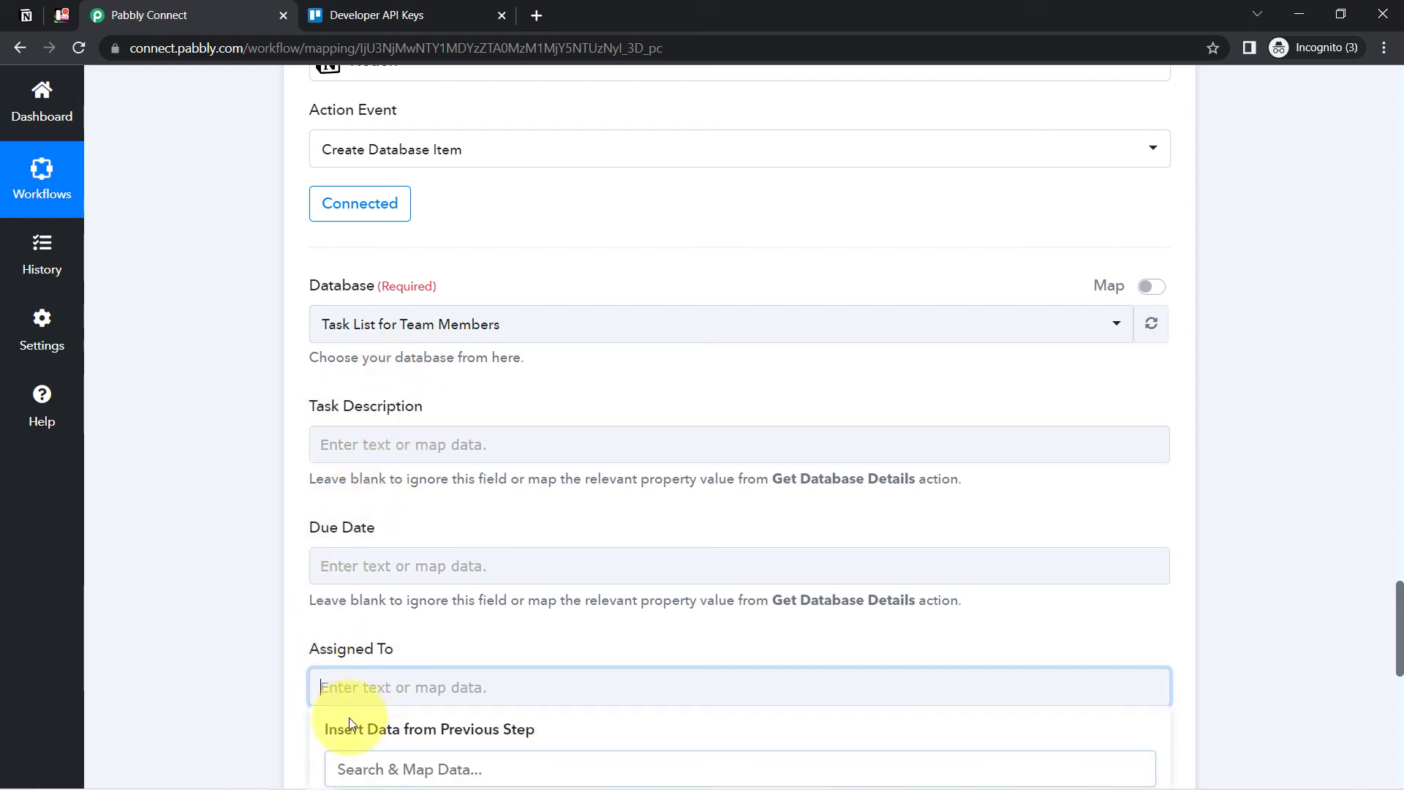
pyautogui.click(169, 560)
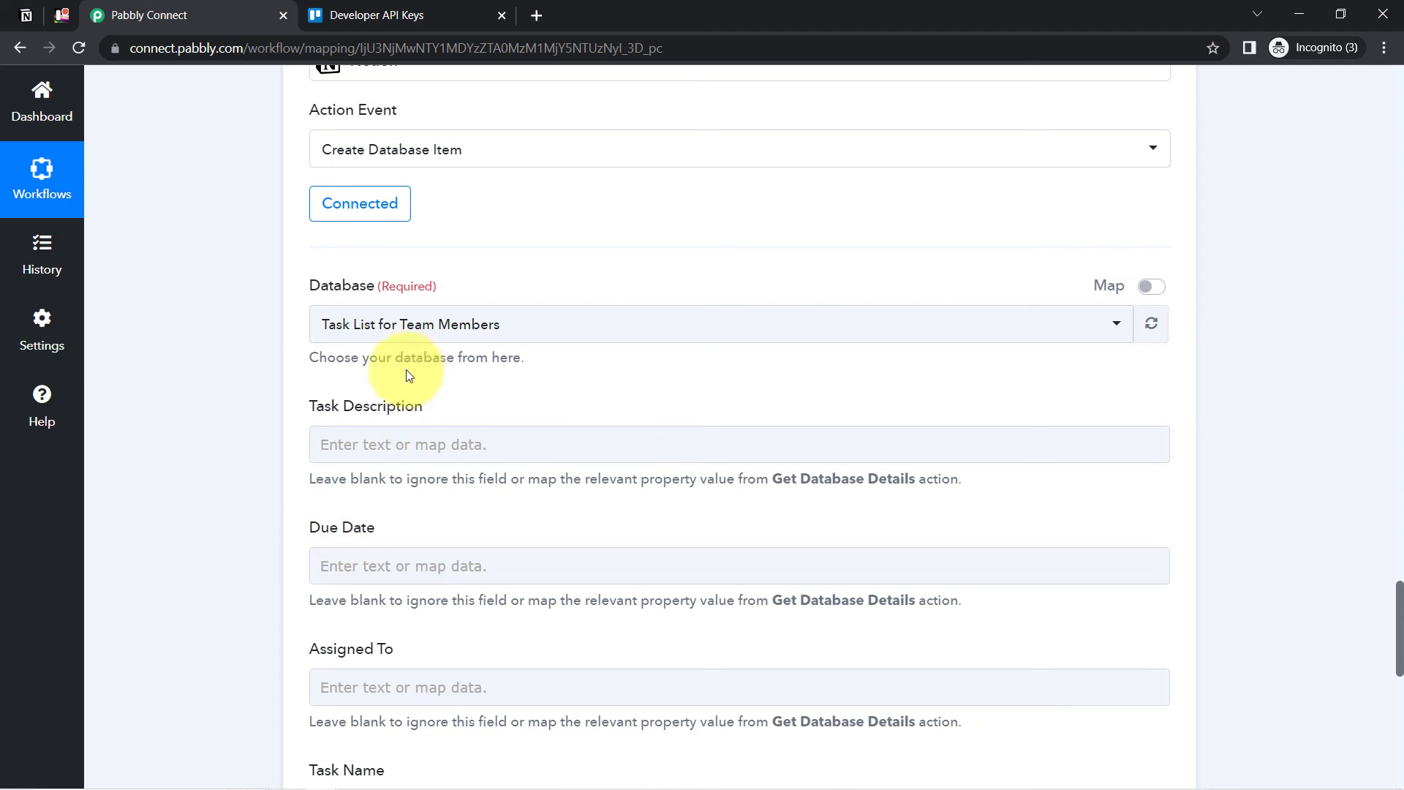
pyautogui.click(47, 15)
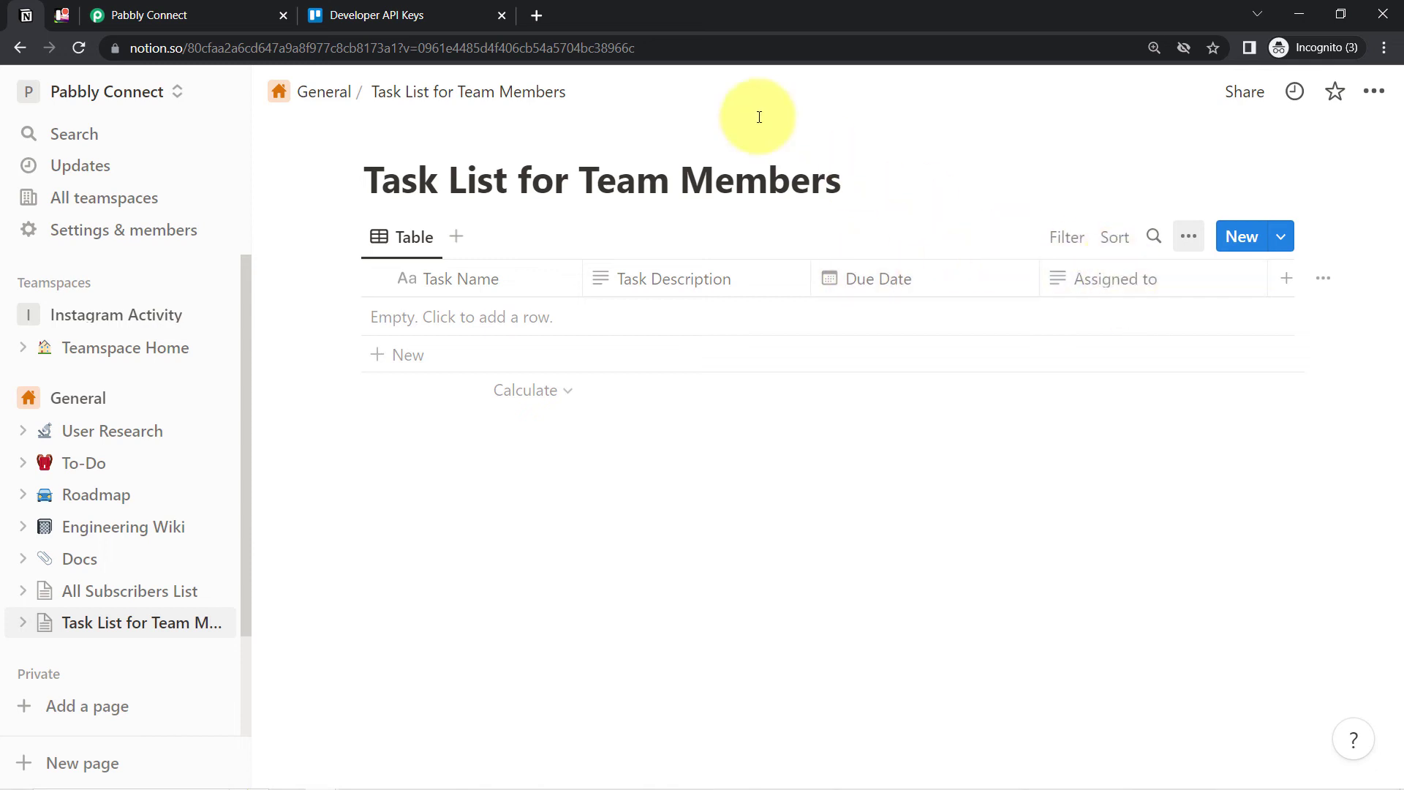
pyautogui.click(235, 7)
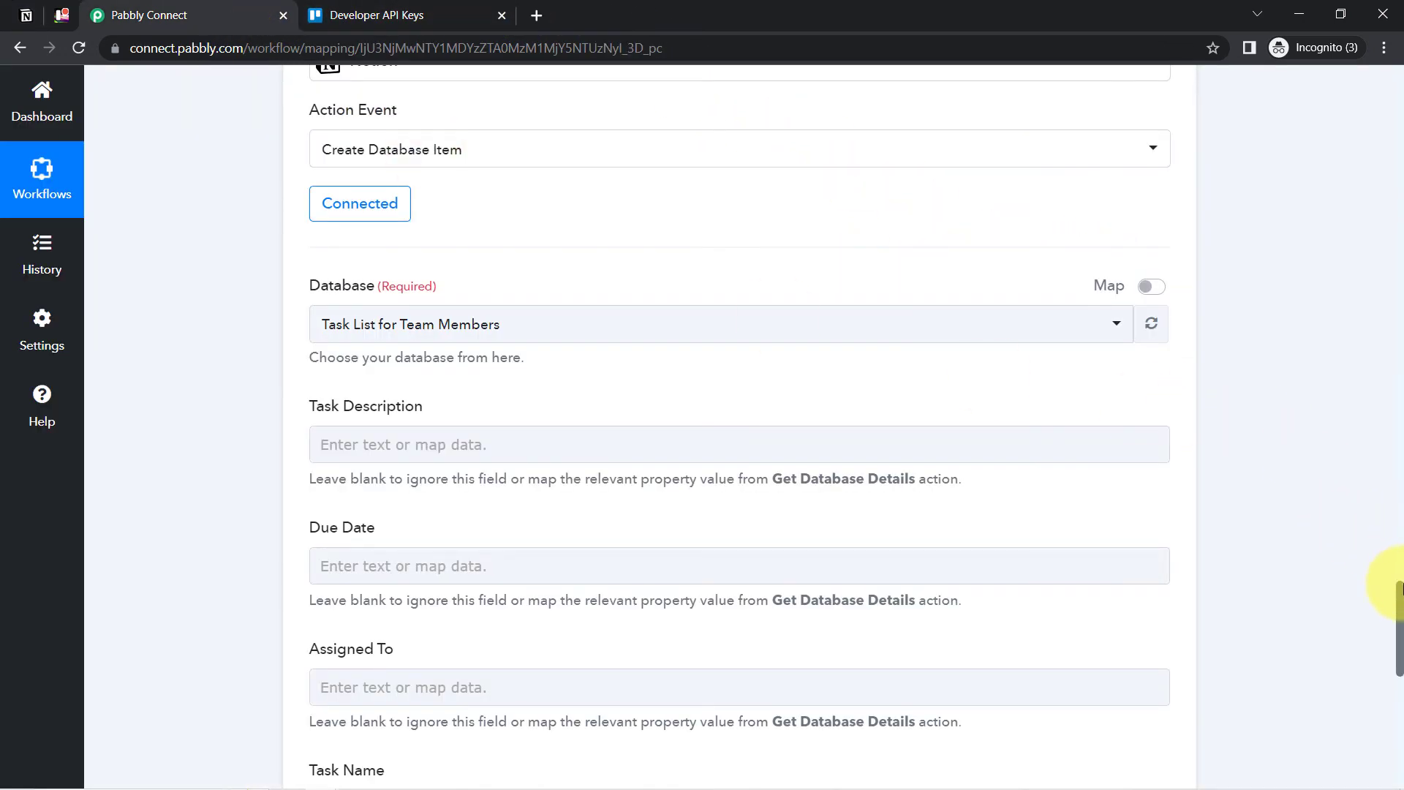
pyautogui.moveTo(1400, 592); pyautogui.dragTo(1401, 606)
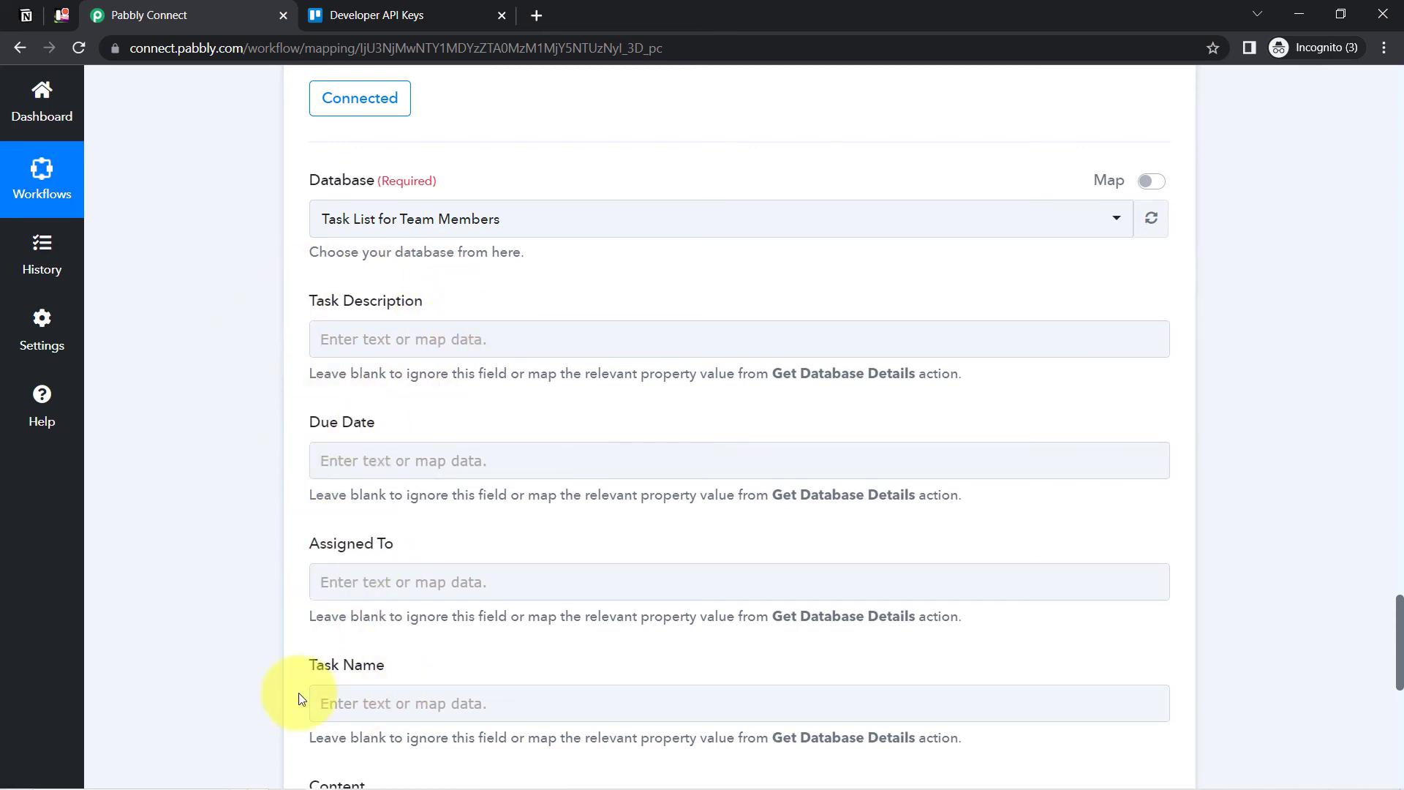
pyautogui.click(1399, 640)
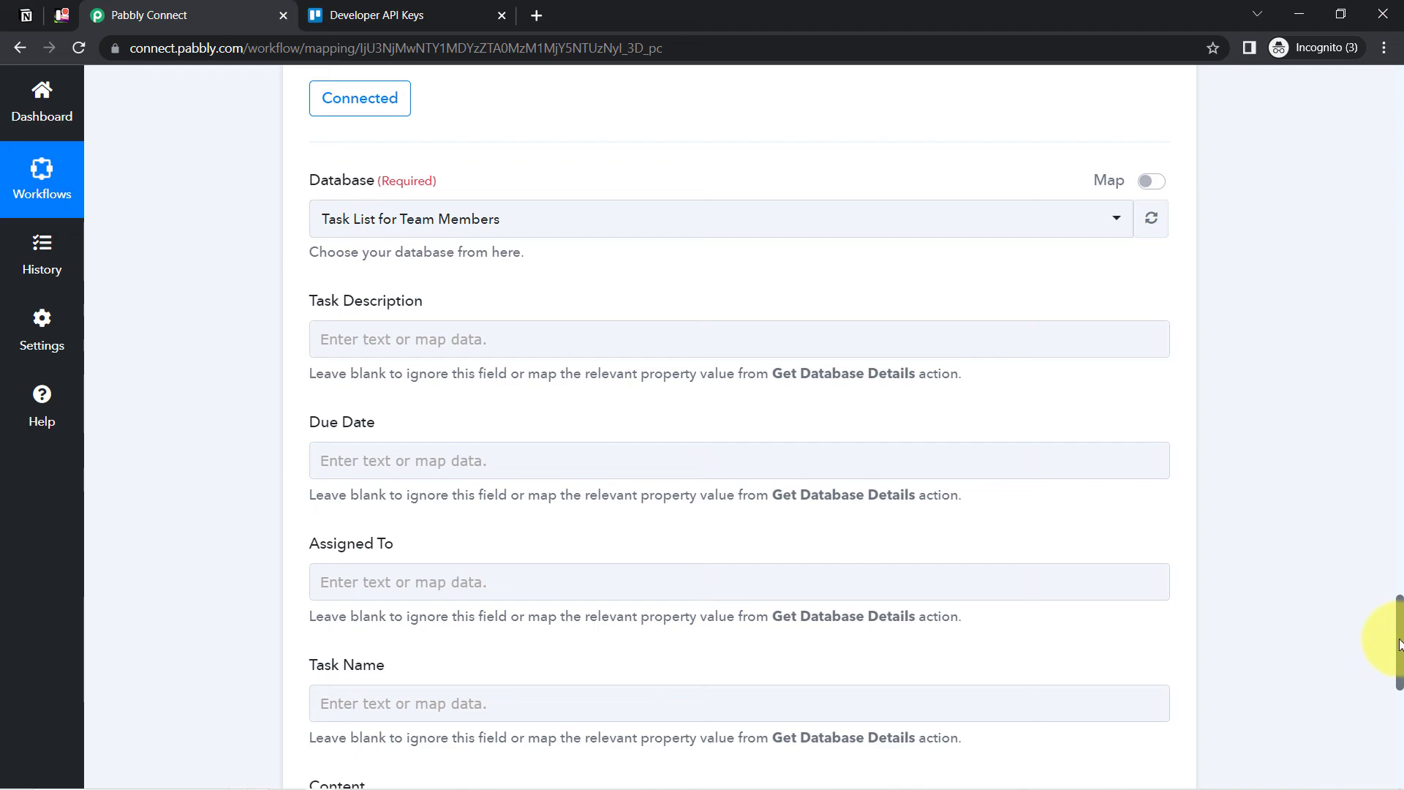
pyautogui.moveTo(1400, 643)
pyautogui.mouseDown()
pyautogui.moveTo(1400, 512)
pyautogui.moveTo(1399, 649)
pyautogui.mouseUp()
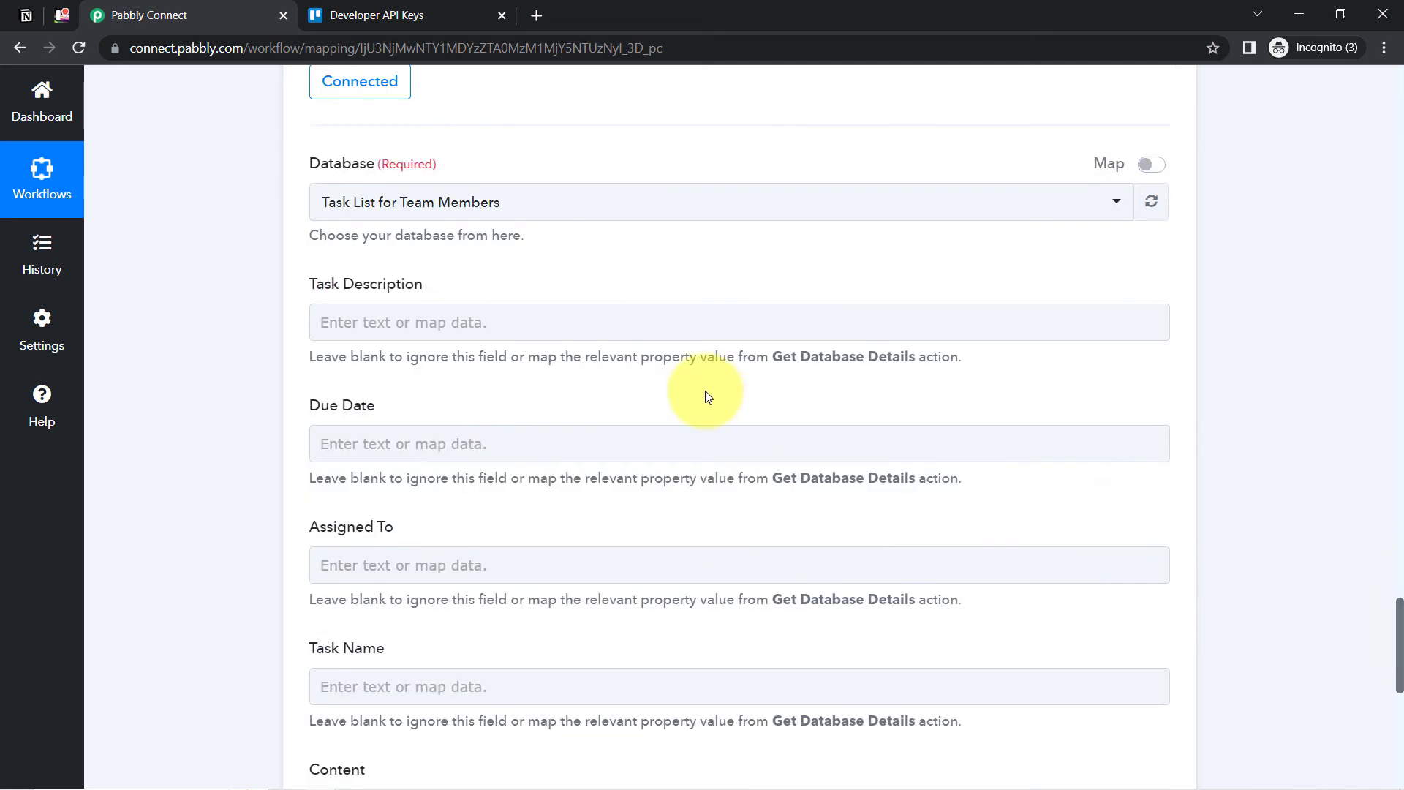
# Map the Task Description field to the Desc value from the Trello Get a Card step.
pyautogui.click(345, 322)
pyautogui.click(344, 404)
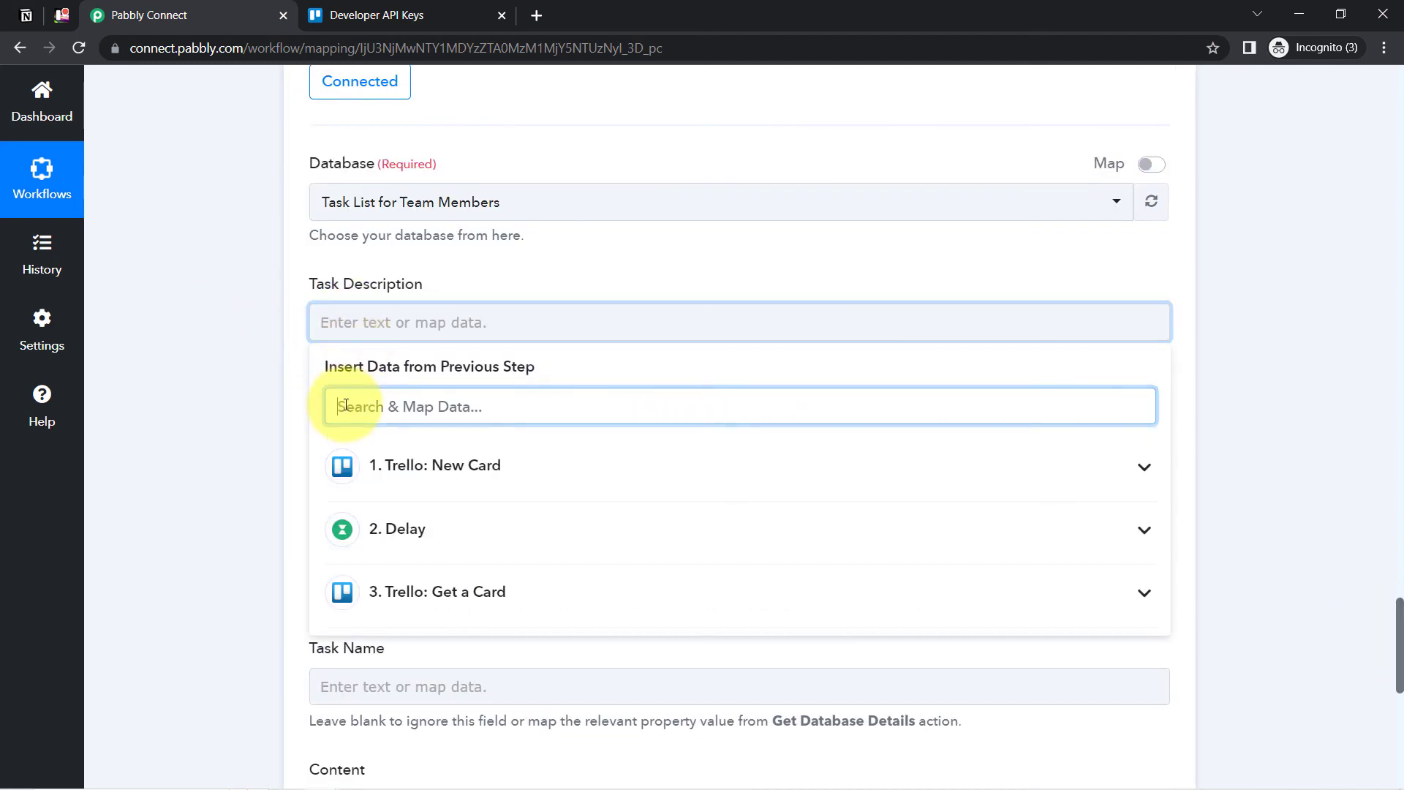
pyautogui.write('desc')
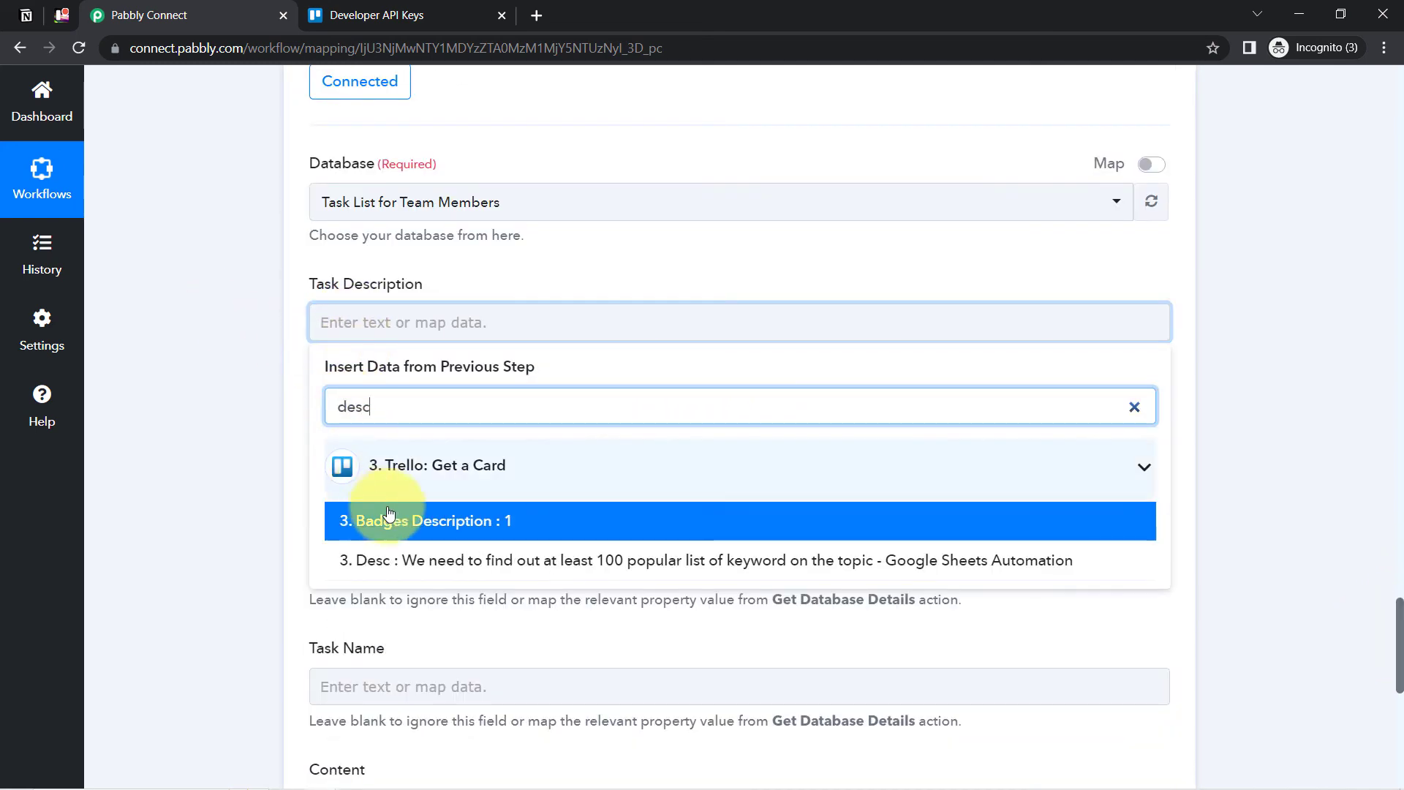
pyautogui.click(427, 560)
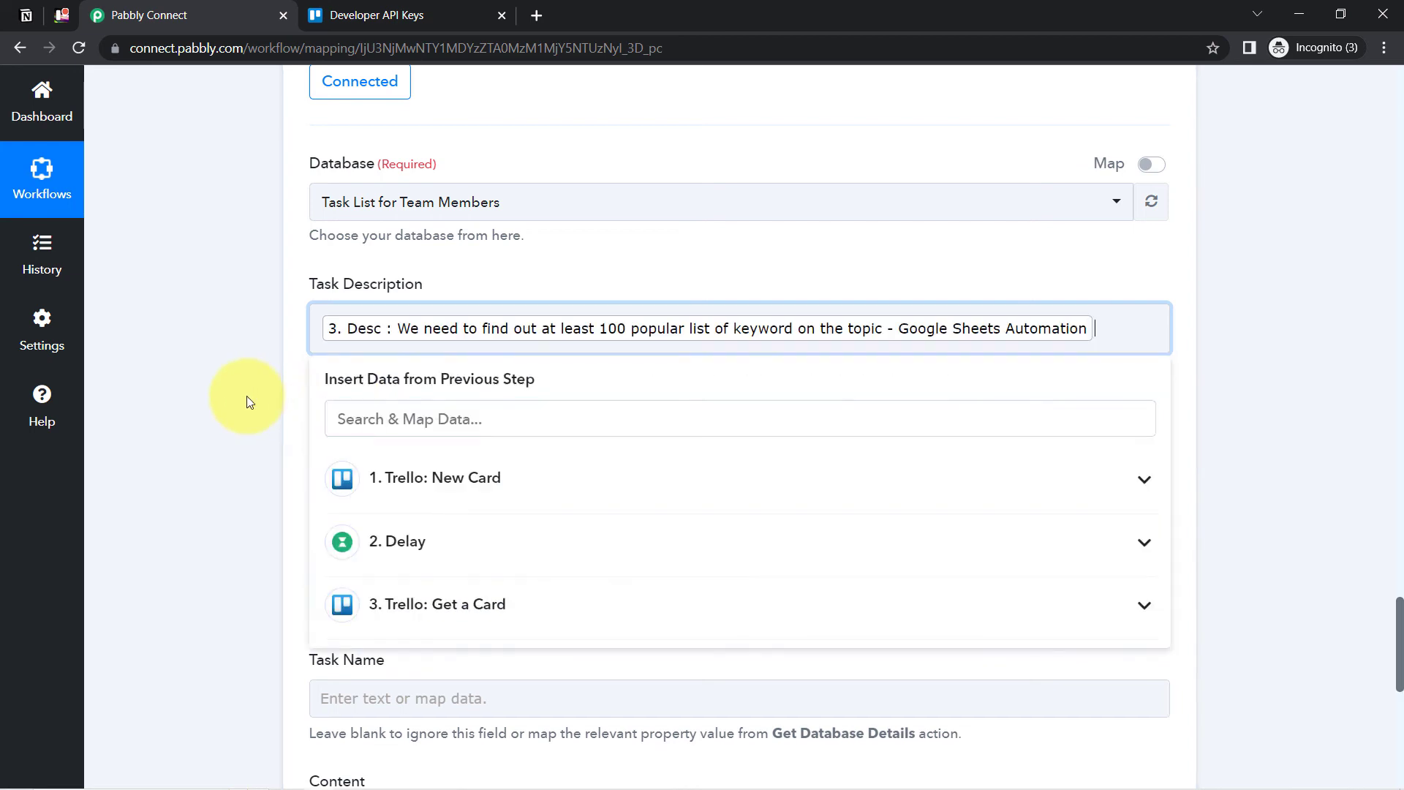
pyautogui.click(246, 395)
# Map the Due Date field to the Badges Due value from the Trello Get a Card step.
pyautogui.click(342, 461)
pyautogui.write('due')
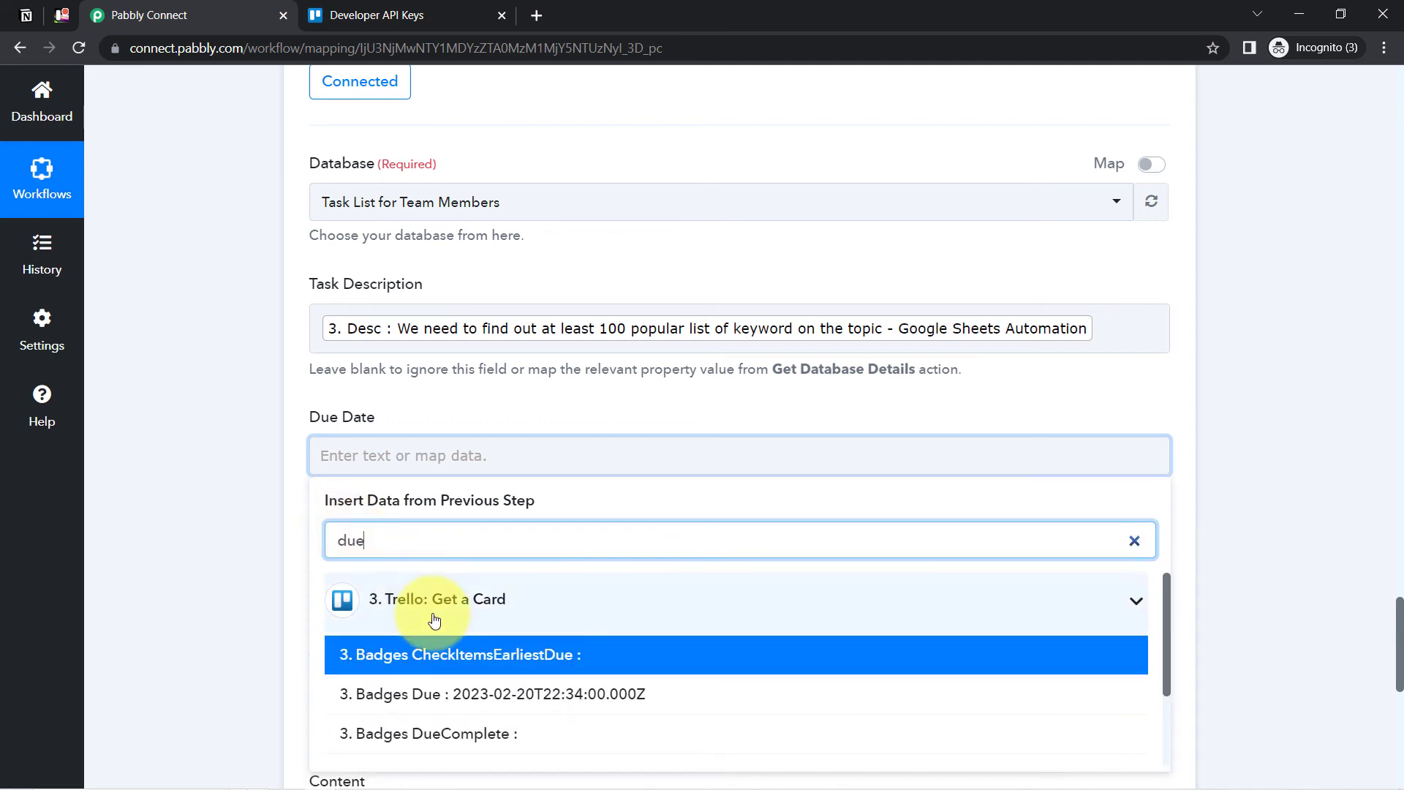
pyautogui.click(514, 695)
pyautogui.click(195, 581)
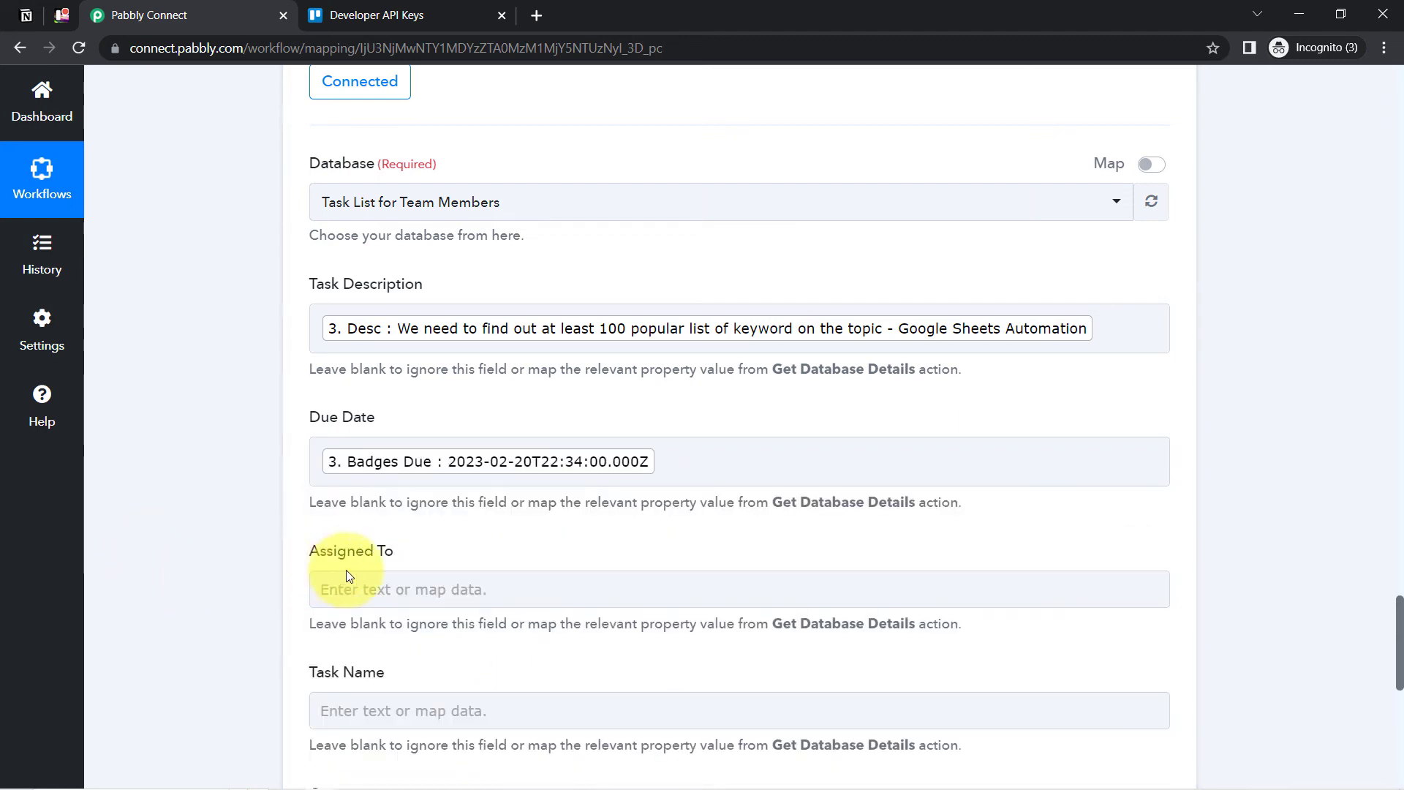
# Look through the previous steps' data for a member value suitable for Assigned To, leaving the field blank.
pyautogui.scroll(-3, 1398, 615)
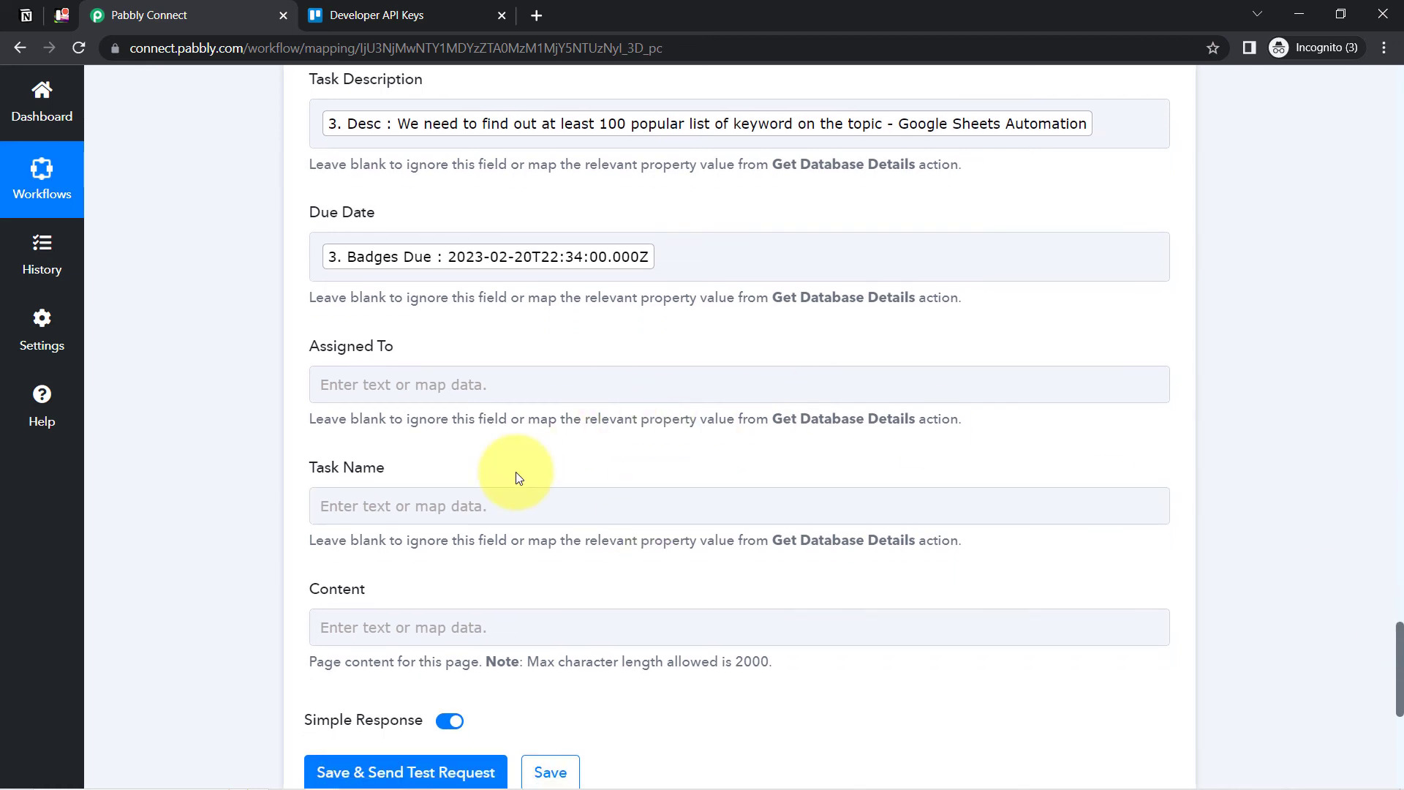
pyautogui.click(398, 395)
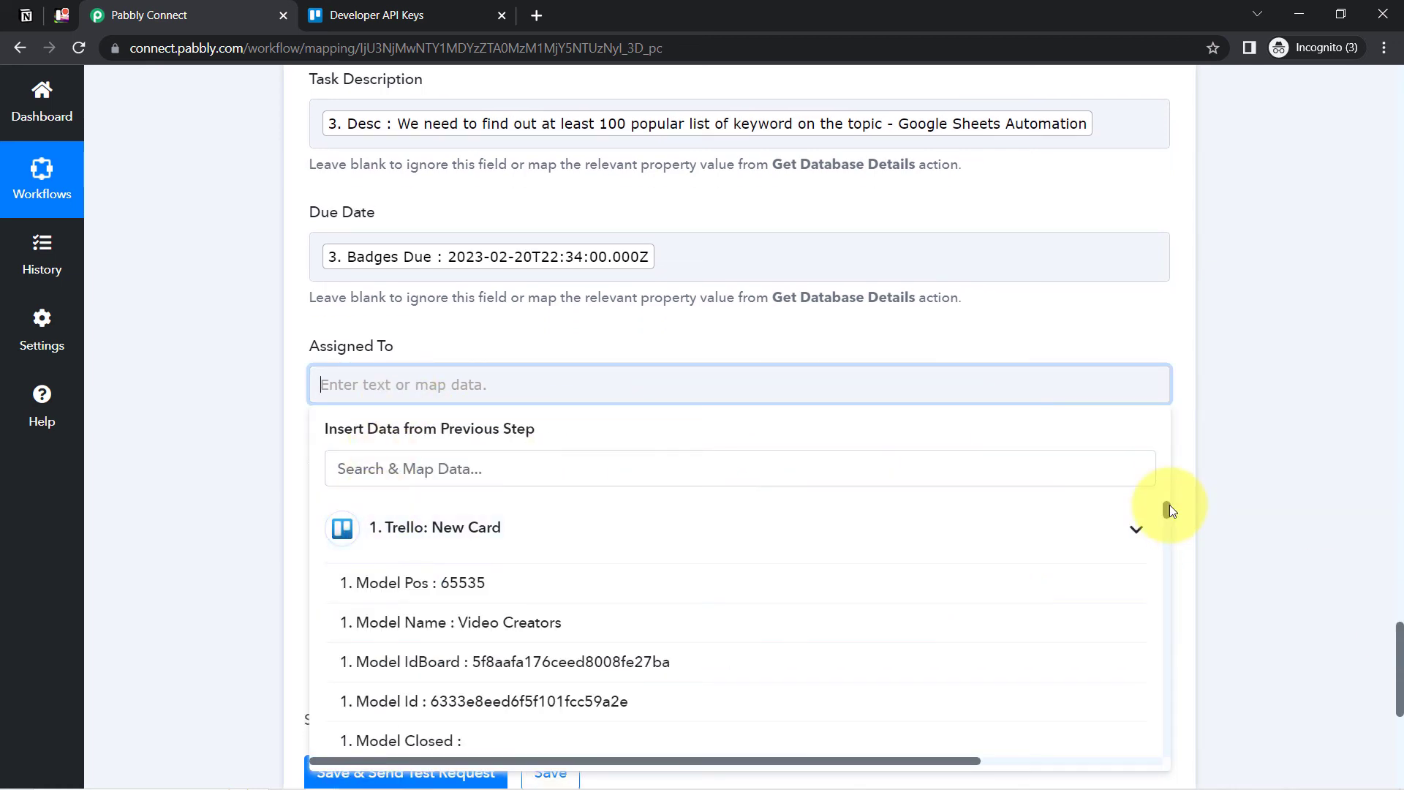
pyautogui.moveTo(1166, 505); pyautogui.dragTo(1171, 696)
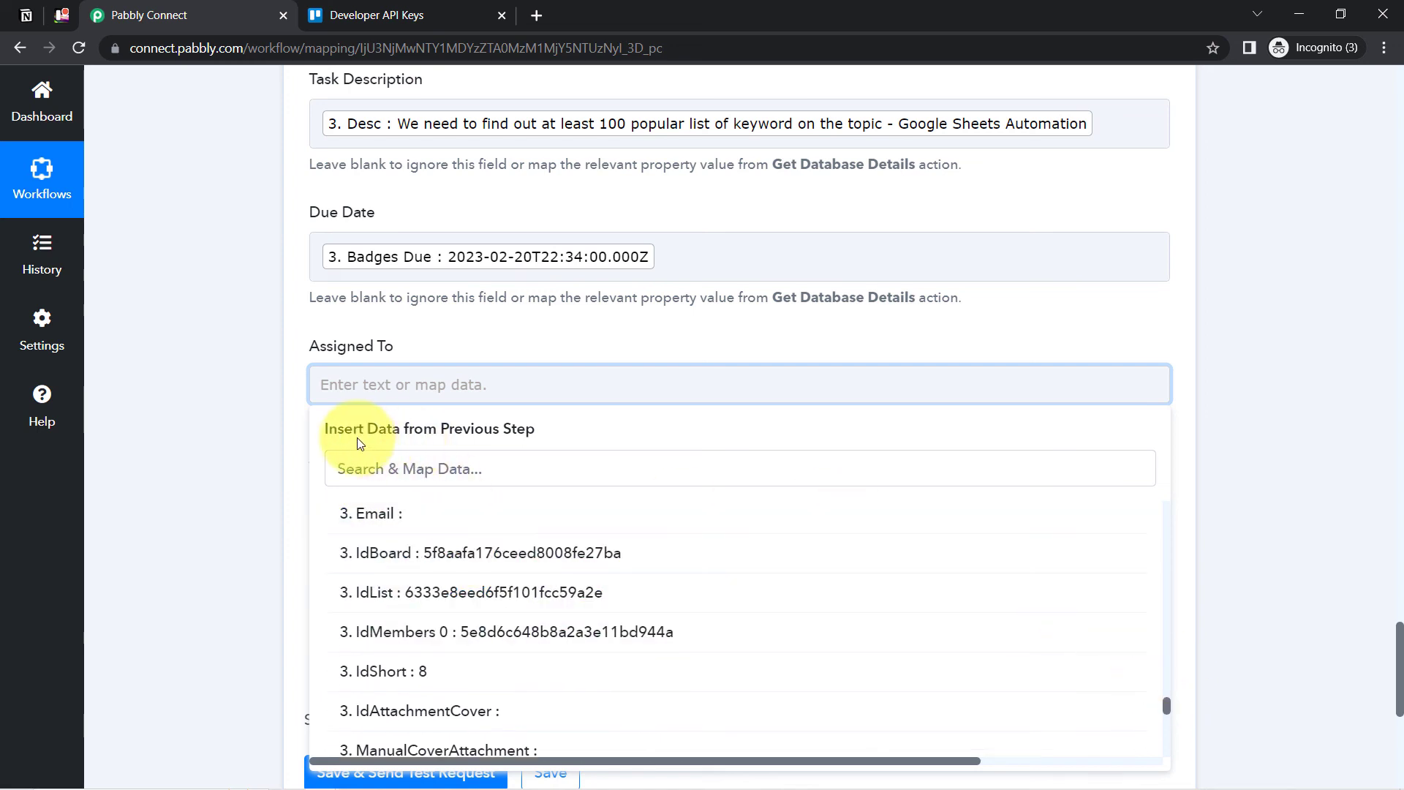
pyautogui.click(225, 427)
pyautogui.click(373, 380)
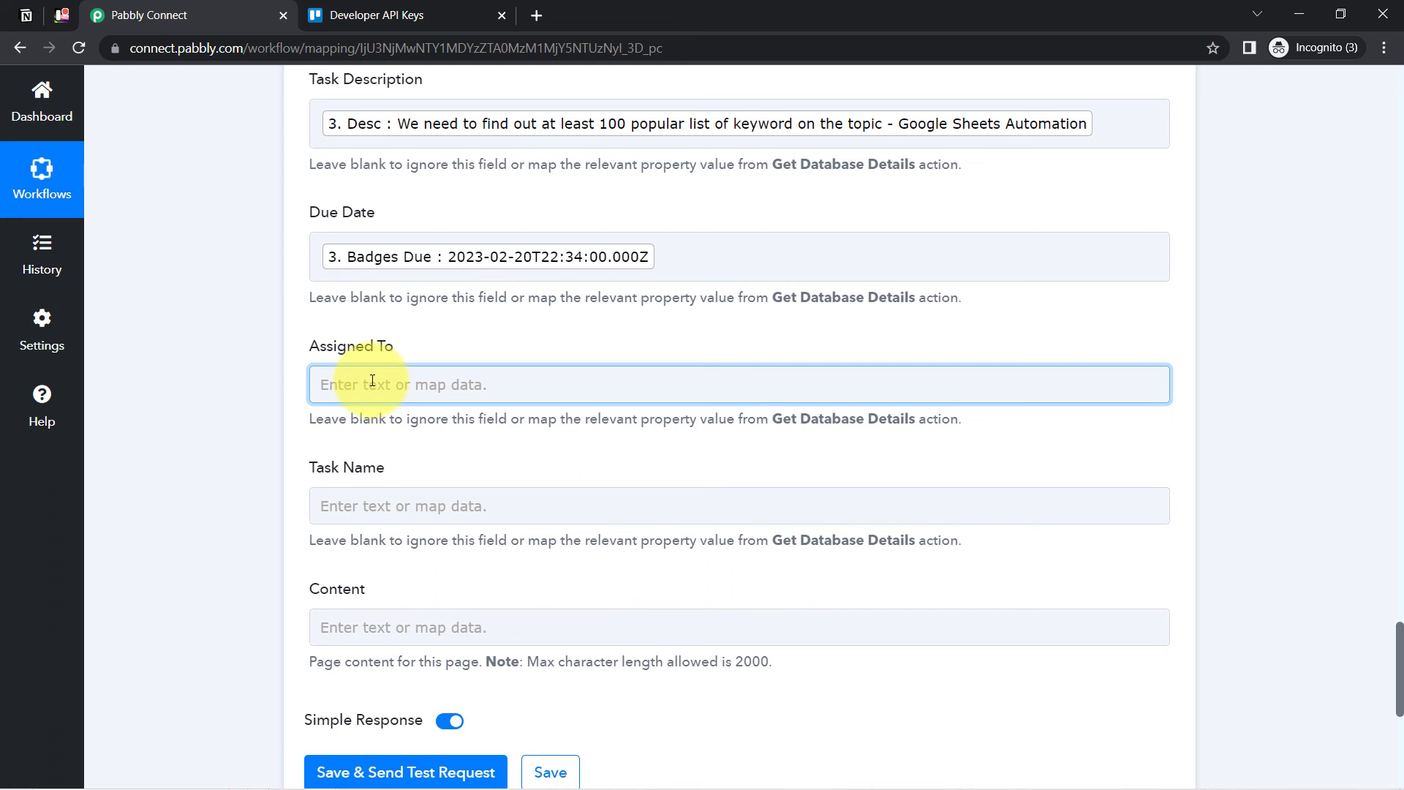
# Map the Task Name field to Action Data Card Name from the Trello New Card trigger.
pyautogui.scroll(-2, 1399, 639)
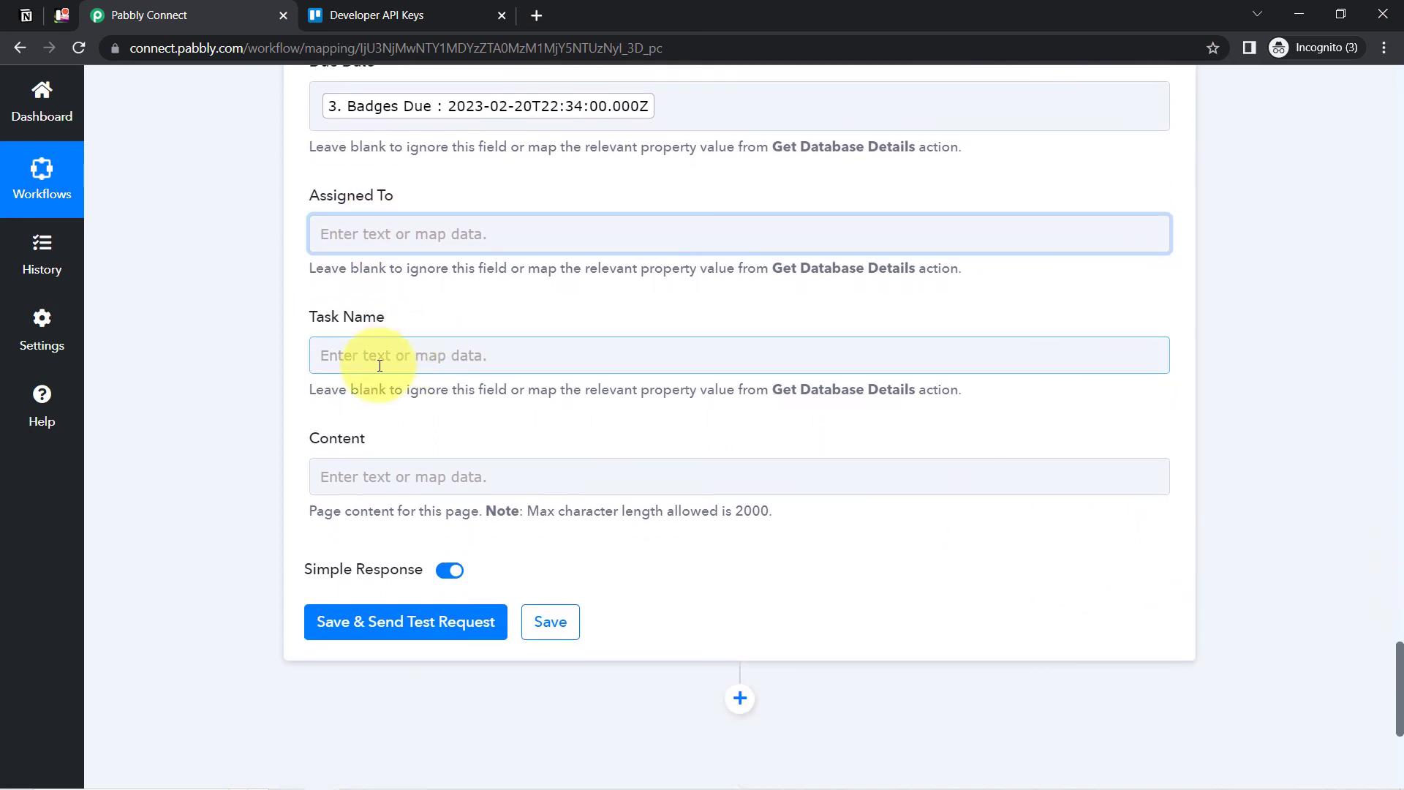
pyautogui.click(380, 364)
pyautogui.write('task')
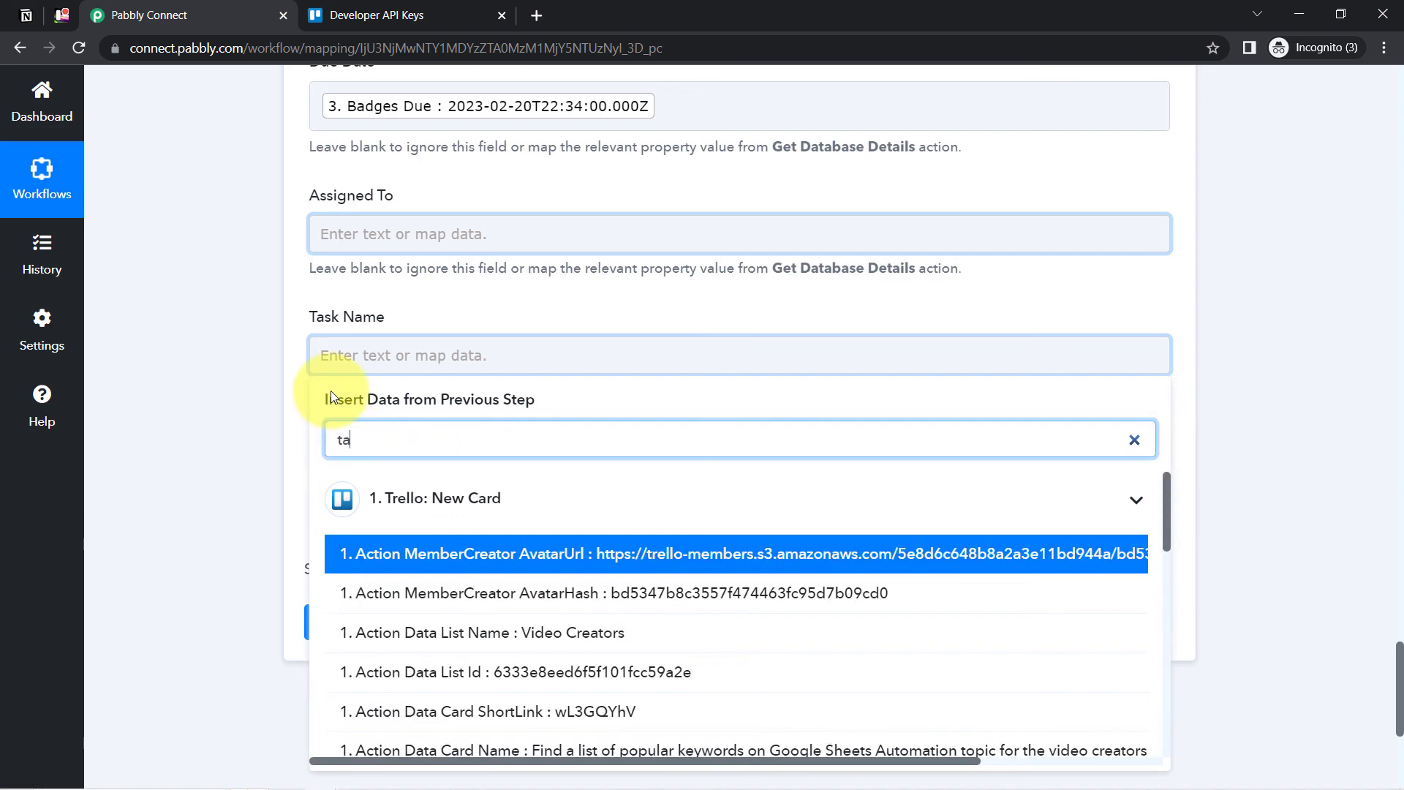
pyautogui.press('BackSpace')
pyautogui.press('BackSpace')
pyautogui.press('BackSpace')
pyautogui.press('BackSpace')
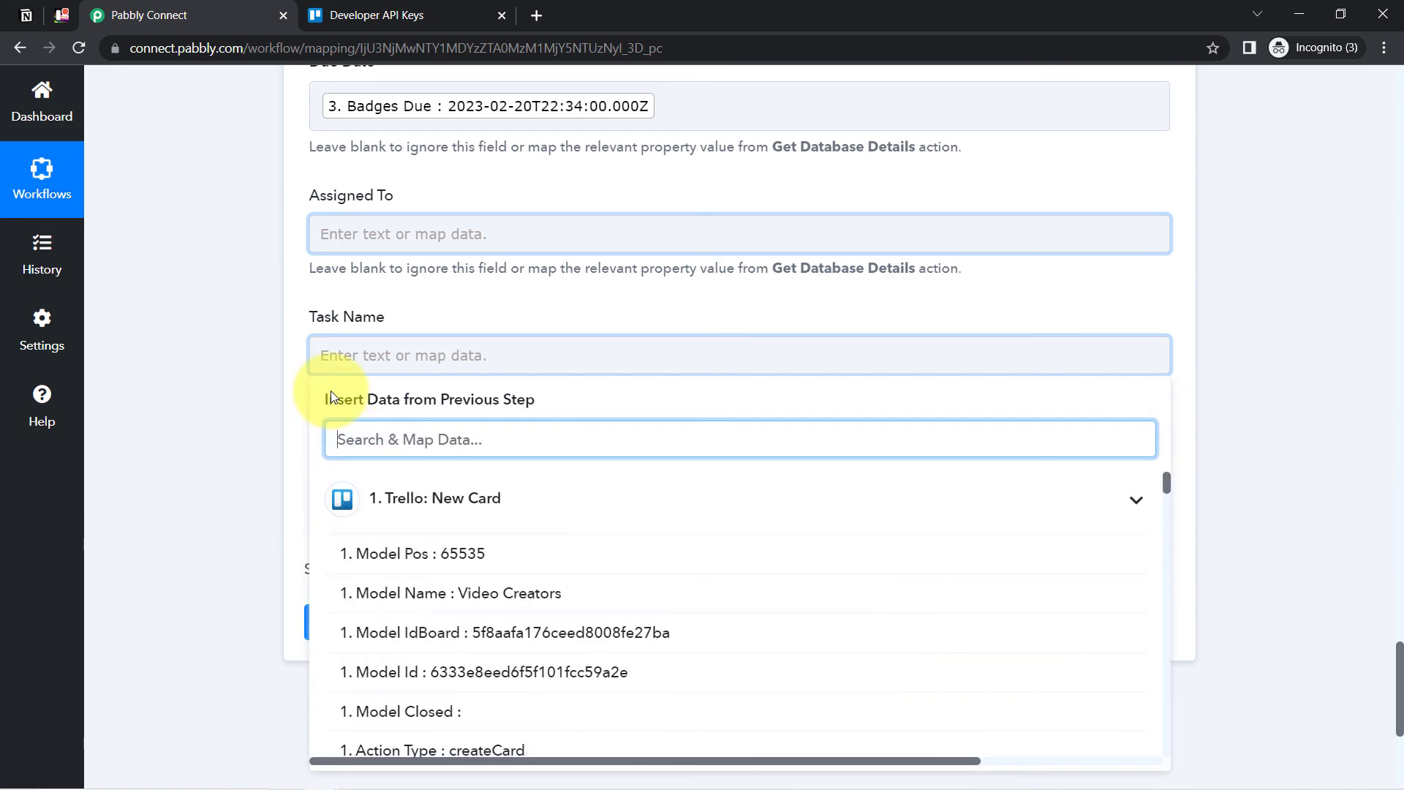
pyautogui.write('card nam')
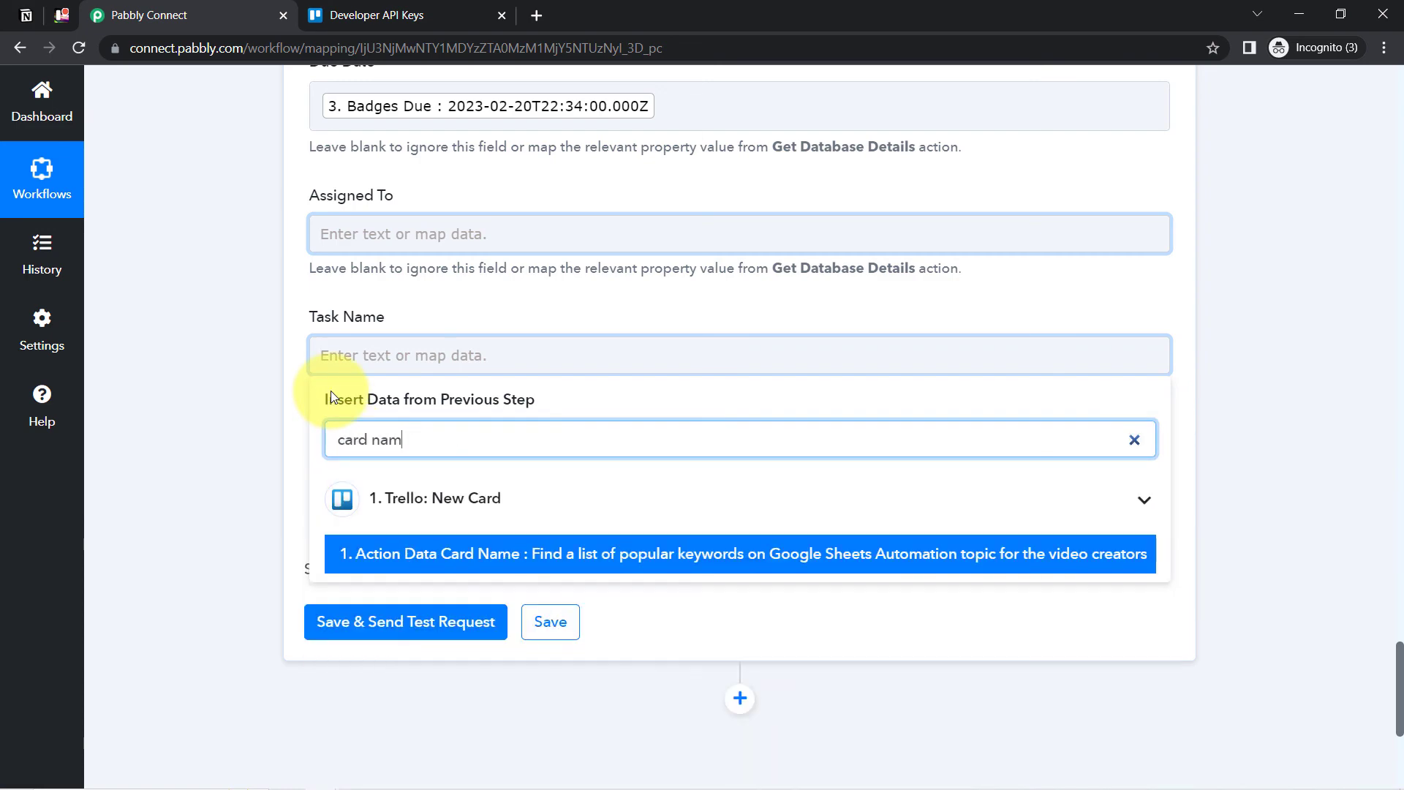
pyautogui.click(453, 554)
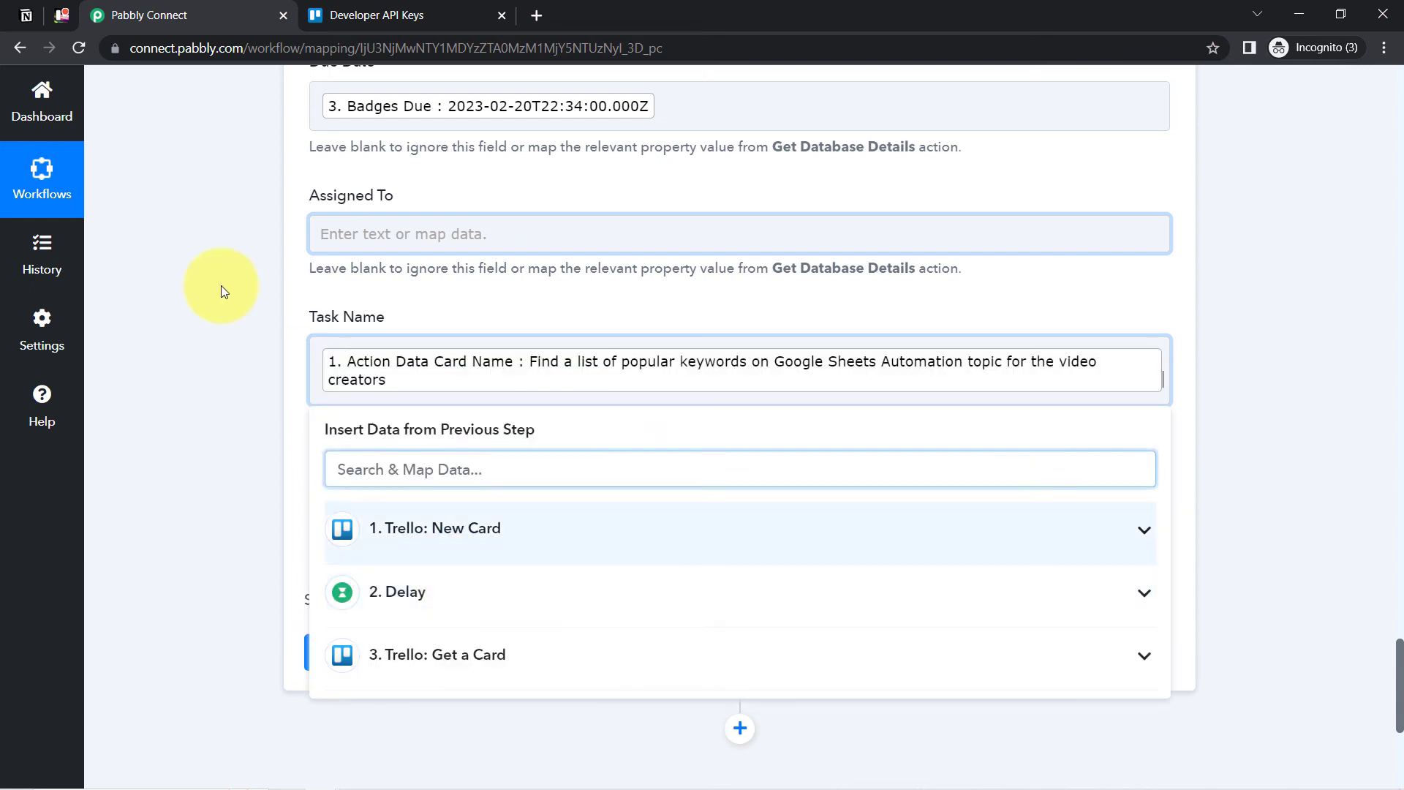
pyautogui.click(210, 378)
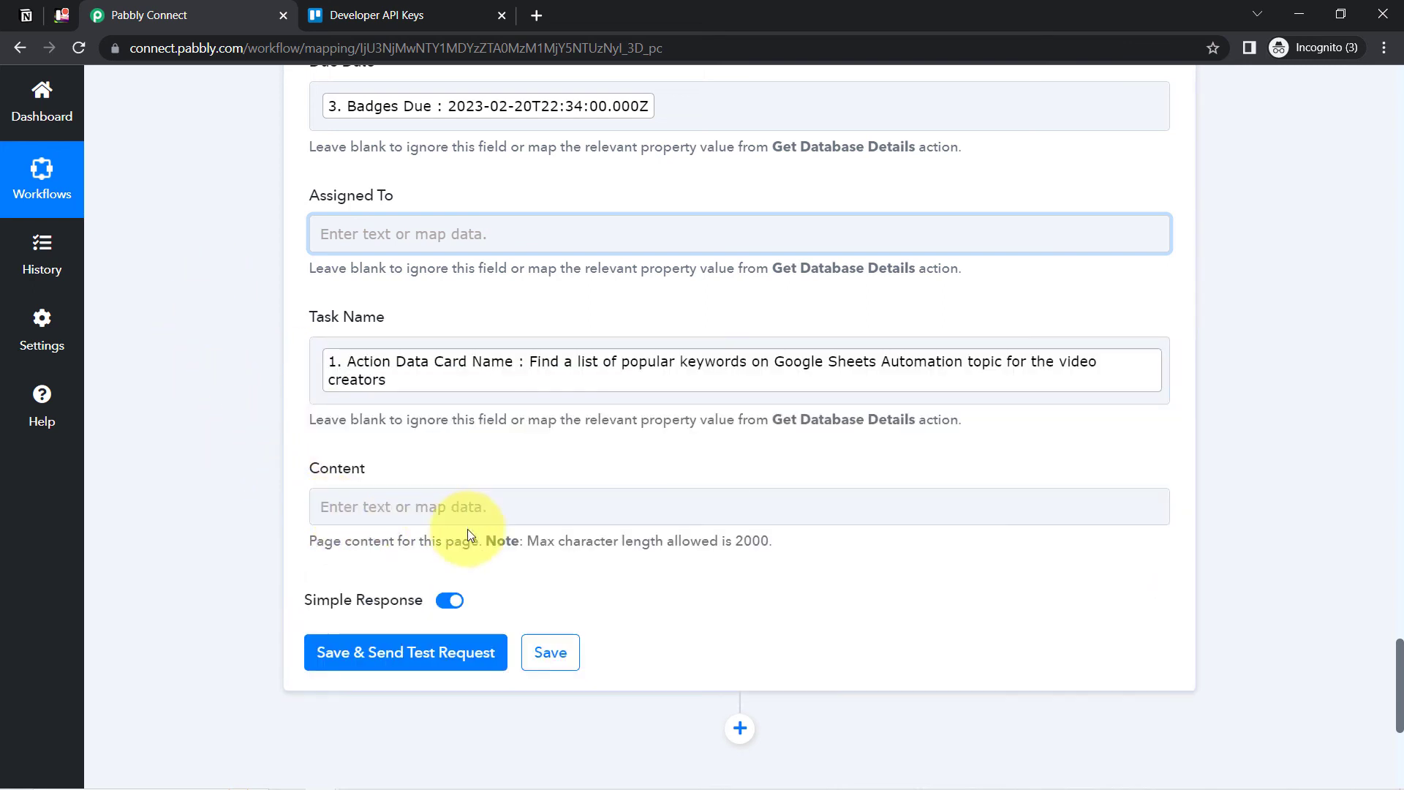
# Check the Notion table's columns against the optional Content field and read that field's character-length note.
pyautogui.click(26, 14)
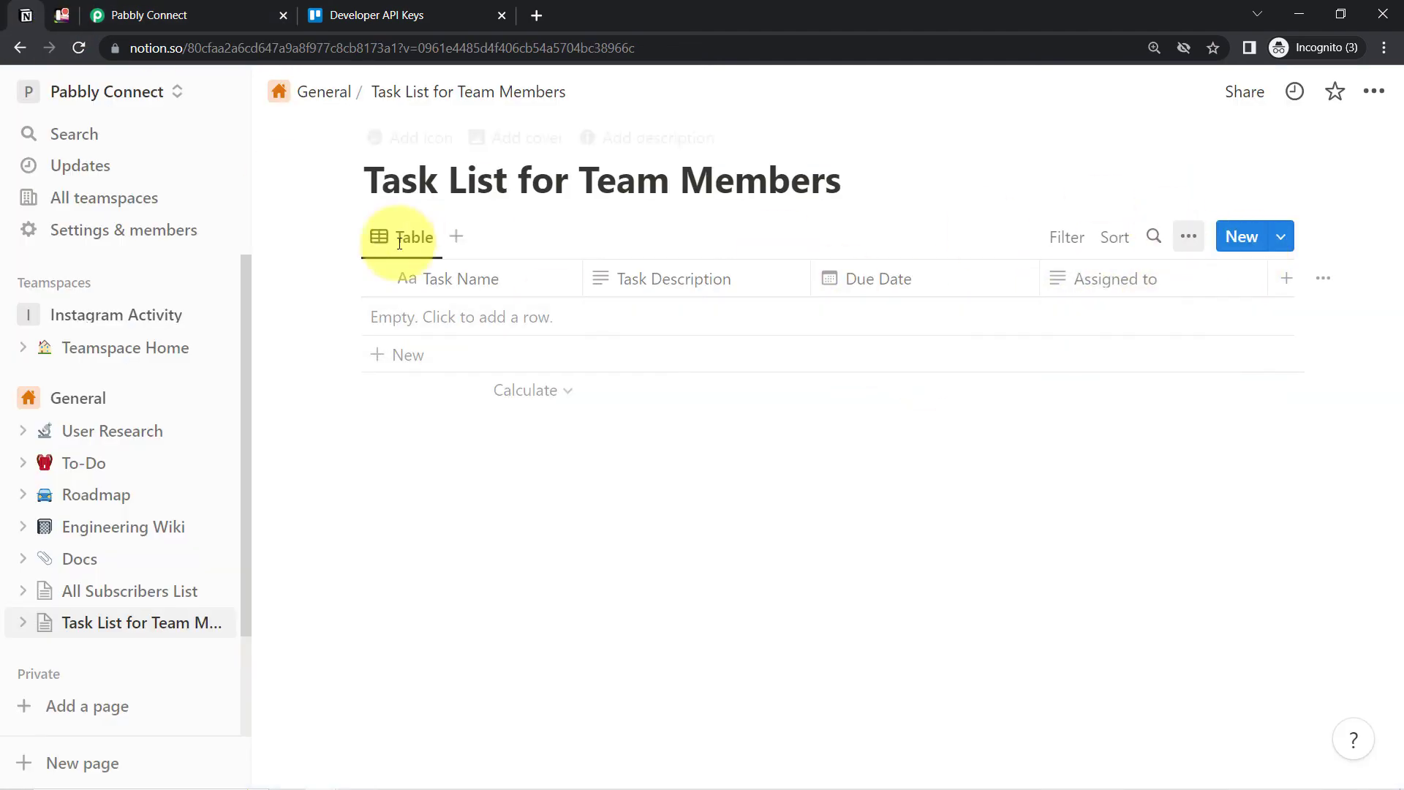
pyautogui.click(156, 8)
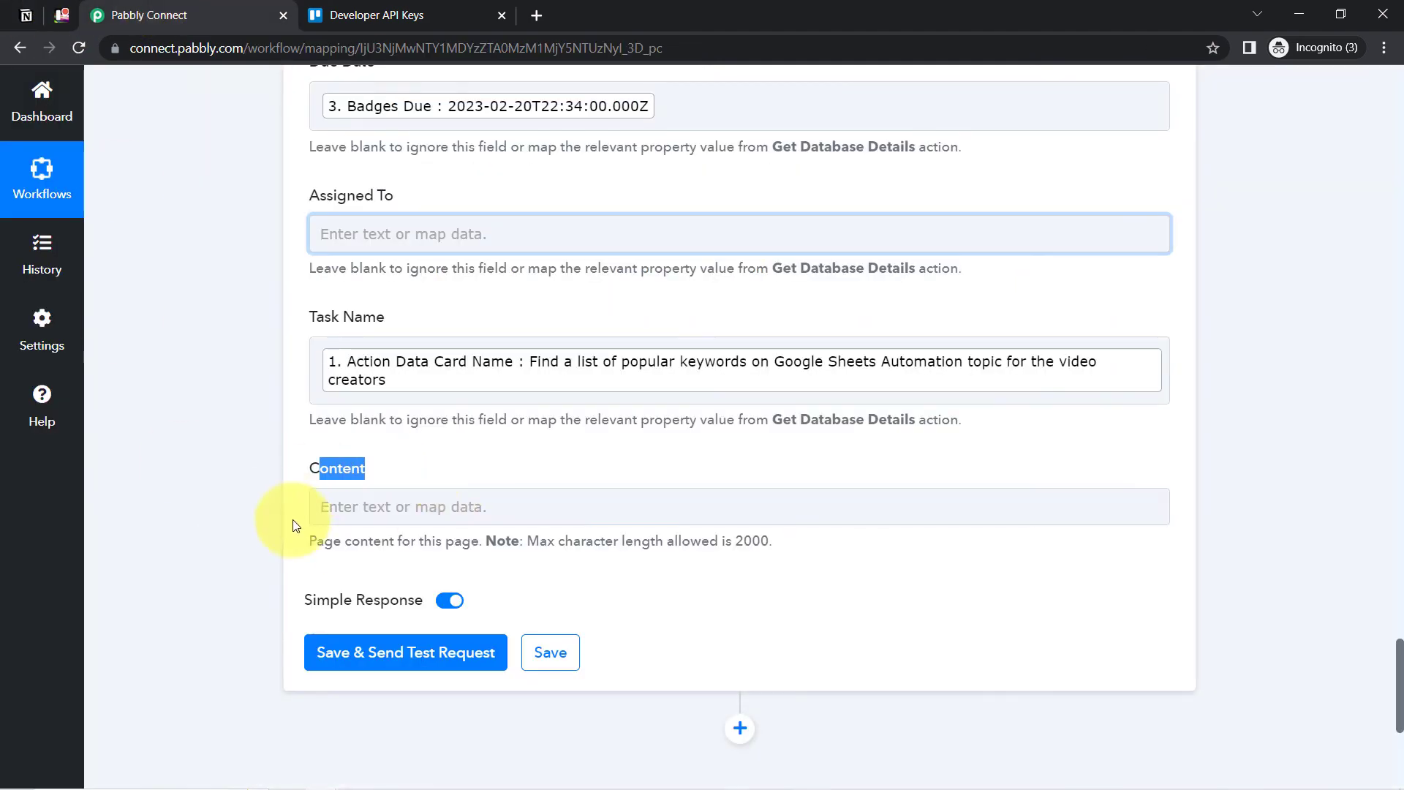
pyautogui.moveTo(328, 468); pyautogui.dragTo(309, 468)
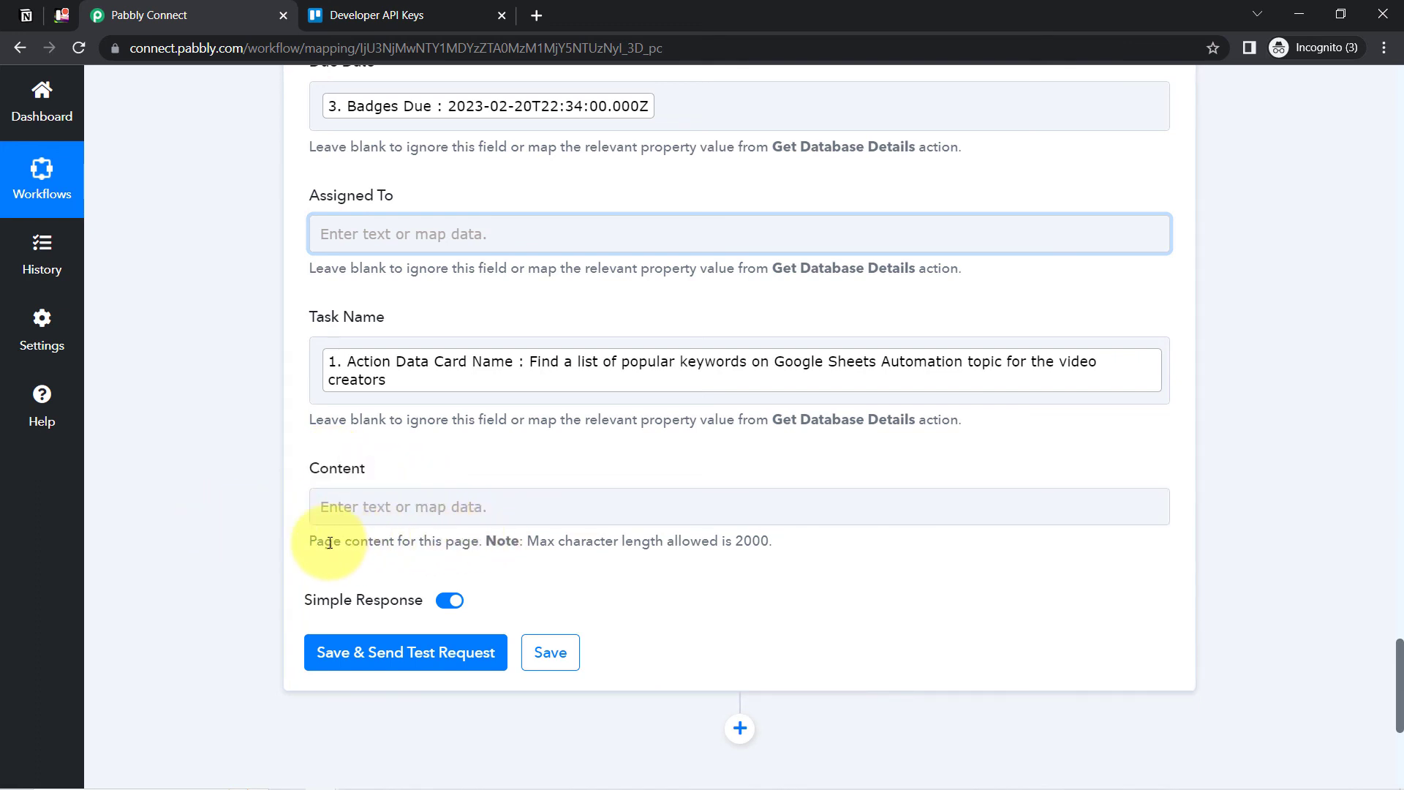
pyautogui.moveTo(379, 549); pyautogui.dragTo(715, 540)
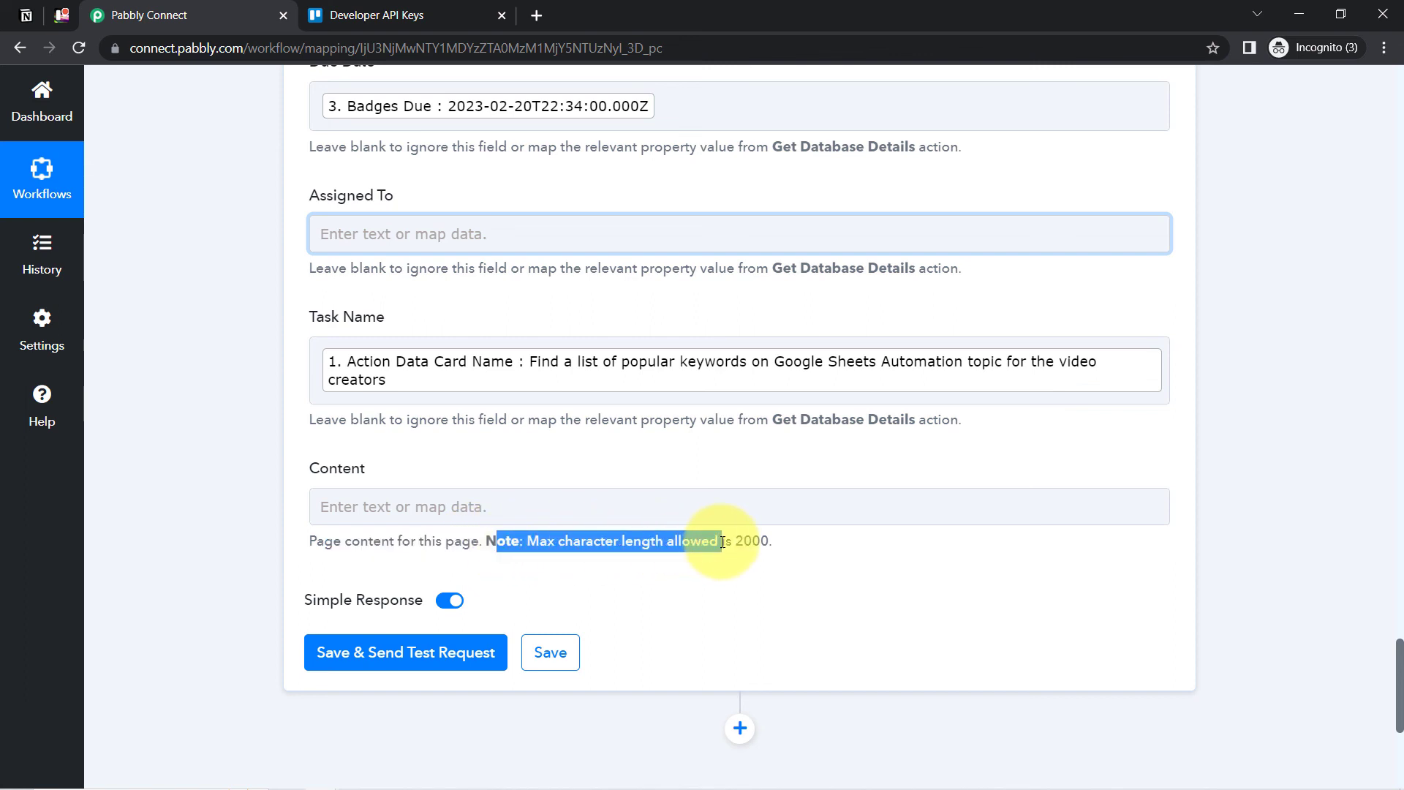
pyautogui.click(699, 545)
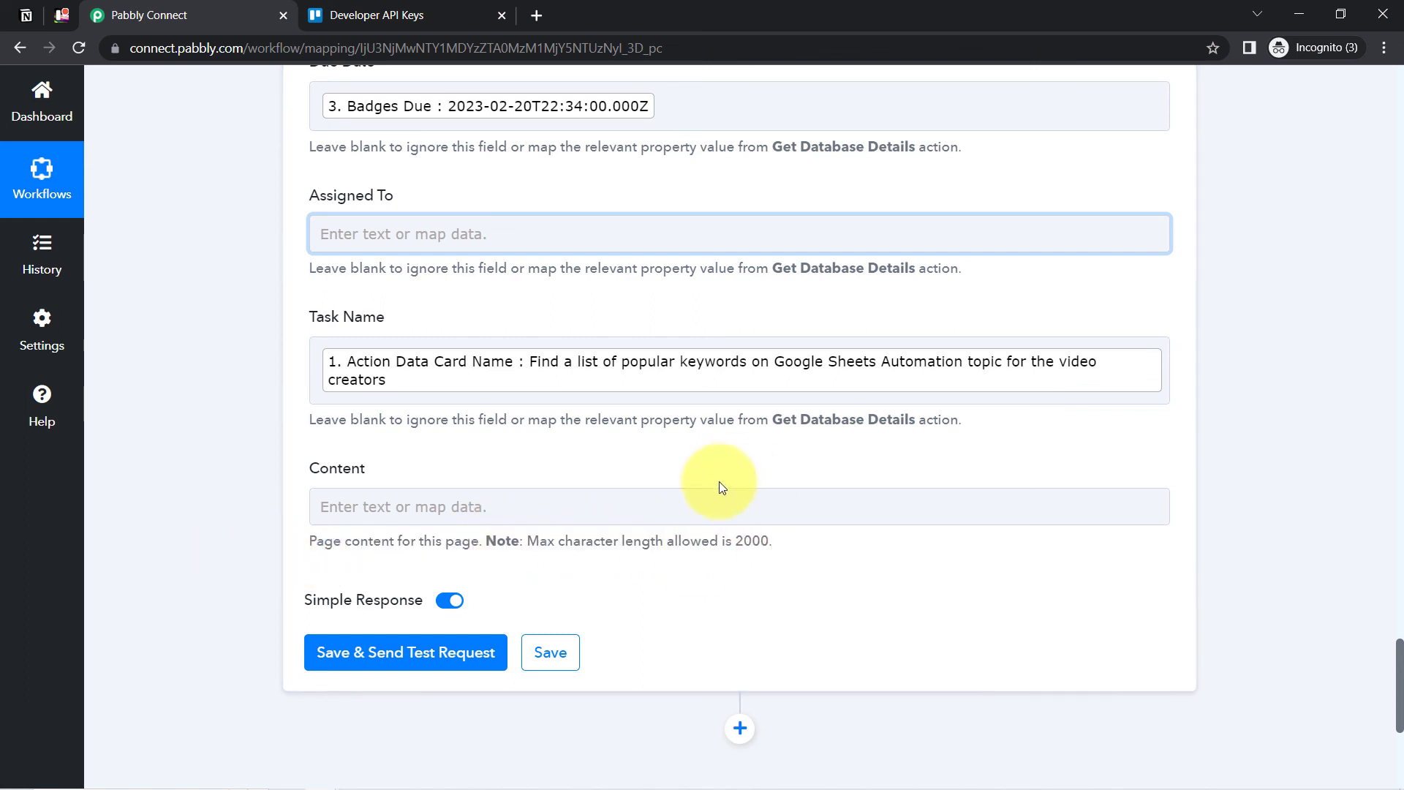
# Save the Notion action with a test request and check the Task List for Team Members table for the new row.
pyautogui.moveTo(1402, 662)
pyautogui.mouseDown()
pyautogui.moveTo(1401, 677)
pyautogui.moveTo(1402, 666)
pyautogui.mouseUp()
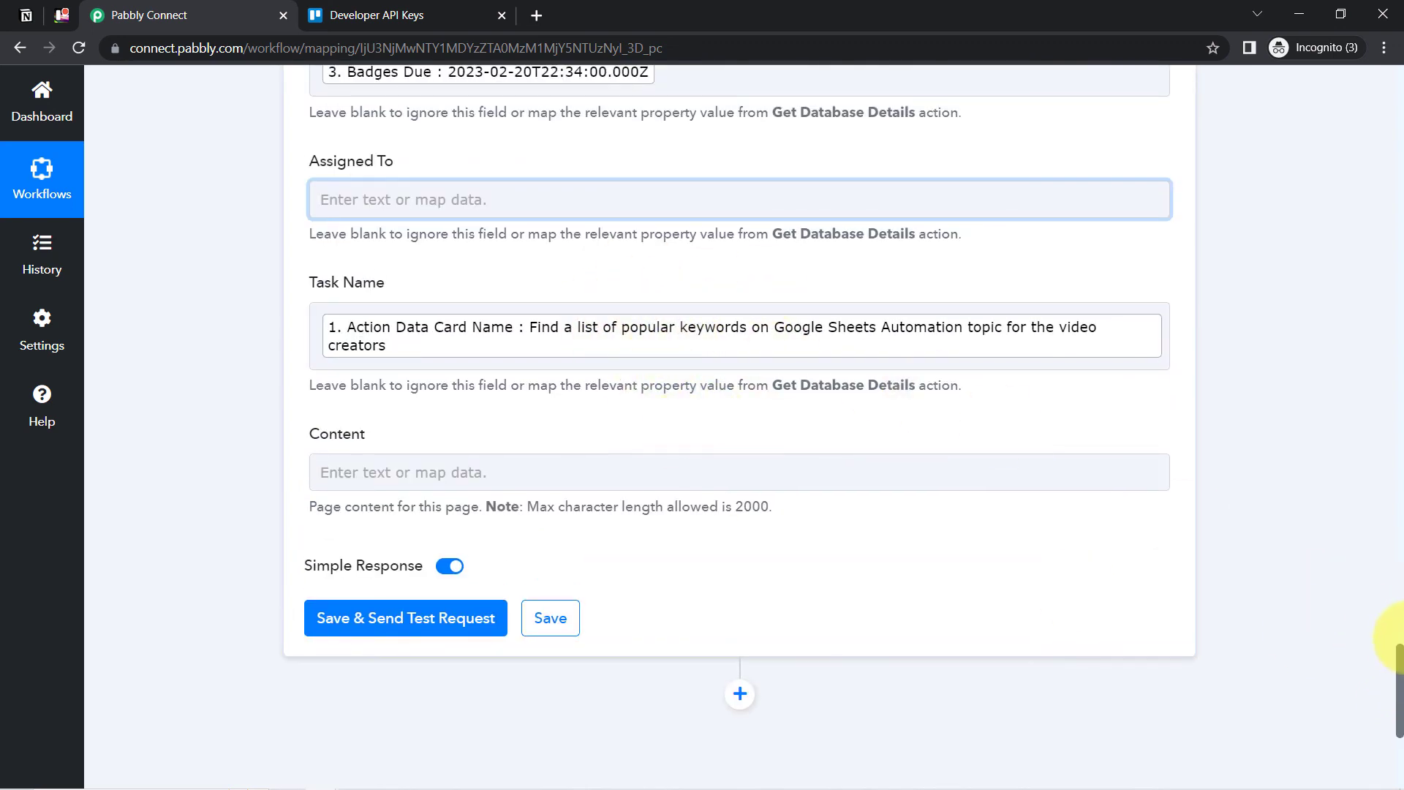
pyautogui.moveTo(1399, 665); pyautogui.dragTo(1397, 706)
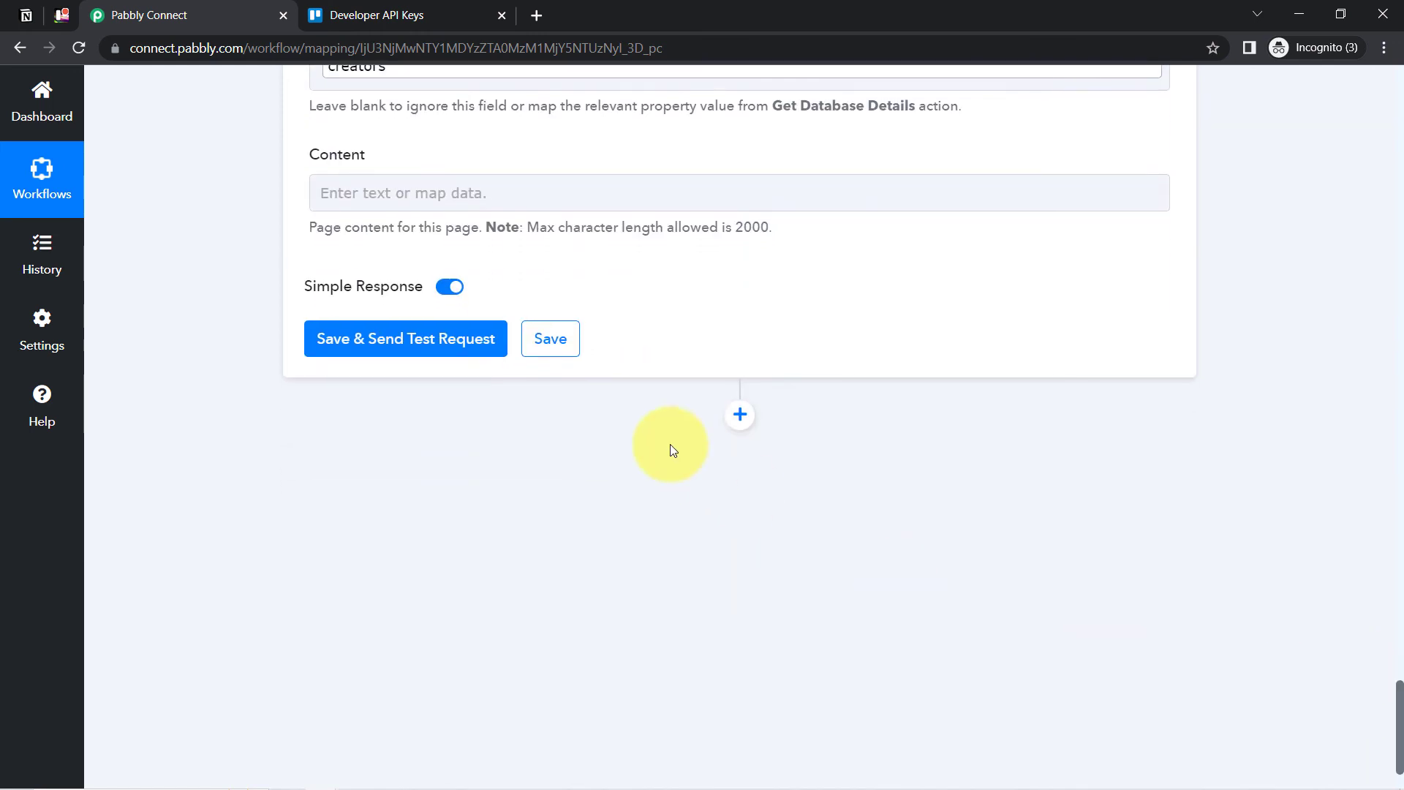
pyautogui.click(407, 339)
pyautogui.click(14, 11)
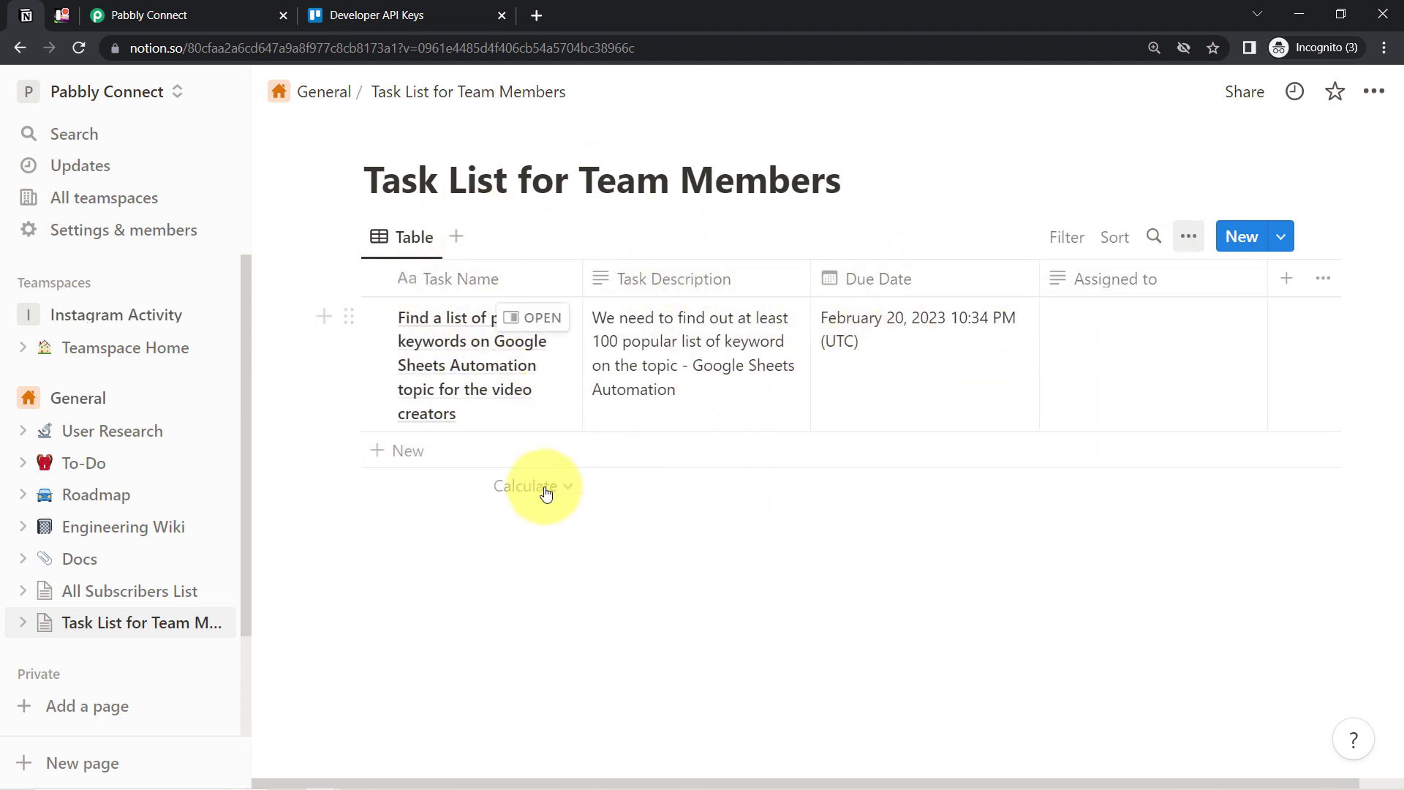
# Review the instant Trello trigger in Pabbly Connect, the Pabbly Team board in Trello and the task table in Notion.
pyautogui.click(179, 9)
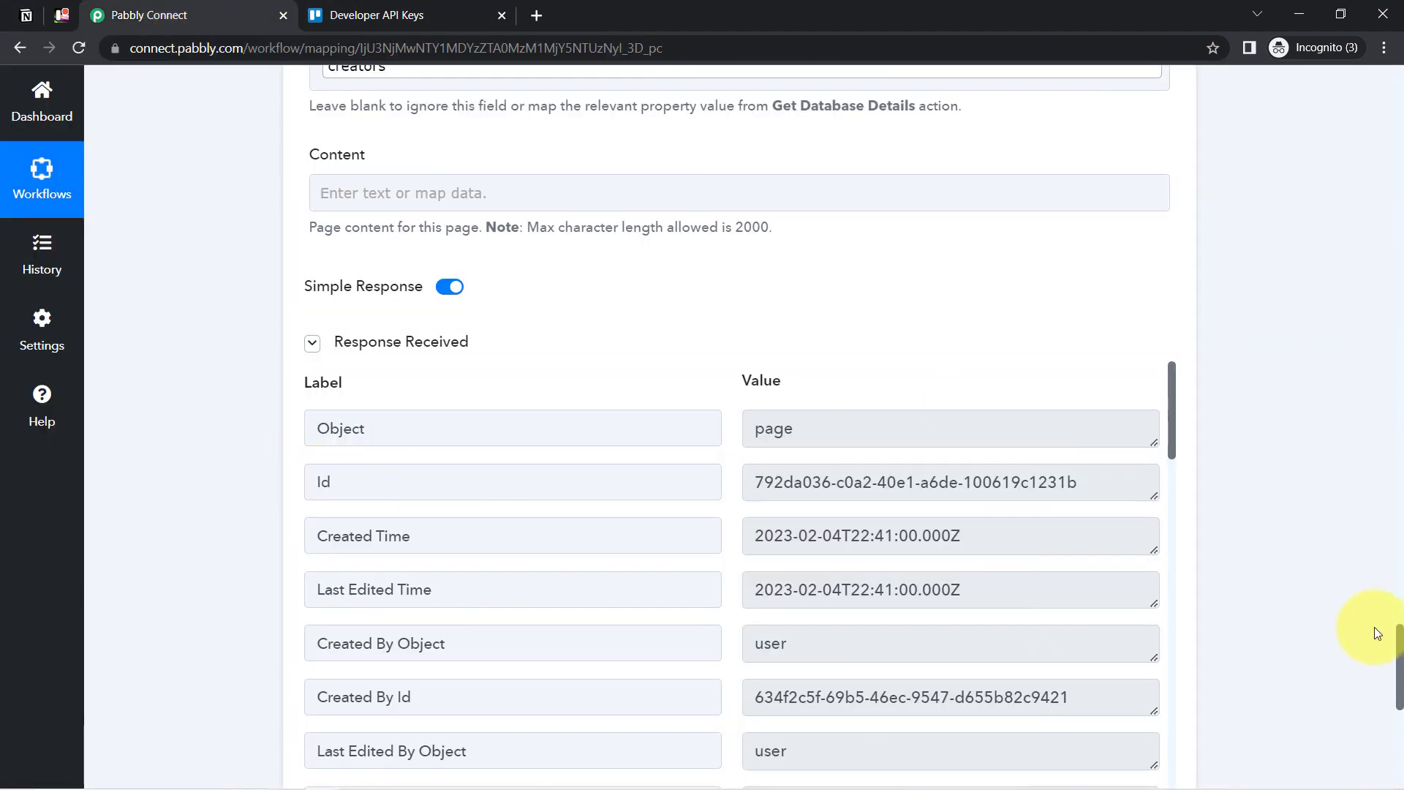
pyautogui.scroll(20, 1401, 661)
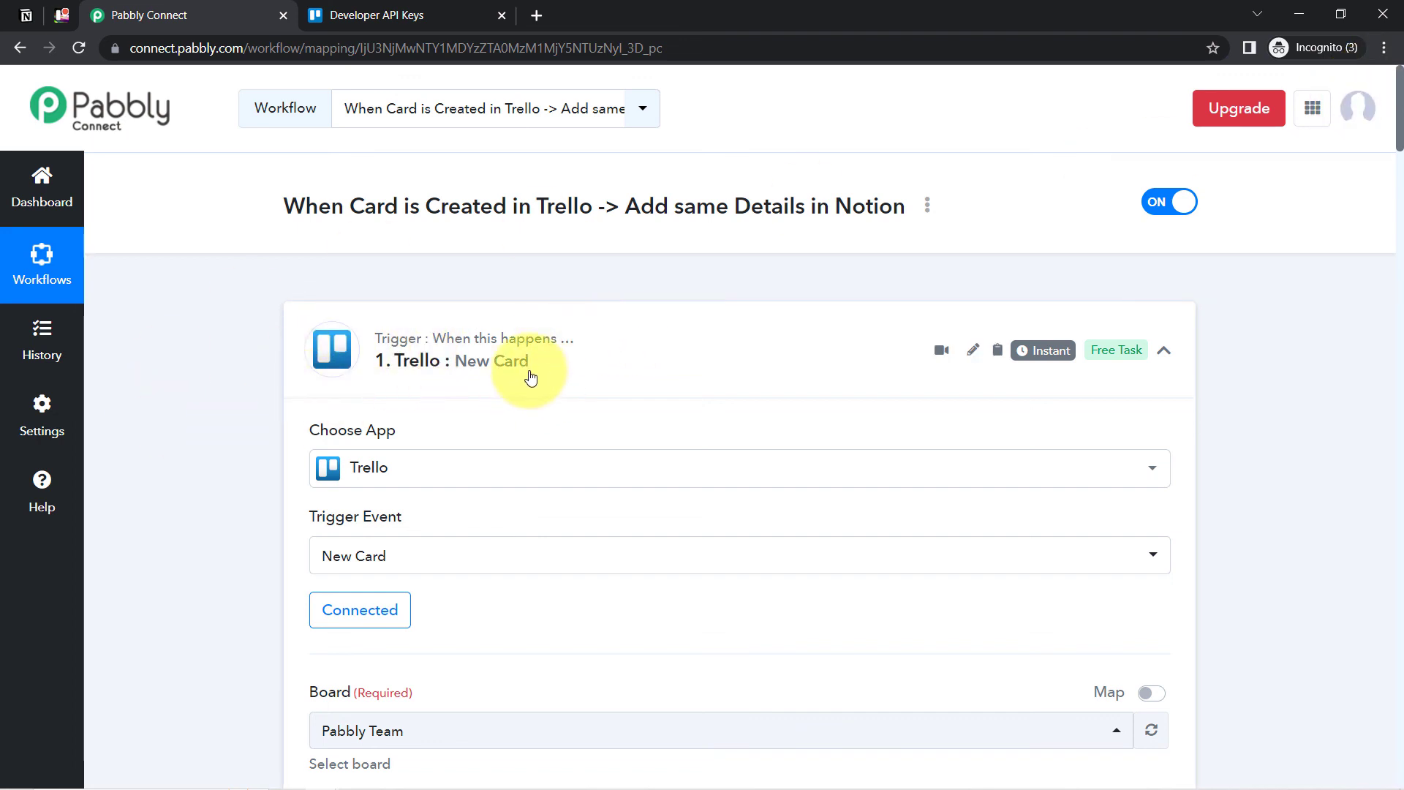
pyautogui.moveTo(1037, 356)
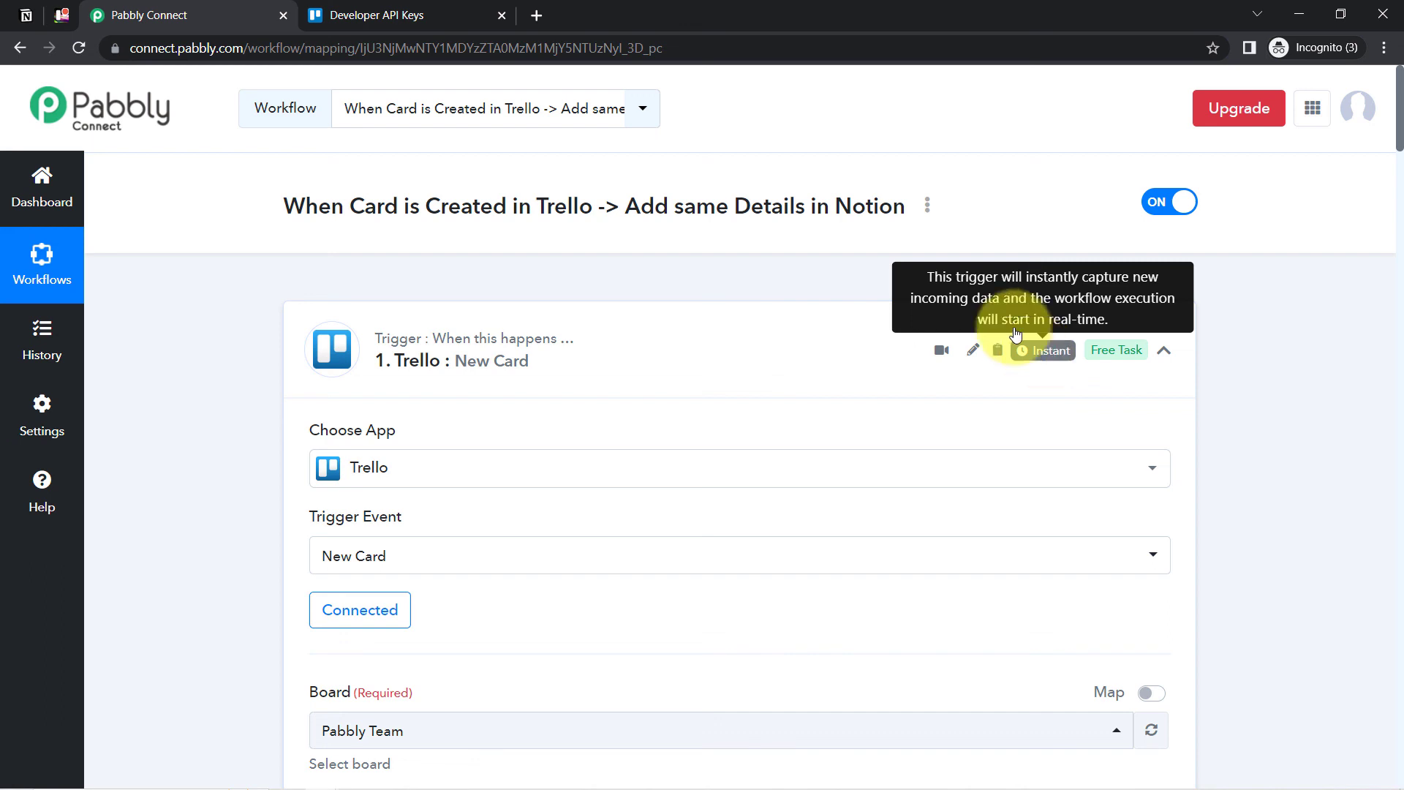
pyautogui.click(66, 15)
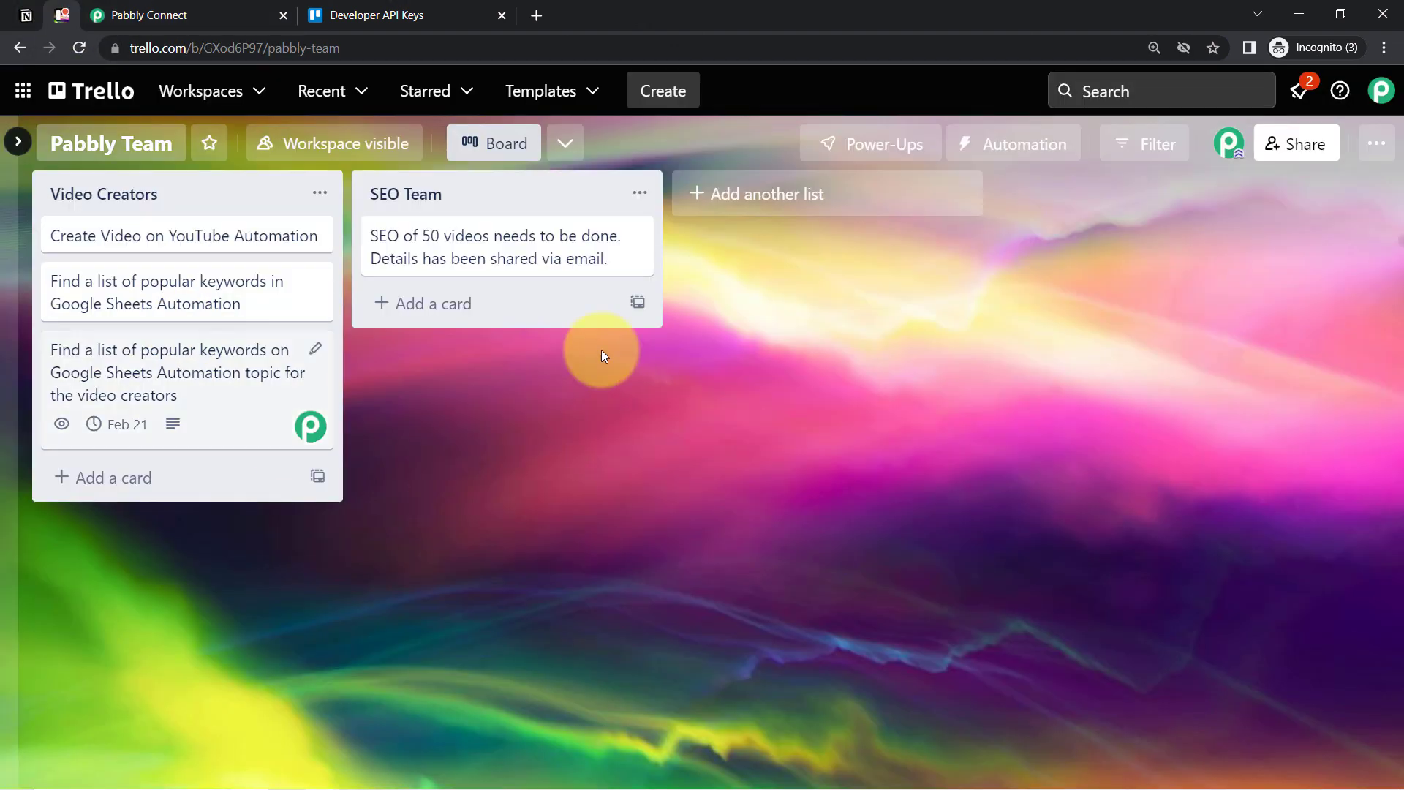
pyautogui.click(27, 14)
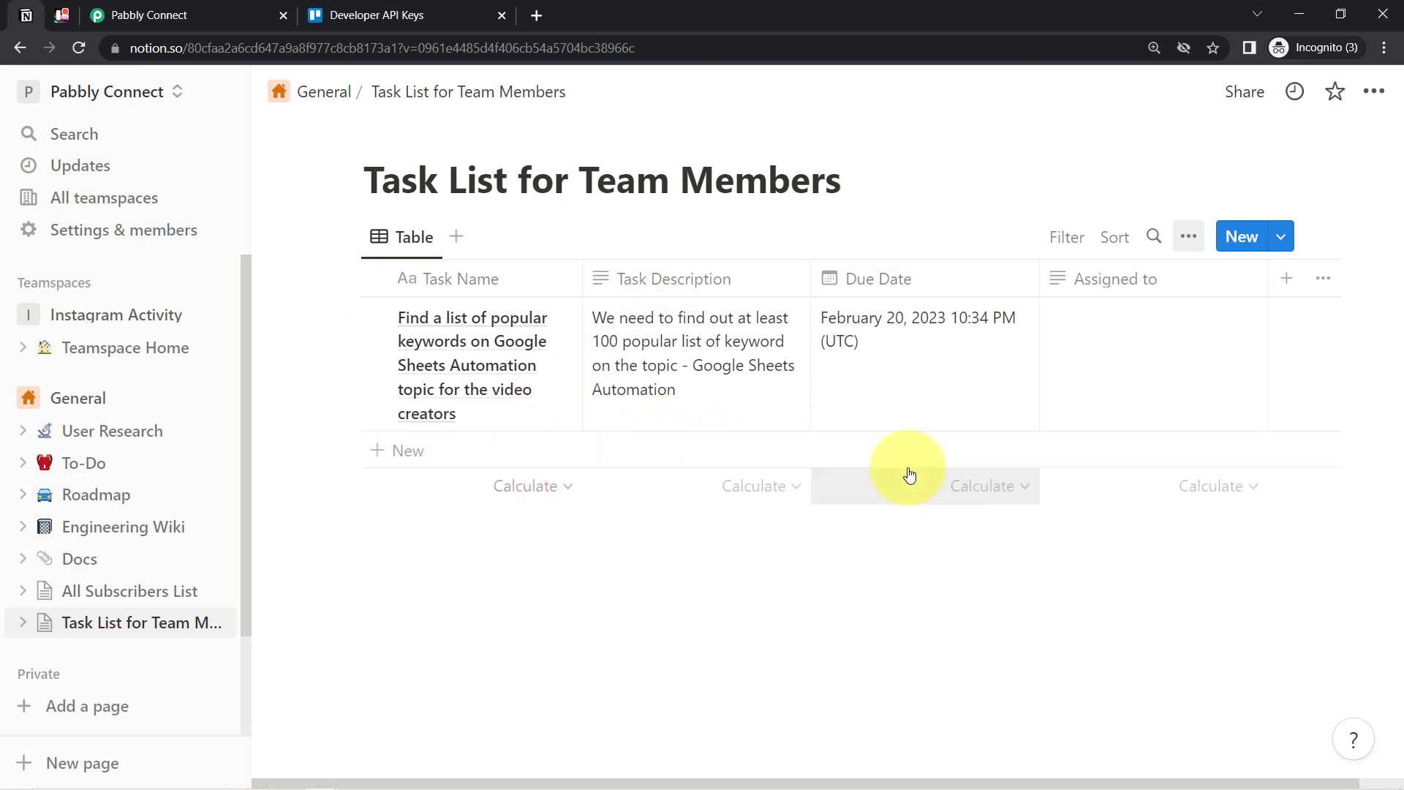
pyautogui.click(142, 15)
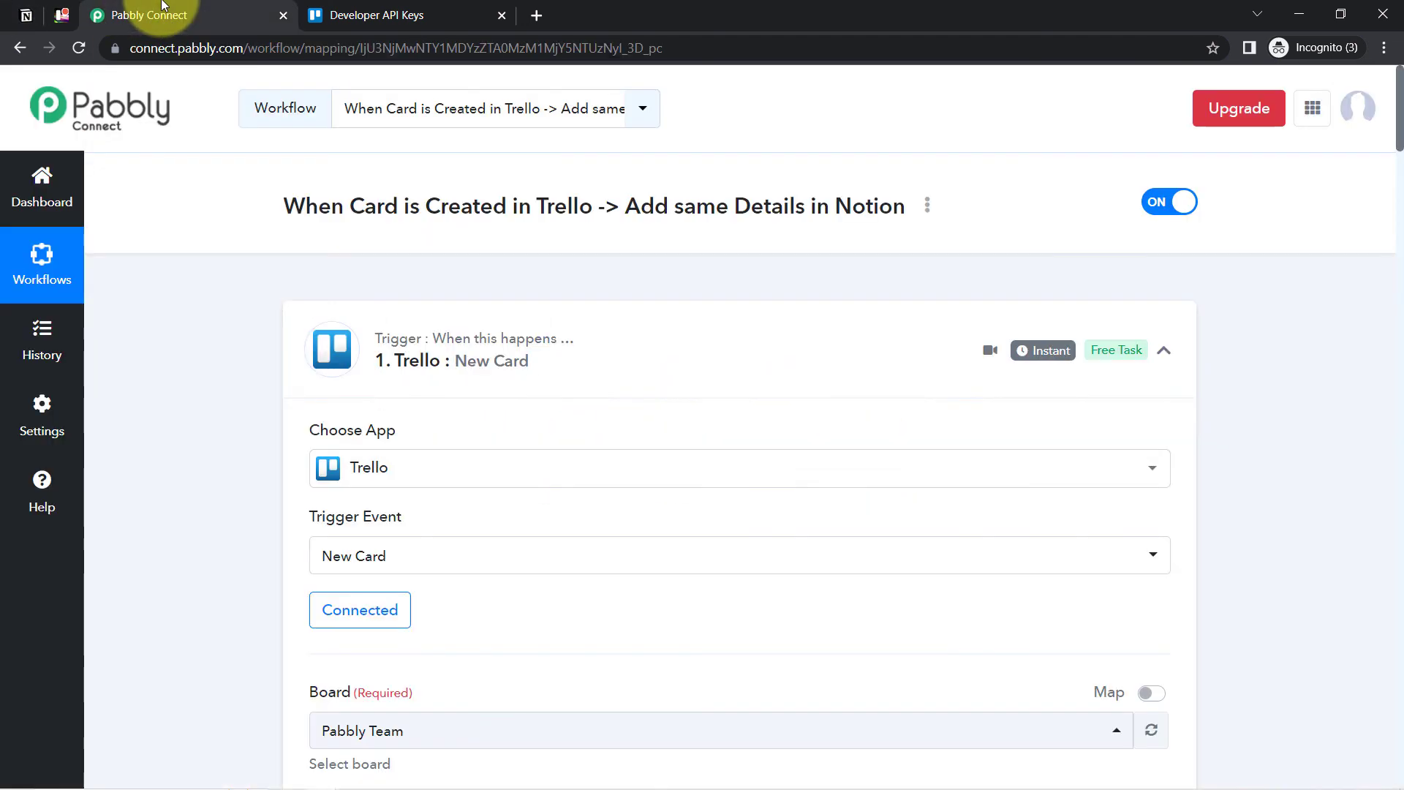
# Collapse the New Card, Delay For, Get a Card and Create Database Item steps to show the workflow overview.
pyautogui.click(351, 340)
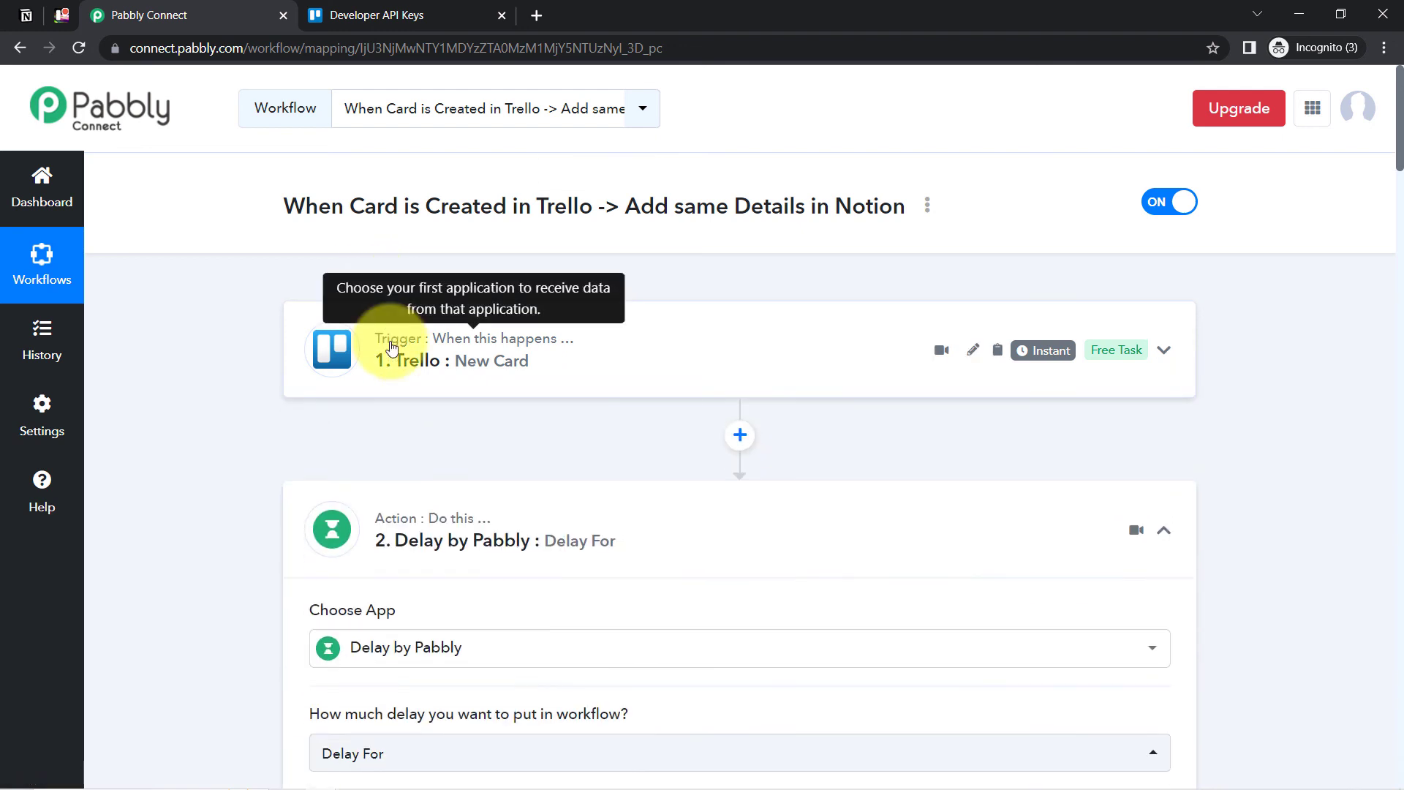
pyautogui.click(393, 521)
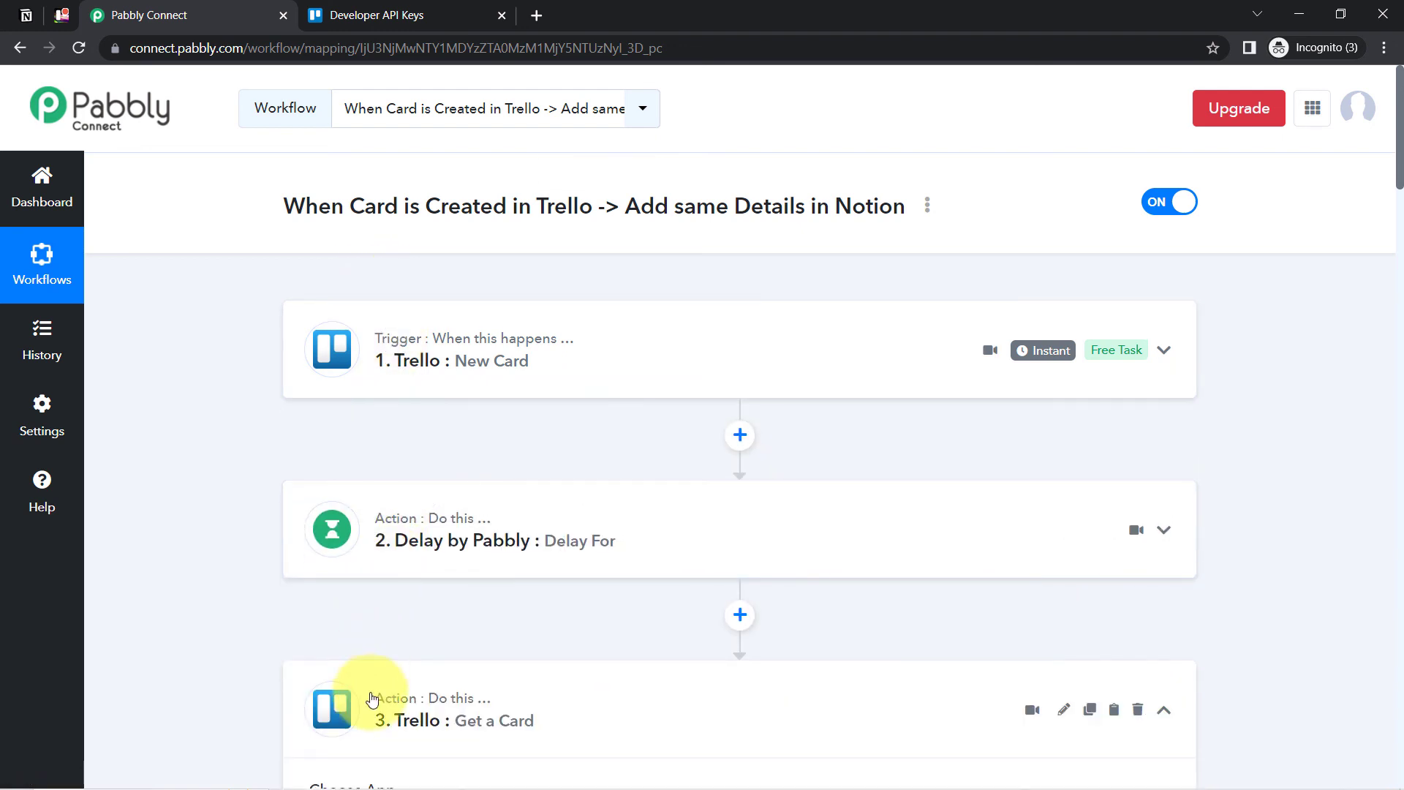
pyautogui.scroll(-5, 1399, 210)
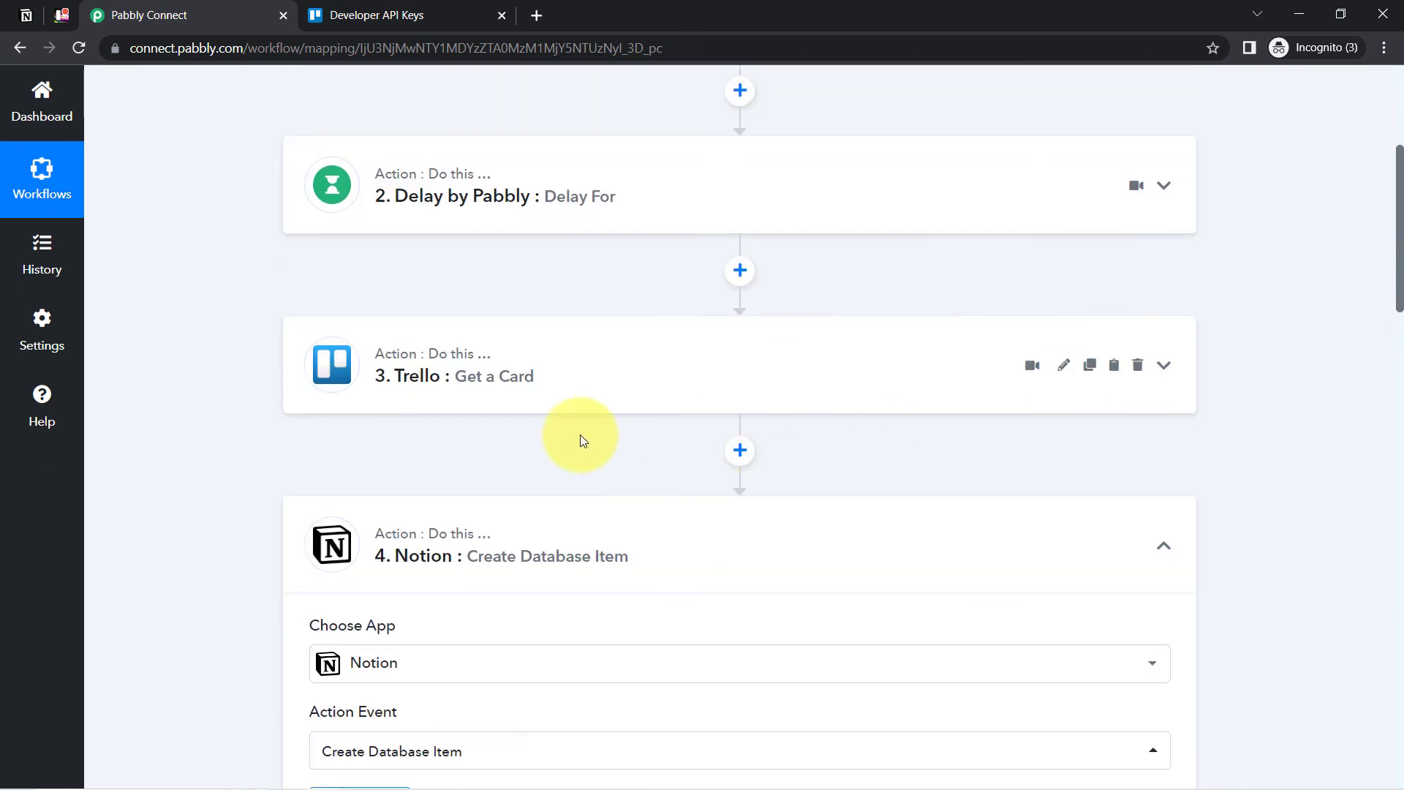
pyautogui.click(361, 564)
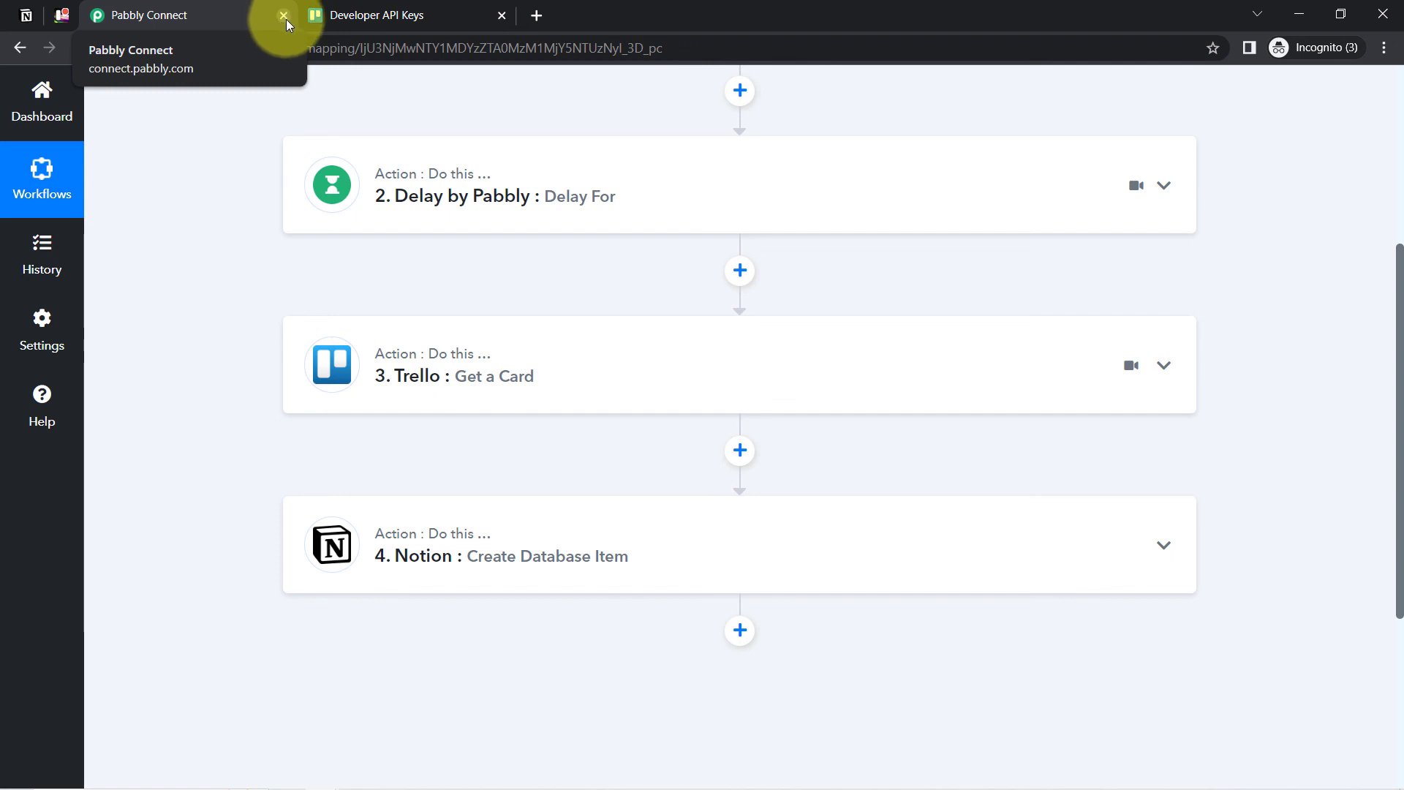
# Open the workflow's sharing dialog, copy its share link and close the dialog.
pyautogui.moveTo(1399, 369); pyautogui.dragTo(1399, 316)
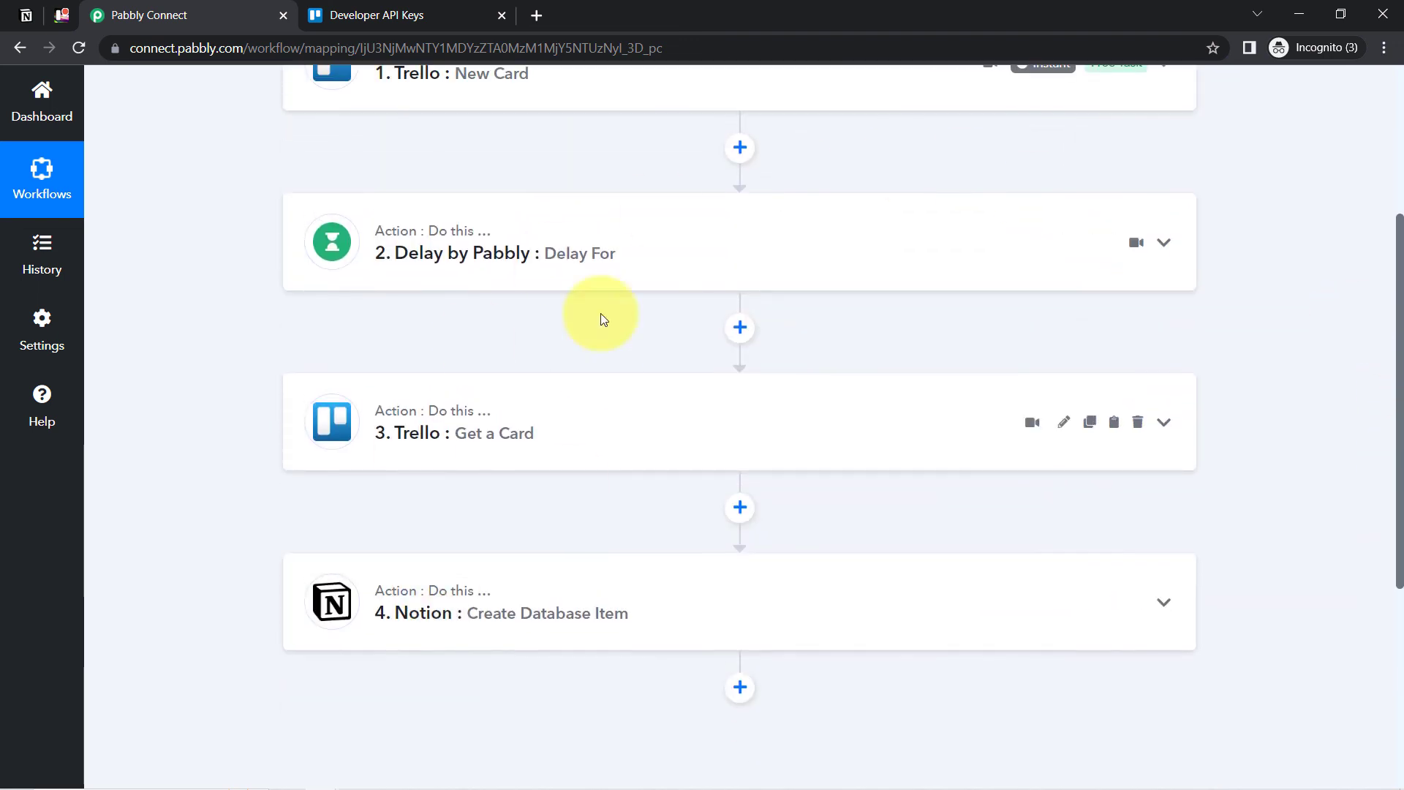
pyautogui.moveTo(1399, 461); pyautogui.dragTo(1387, 391)
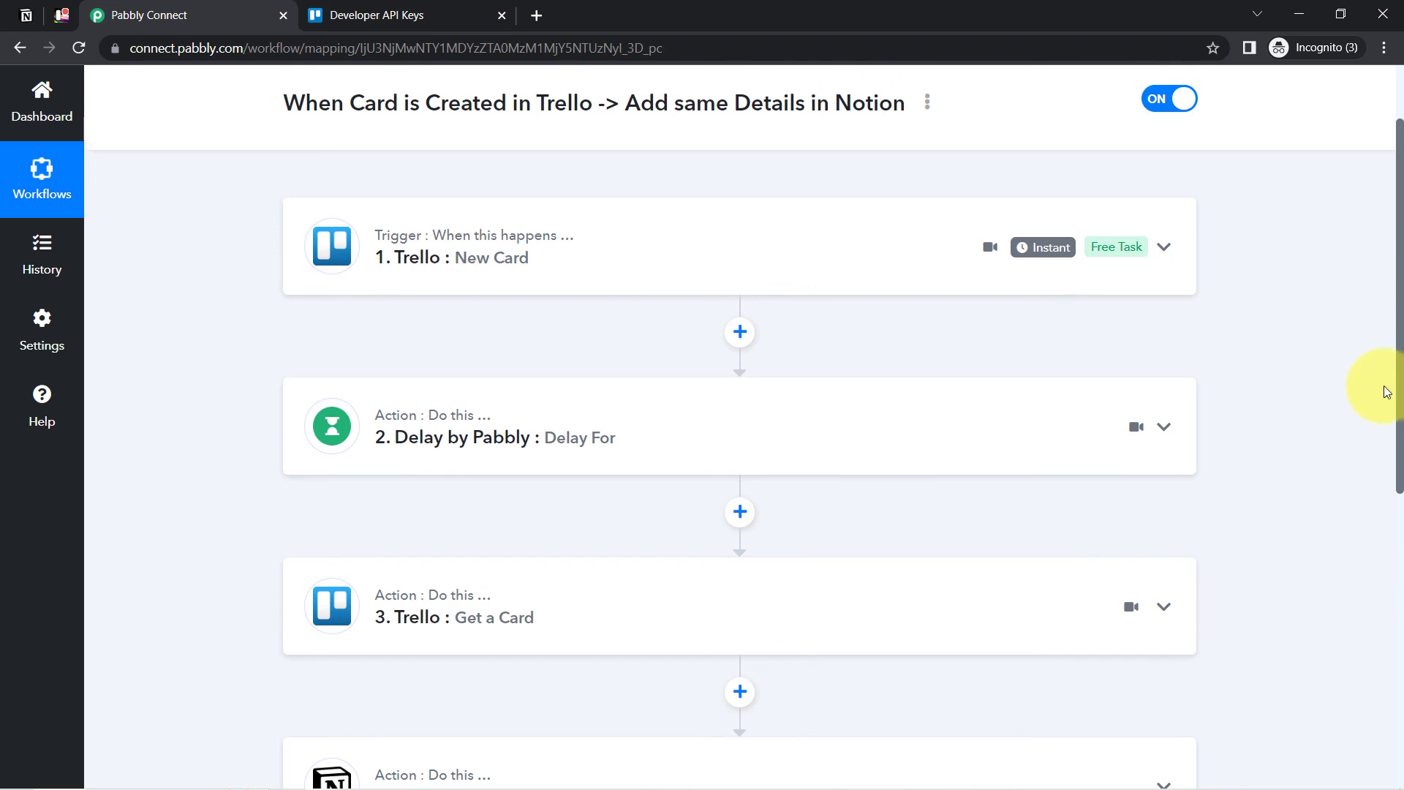
pyautogui.click(927, 101)
pyautogui.click(833, 211)
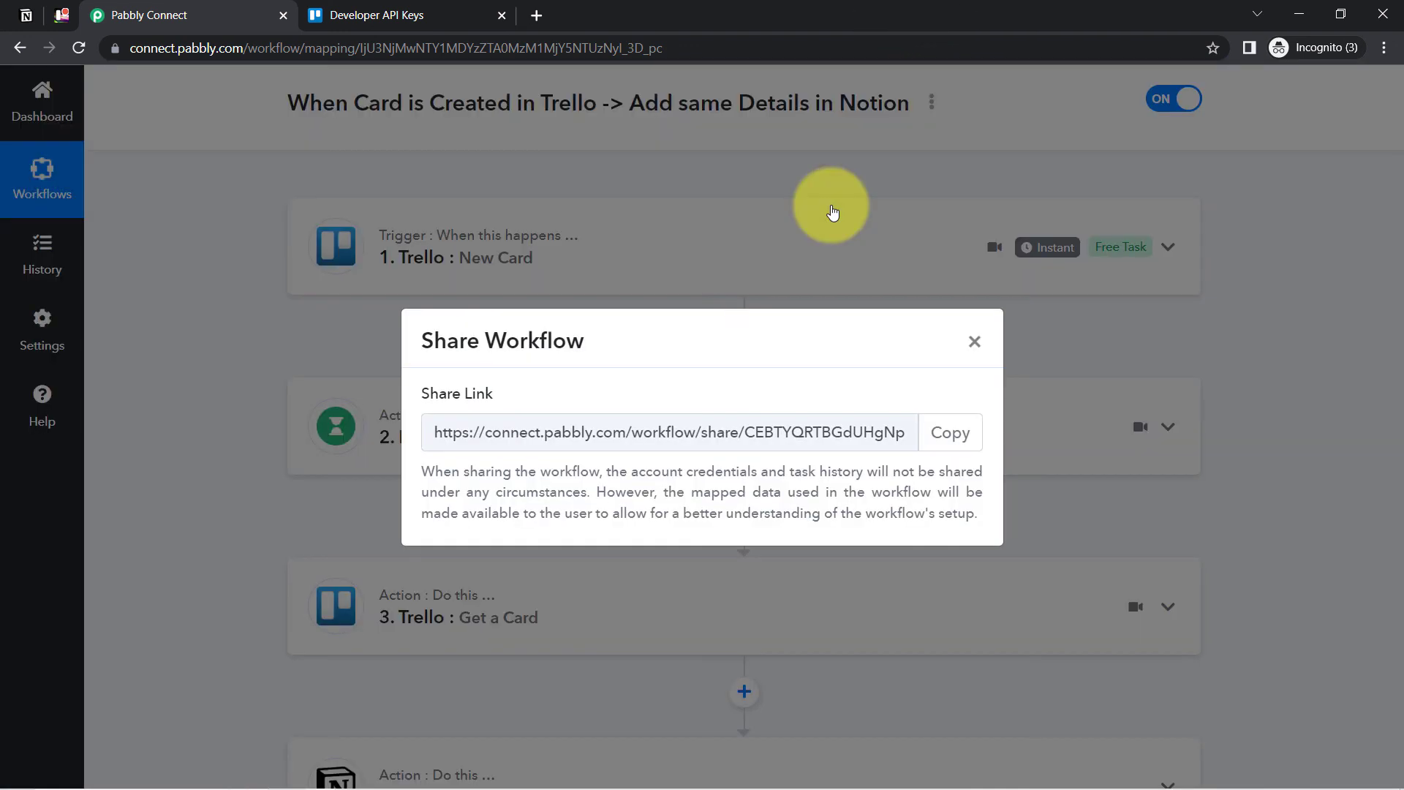
pyautogui.click(695, 436)
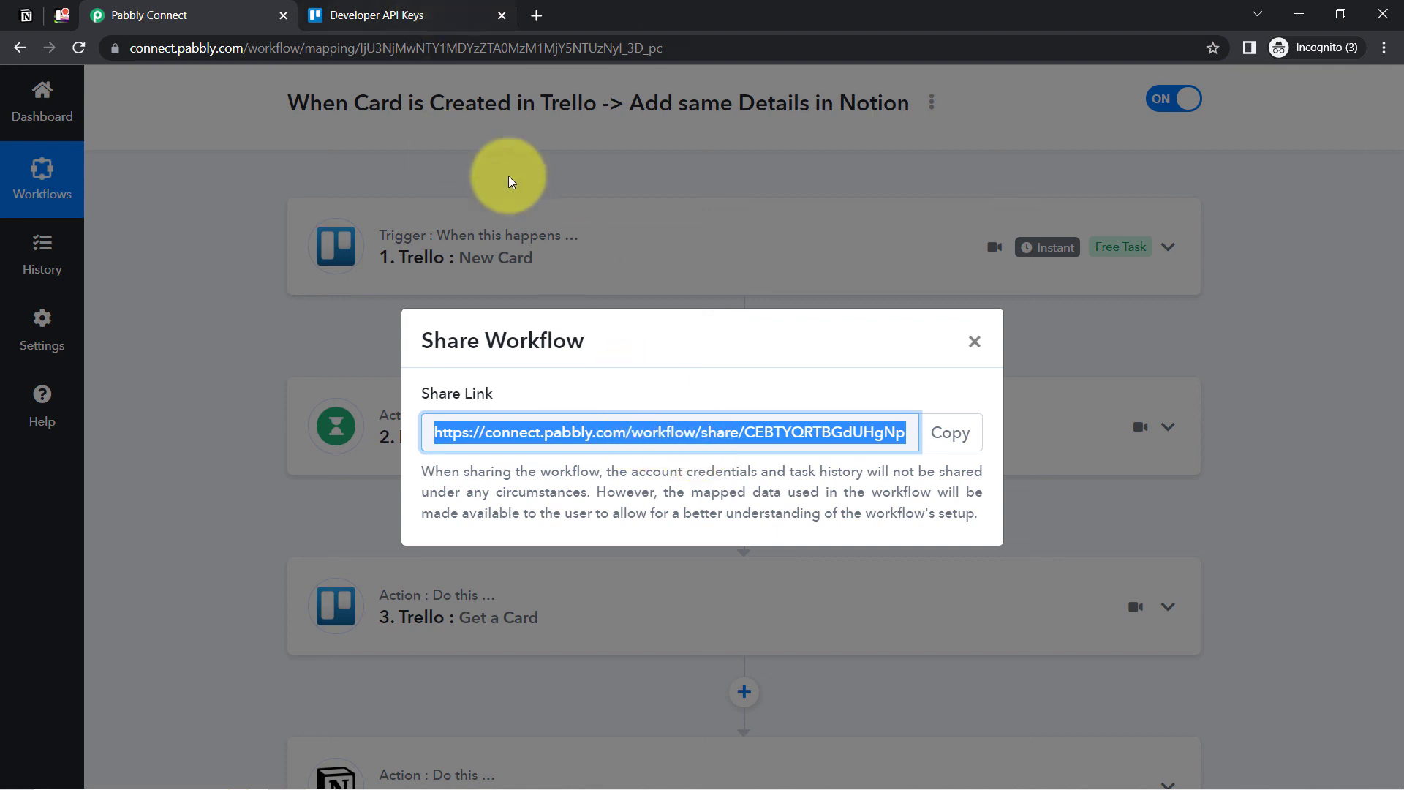
pyautogui.click(944, 432)
pyautogui.click(975, 343)
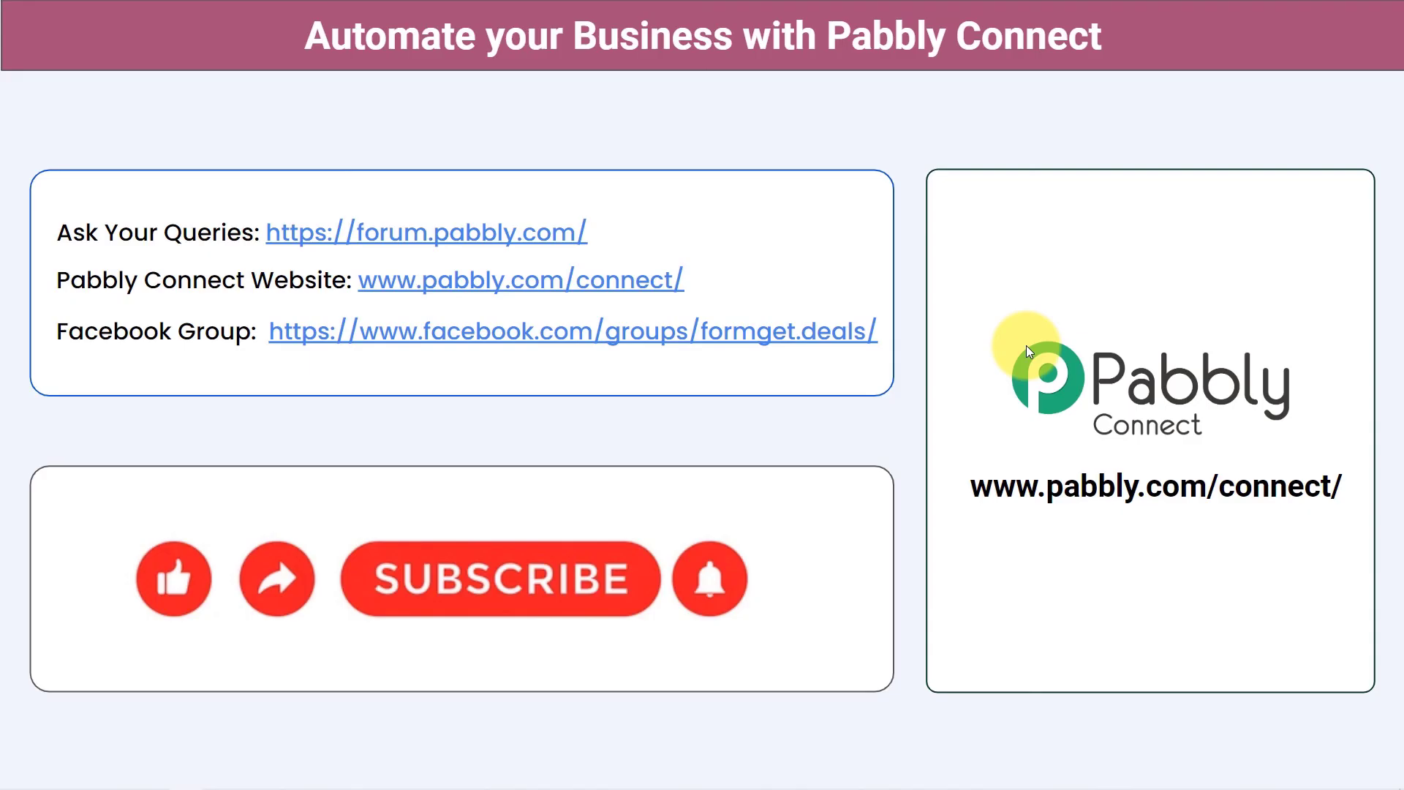